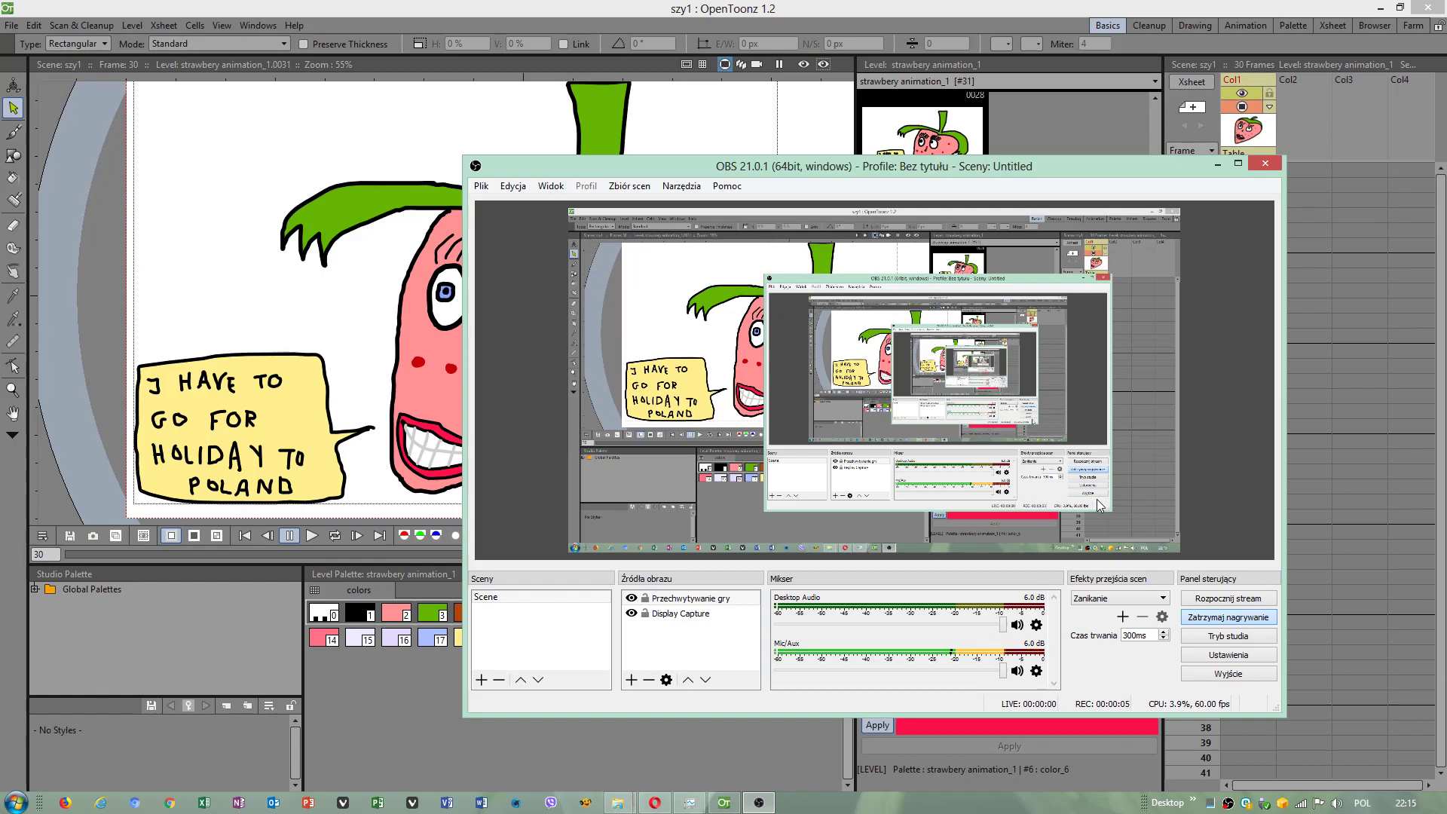
Hide OBS and view strawberry drawings 1 and 31 in the Level Strip.
{"action": "left_click", "coordinate": [1216, 164]}
{"action": "left_click", "coordinate": [933, 317]}
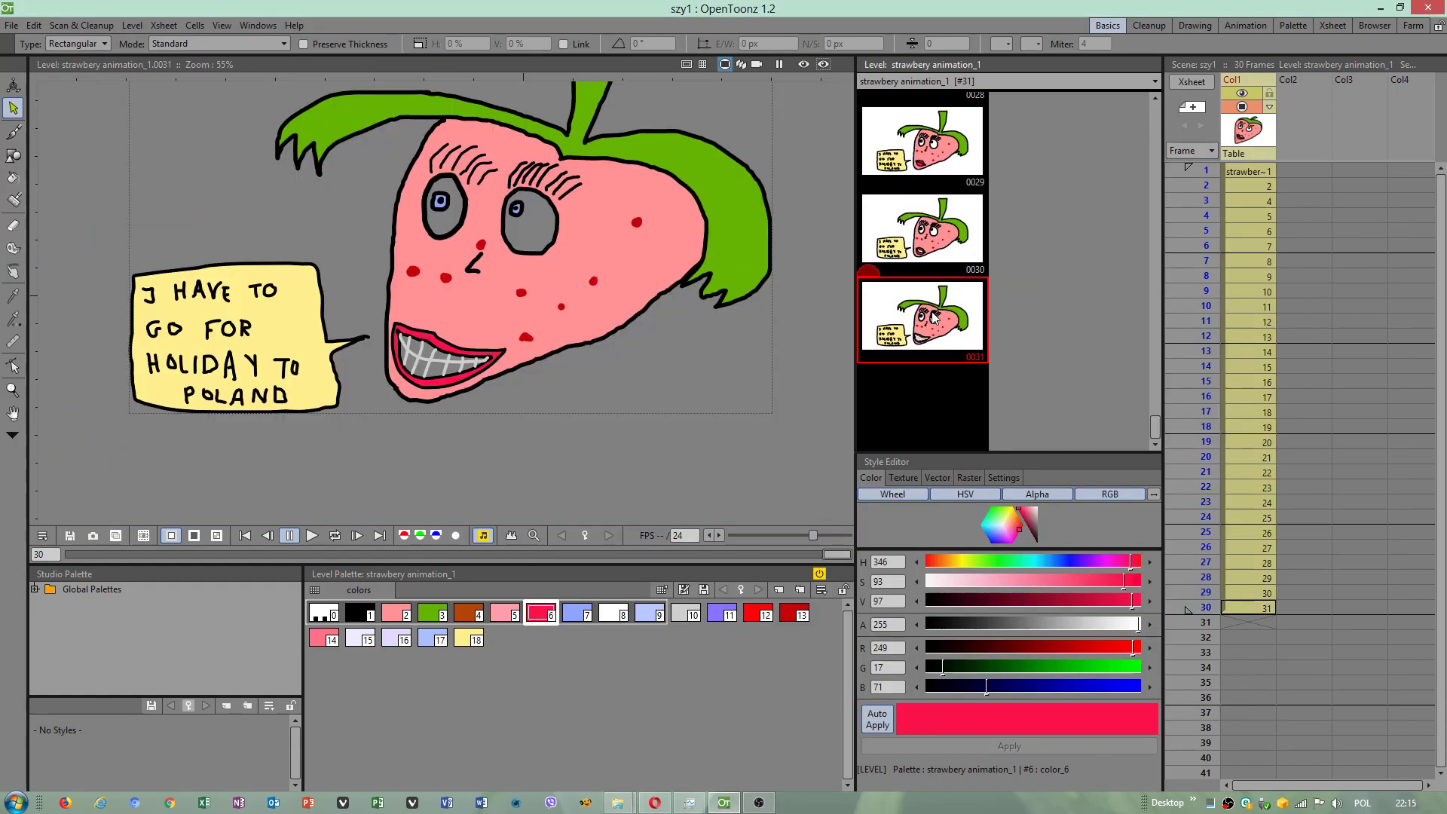
{"action": "scroll", "coordinate": [933, 318], "scroll_direction": "up", "scroll_amount": 5}
{"action": "scroll", "coordinate": [933, 318], "scroll_direction": "up", "scroll_amount": 5}
{"action": "left_click", "coordinate": [978, 127]}
{"action": "scroll", "coordinate": [933, 227], "scroll_direction": "down", "scroll_amount": 5}
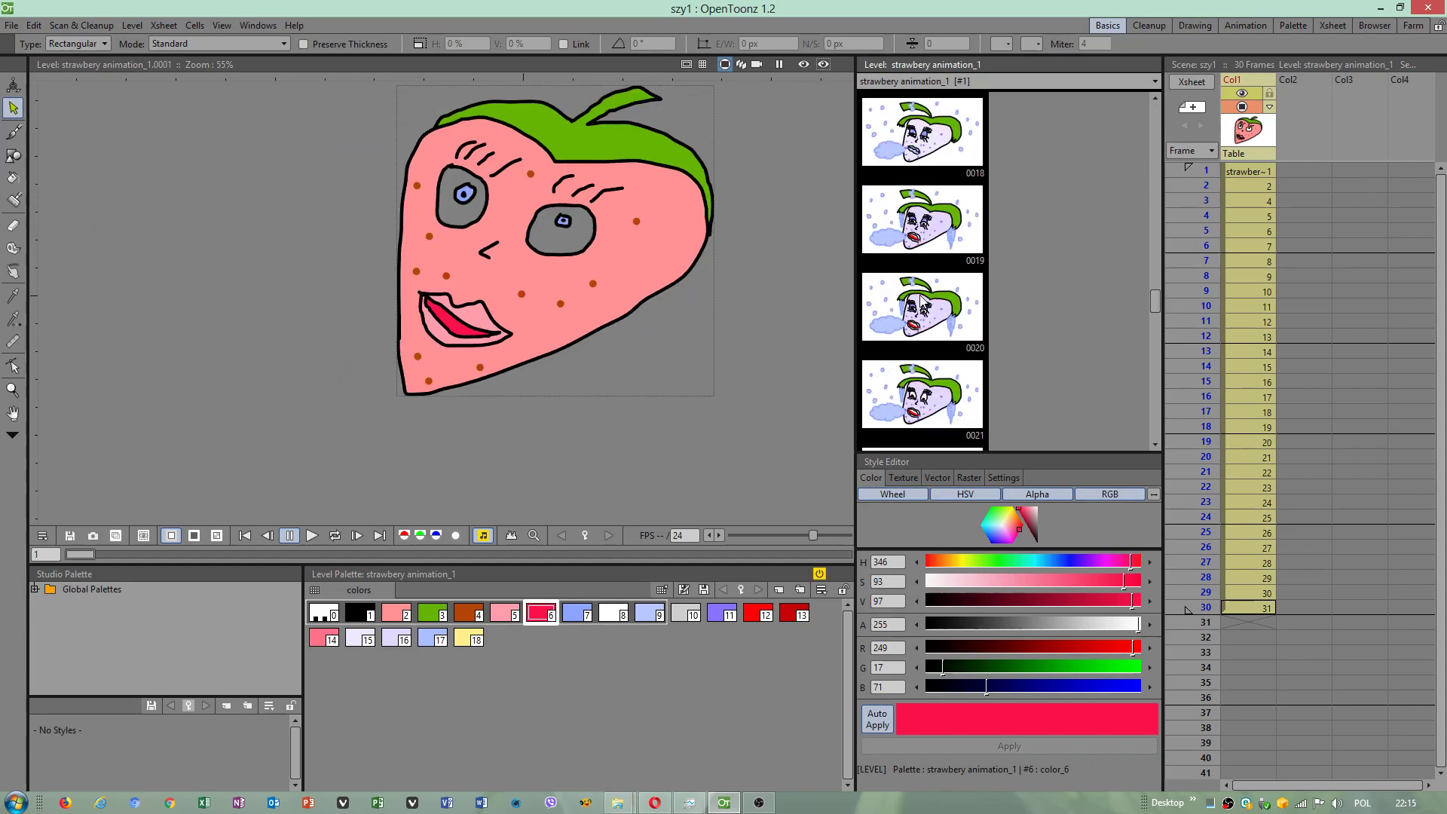
{"action": "scroll", "coordinate": [926, 294], "scroll_direction": "down", "scroll_amount": 5}
{"action": "left_click", "coordinate": [927, 317]}
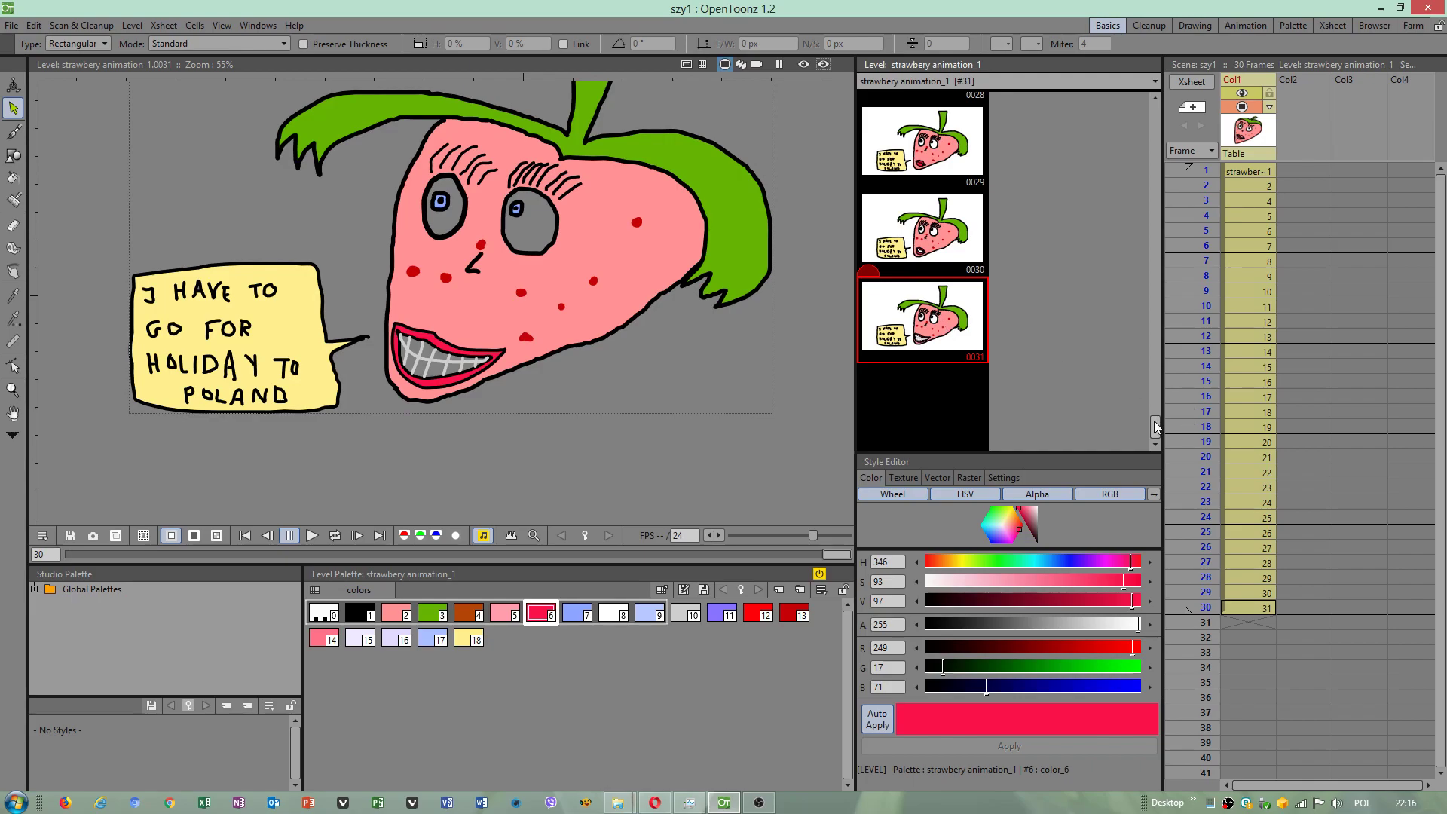
{"action": "mouse_move", "coordinate": [1154, 421]}
{"action": "left_mouse_down"}
{"action": "mouse_move", "coordinate": [1130, 117]}
{"action": "mouse_move", "coordinate": [1126, 437]}
{"action": "left_mouse_up"}
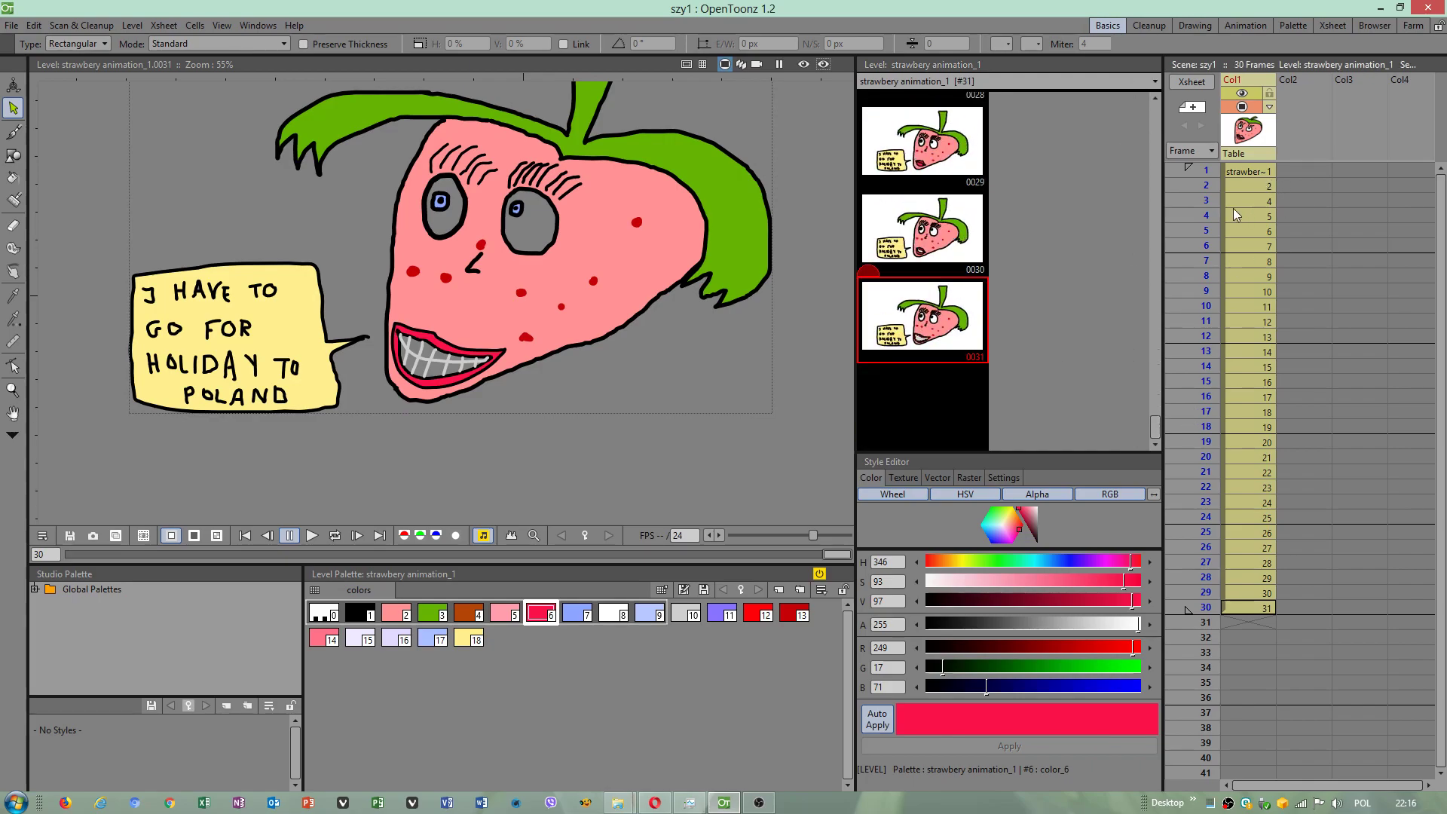
Jump to frame 11, return the Xsheet to frame 30, and bring up the szy1 folder.
{"action": "left_click", "coordinate": [1253, 326]}
{"action": "scroll", "coordinate": [895, 265], "scroll_direction": "up", "scroll_amount": 5}
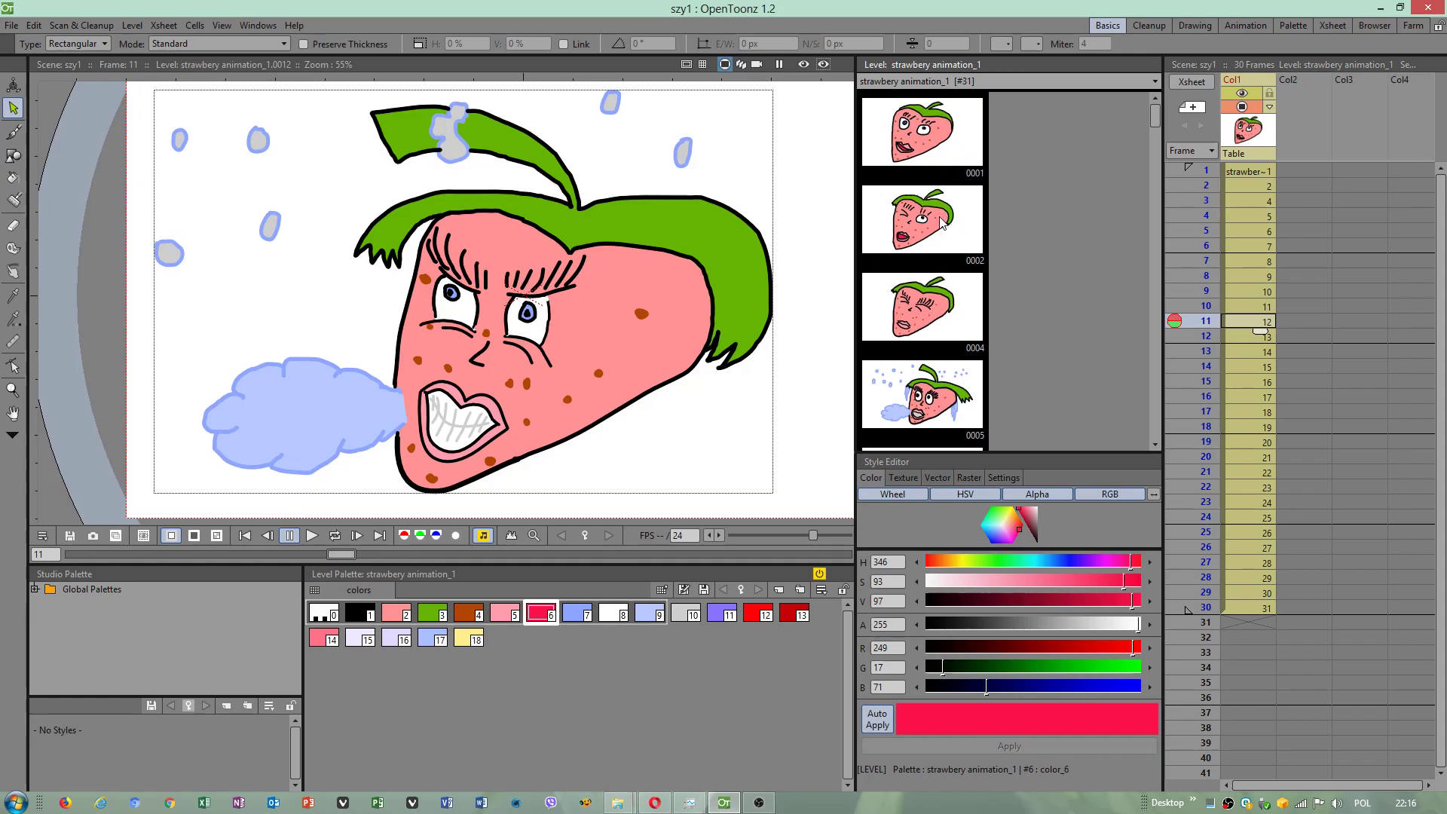
{"action": "scroll", "coordinate": [965, 256], "scroll_direction": "down", "scroll_amount": 6}
{"action": "scroll", "coordinate": [965, 255], "scroll_direction": "down", "scroll_amount": 5}
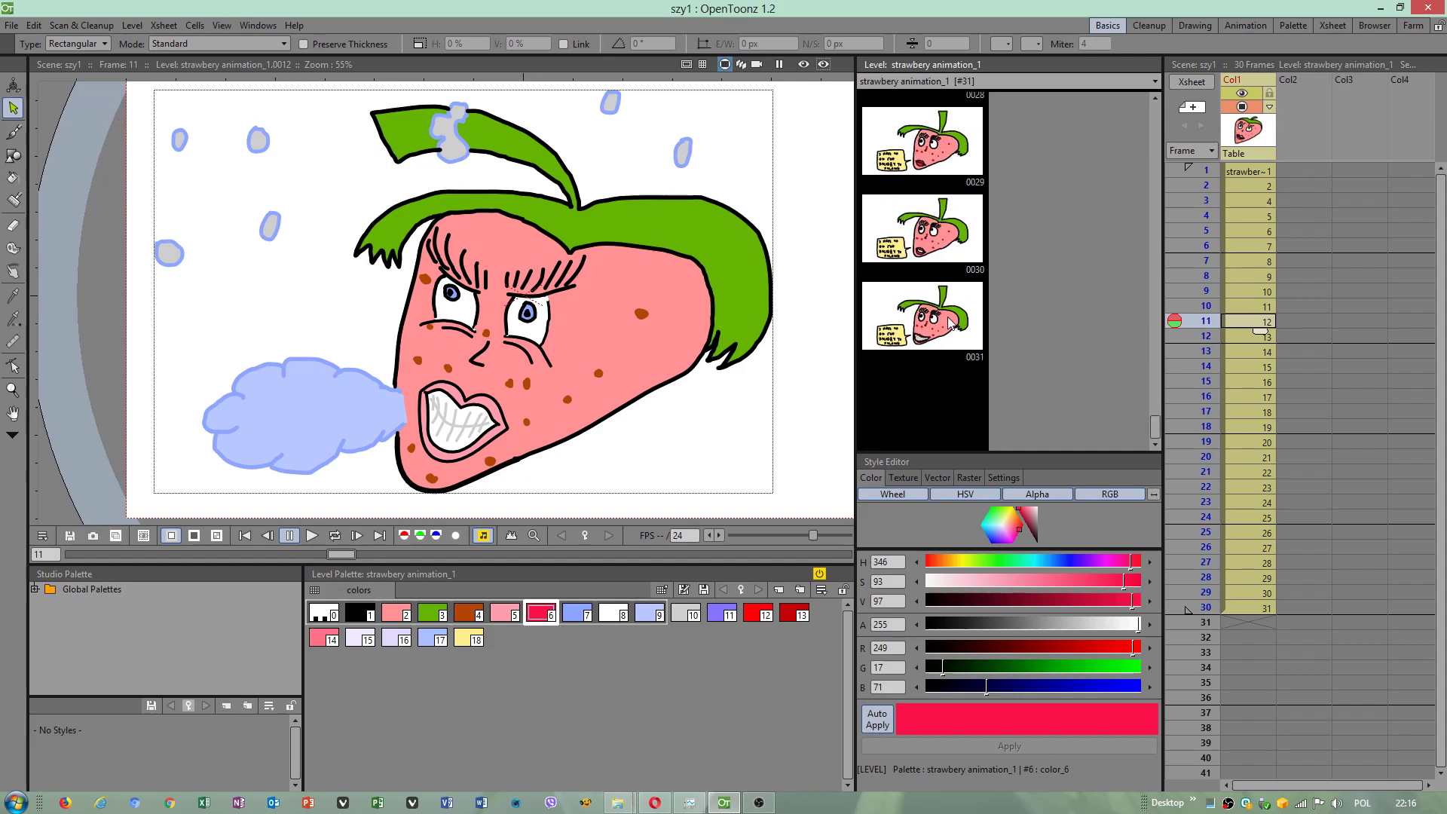
{"action": "left_click", "coordinate": [952, 323]}
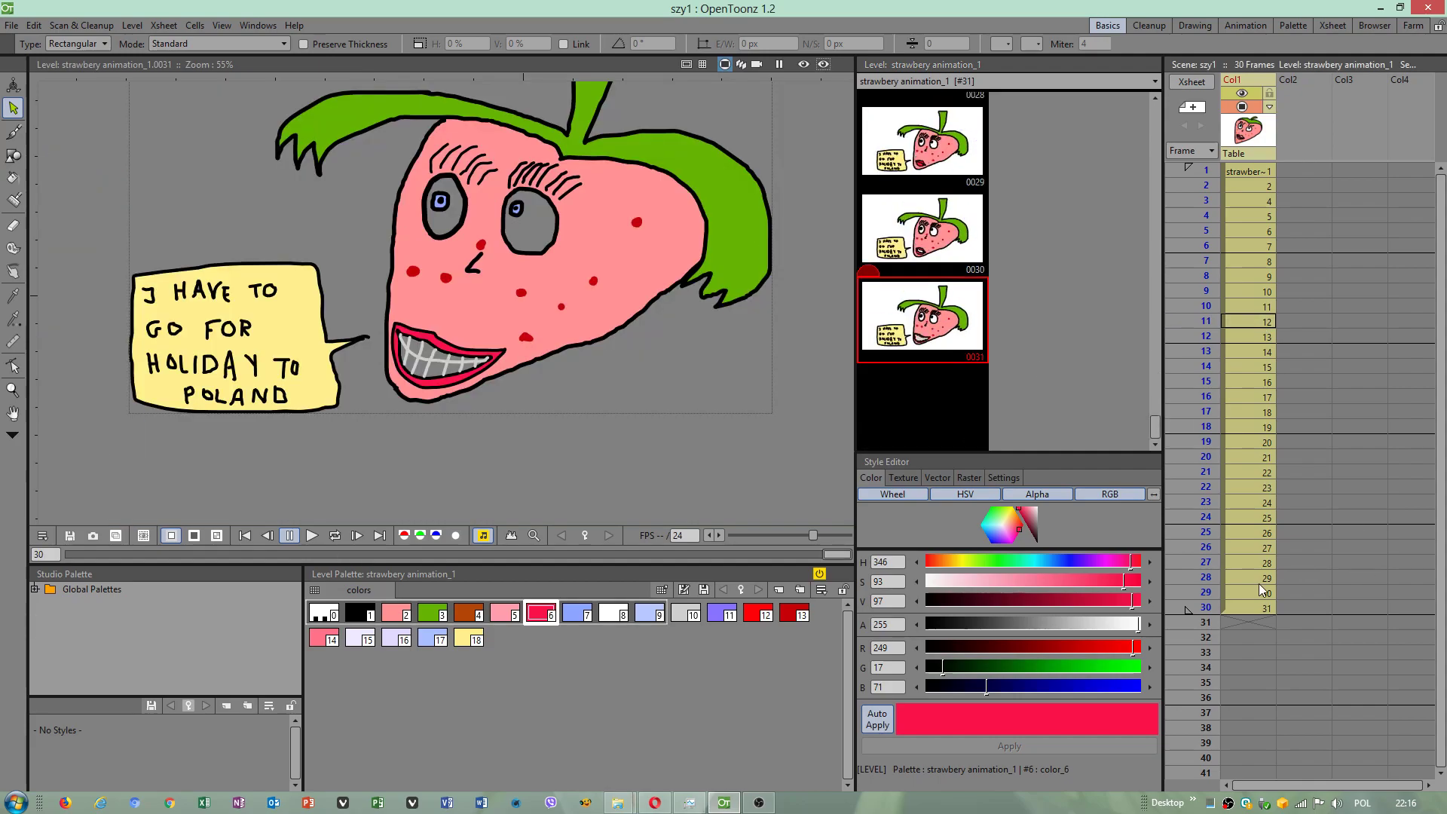
{"action": "left_click", "coordinate": [1245, 608]}
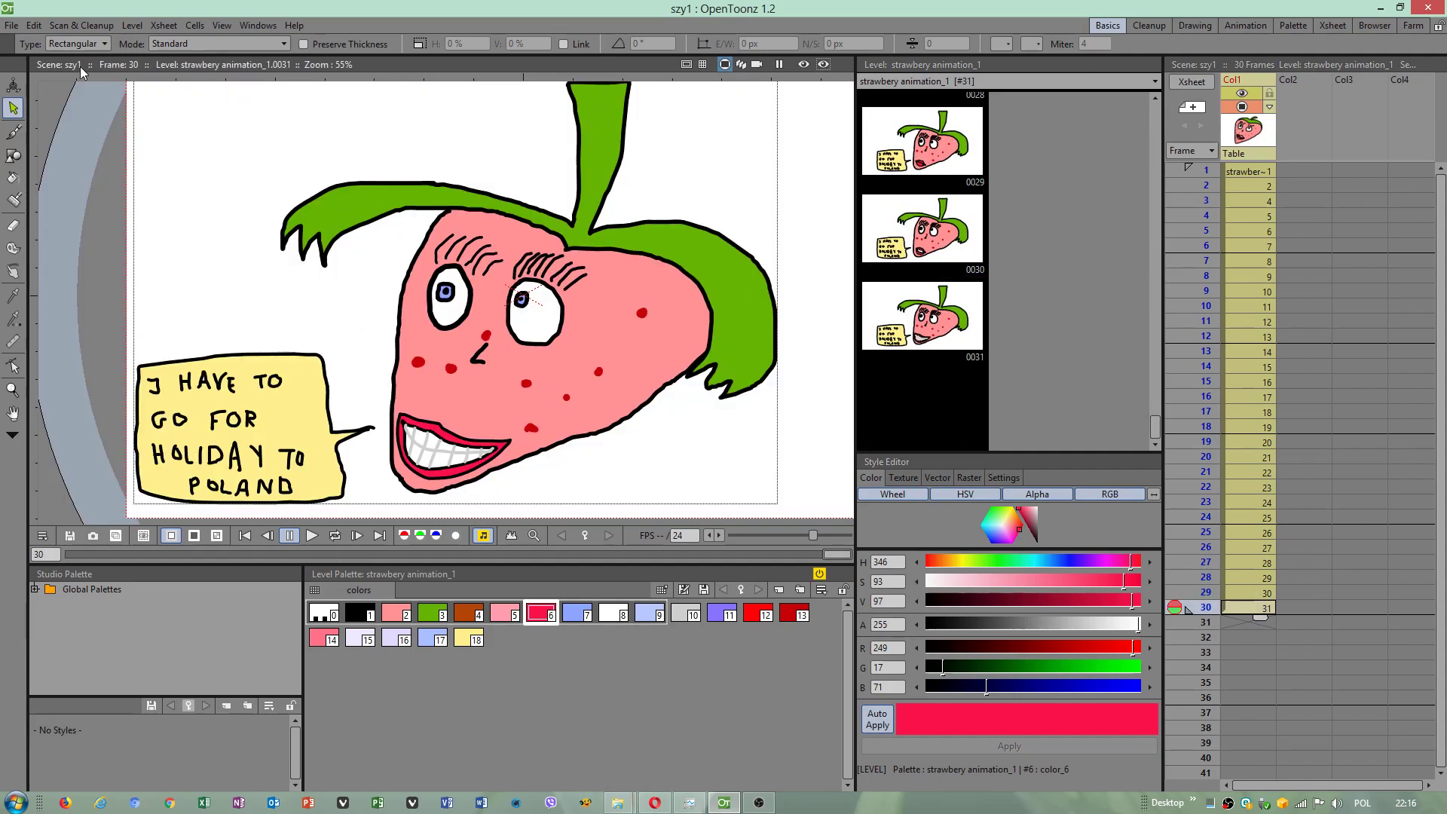
{"action": "left_click", "coordinate": [616, 805]}
Select strawbery animation.pli in the szy1 folder and copy it.
{"action": "left_click", "coordinate": [673, 760]}
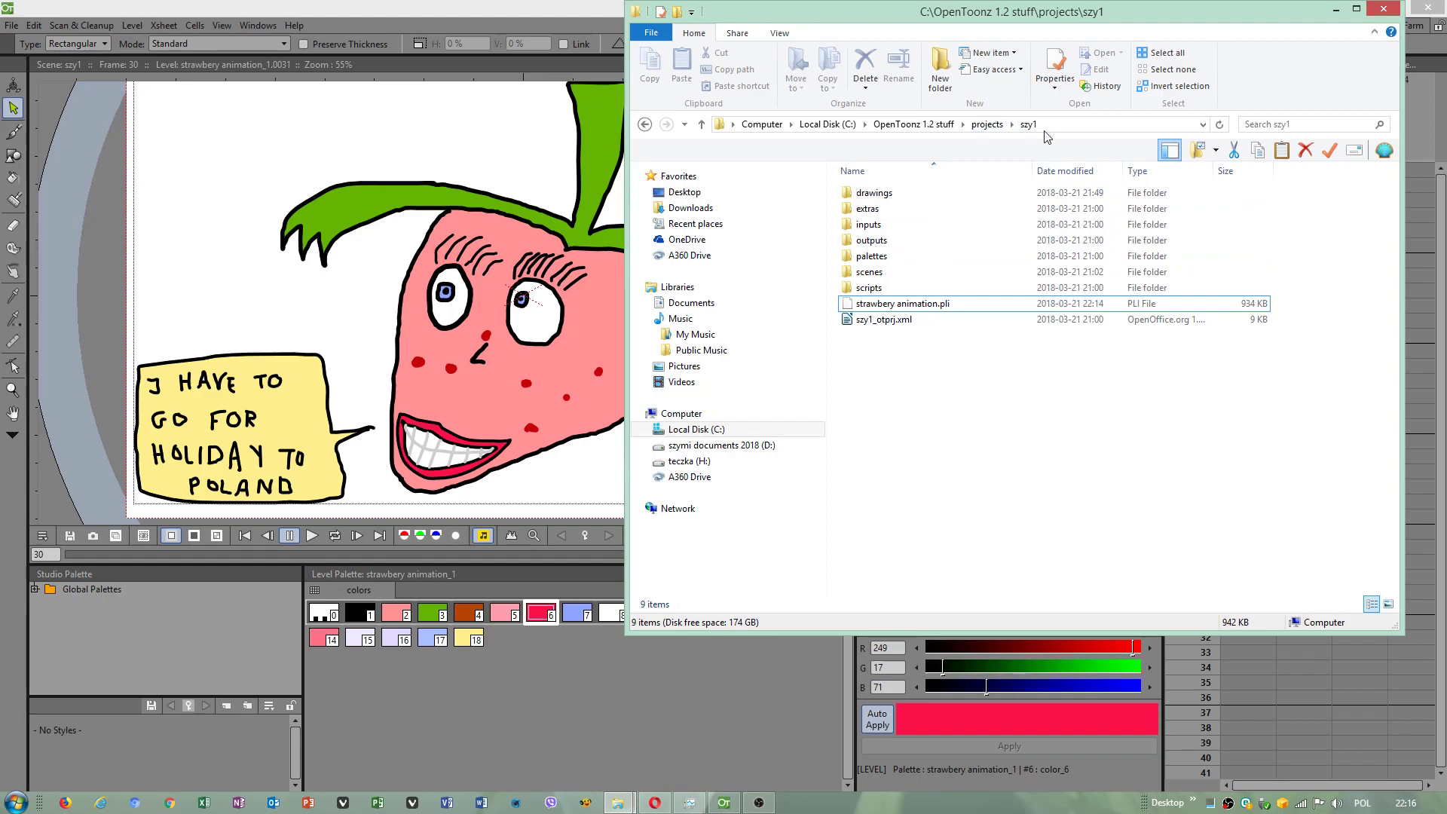
{"action": "left_click", "coordinate": [910, 305]}
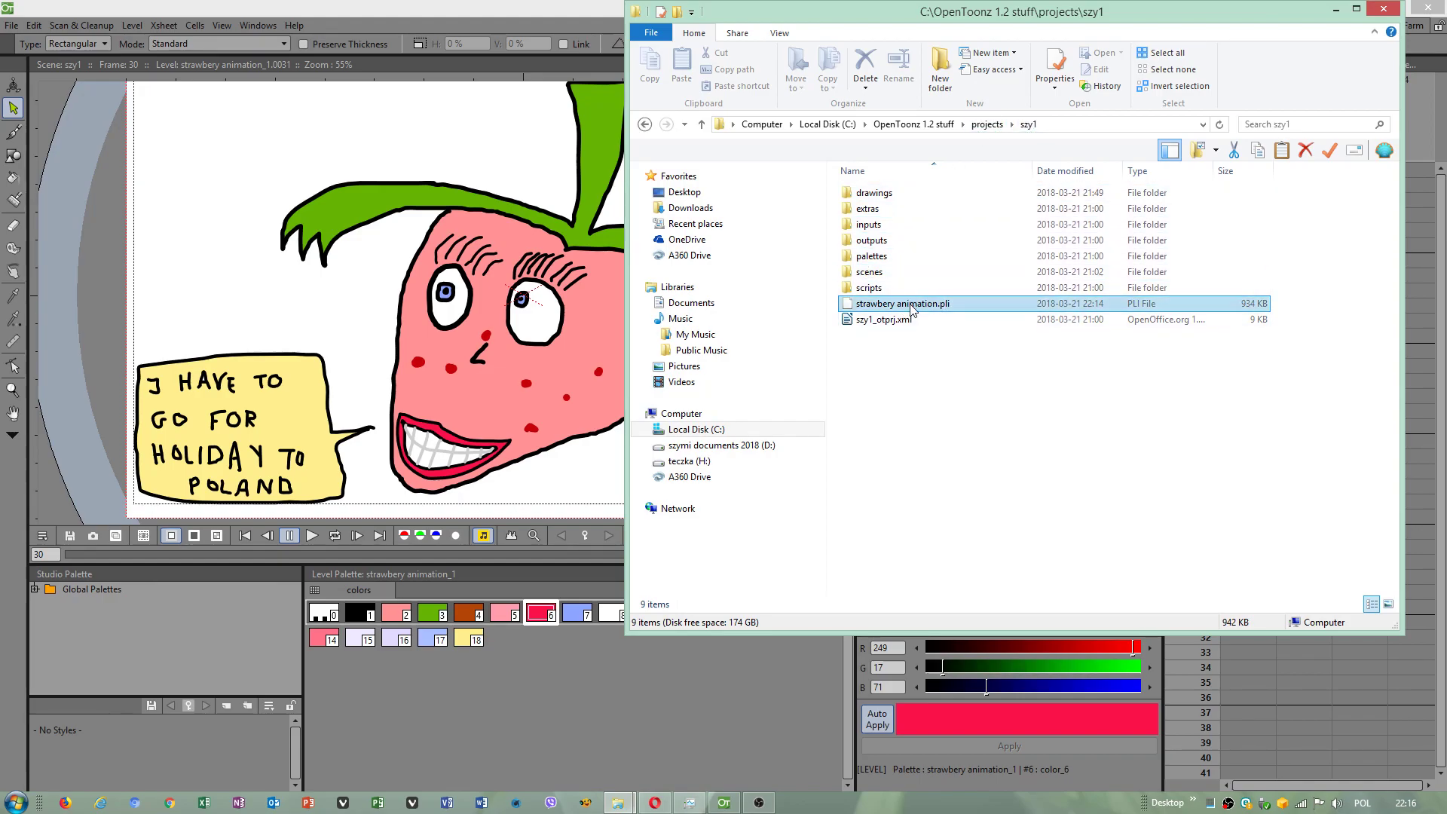
{"action": "left_click", "coordinate": [911, 305], "text": "ctrl"}
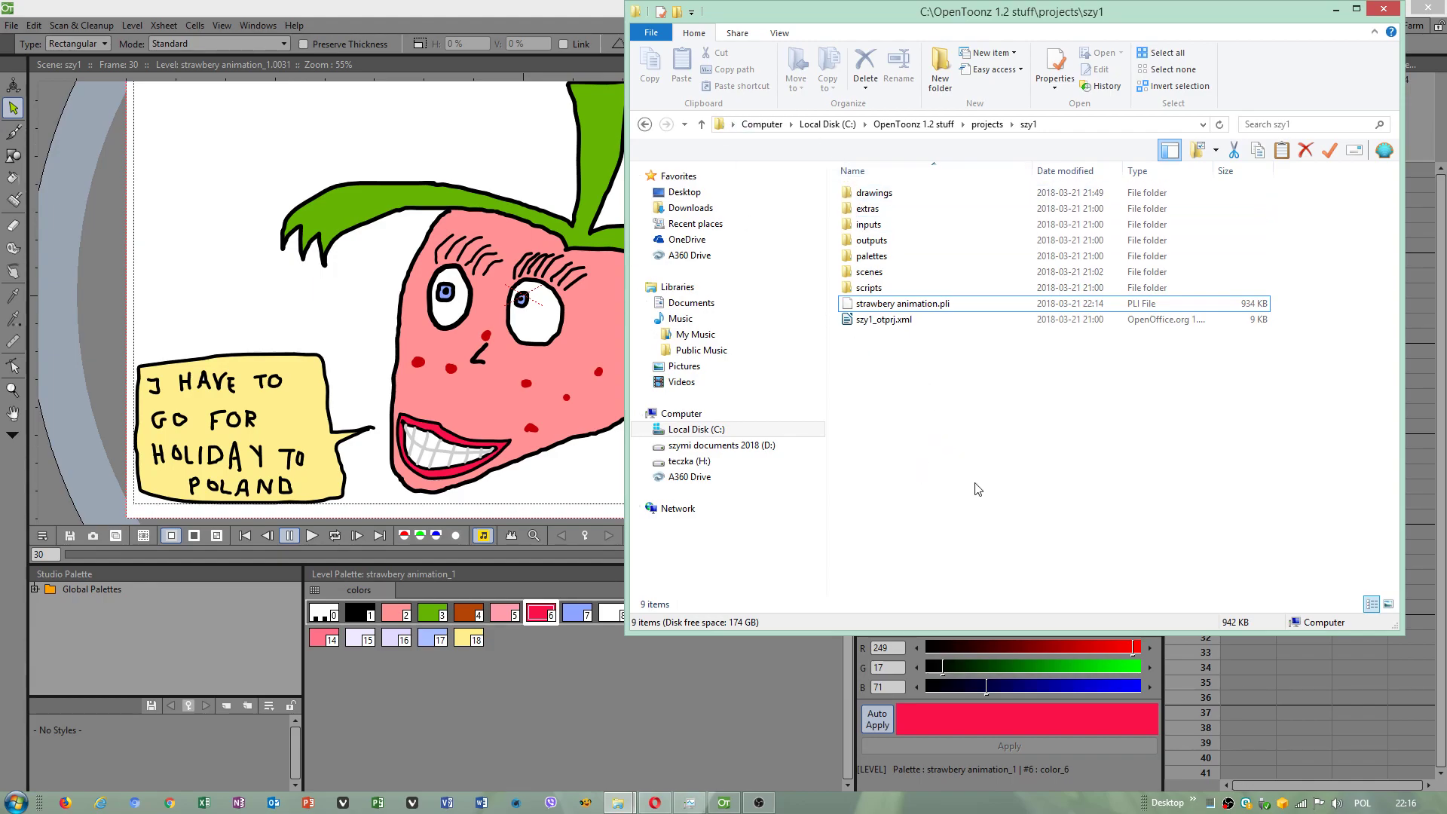
{"action": "left_click", "coordinate": [942, 306]}
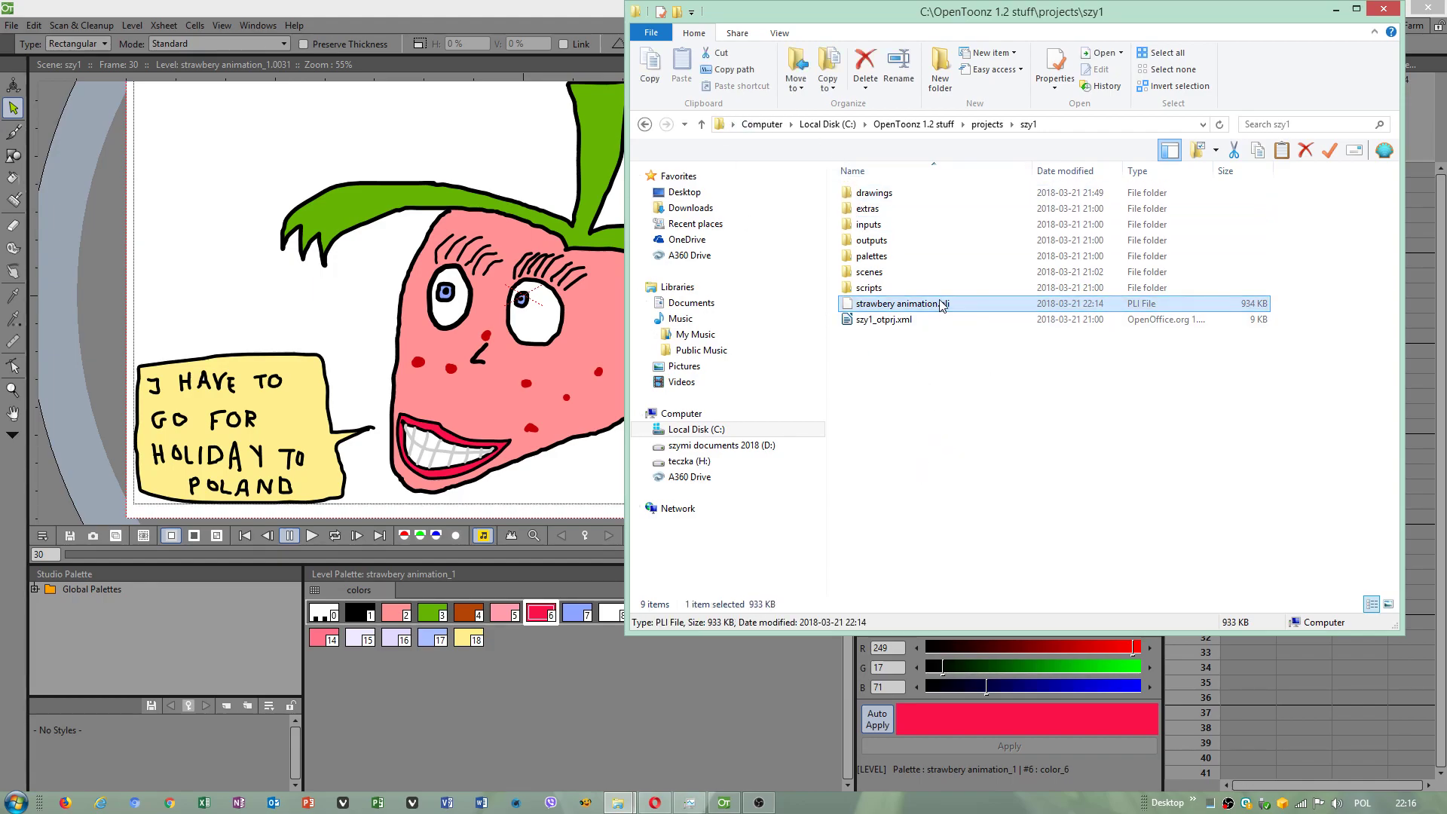
{"action": "right_click", "coordinate": [943, 305]}
{"action": "left_click", "coordinate": [983, 667]}
Copy strawbery animation.pli again and close the szy1 folder window.
{"action": "left_click", "coordinate": [618, 803]}
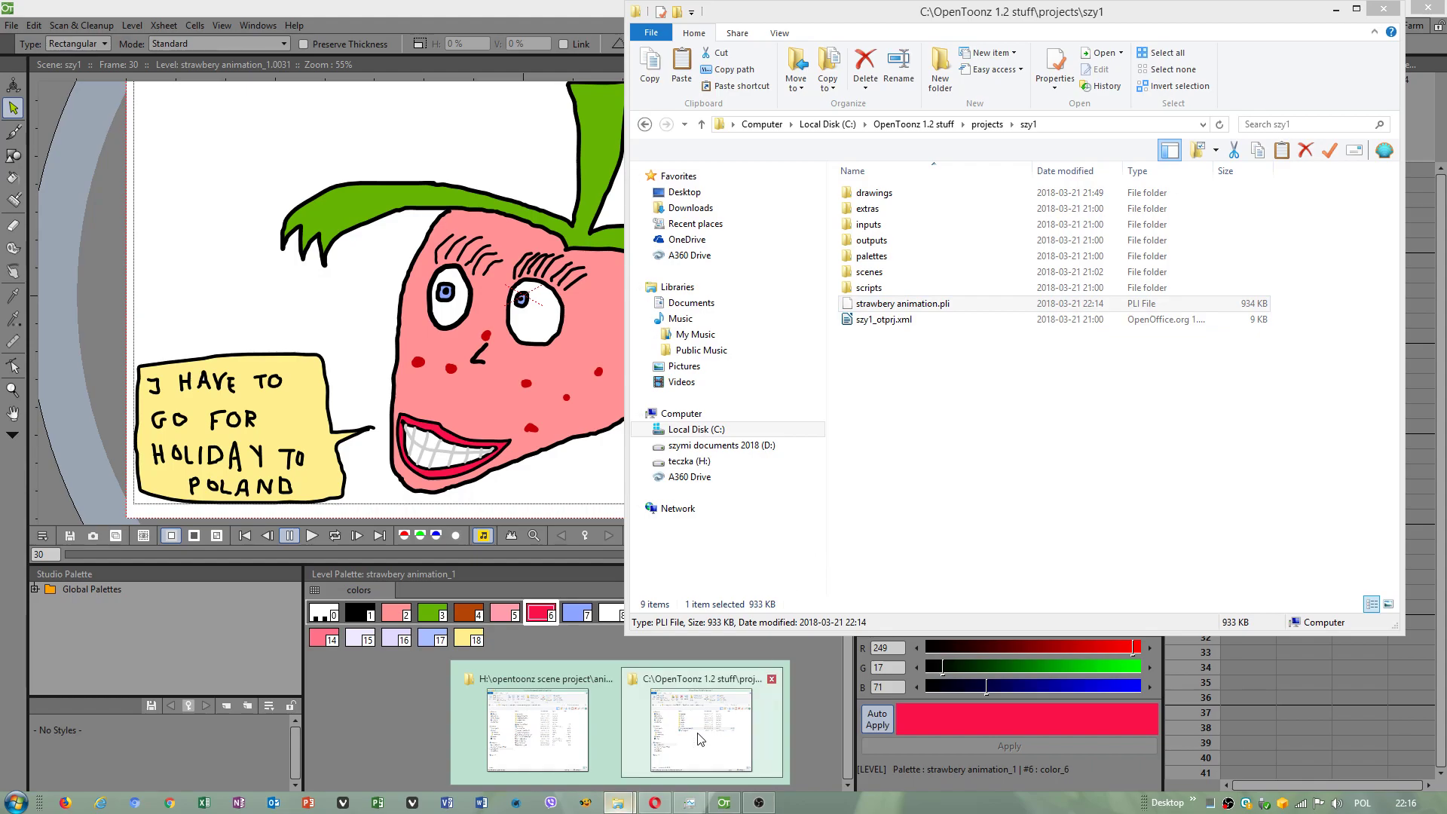
{"action": "left_click", "coordinate": [888, 302]}
{"action": "right_click", "coordinate": [887, 303]}
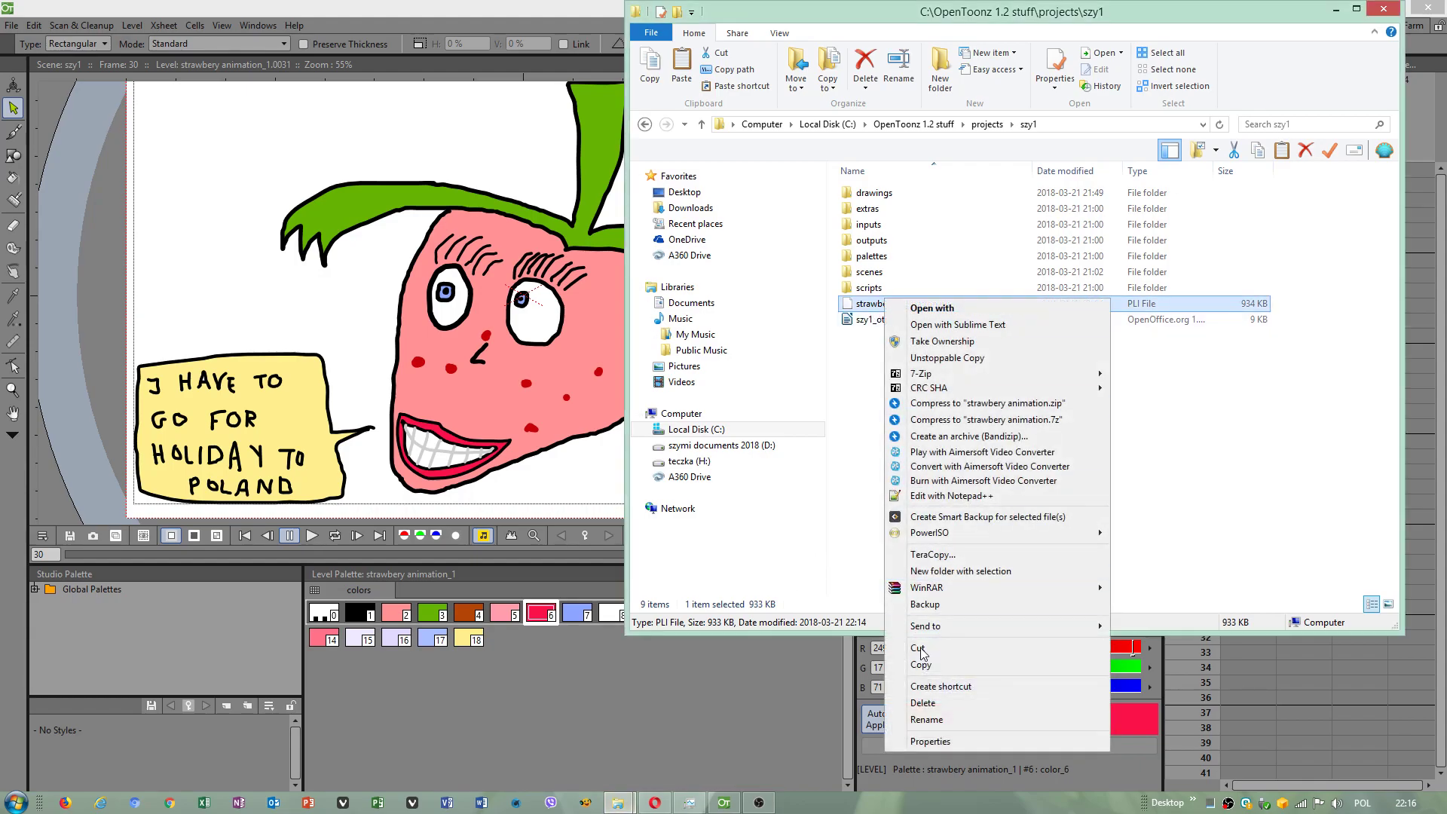
{"action": "left_click", "coordinate": [926, 663]}
{"action": "left_click", "coordinate": [618, 806]}
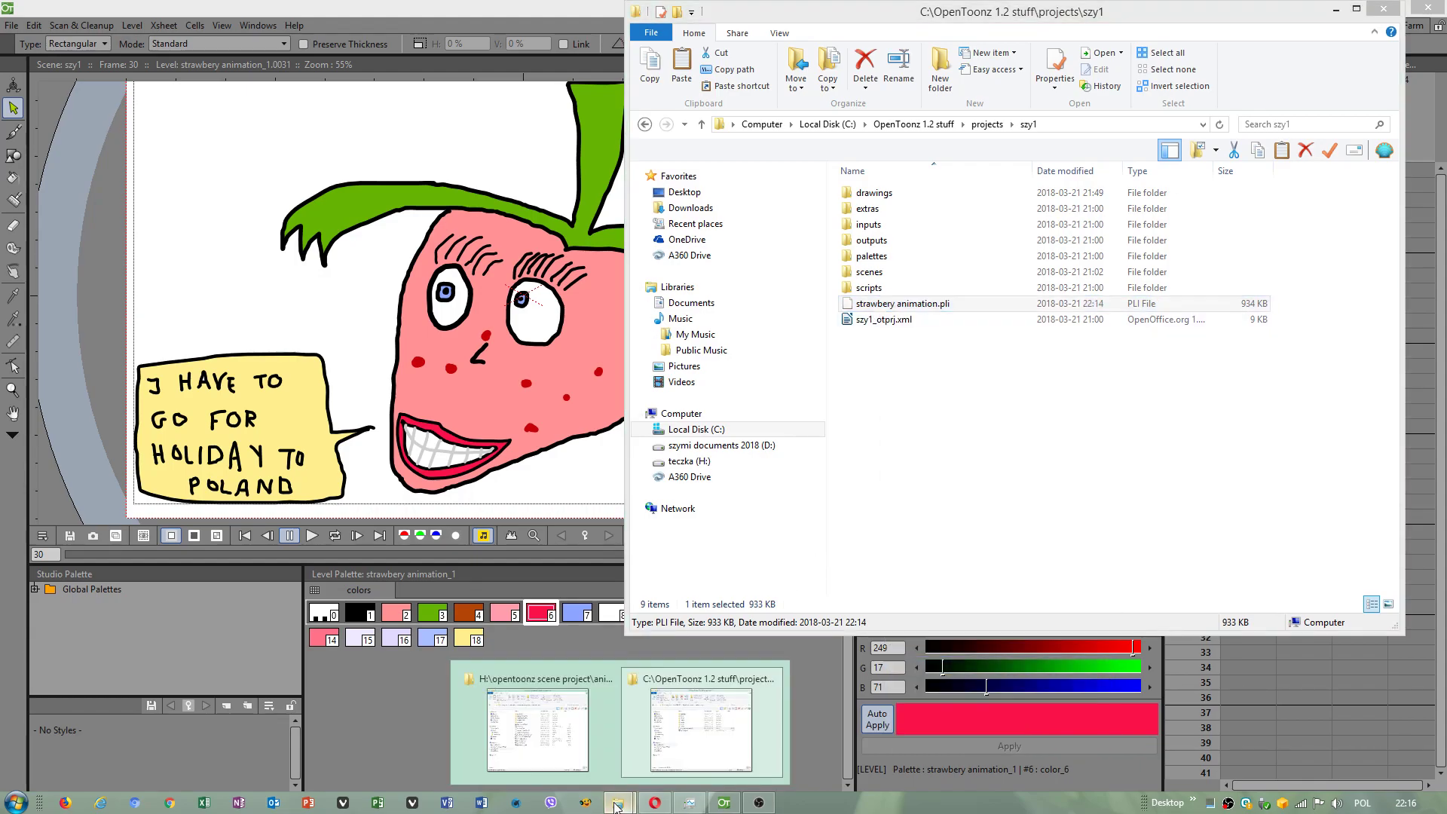
{"action": "left_click", "coordinate": [538, 723]}
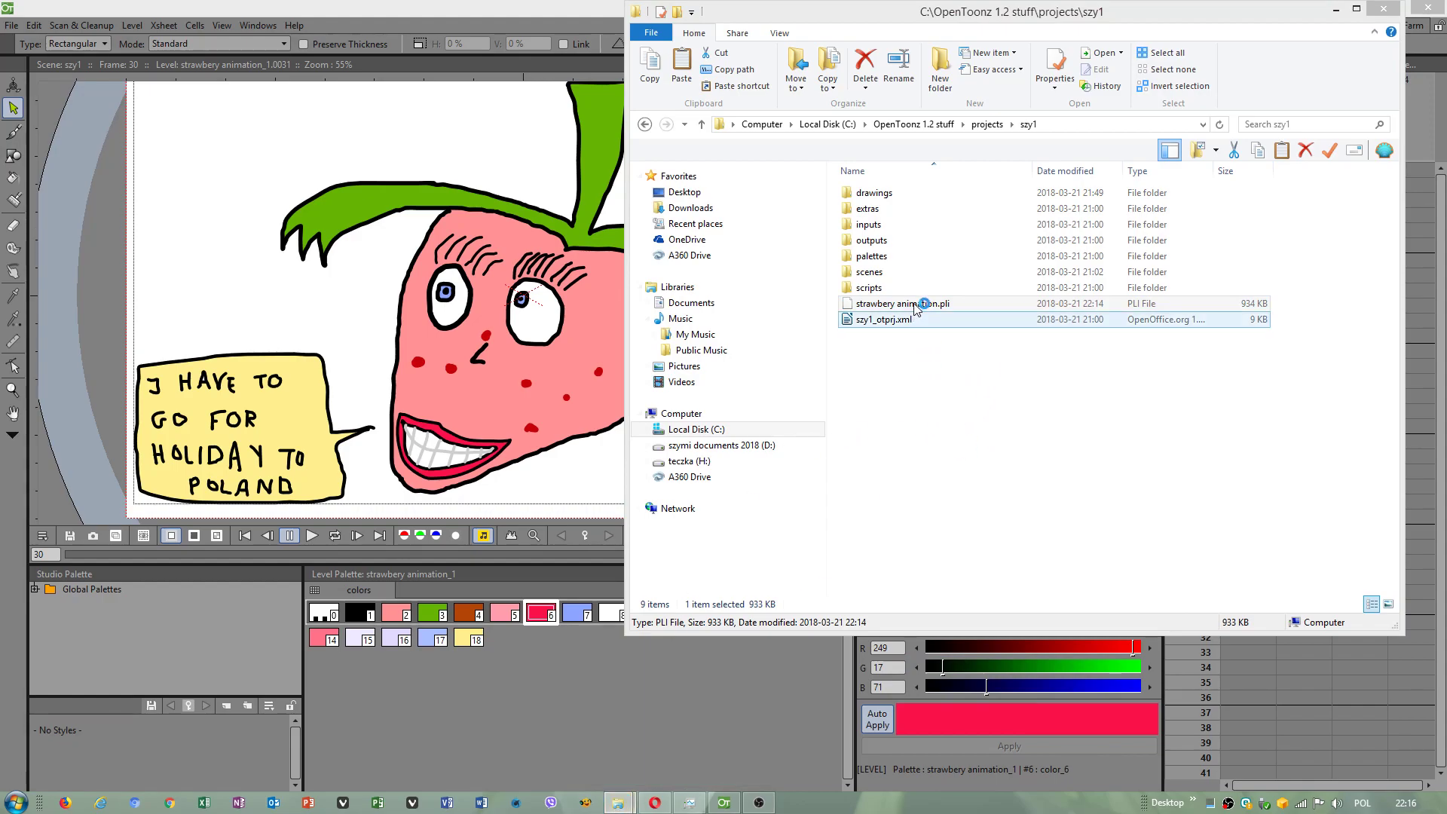
{"action": "key", "text": "alt+F4"}
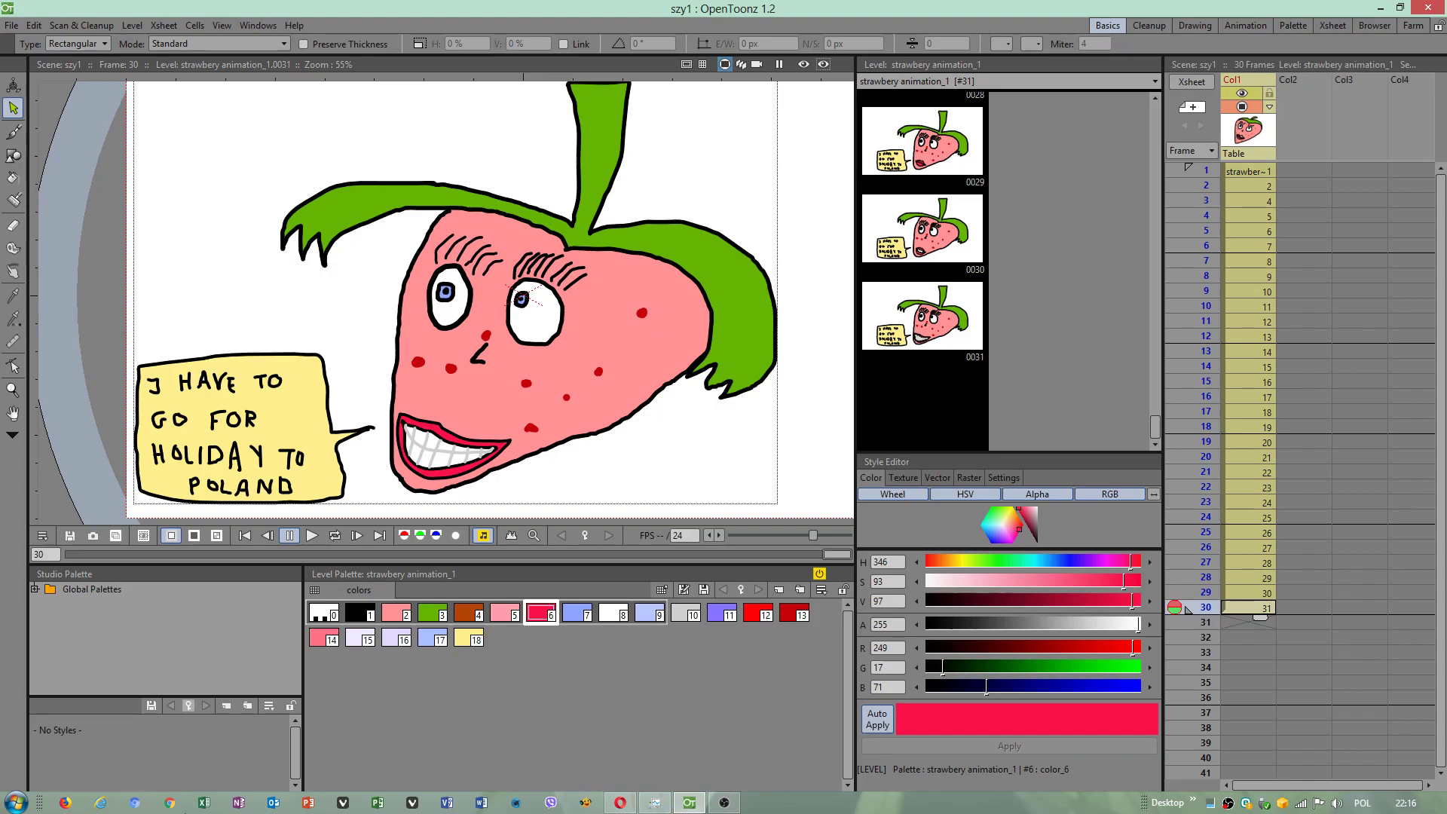
Open H:\opentoonz scene project from the Computer drive list.
{"action": "left_click", "coordinate": [6, 795]}
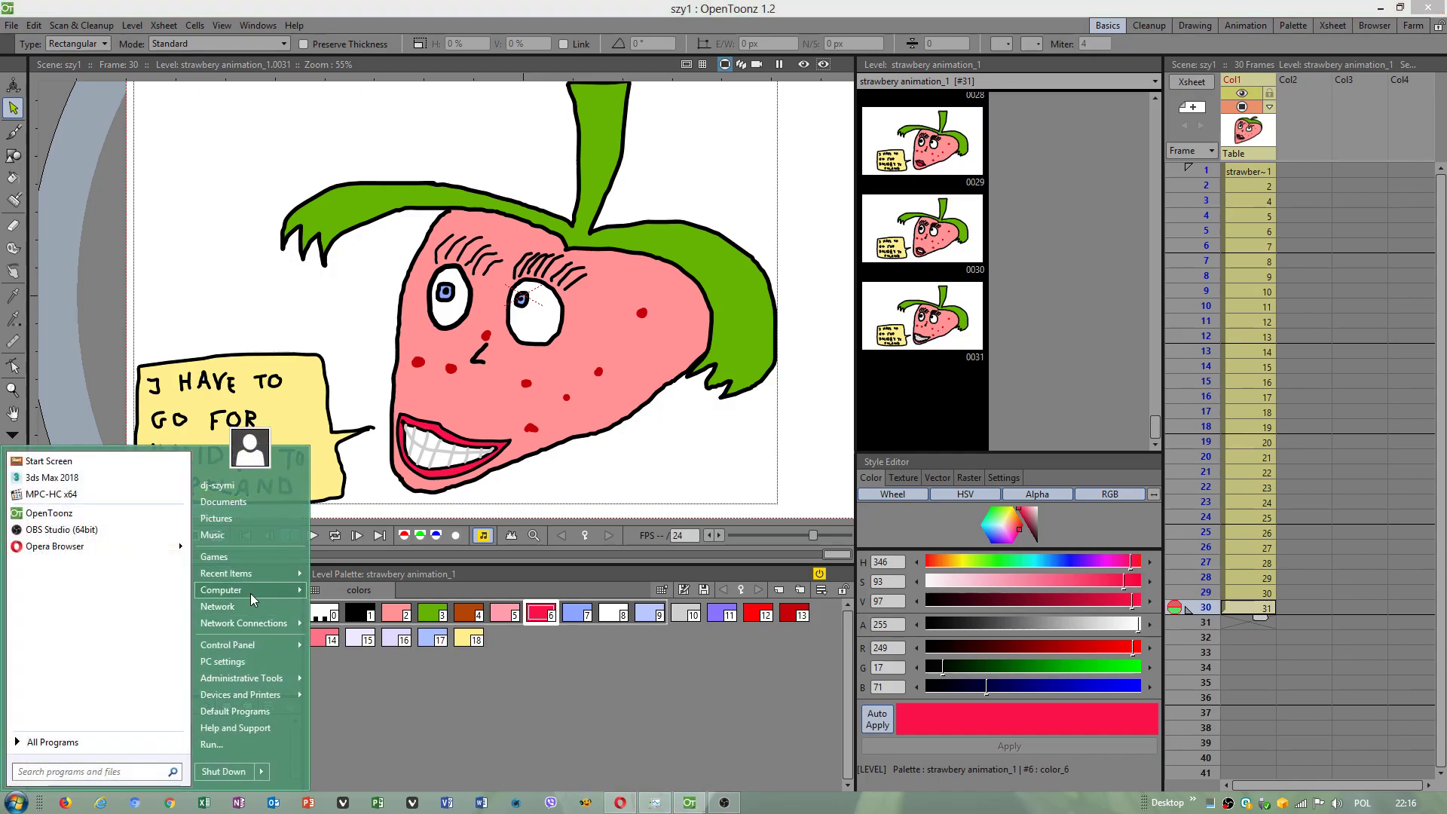
{"action": "left_click", "coordinate": [251, 594]}
{"action": "double_click", "coordinate": [905, 238]}
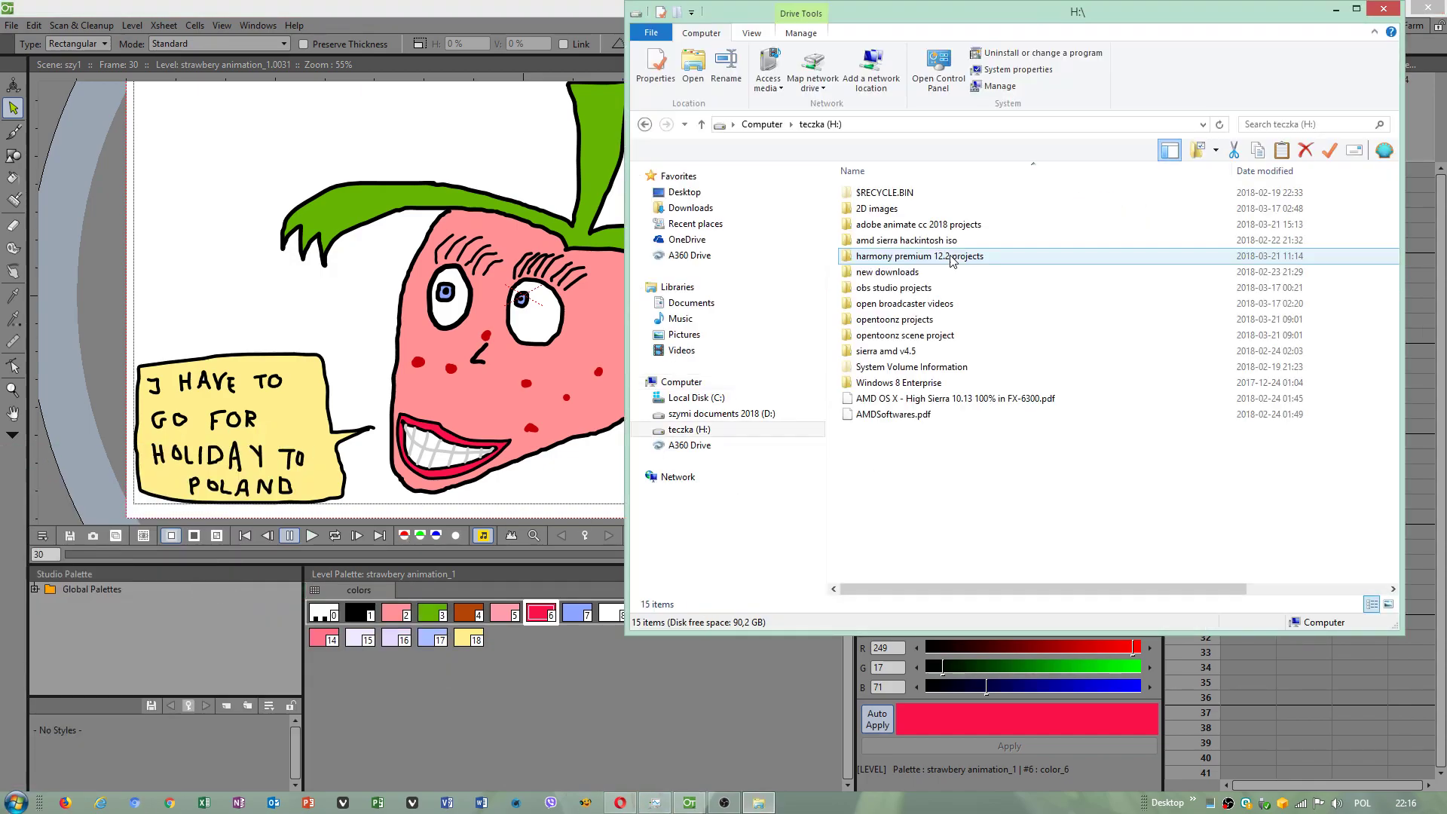
{"action": "double_click", "coordinate": [904, 335]}
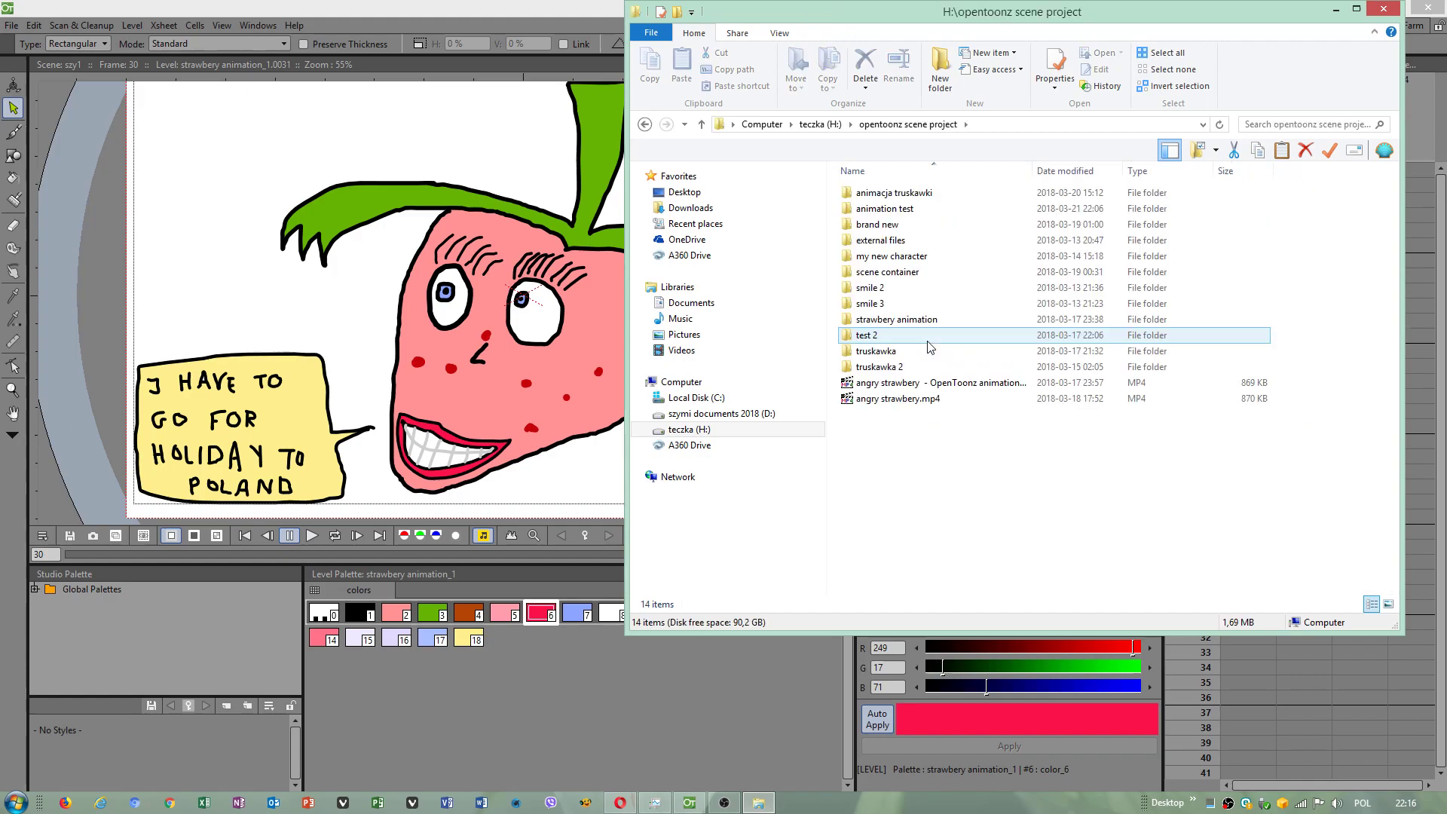
Open a second Explorer window at C:\OpenToonz 1.2 stuff.
{"action": "left_click", "coordinate": [14, 803]}
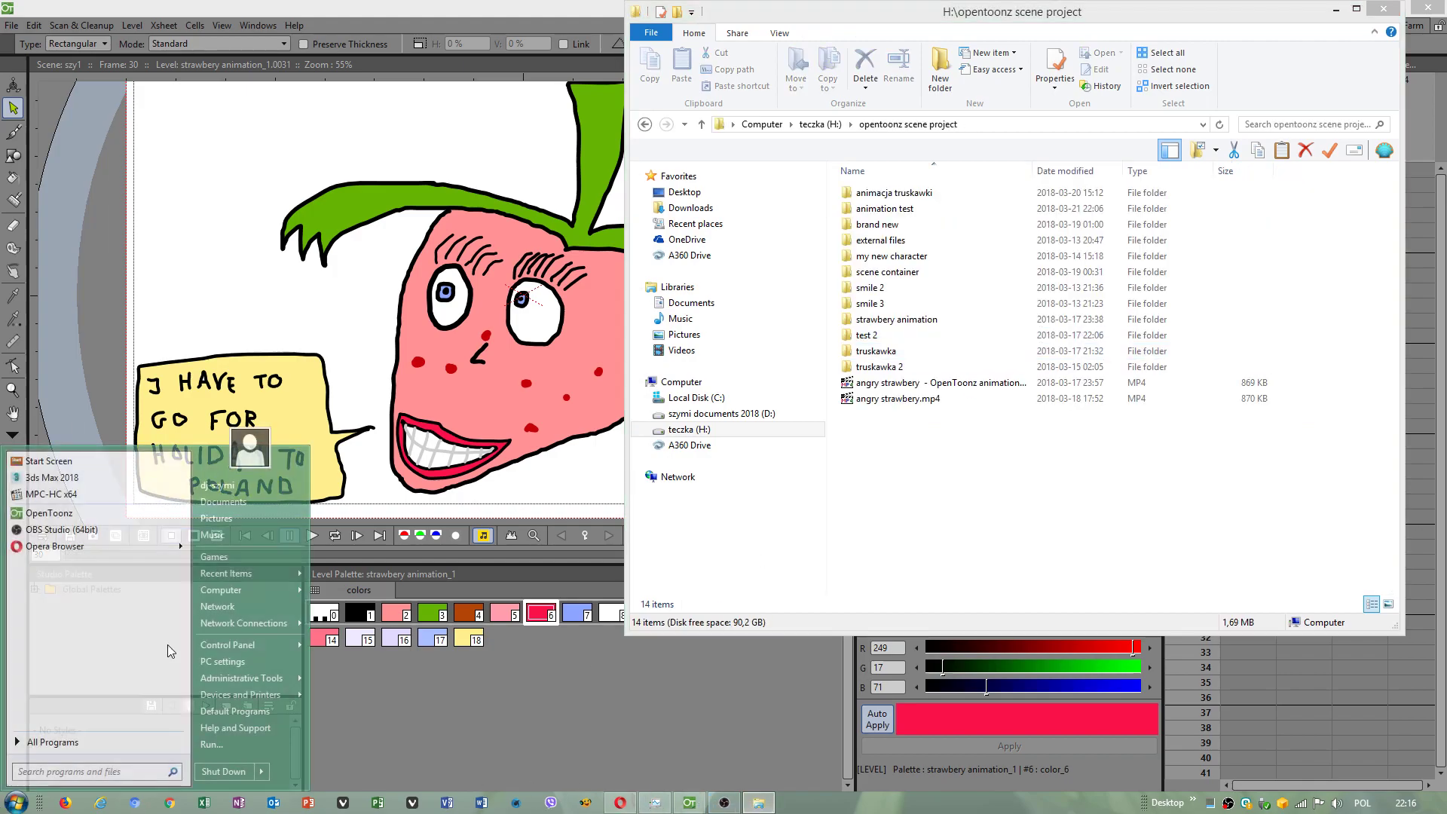
{"action": "right_click", "coordinate": [758, 802]}
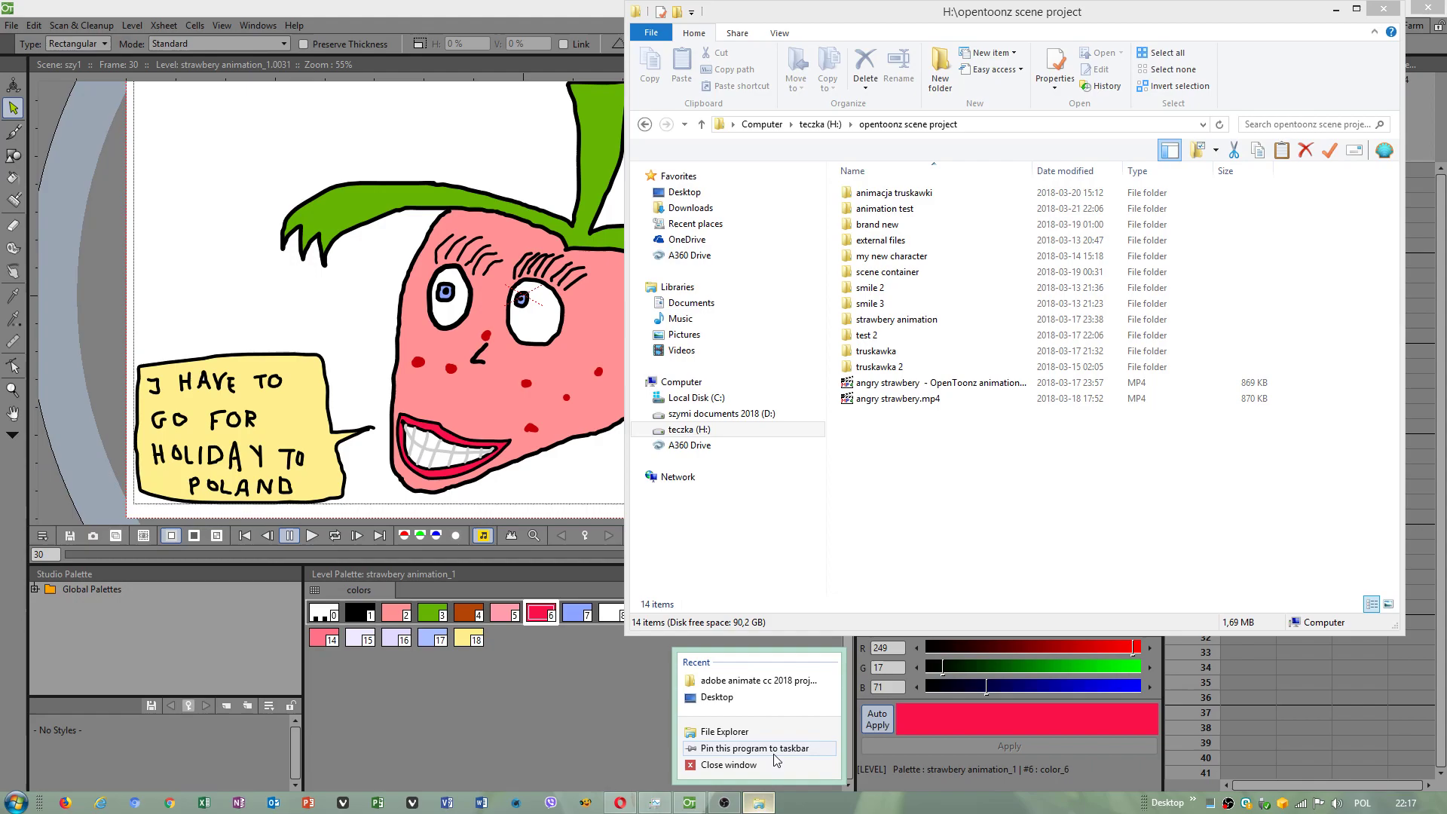
{"action": "left_click", "coordinate": [14, 803]}
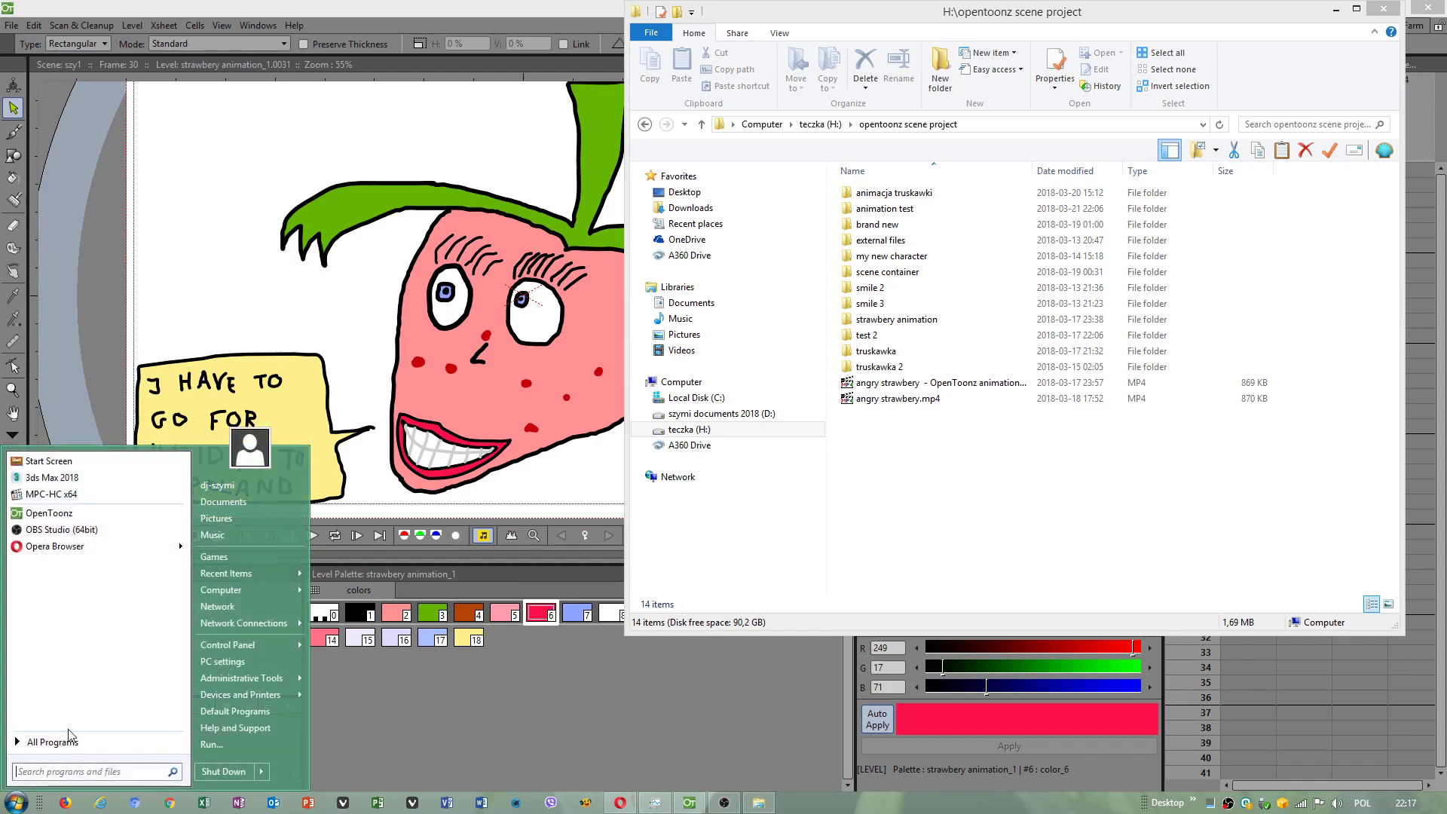
{"action": "left_click", "coordinate": [237, 593]}
{"action": "double_click", "coordinate": [961, 231]}
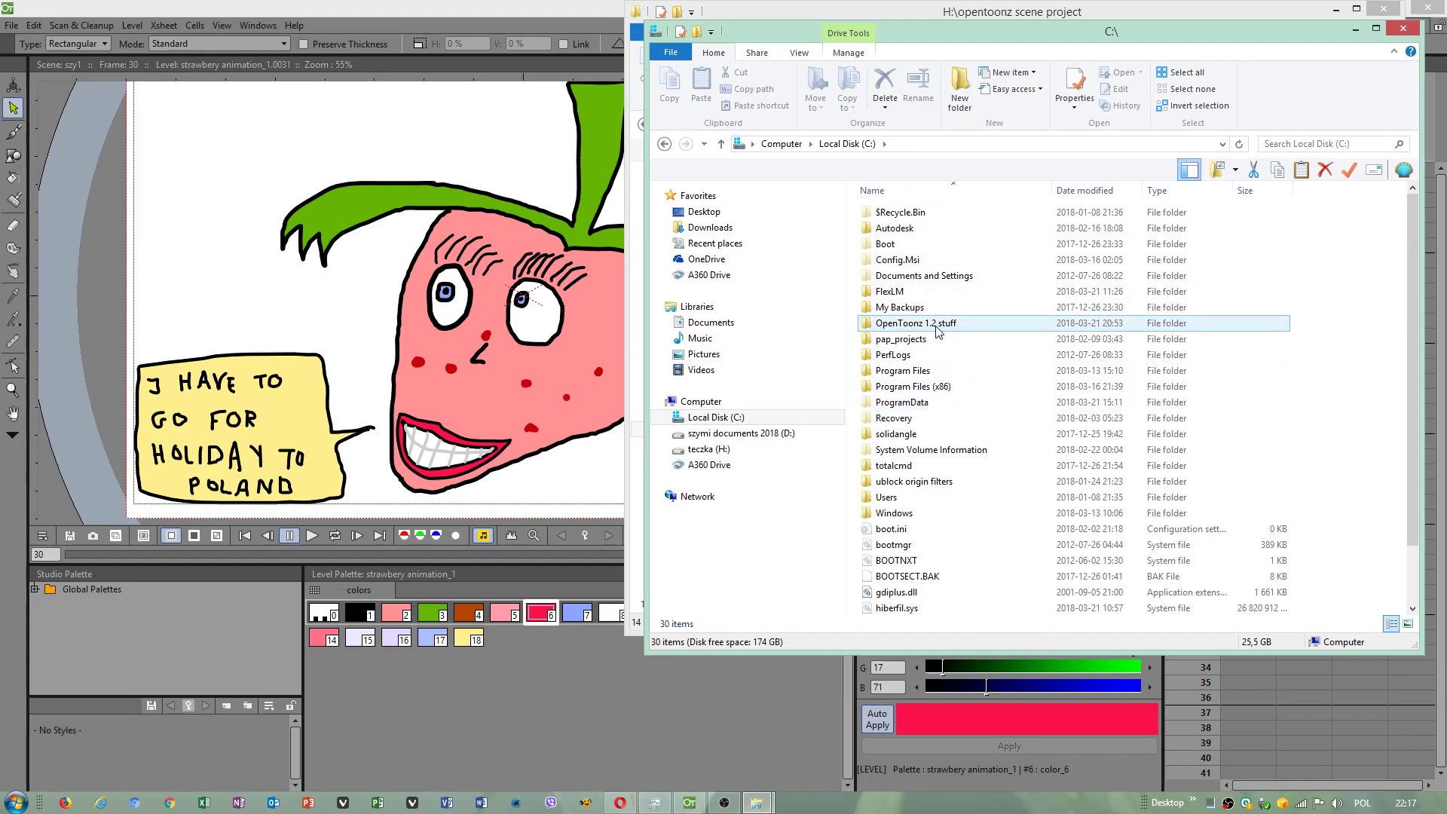
{"action": "double_click", "coordinate": [921, 328]}
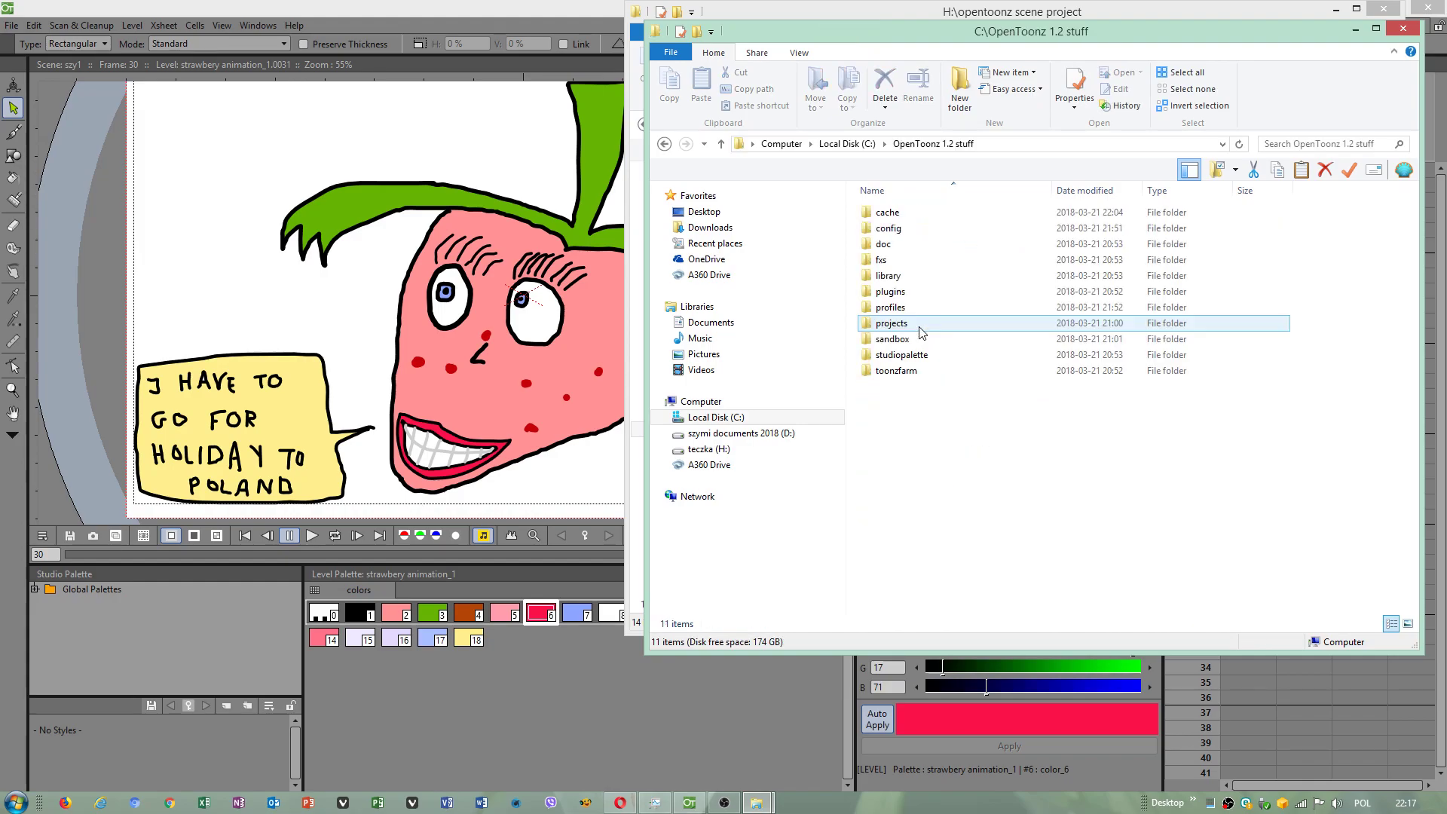
Open projects\szy1 and copy strawbery animation.pli.
{"action": "double_click", "coordinate": [910, 327]}
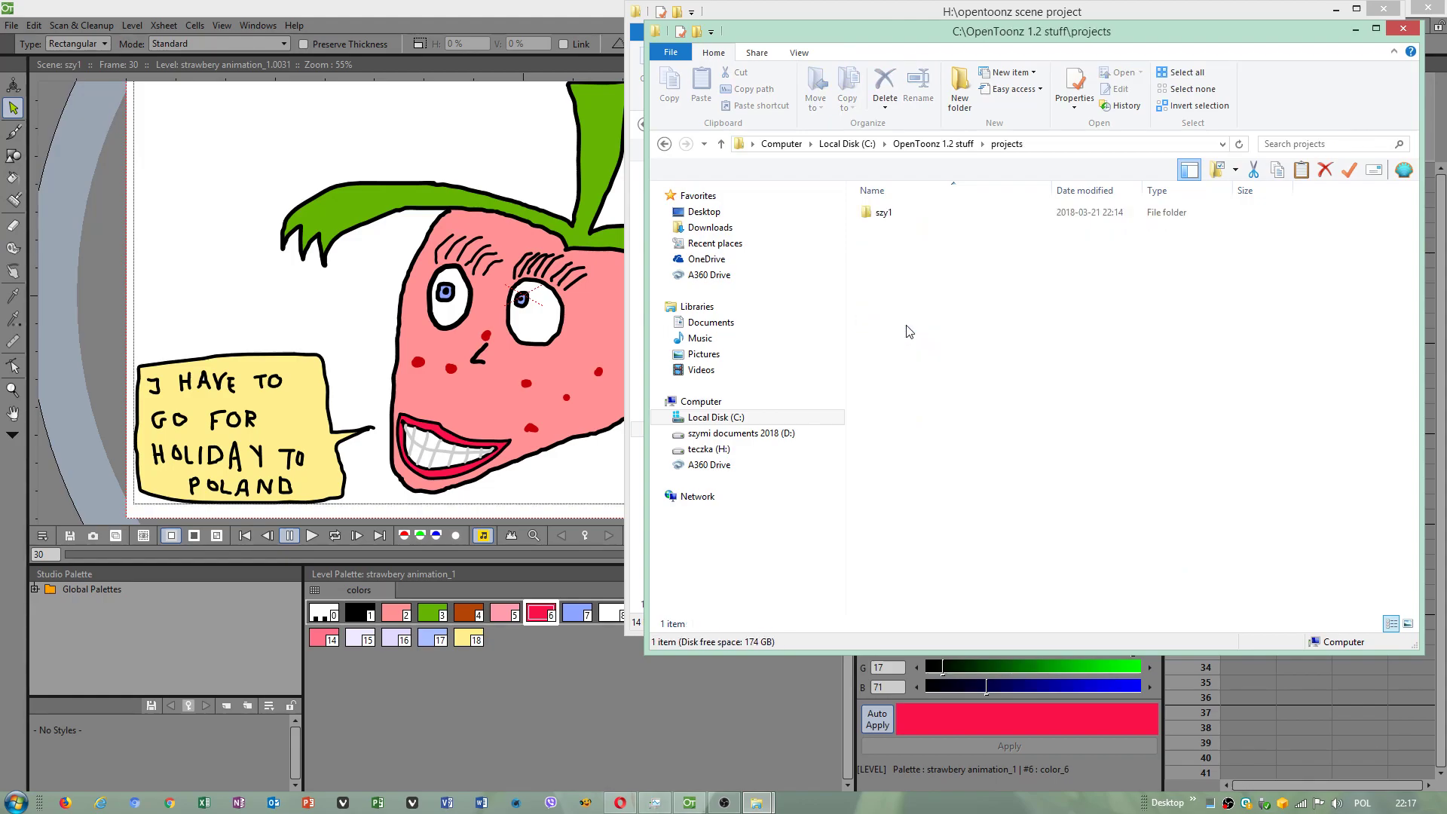
{"action": "left_click", "coordinate": [886, 223]}
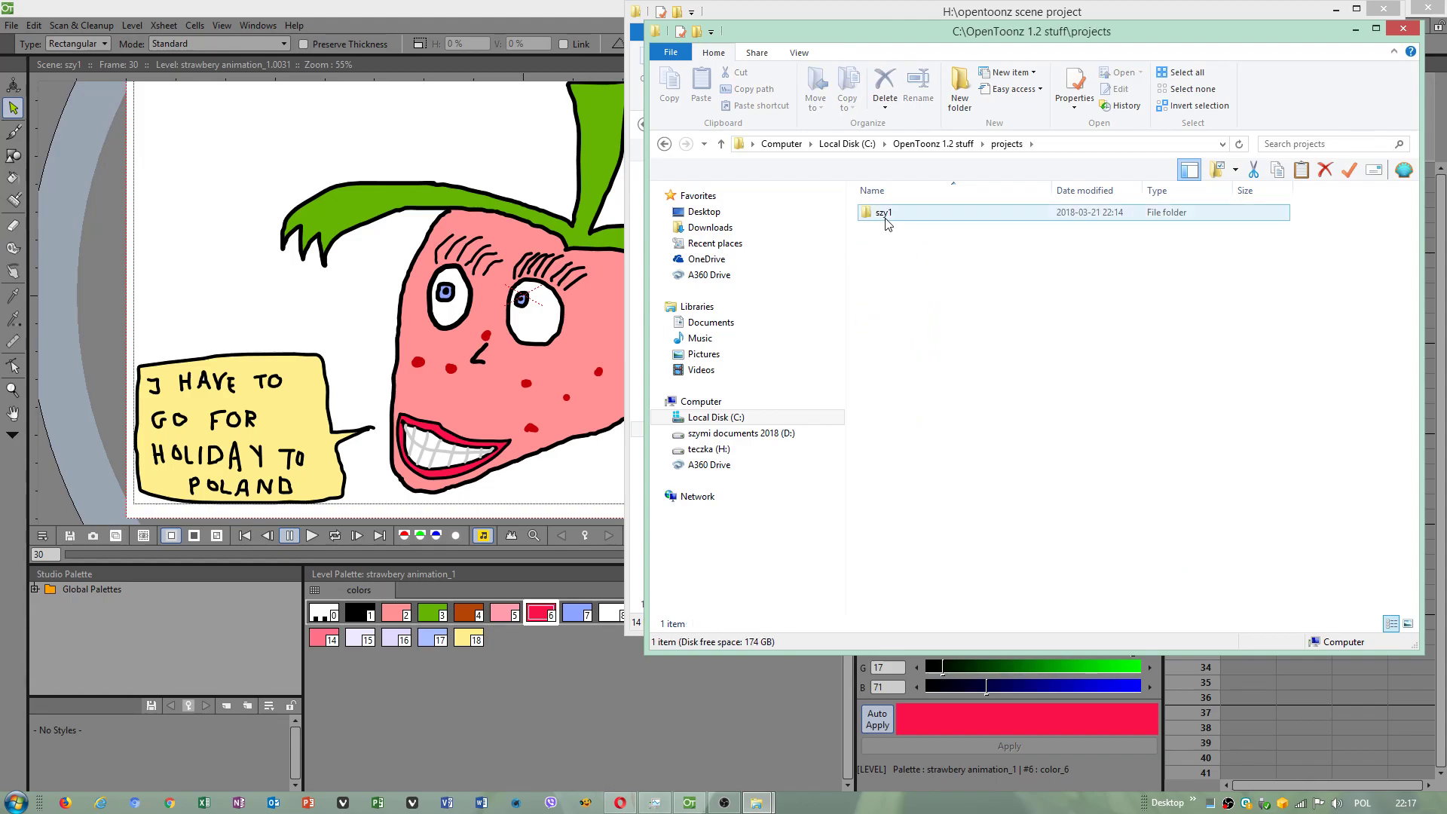
{"action": "double_click", "coordinate": [886, 223]}
{"action": "left_click", "coordinate": [906, 328]}
{"action": "right_click", "coordinate": [906, 328]}
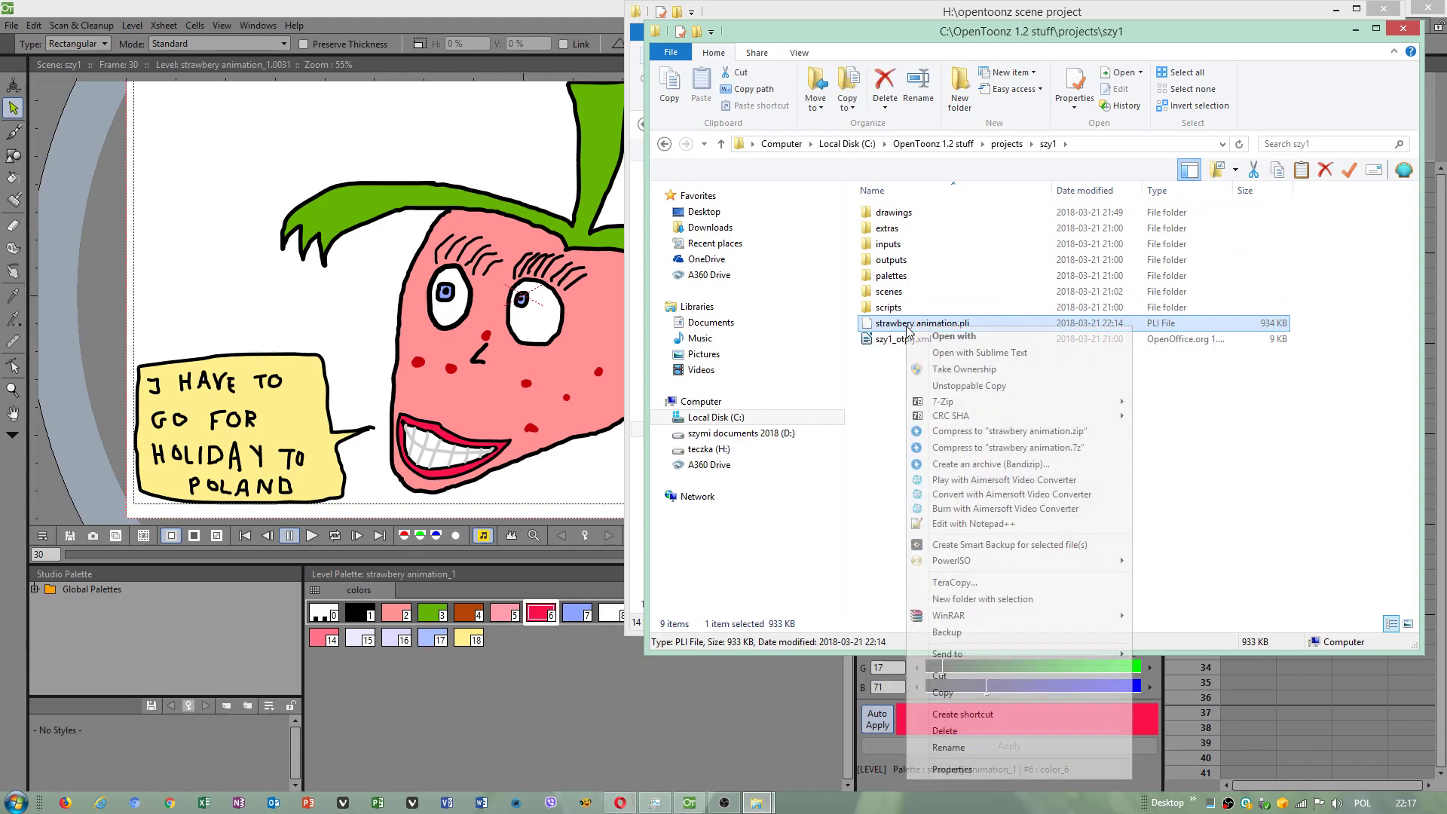
{"action": "key", "text": "c"}
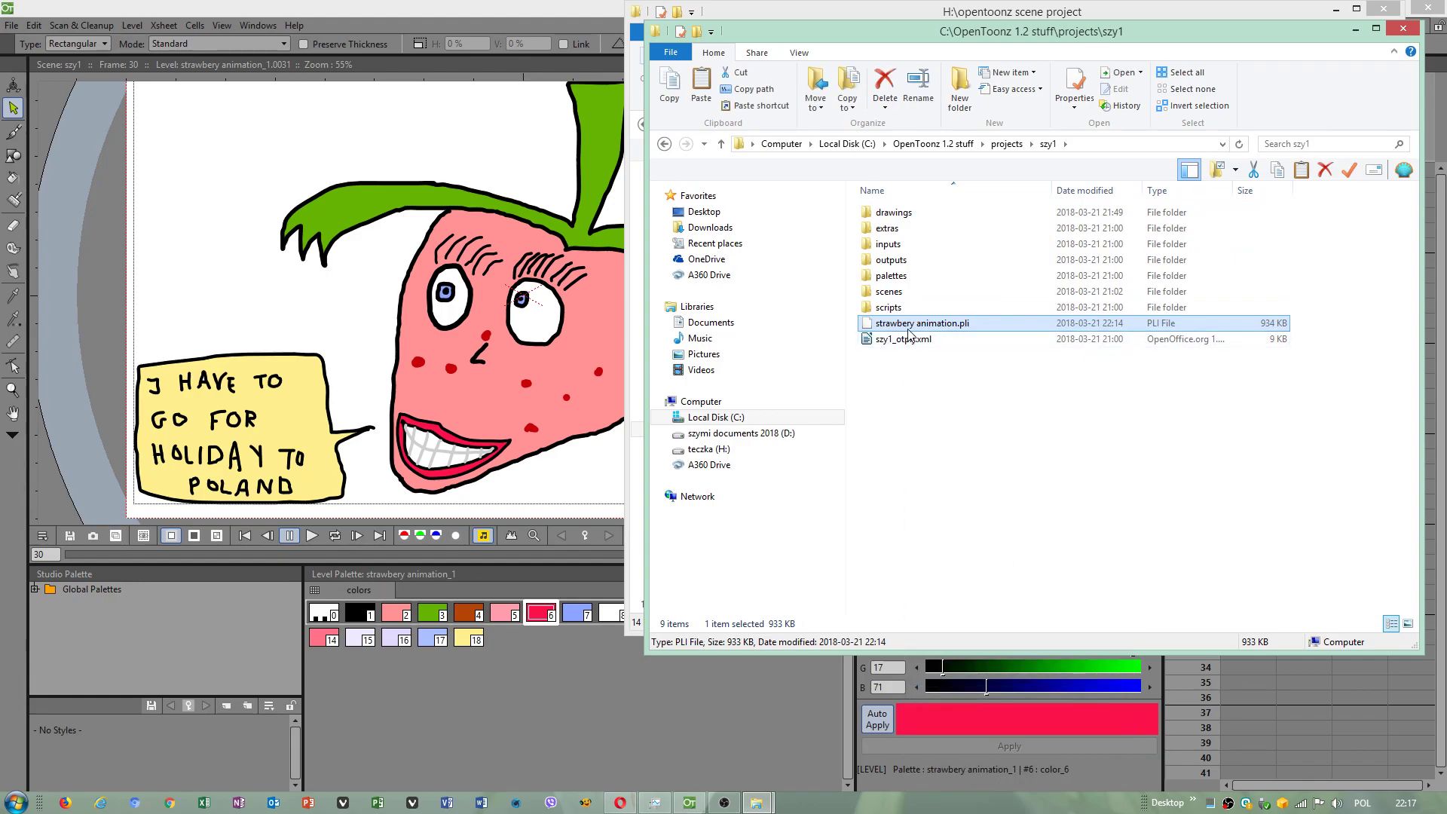
Create a folder named 'truskawka 1' in the opentoonz scene project.
{"action": "left_click", "coordinate": [1356, 30]}
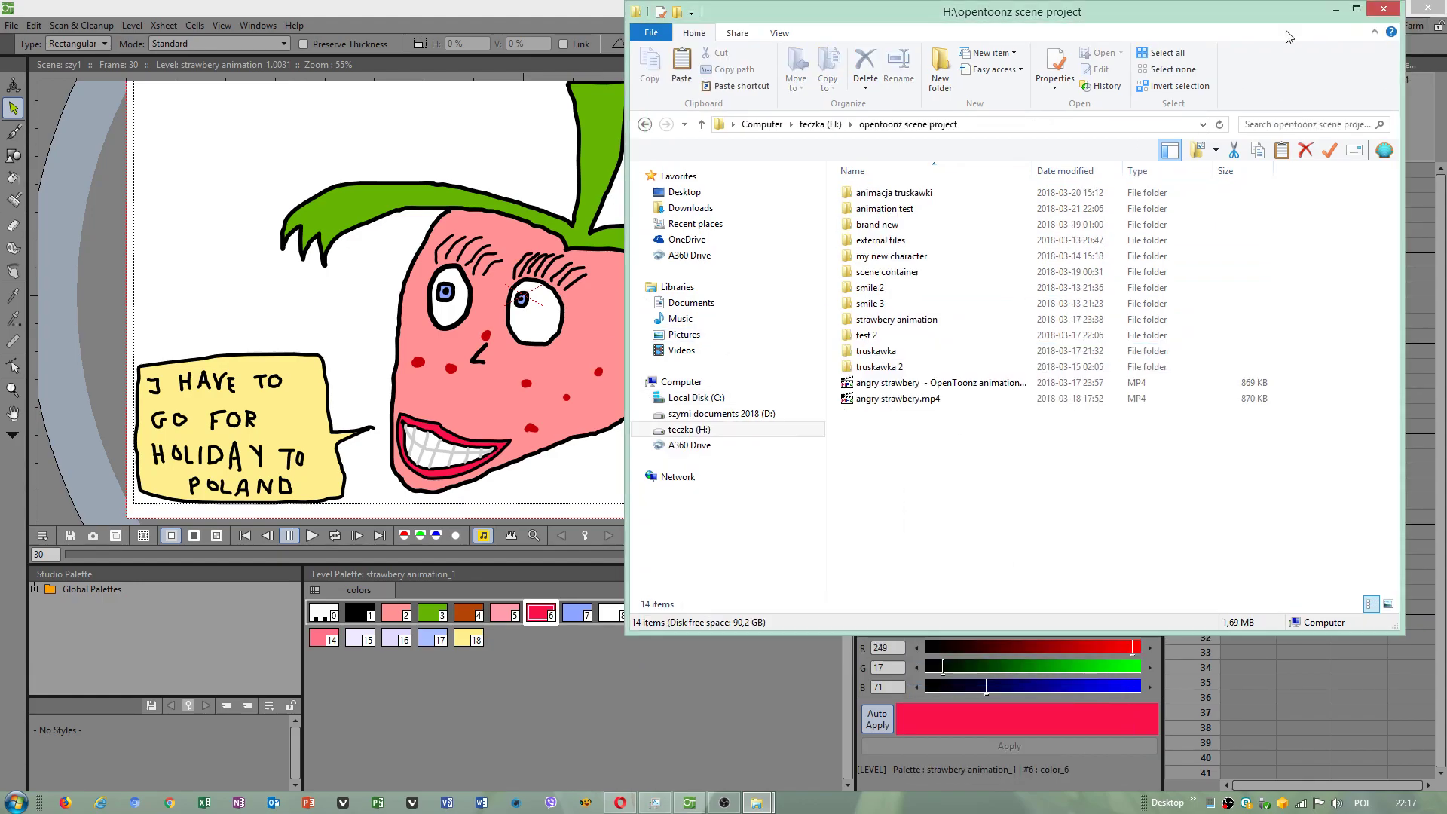
{"action": "left_click_drag", "start_coordinate": [1099, 22], "coordinate": [1018, 118]}
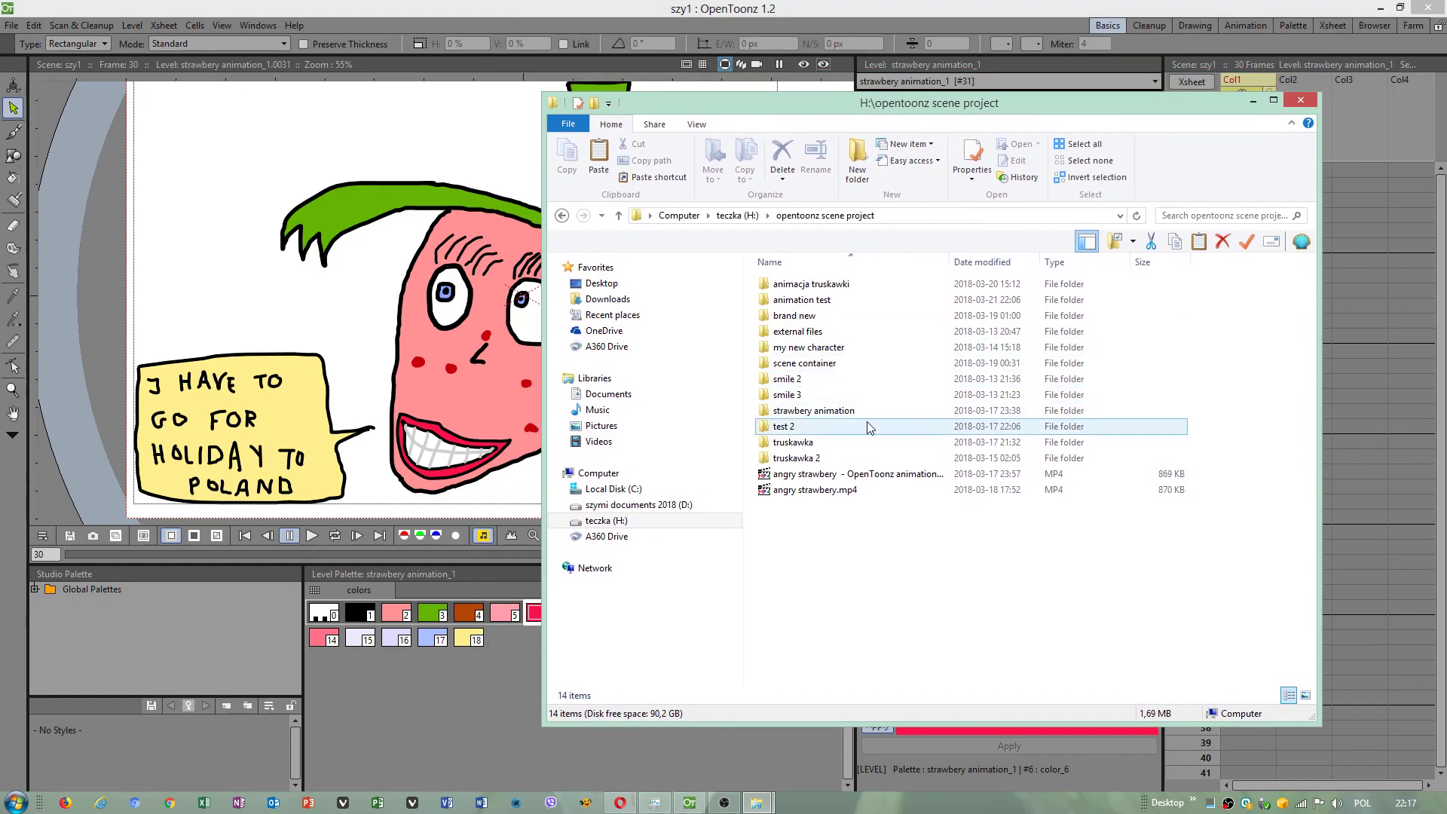
{"action": "right_click", "coordinate": [819, 553]}
{"action": "mouse_move", "coordinate": [859, 396]}
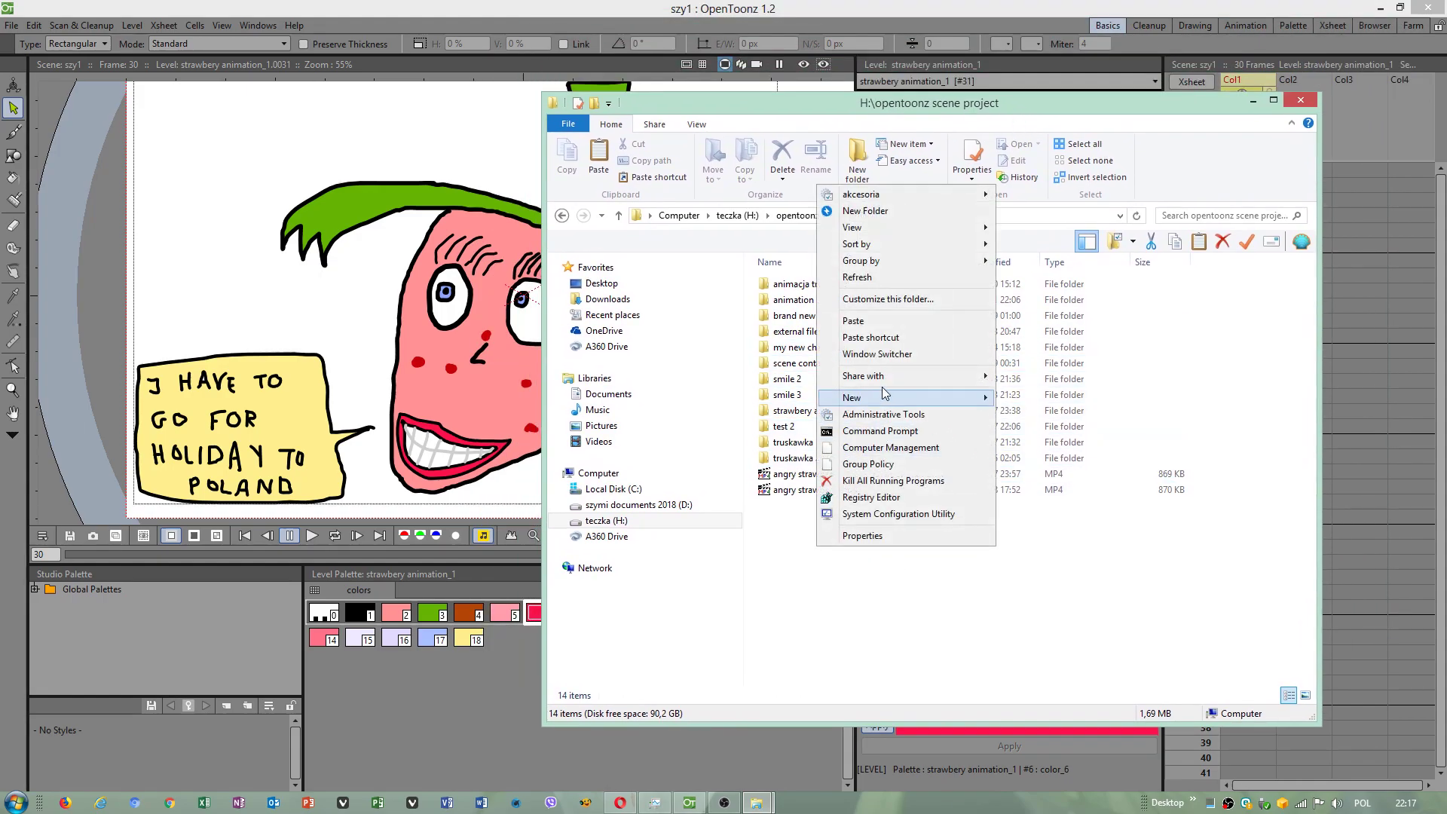
{"action": "left_click", "coordinate": [1063, 335]}
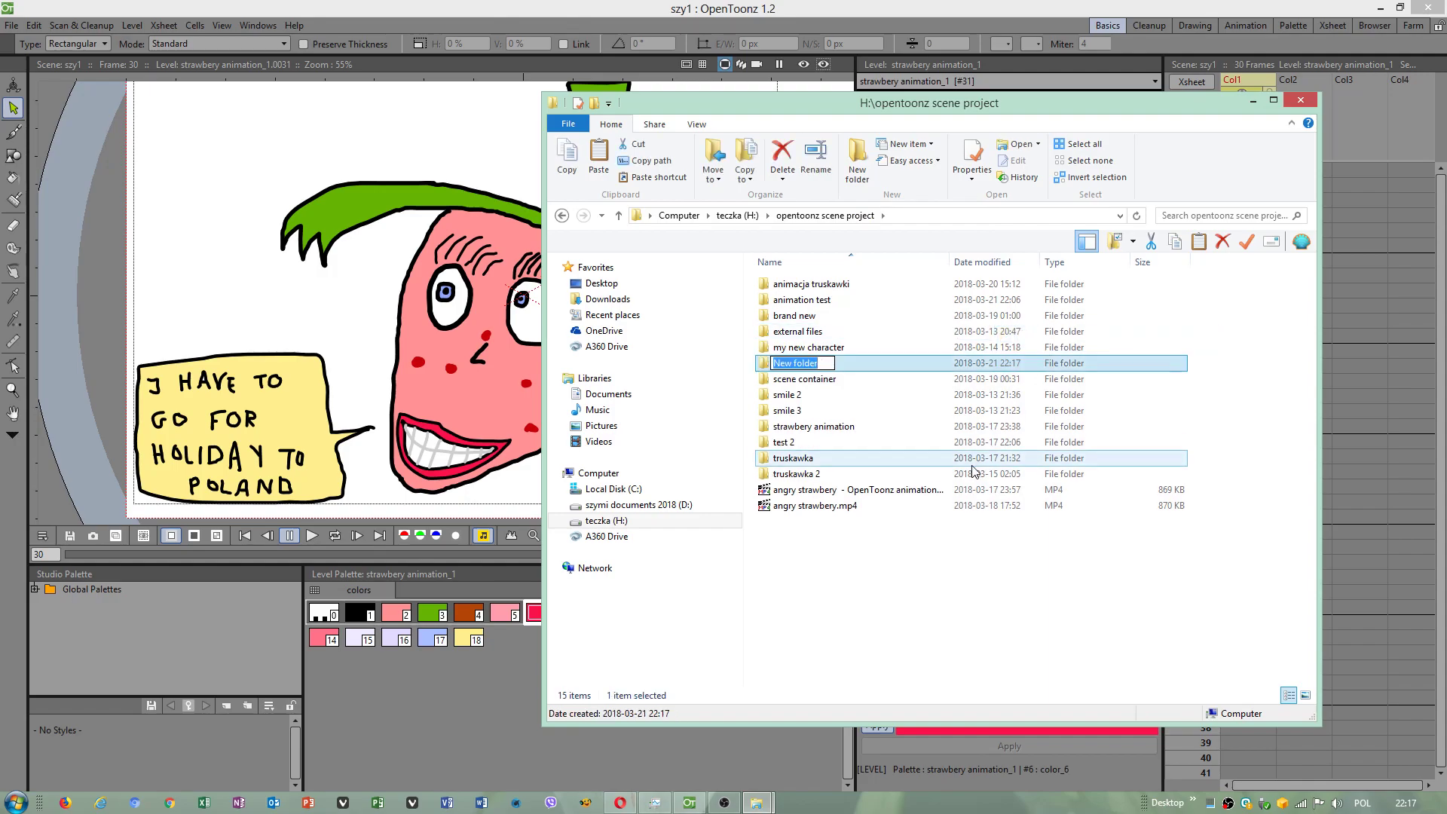
{"action": "type", "text": "truskawka"}
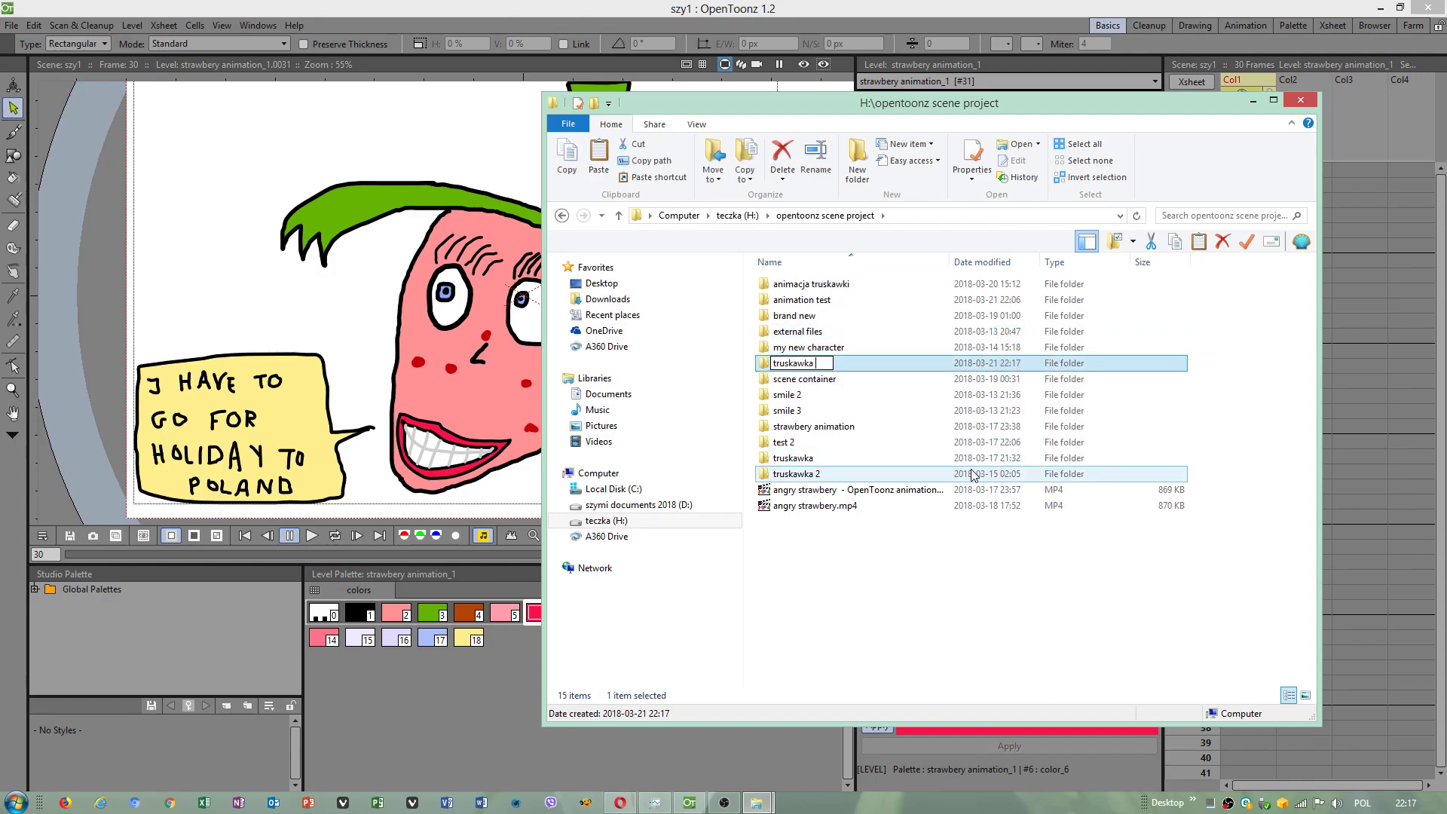
{"action": "type", "text": " 1"}
{"action": "left_click", "coordinate": [994, 601]}
Paste strawbery animation.pli into truskawka 1 and return to OpenToonz.
{"action": "left_click", "coordinate": [812, 494]}
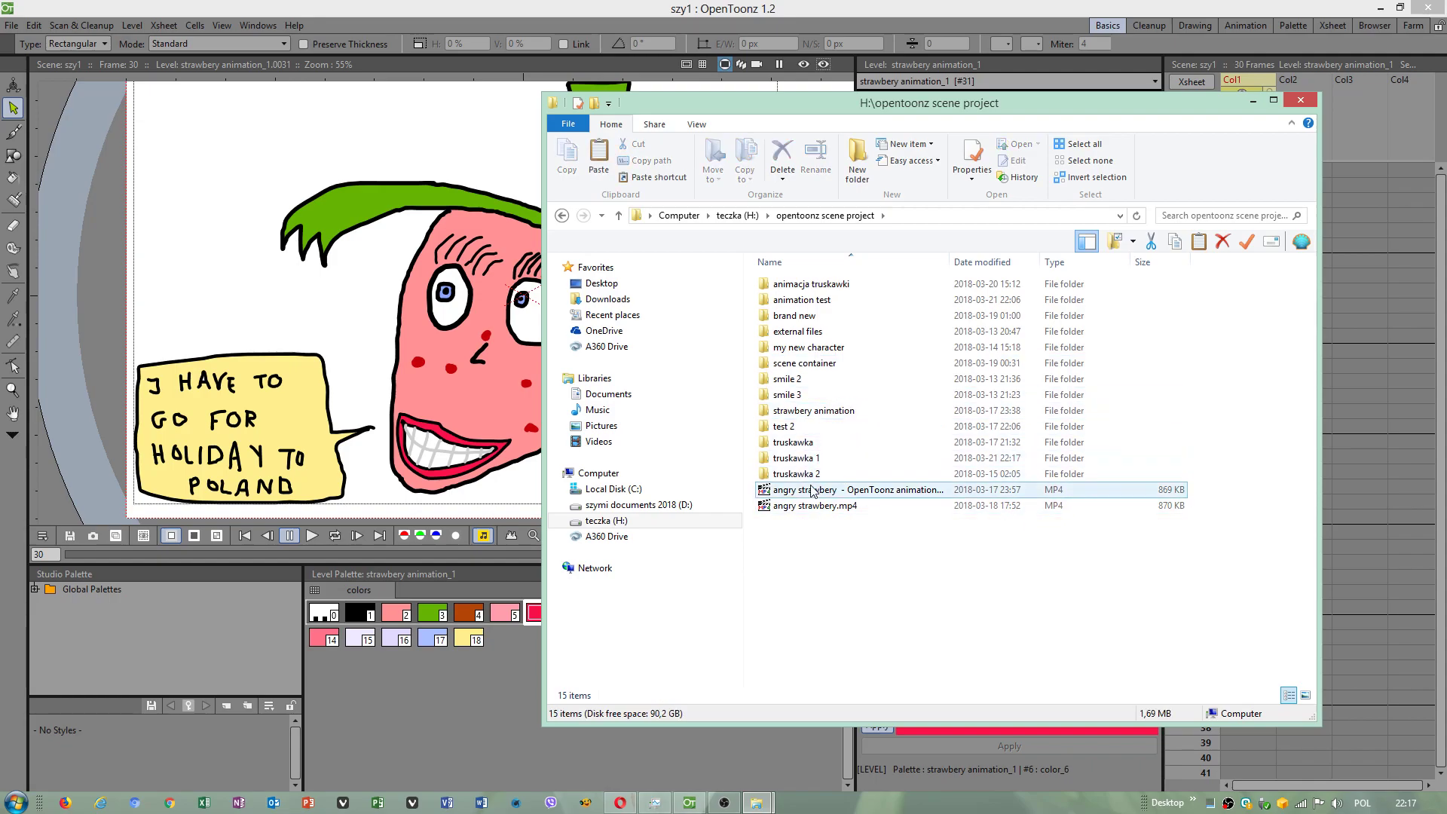
{"action": "left_click", "coordinate": [814, 459]}
{"action": "double_click", "coordinate": [814, 458]}
{"action": "right_click", "coordinate": [963, 445]}
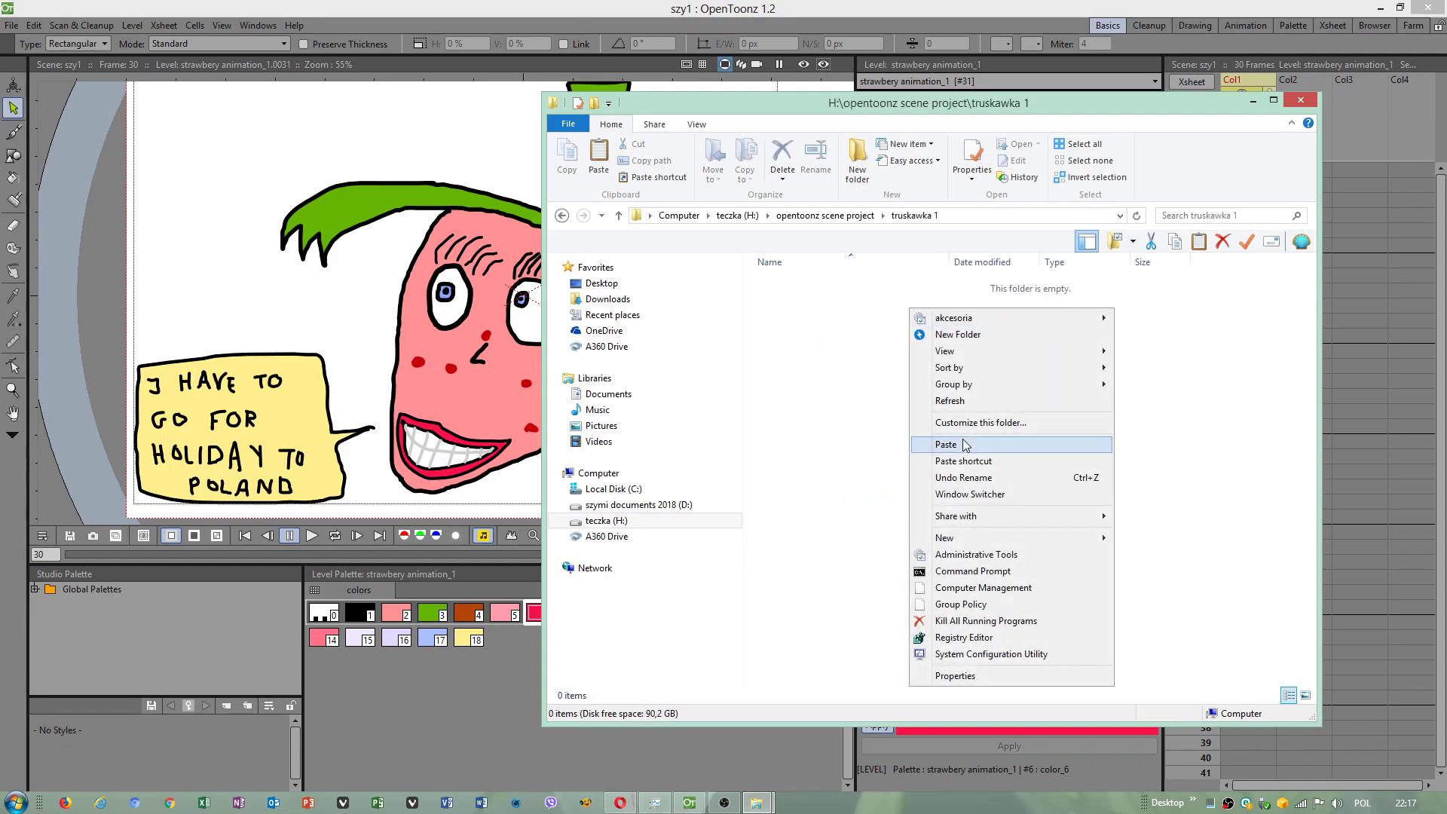
{"action": "left_click", "coordinate": [963, 443]}
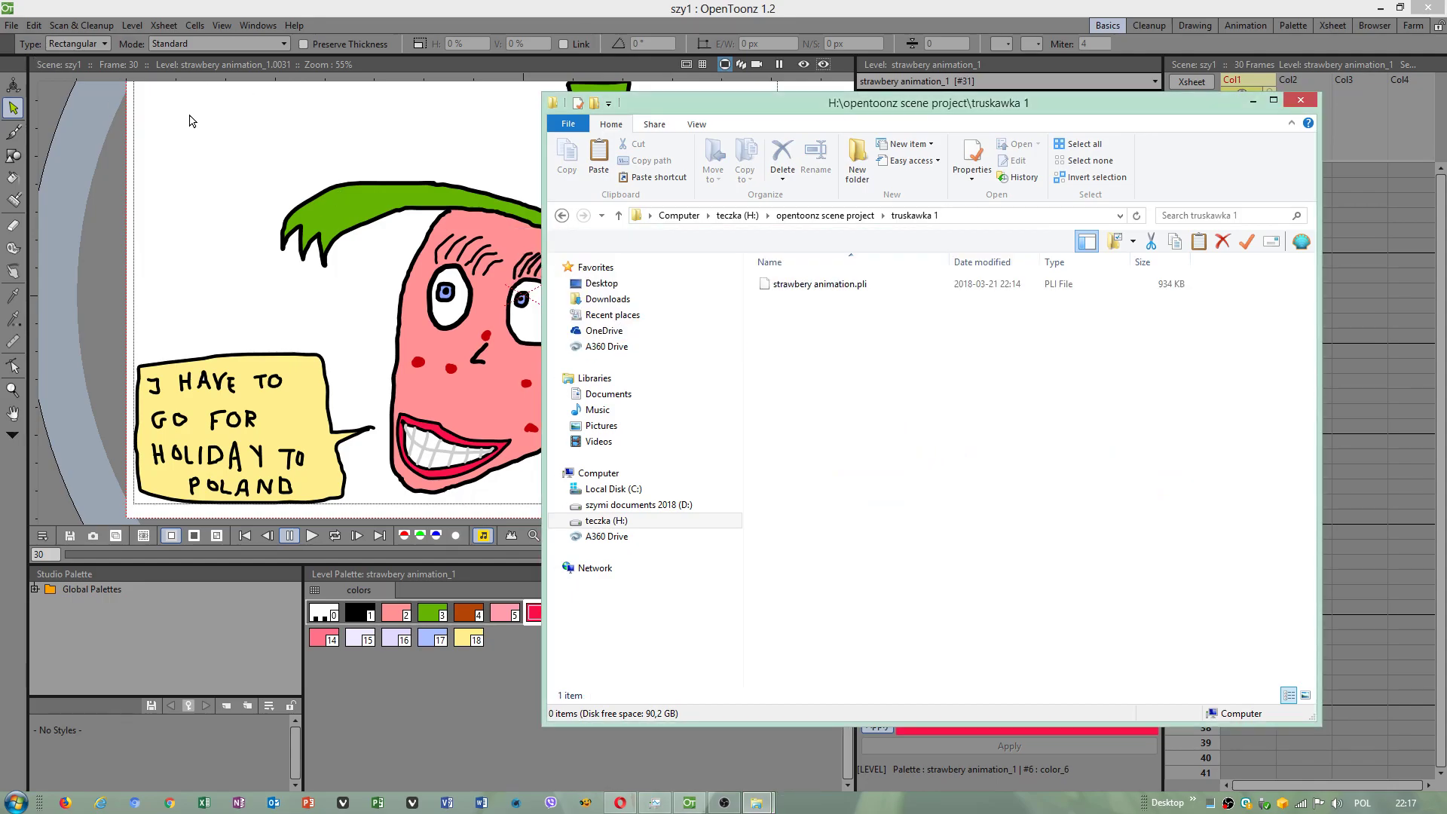
{"action": "left_click", "coordinate": [363, 25]}
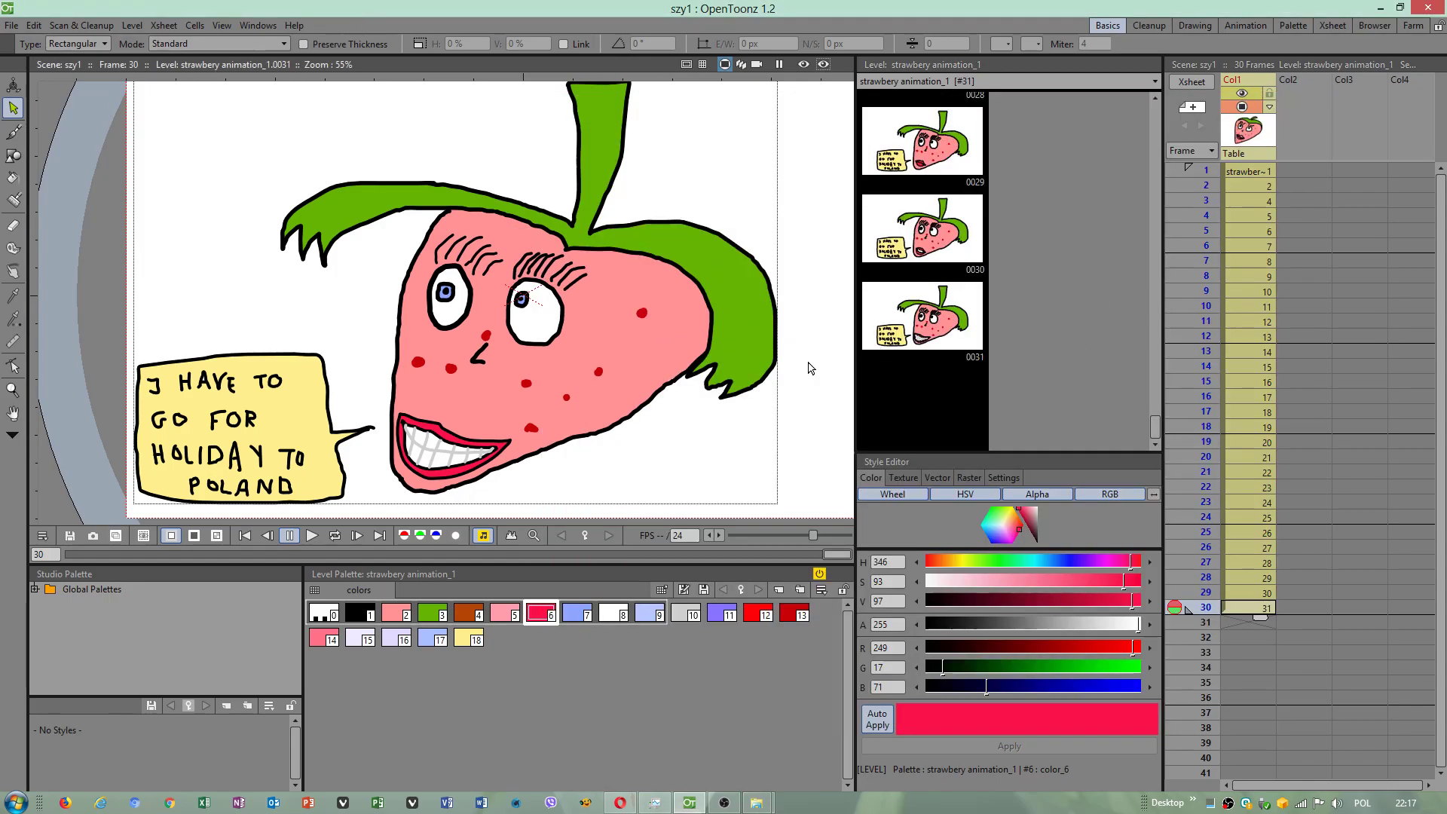
Browse strawberry drawings 0029, 0001 and 0031 in the Level Strip.
{"action": "left_click", "coordinate": [921, 316]}
{"action": "left_click", "coordinate": [921, 232]}
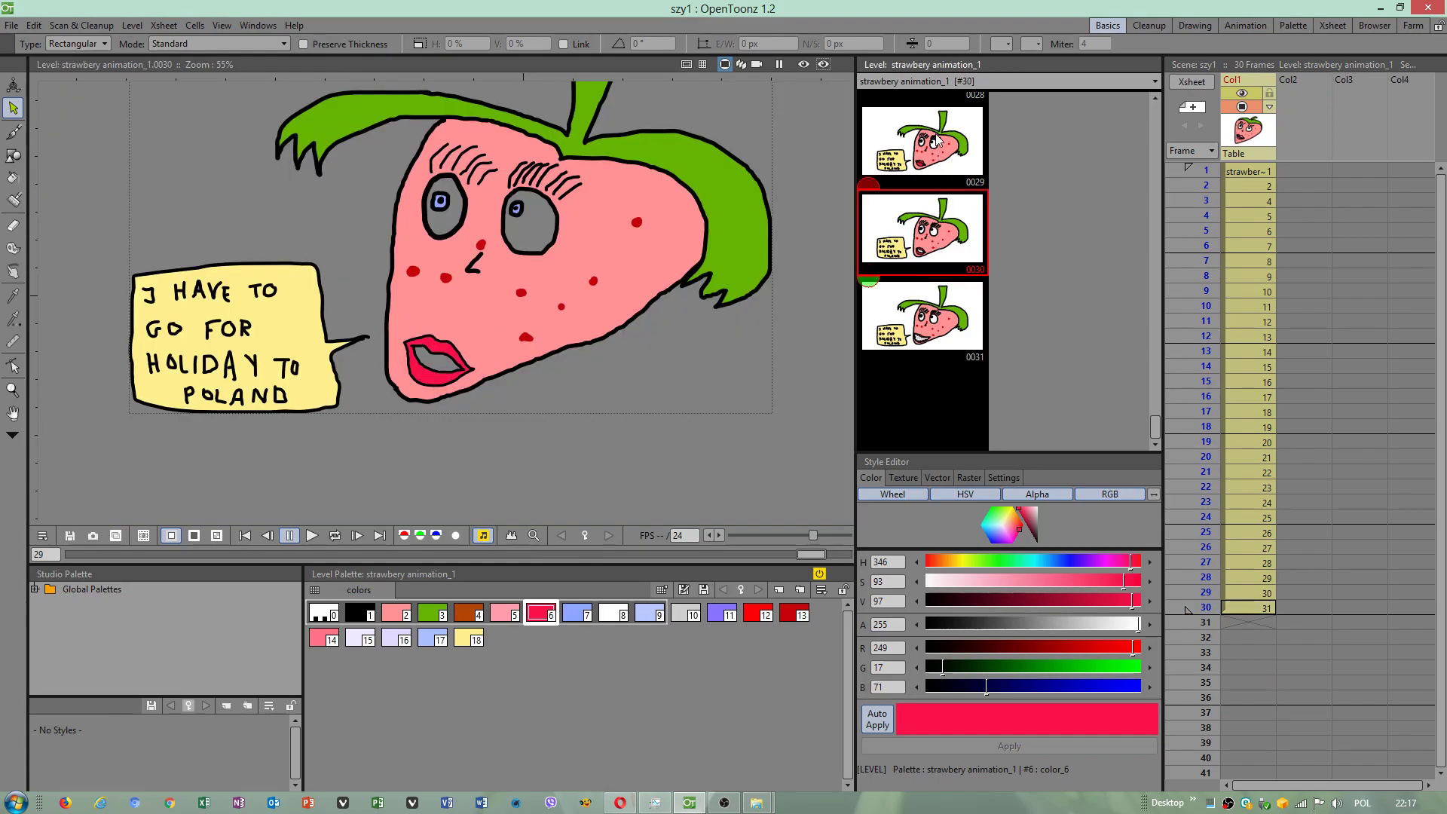
{"action": "scroll", "coordinate": [914, 256], "scroll_direction": "up", "scroll_amount": 5}
{"action": "scroll", "coordinate": [913, 257], "scroll_direction": "up", "scroll_amount": 5}
{"action": "left_click", "coordinate": [940, 156]}
{"action": "scroll", "coordinate": [947, 260], "scroll_direction": "up", "scroll_amount": 3}
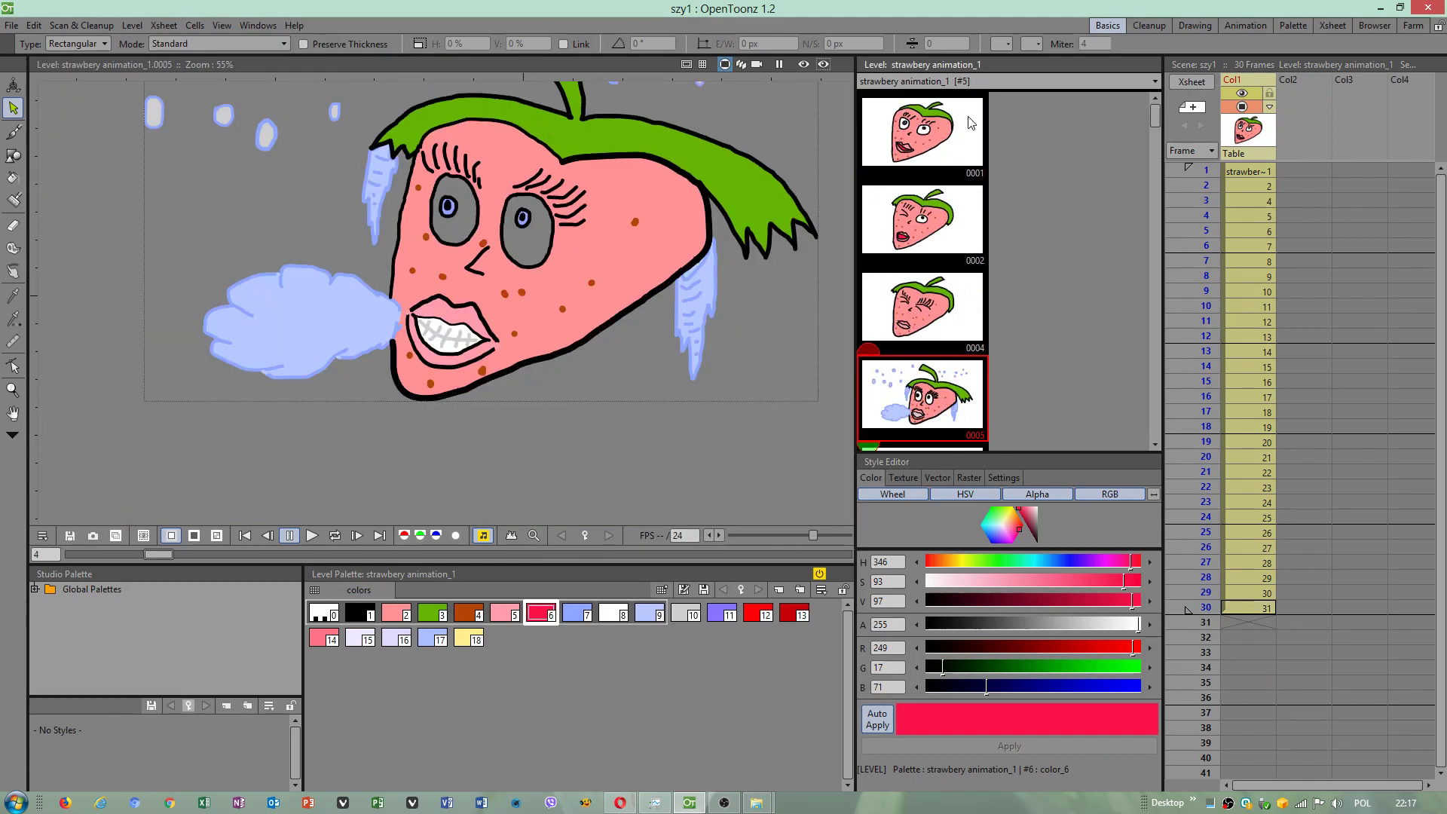
{"action": "left_click", "coordinate": [951, 138]}
{"action": "scroll", "coordinate": [919, 329], "scroll_direction": "down", "scroll_amount": 10}
{"action": "left_click", "coordinate": [922, 317]}
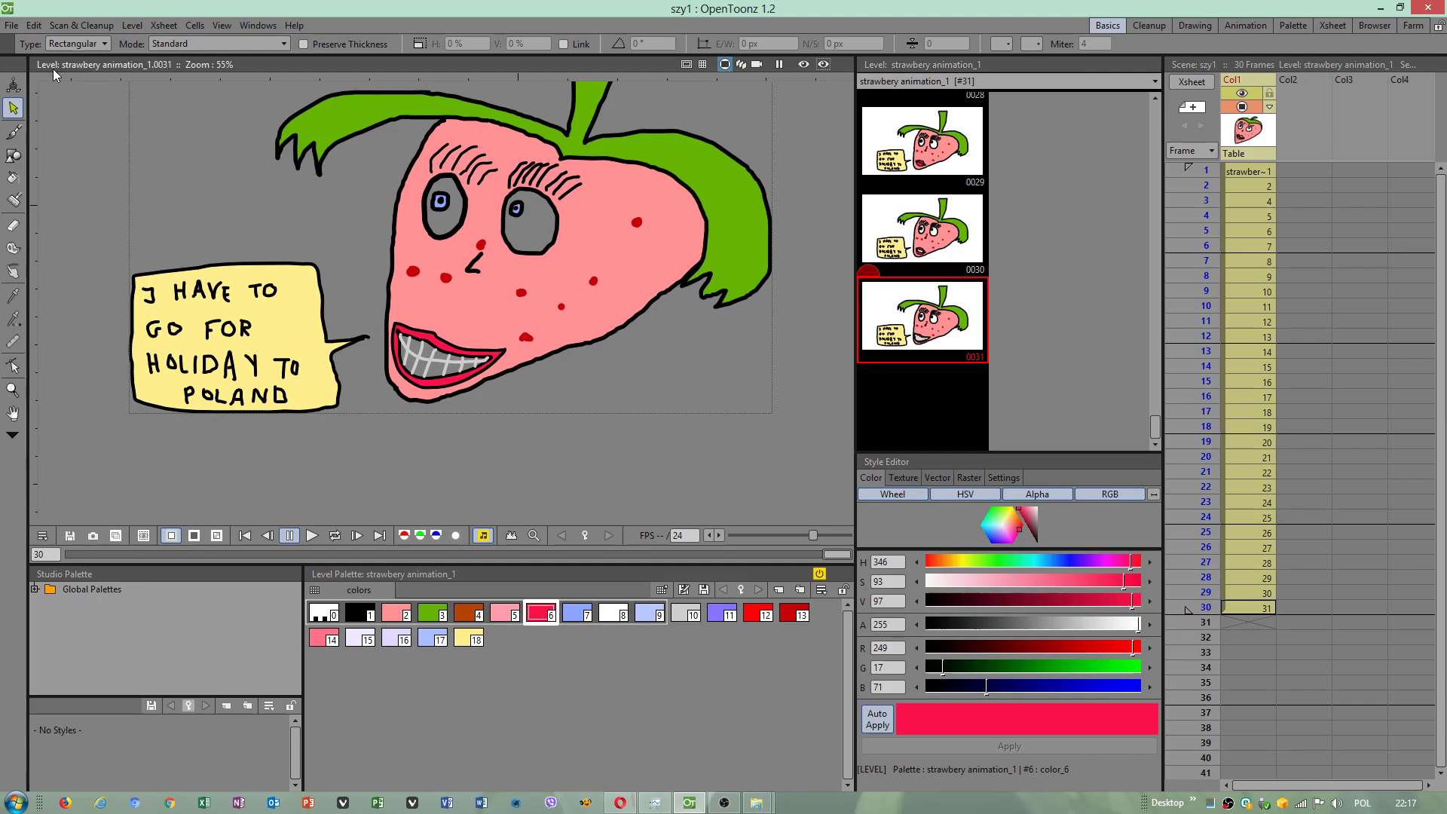
{"action": "left_click", "coordinate": [10, 26]}
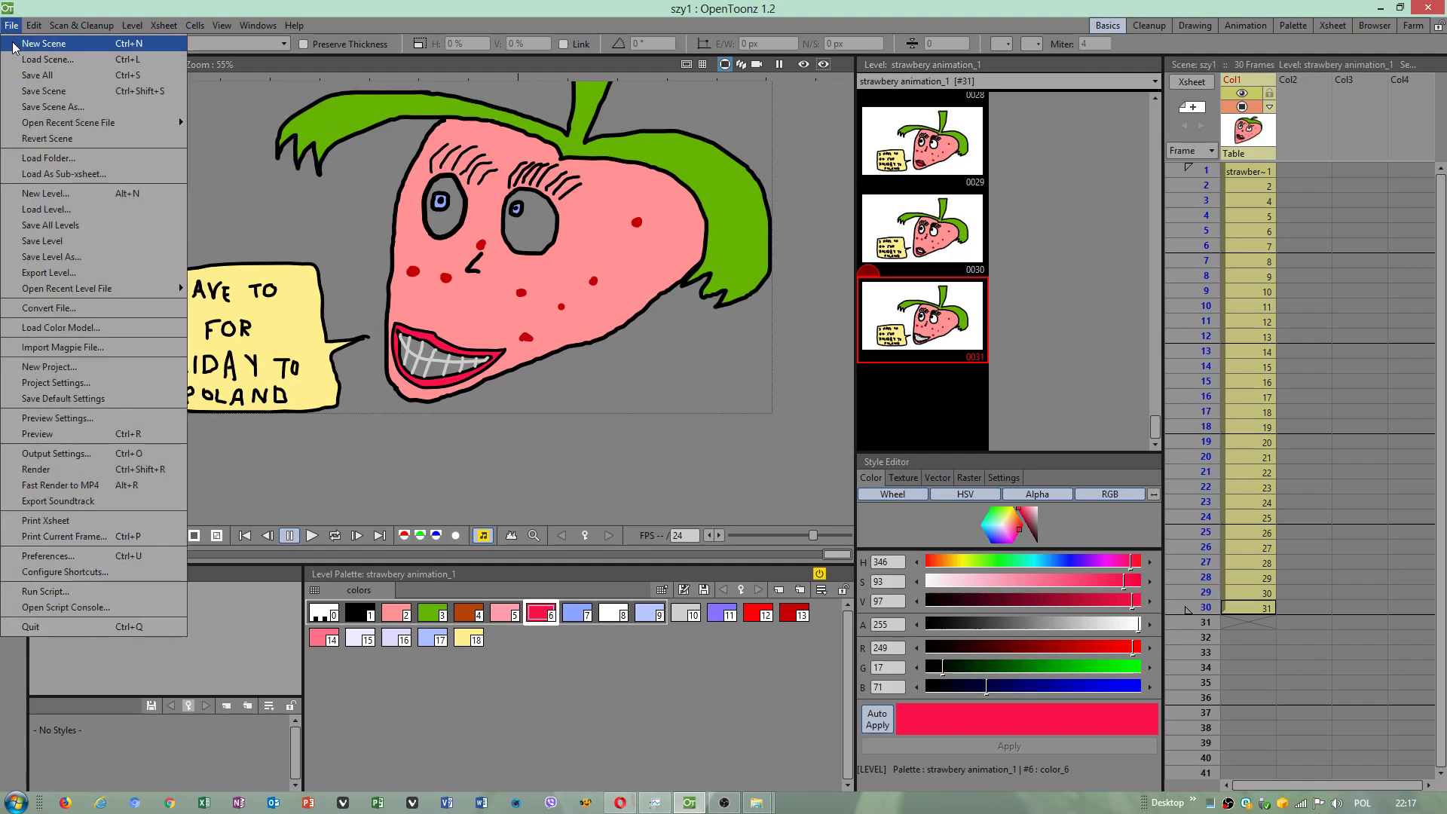
{"action": "key", "text": "Escape"}
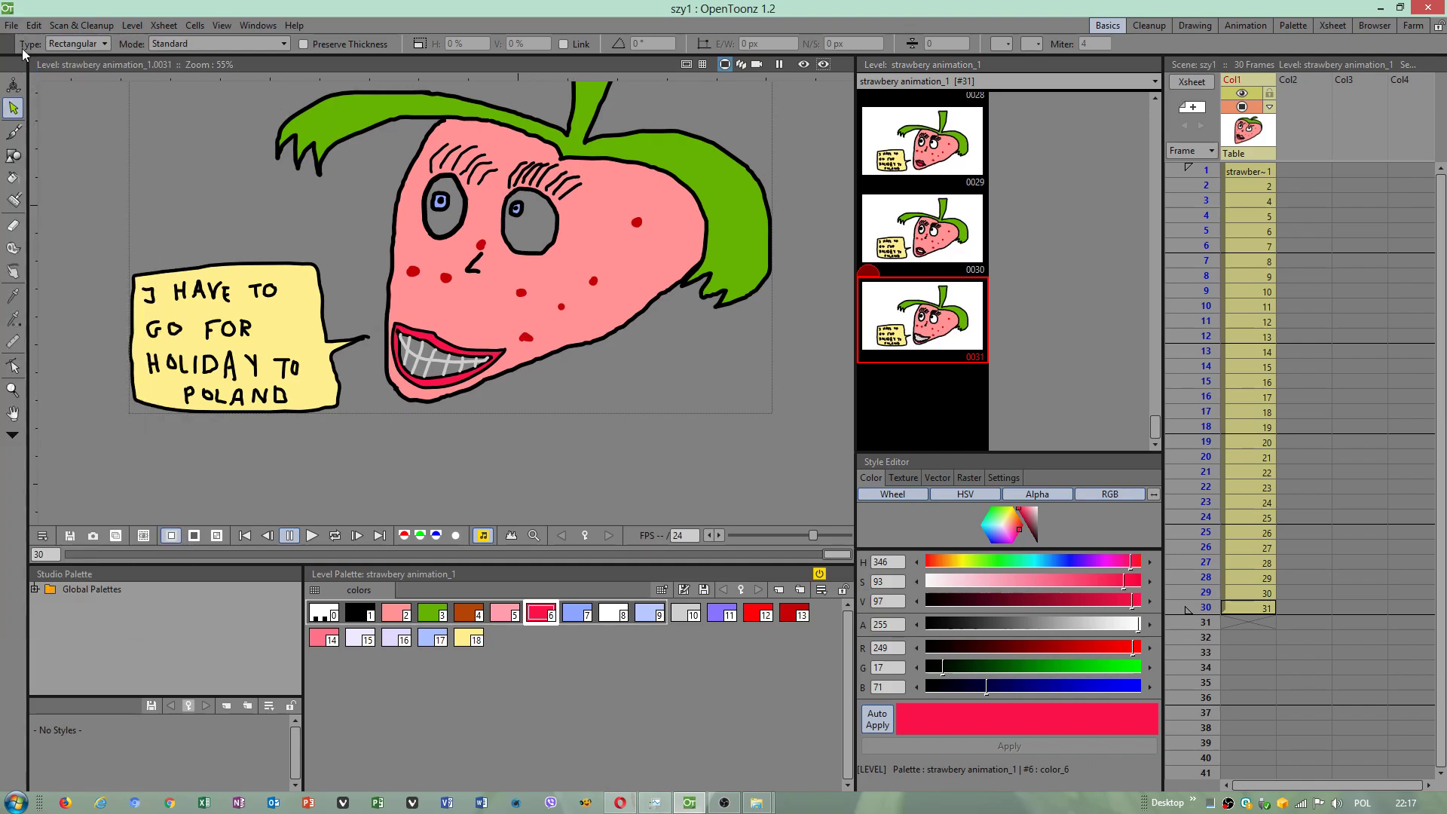
{"action": "scroll", "coordinate": [922, 284], "scroll_direction": "up", "scroll_amount": 5}
{"action": "scroll", "coordinate": [921, 227], "scroll_direction": "up", "scroll_amount": 5}
{"action": "left_click", "coordinate": [925, 134]}
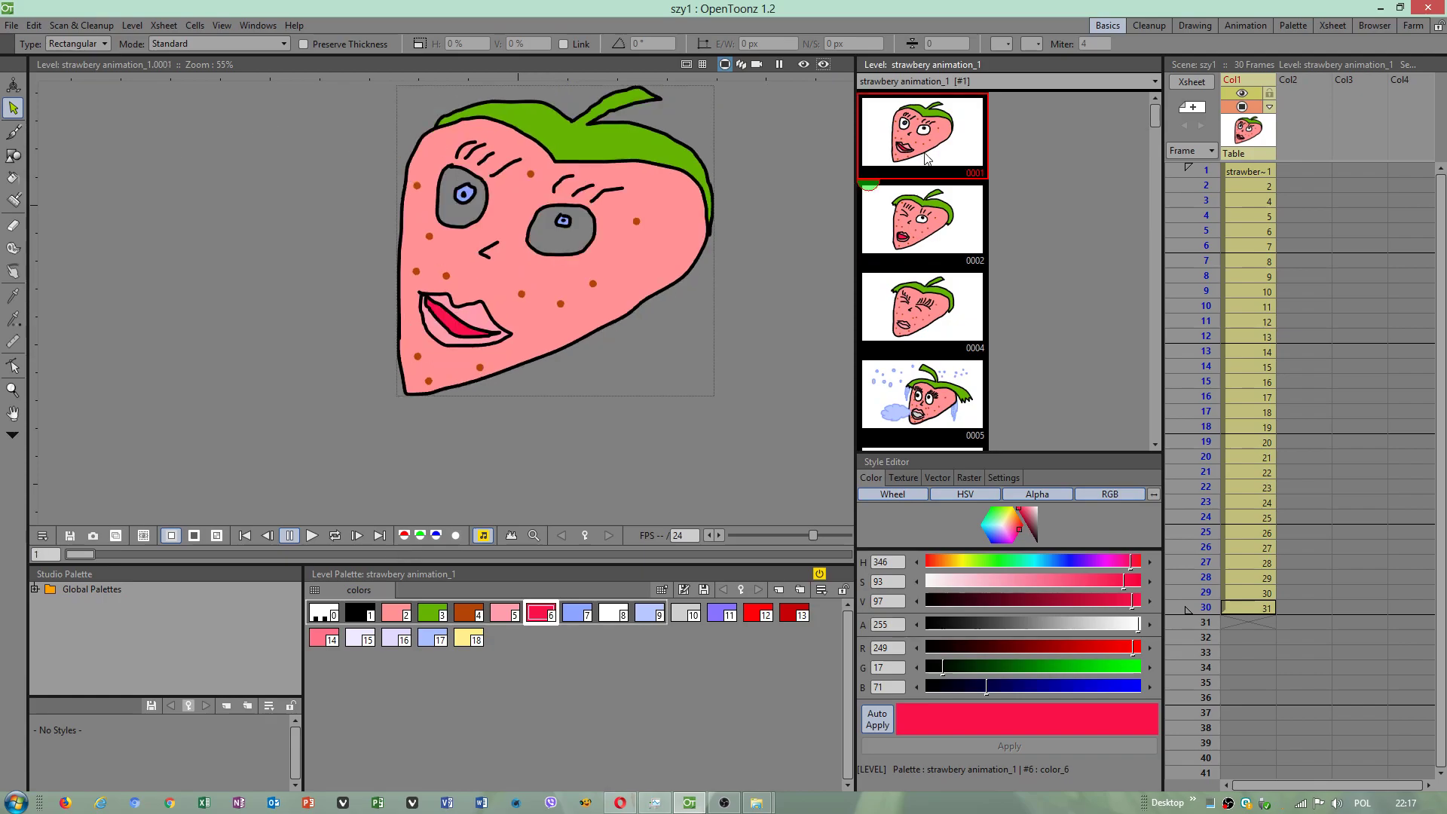
Save all levels of the scene from the File menu.
{"action": "left_click", "coordinate": [9, 27]}
{"action": "left_click", "coordinate": [10, 27]}
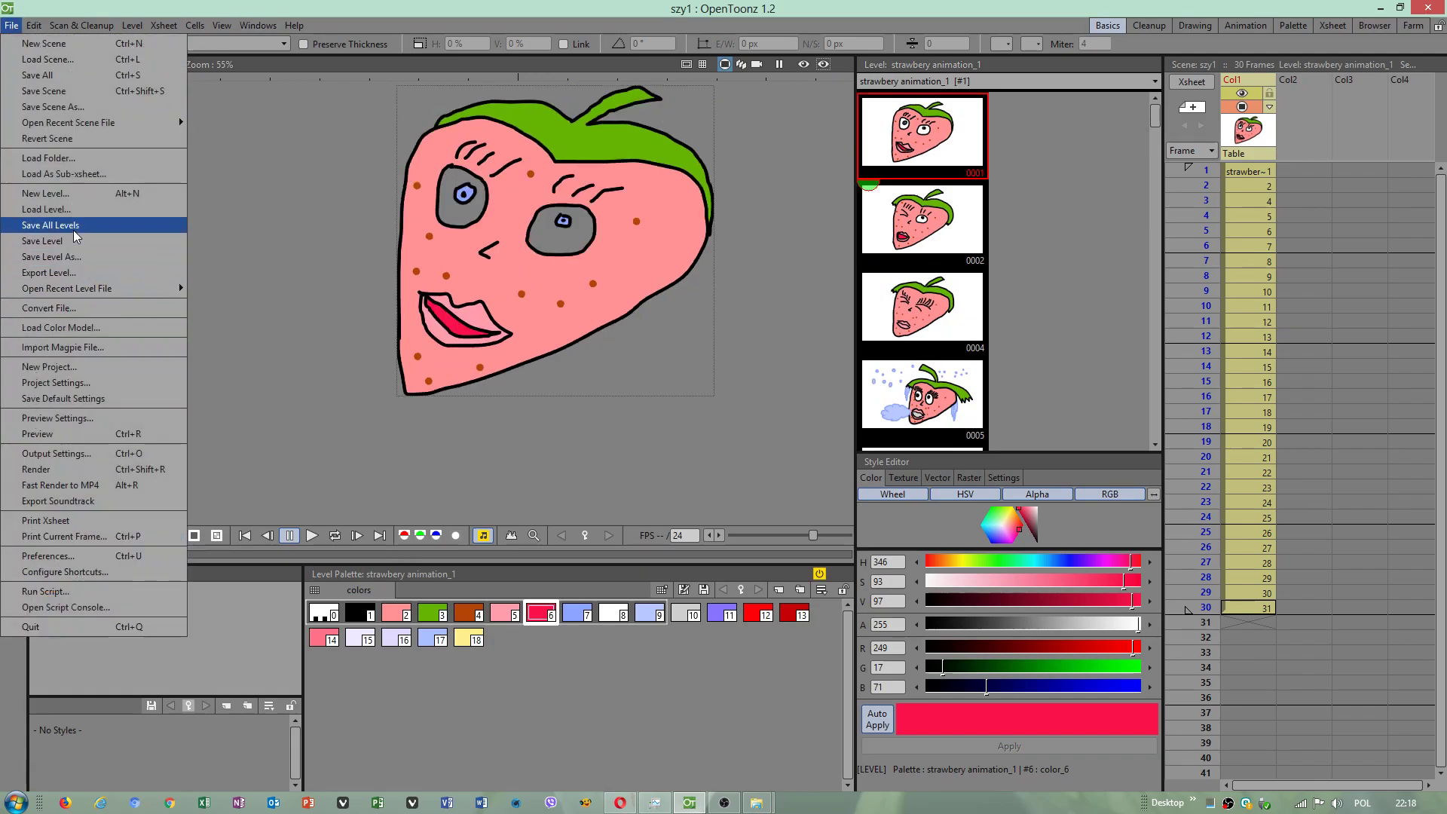
{"action": "left_click", "coordinate": [74, 232]}
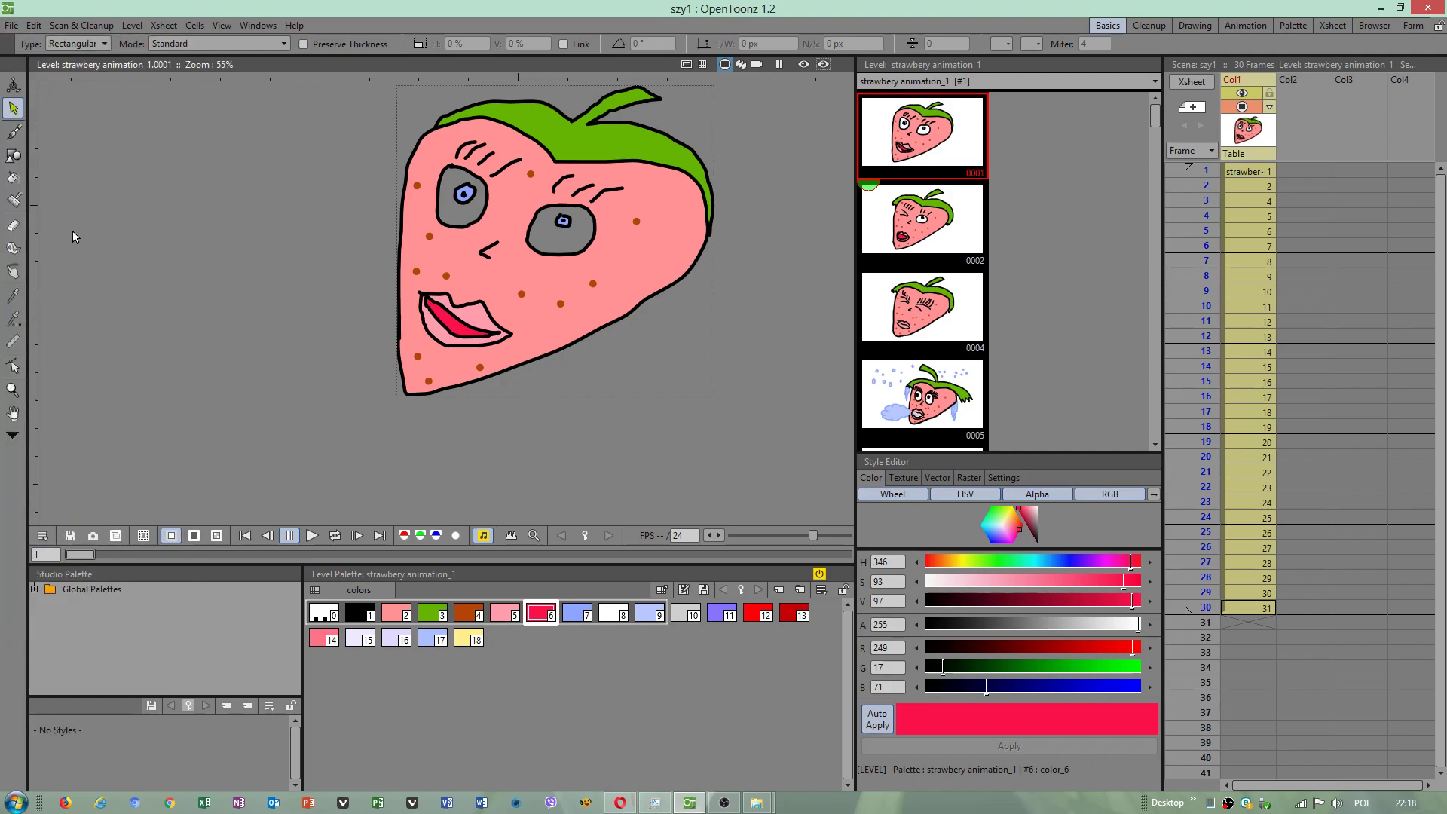
{"action": "left_click", "coordinate": [10, 26]}
{"action": "left_click", "coordinate": [158, 129]}
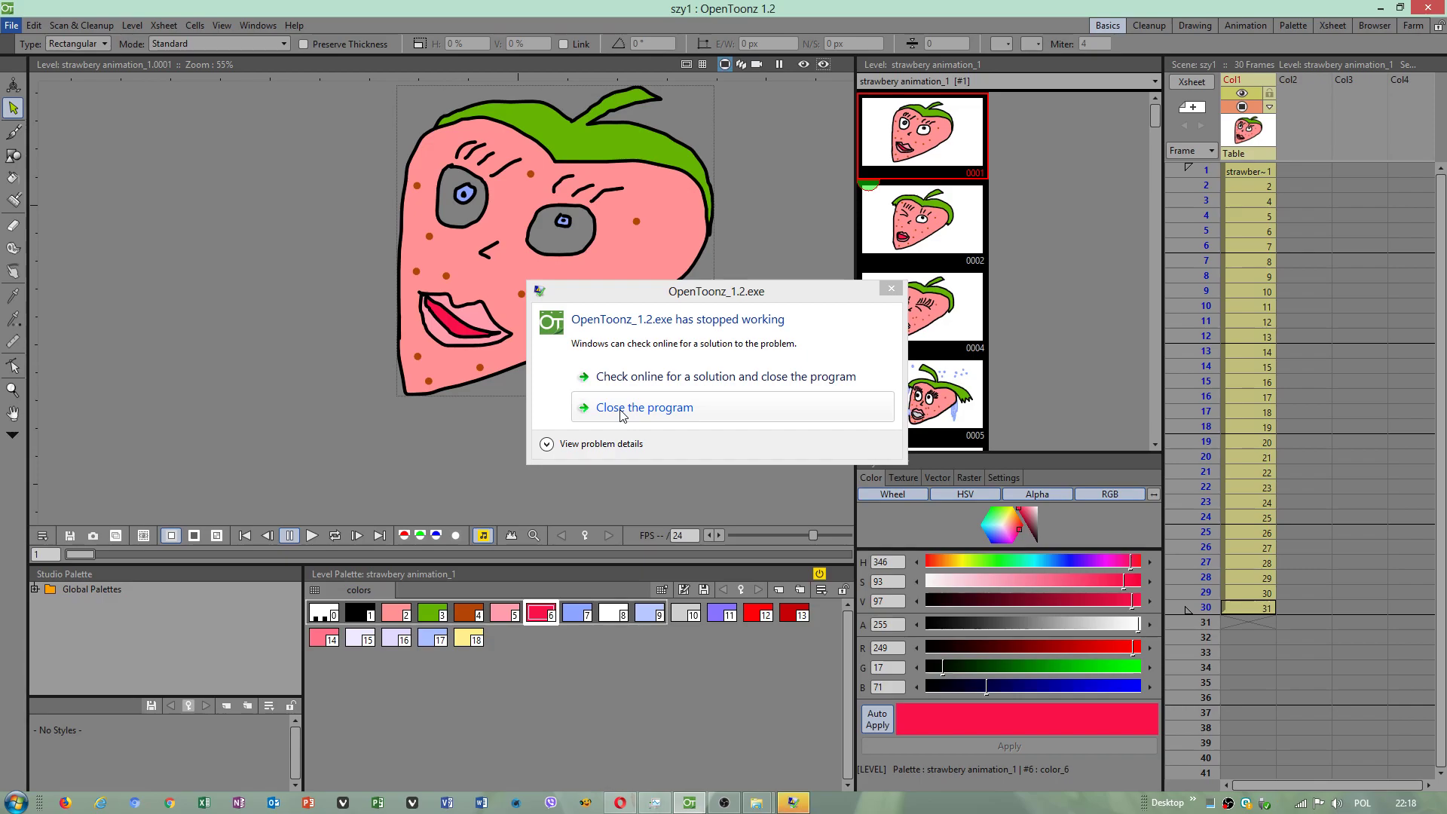
Close the crashed OpenToonz, relaunch it and bring its startup window forward.
{"action": "left_click", "coordinate": [621, 415]}
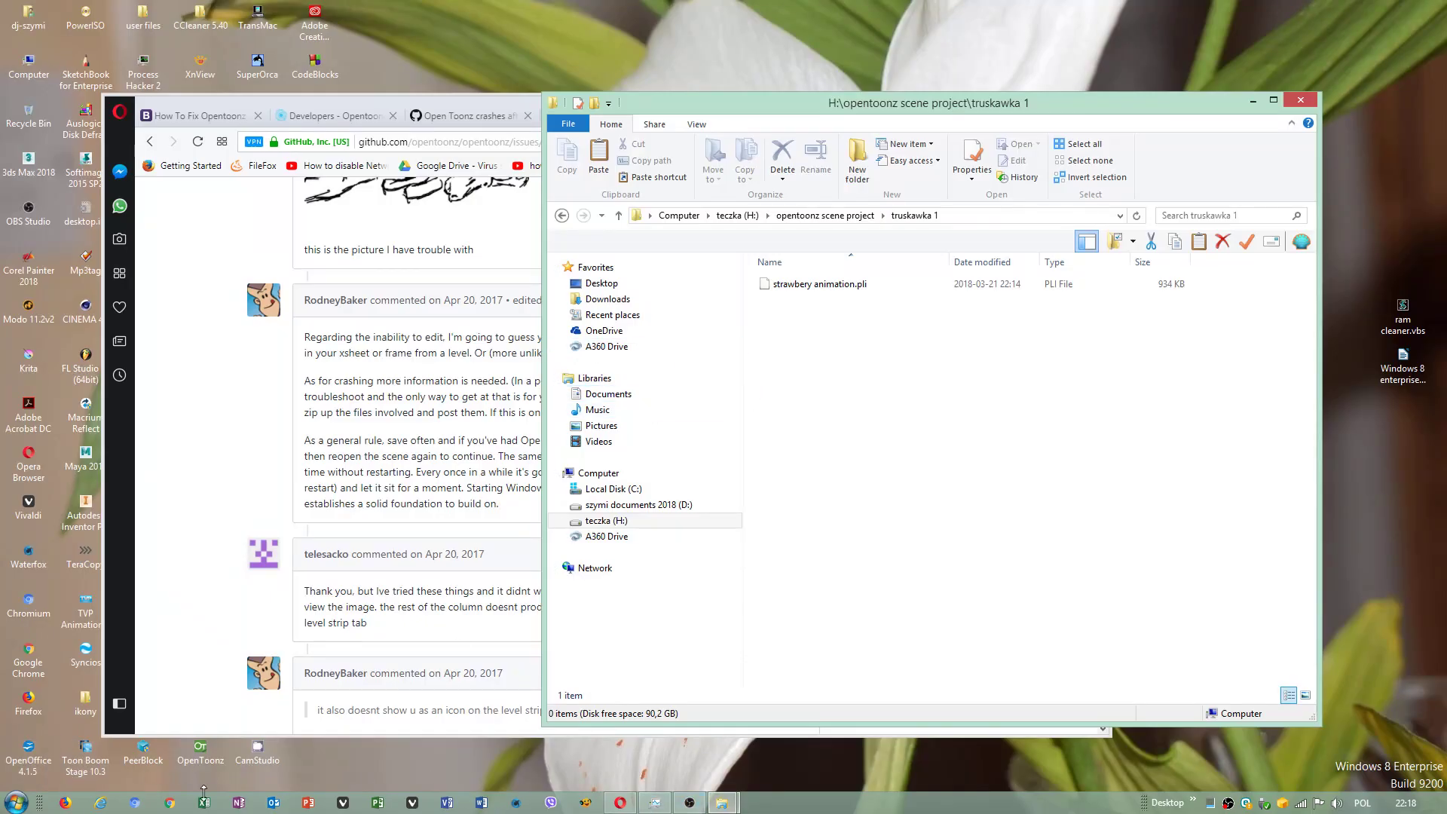
{"action": "double_click", "coordinate": [200, 751]}
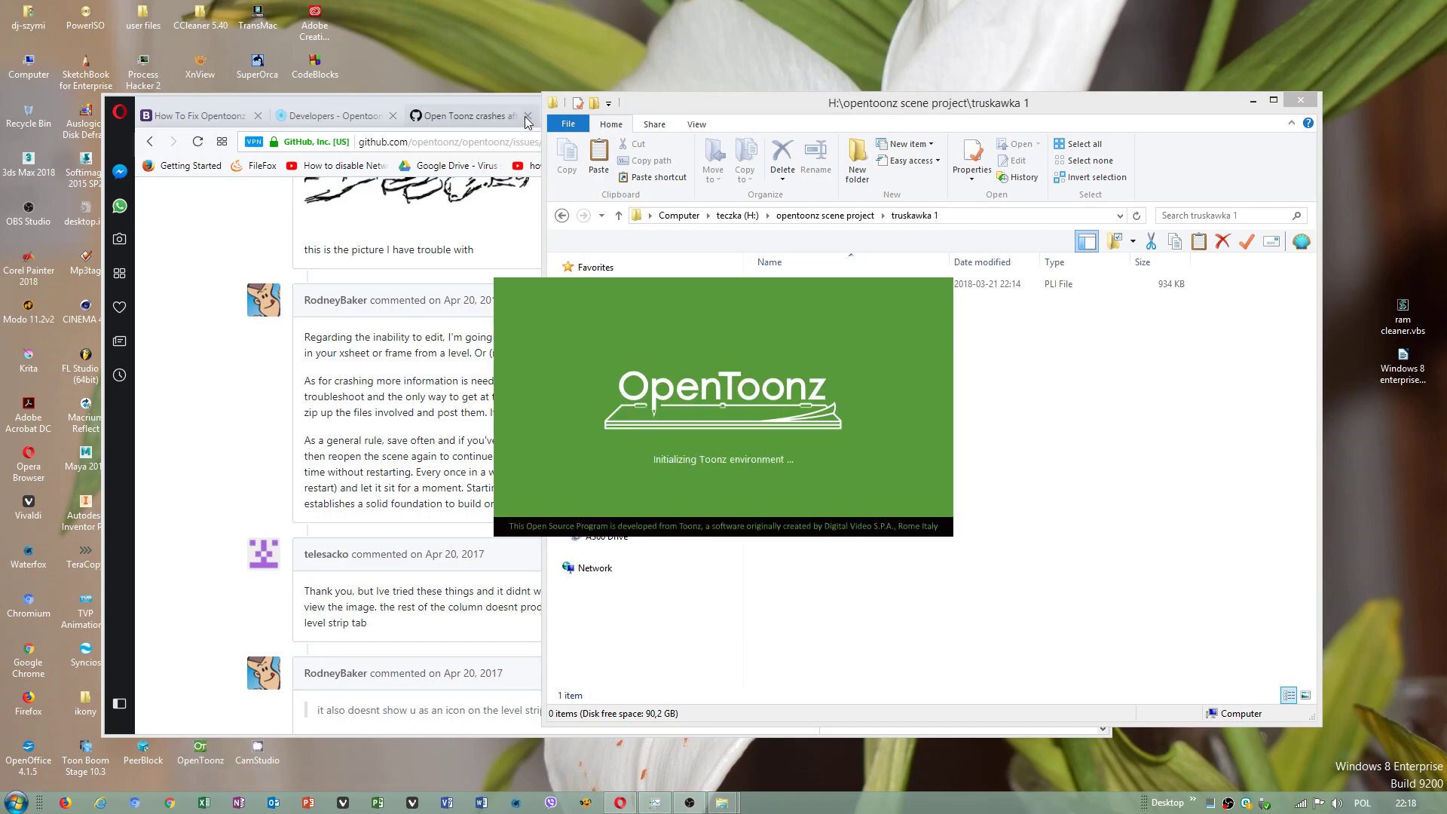
{"action": "left_click", "coordinate": [1273, 100]}
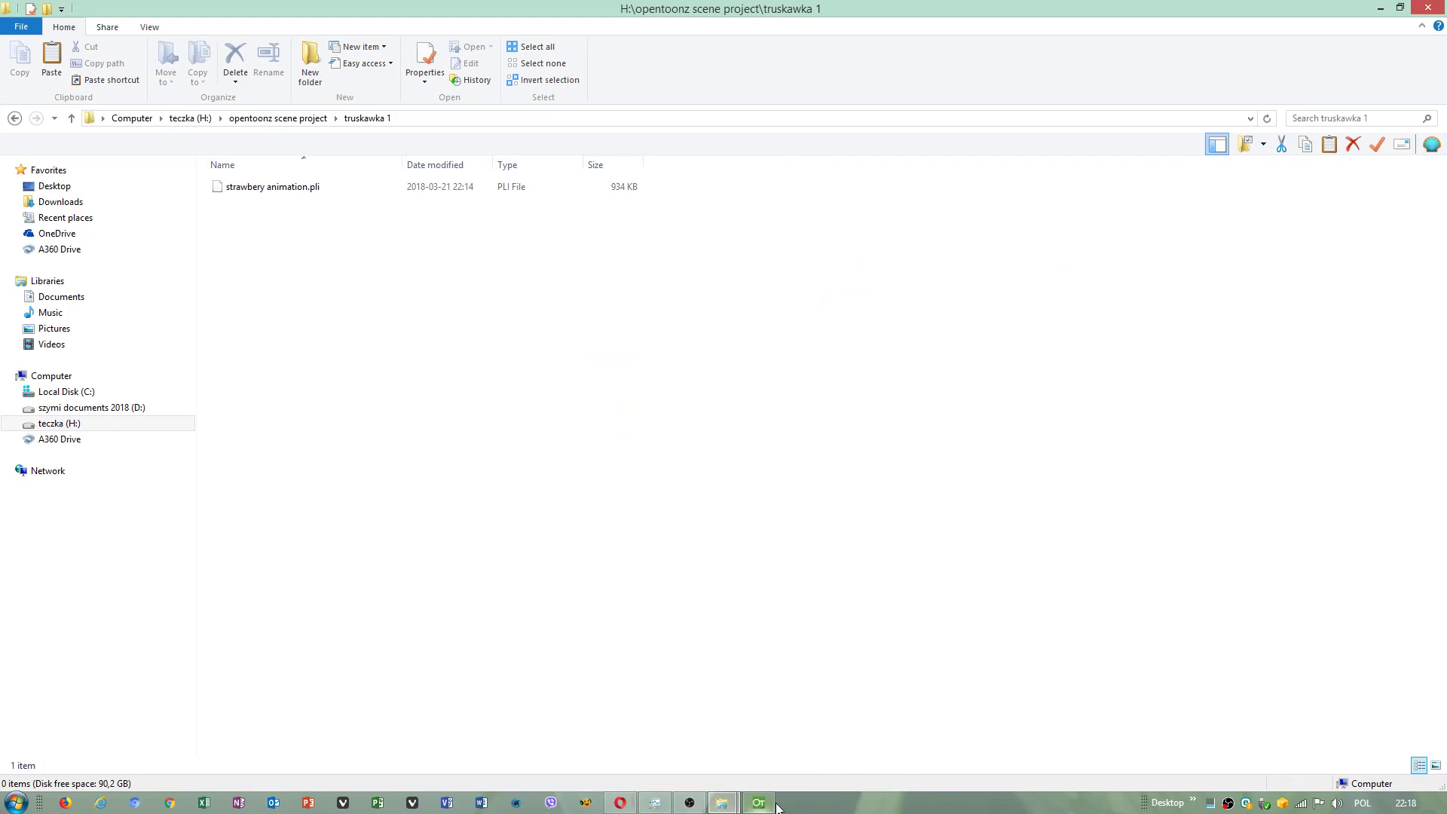
{"action": "left_click", "coordinate": [759, 800]}
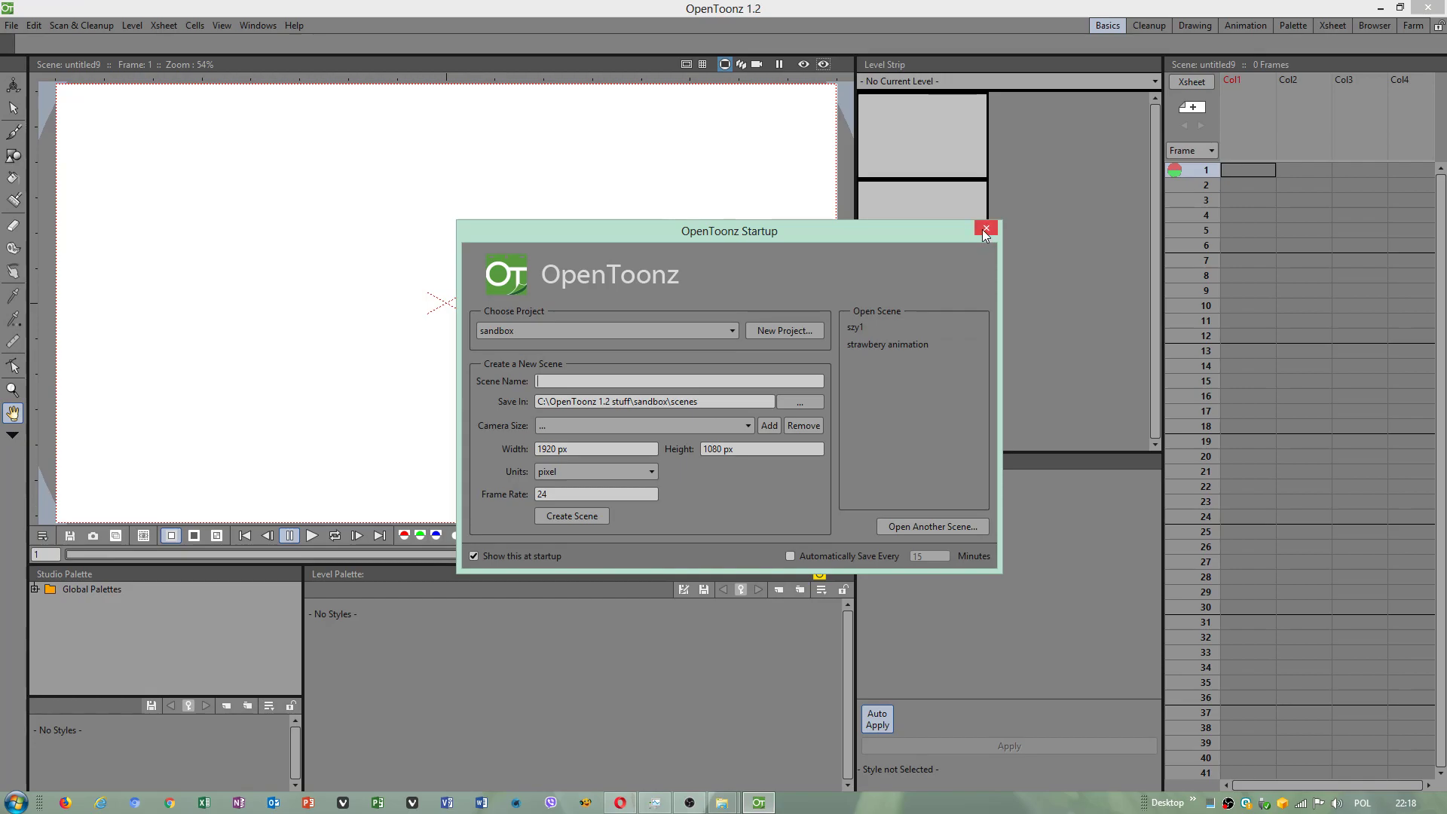
{"action": "left_click", "coordinate": [860, 328]}
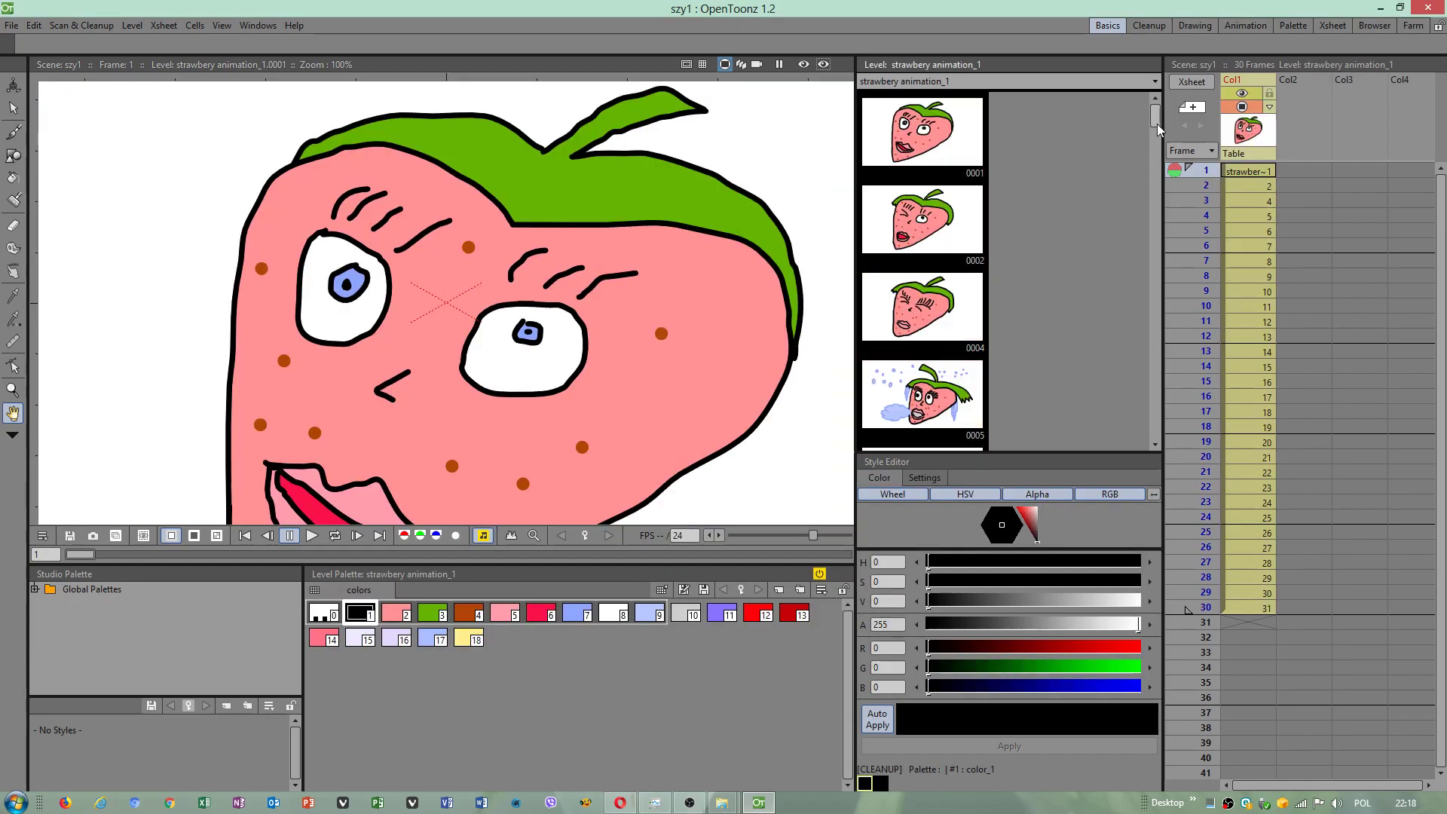
{"action": "left_click_drag", "start_coordinate": [1156, 123], "coordinate": [1147, 290]}
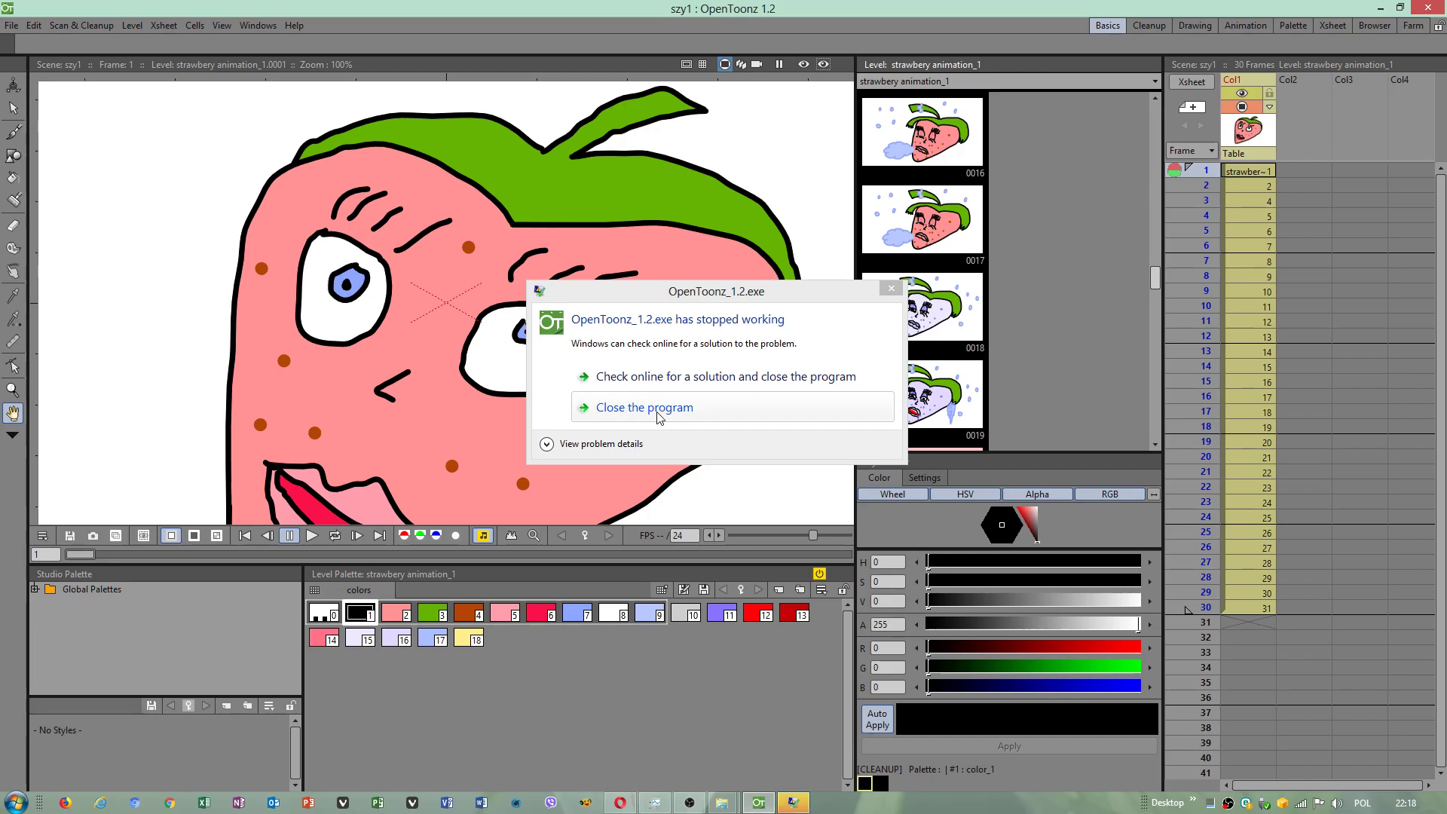
{"action": "left_click", "coordinate": [660, 416]}
{"action": "left_click", "coordinate": [17, 802]}
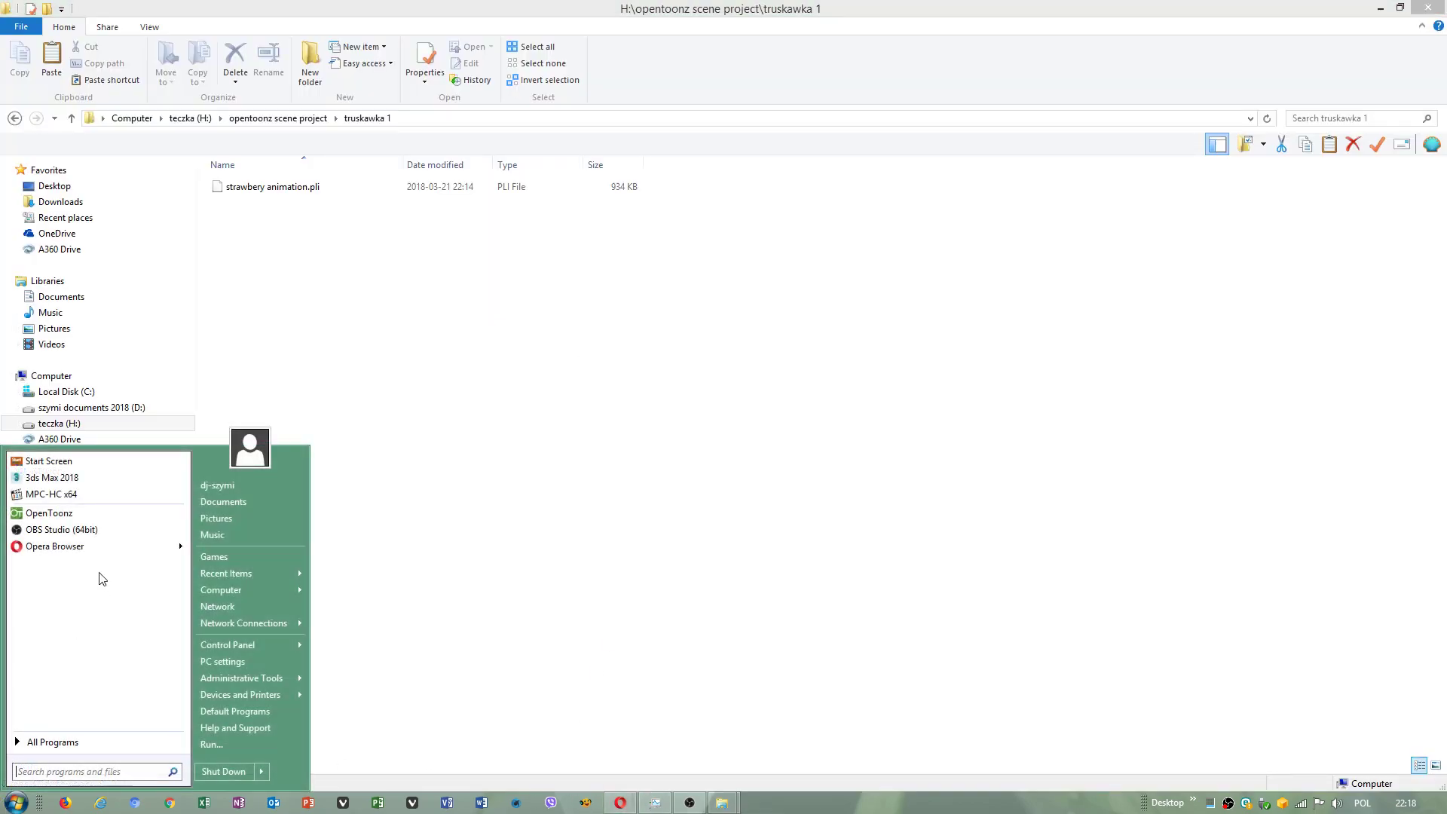
{"action": "left_click", "coordinate": [53, 517]}
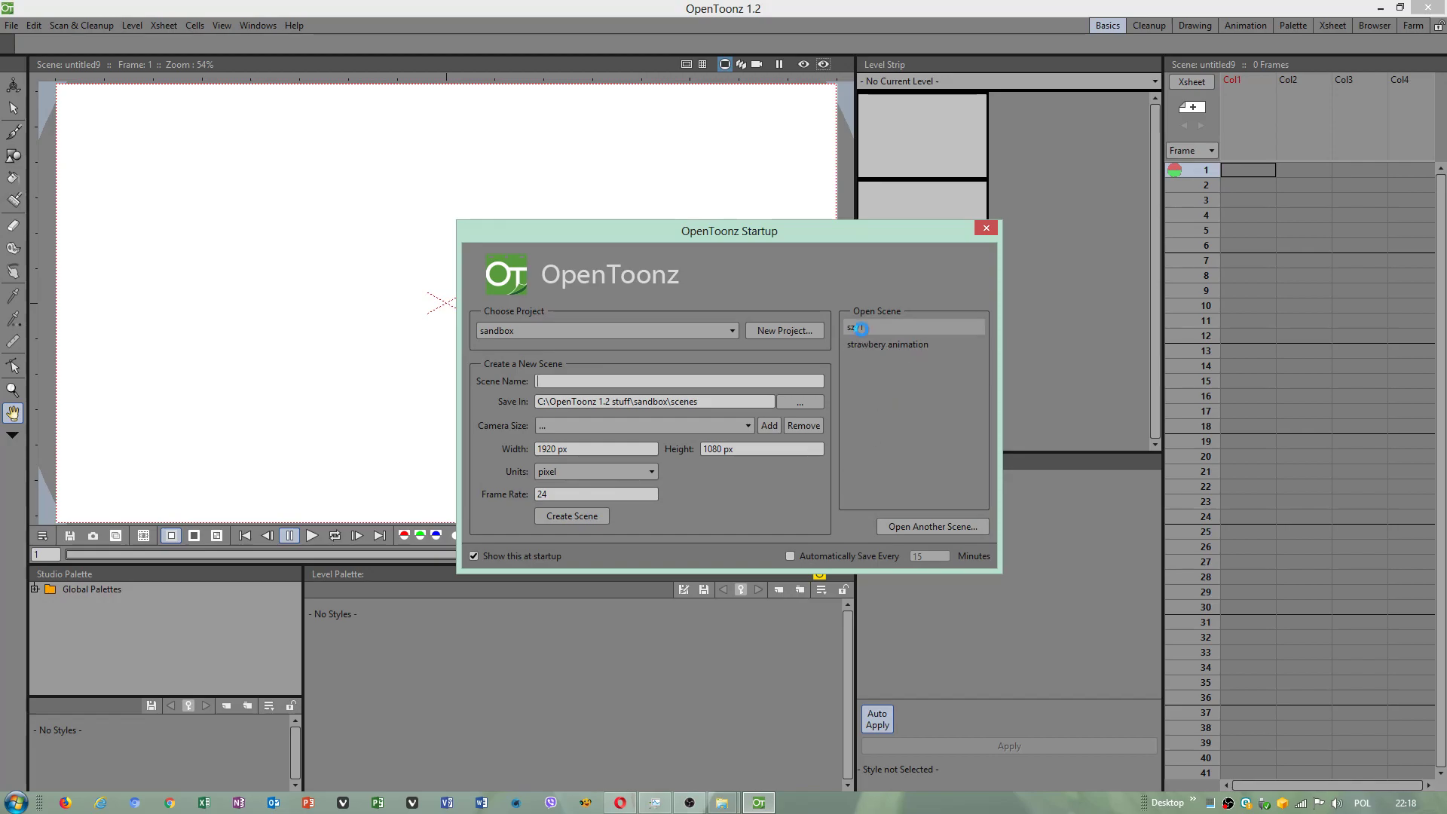
Open the recent scene szy1 and select all drawings in the Level Strip.
{"action": "left_click", "coordinate": [865, 328]}
{"action": "left_click", "coordinate": [922, 127]}
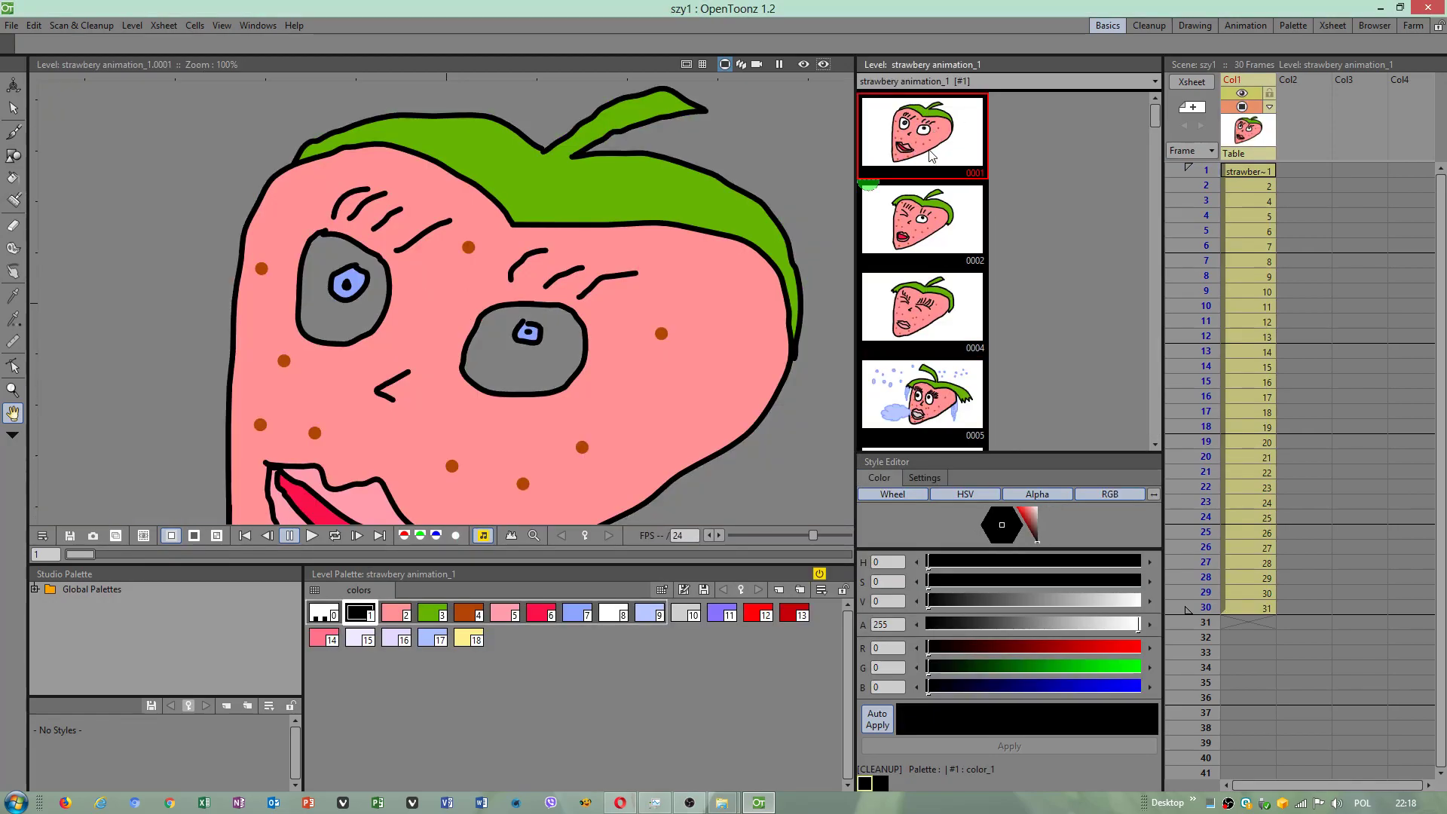
{"action": "right_click", "coordinate": [947, 132]}
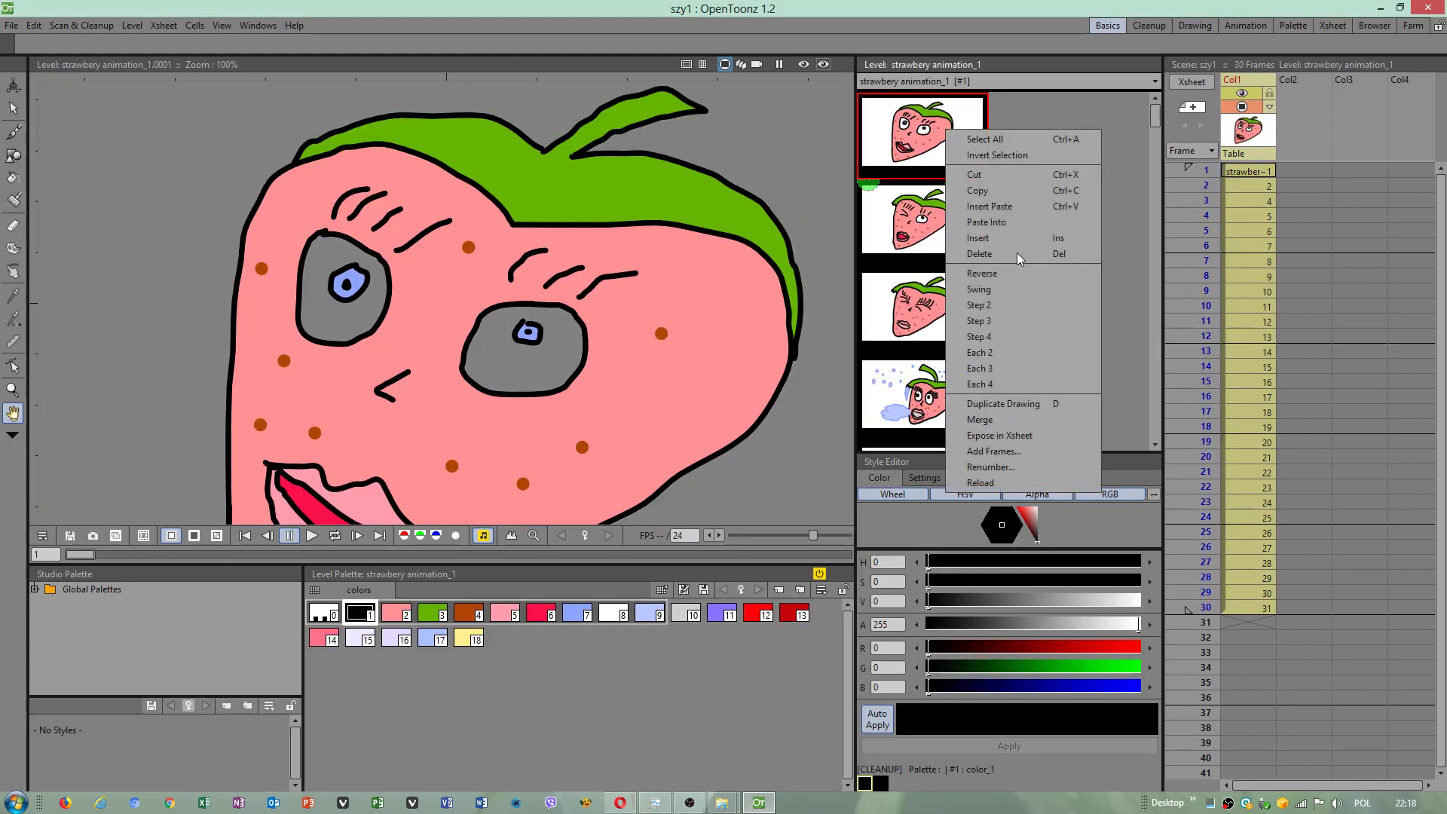
{"action": "left_click", "coordinate": [1000, 141]}
Reverse the drawing order twice, then make drawing 0031 current.
{"action": "right_click", "coordinate": [939, 129]}
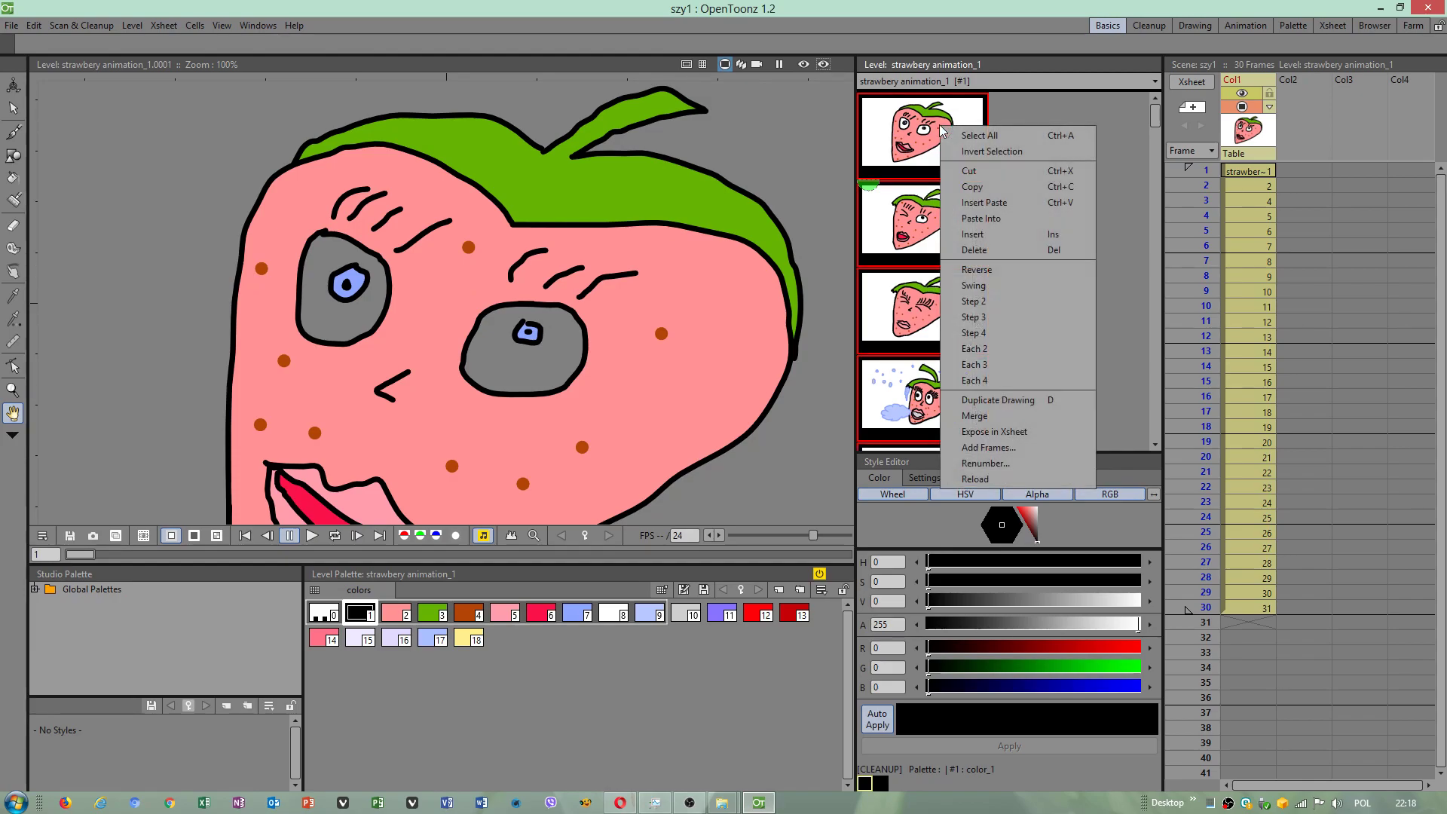
{"action": "left_click", "coordinate": [978, 270]}
{"action": "right_click", "coordinate": [929, 126]}
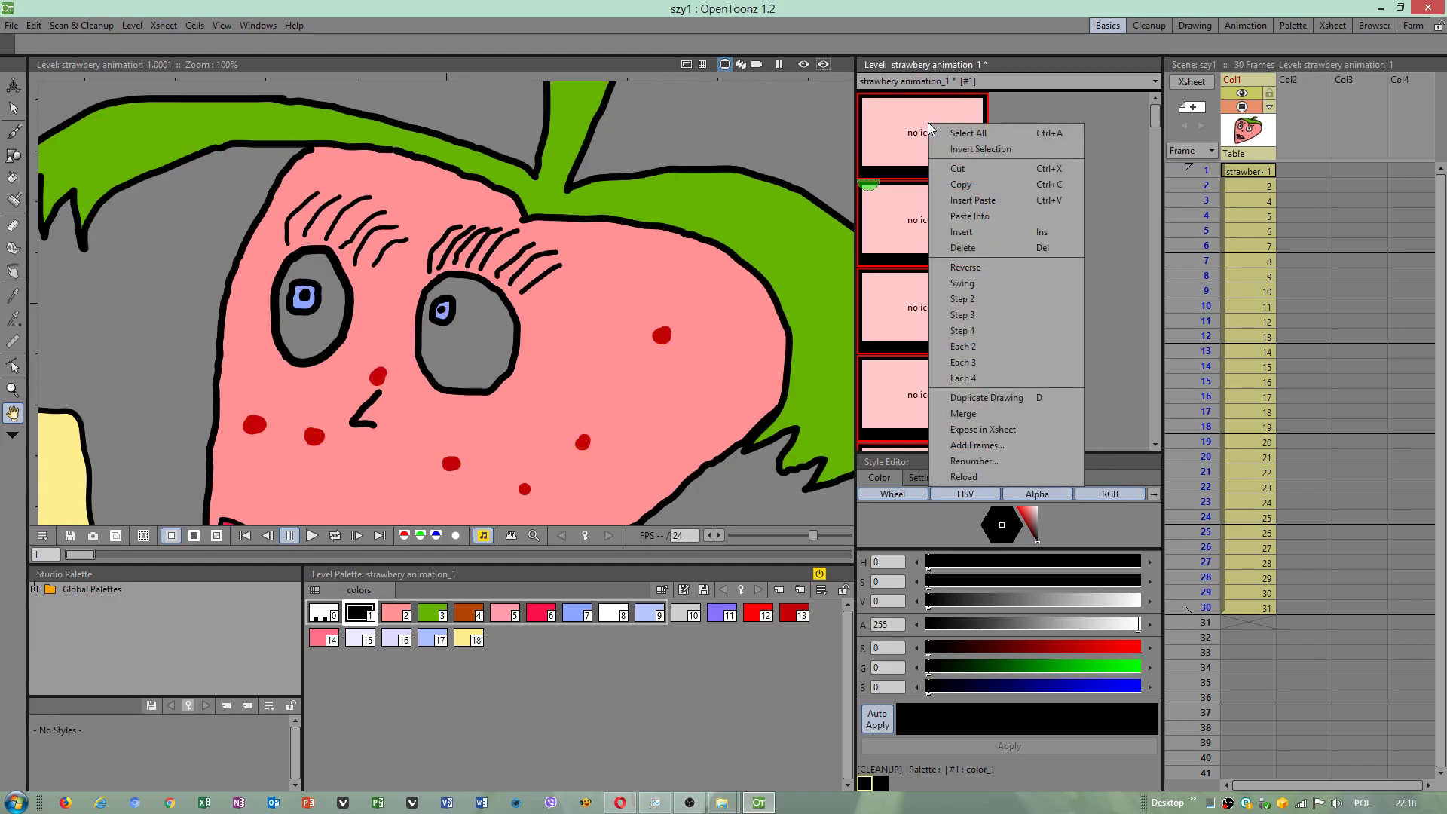
{"action": "left_click", "coordinate": [979, 268]}
{"action": "left_click_drag", "start_coordinate": [1154, 124], "coordinate": [1137, 435]}
{"action": "scroll", "coordinate": [911, 335], "scroll_direction": "up", "scroll_amount": 15}
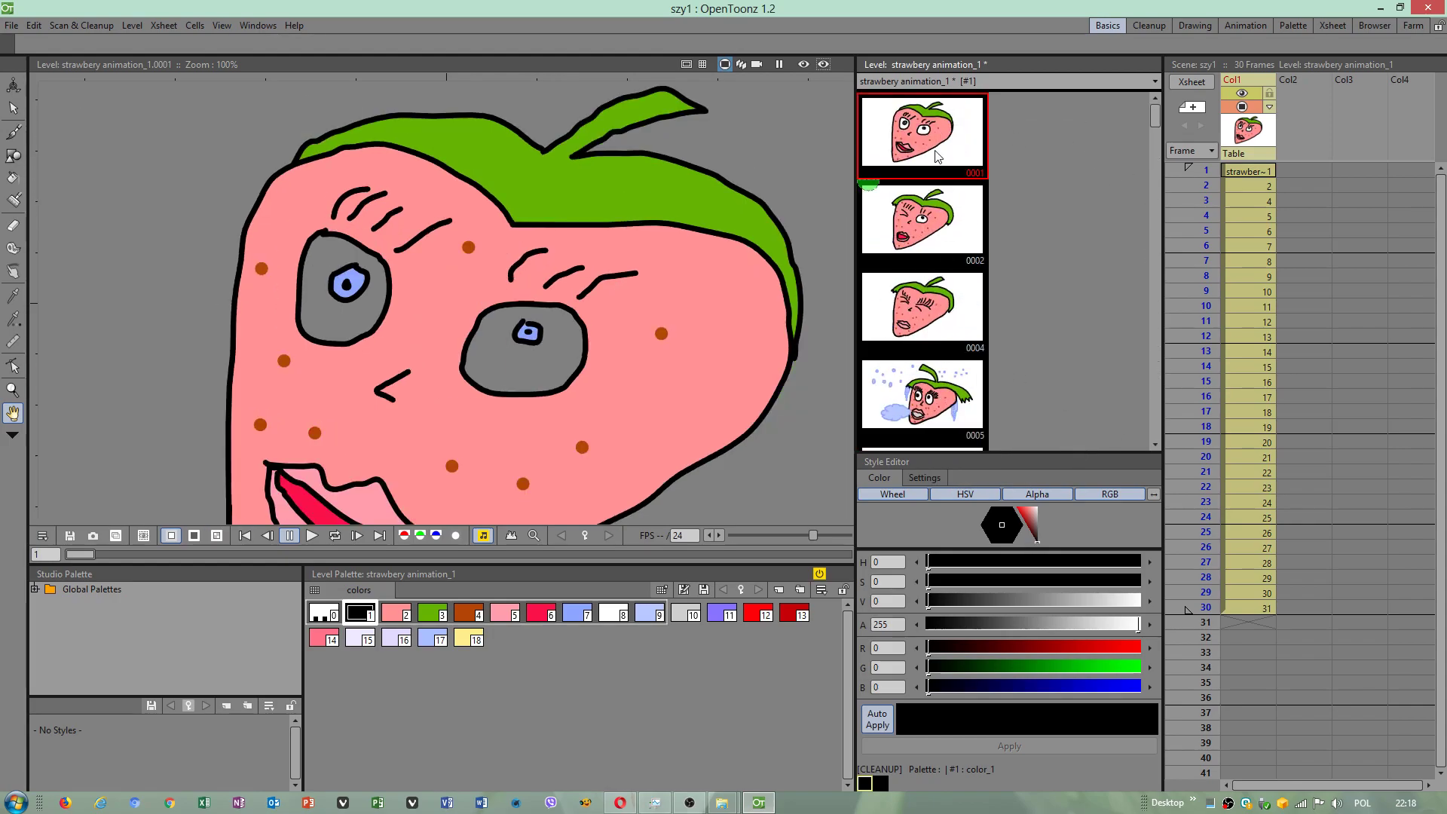
{"action": "left_click", "coordinate": [933, 188]}
{"action": "scroll", "coordinate": [931, 303], "scroll_direction": "down", "scroll_amount": 8}
{"action": "scroll", "coordinate": [932, 302], "scroll_direction": "down", "scroll_amount": 7}
{"action": "left_click", "coordinate": [927, 334]}
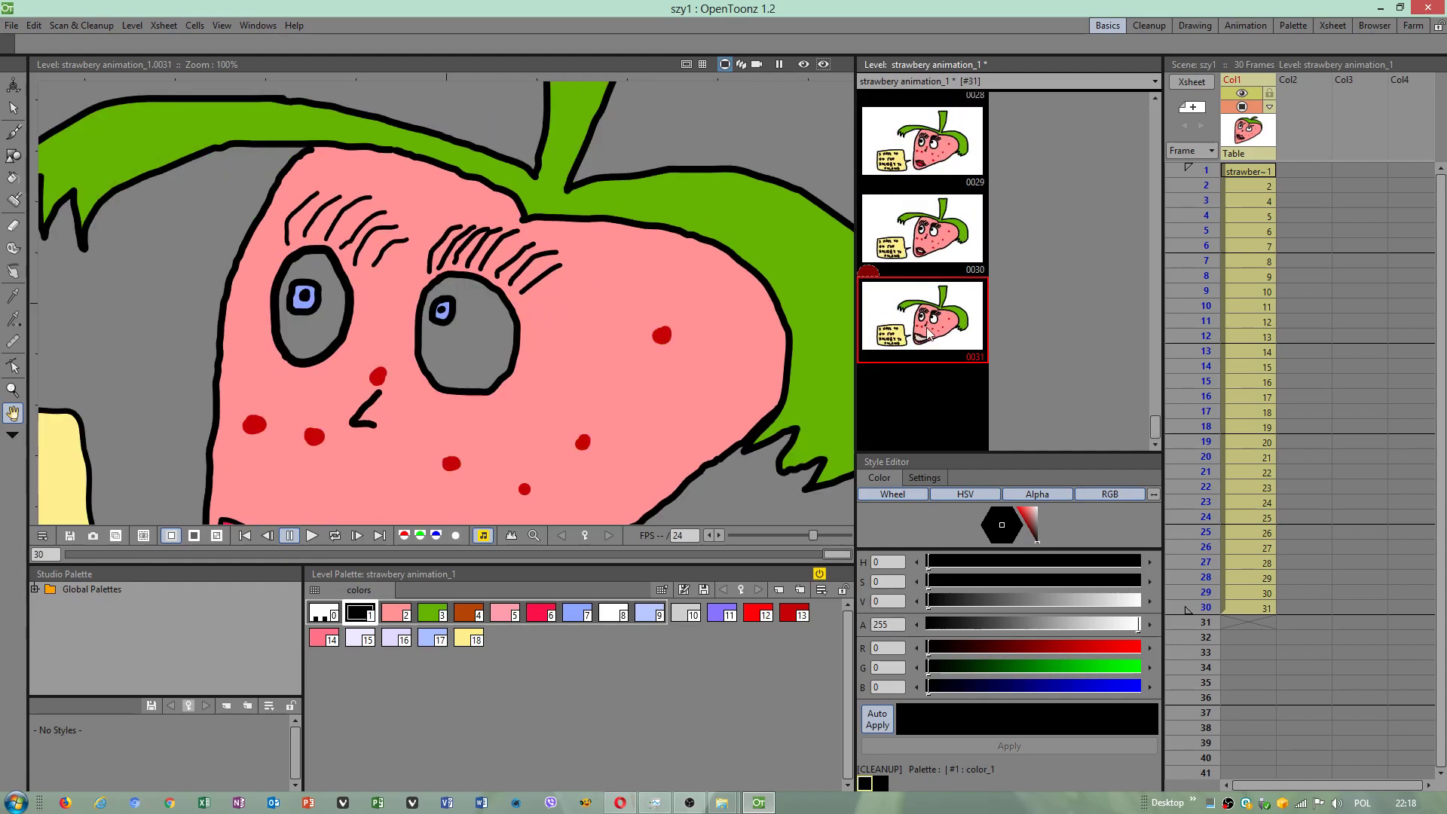
{"action": "scroll", "coordinate": [385, 385], "scroll_direction": "down", "scroll_amount": 3}
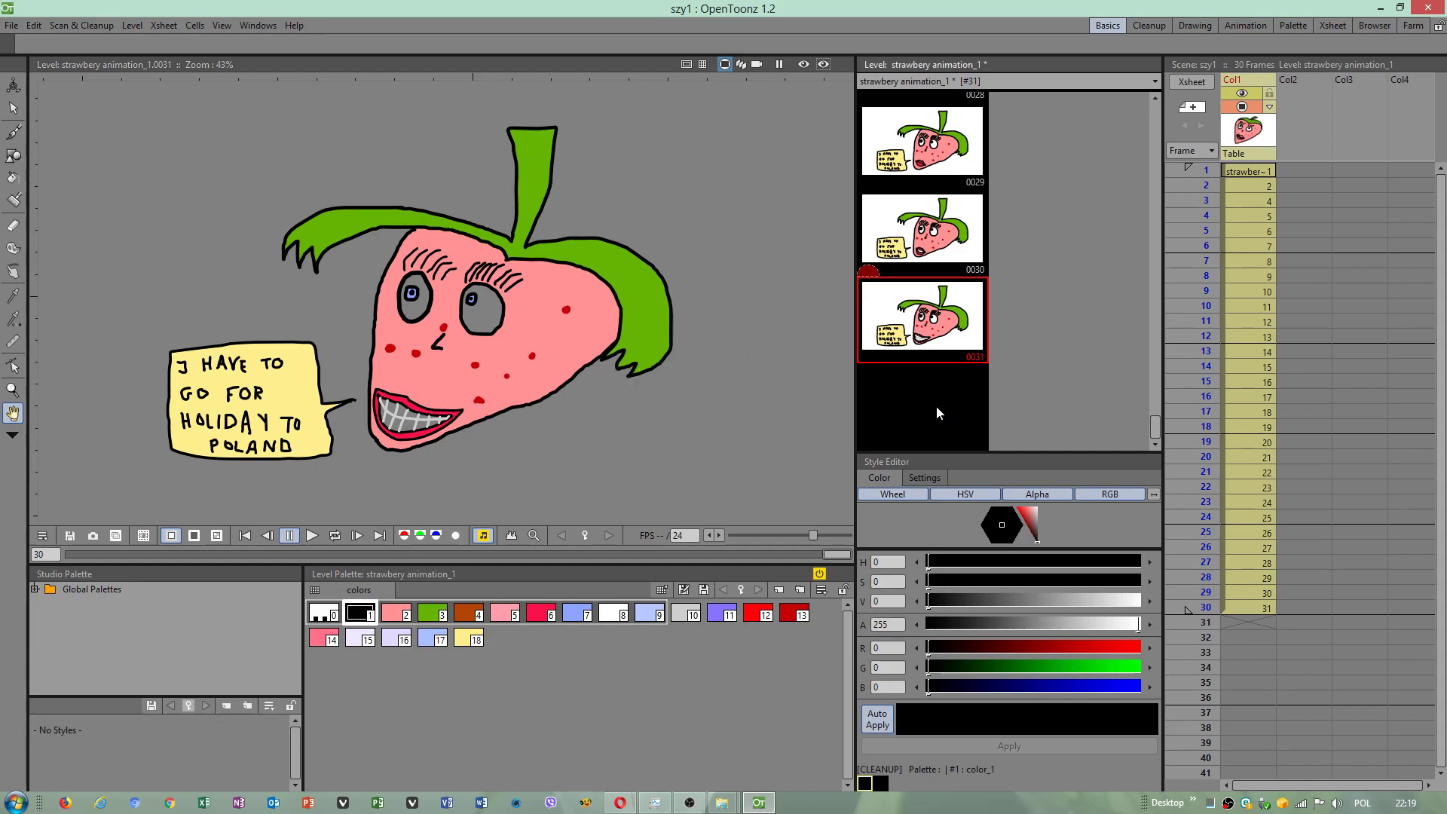
Start a new scene, discarding unsaved changes.
{"action": "left_click", "coordinate": [10, 25]}
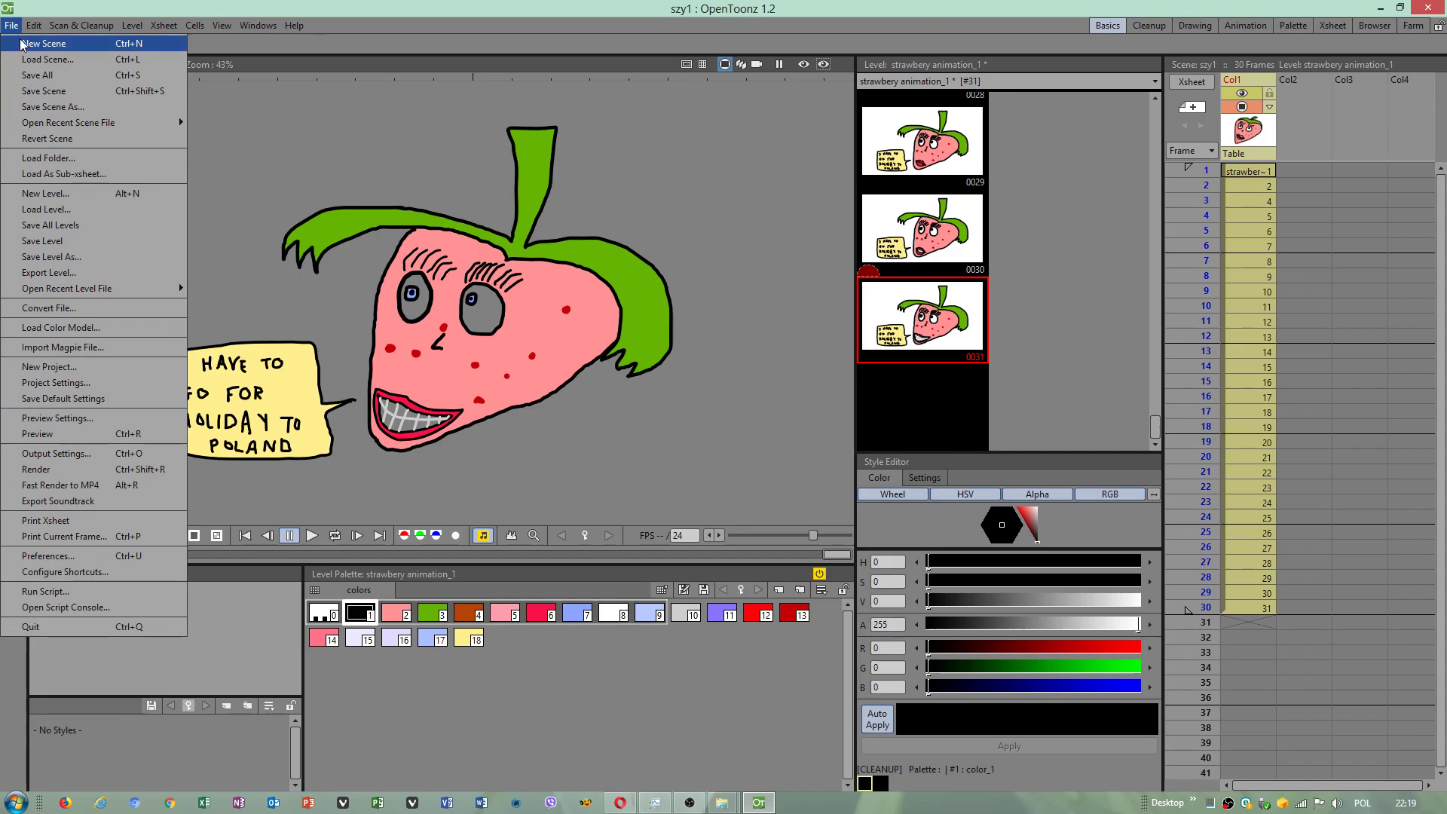
{"action": "left_click", "coordinate": [23, 45]}
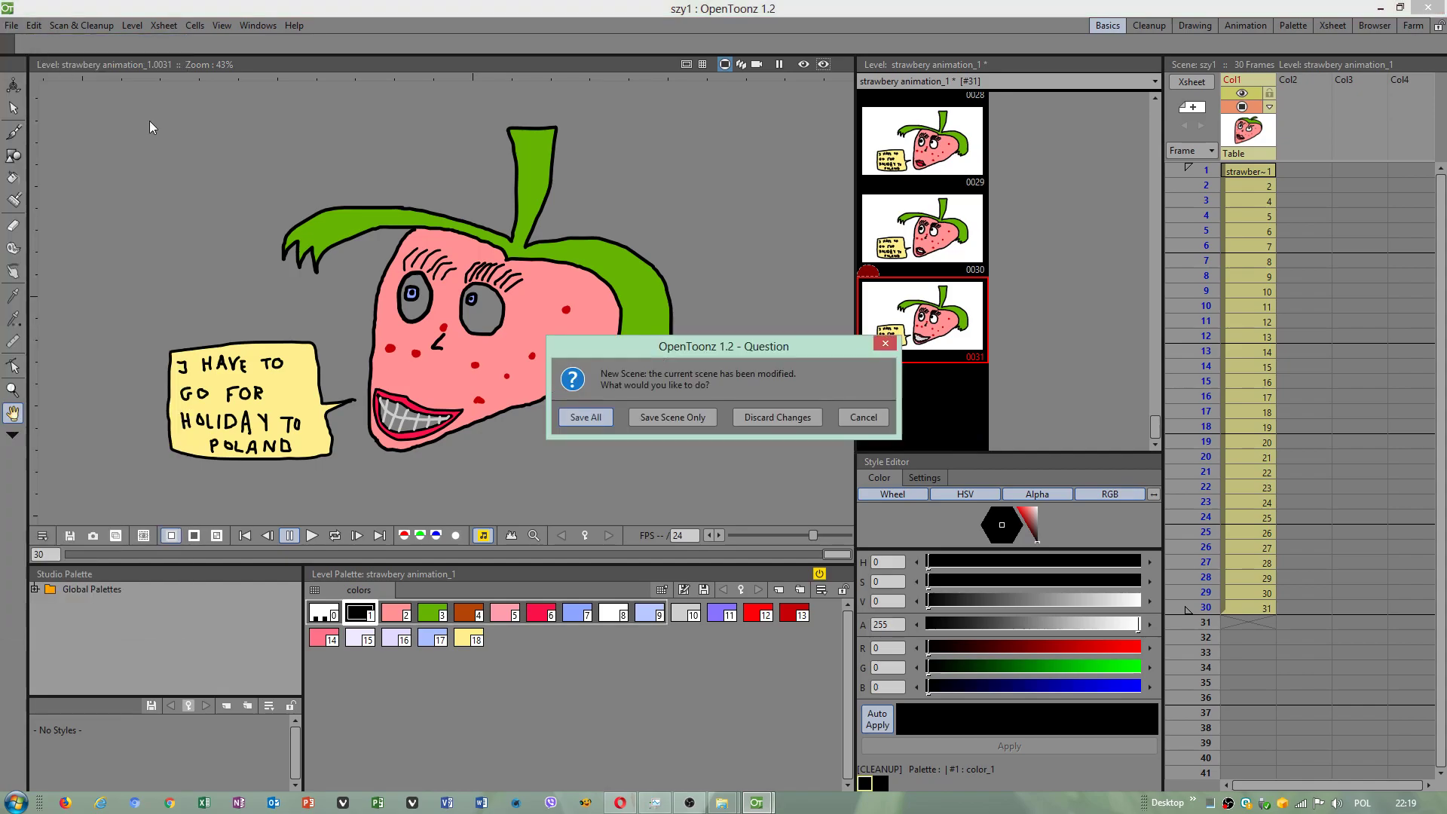
{"action": "left_click", "coordinate": [758, 420]}
{"action": "left_click", "coordinate": [721, 439]}
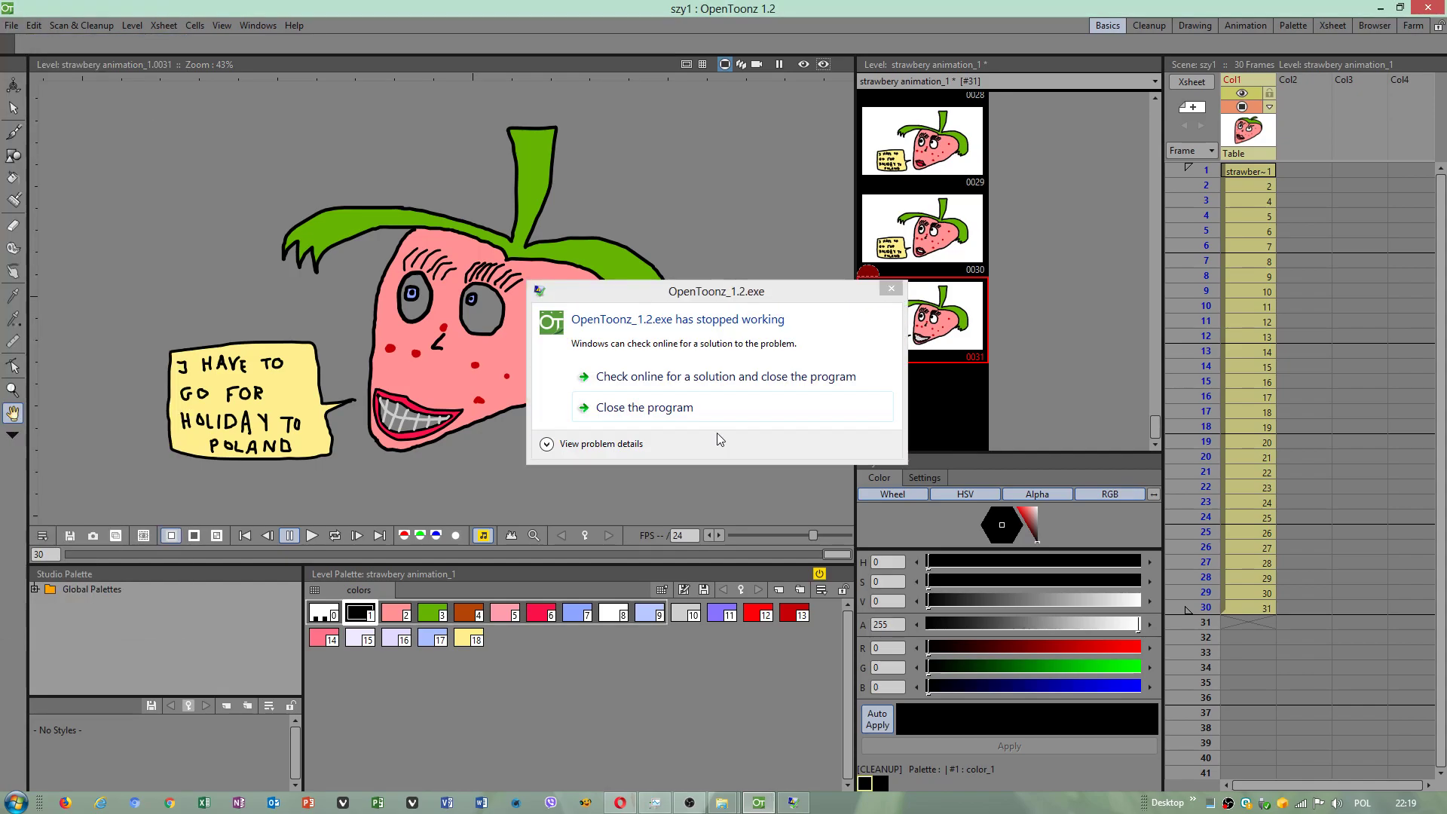
Close the crashed program and relaunch OpenToonz from the Start menu.
{"action": "left_click", "coordinate": [630, 407]}
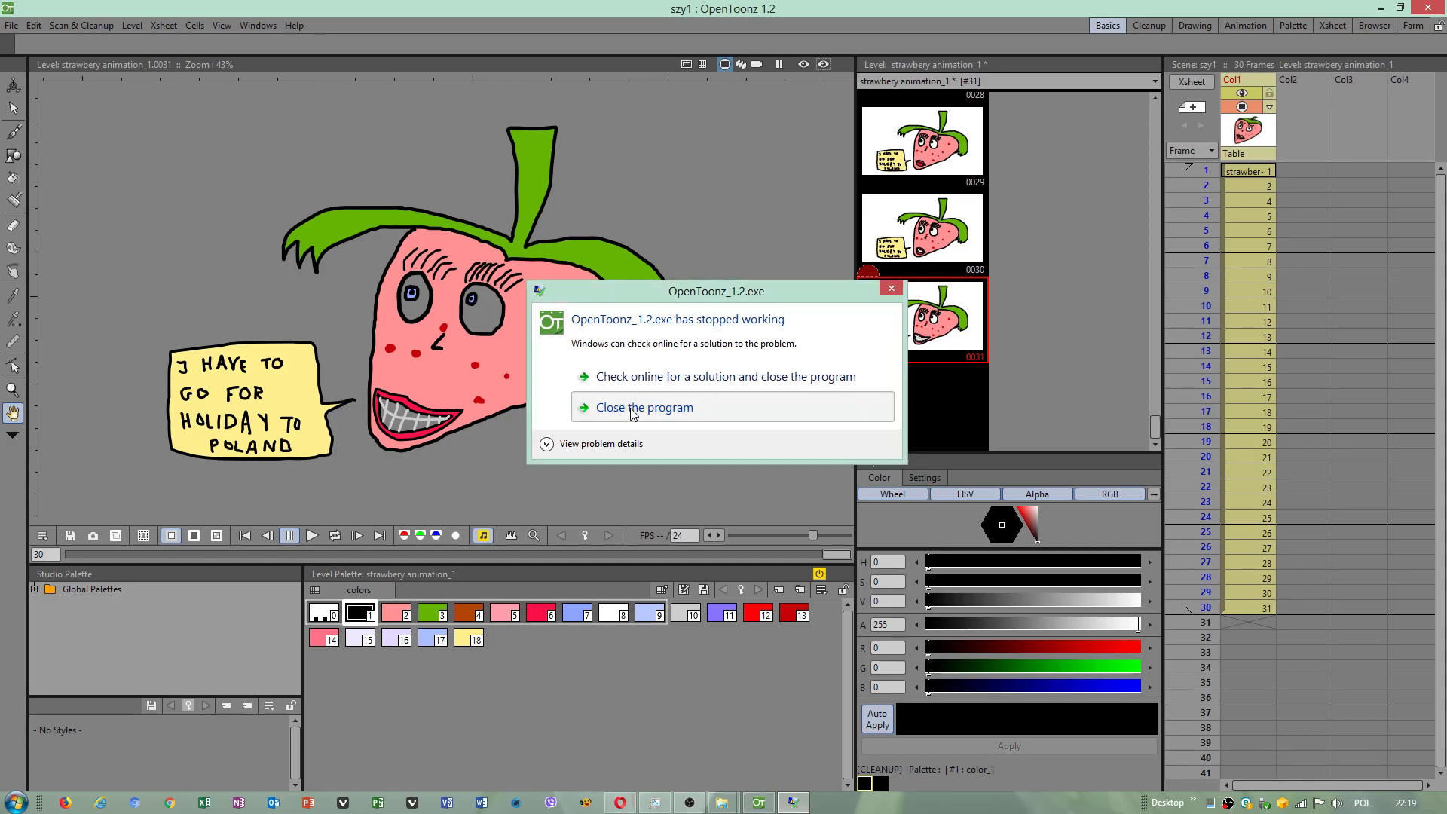
{"action": "left_click", "coordinate": [17, 803]}
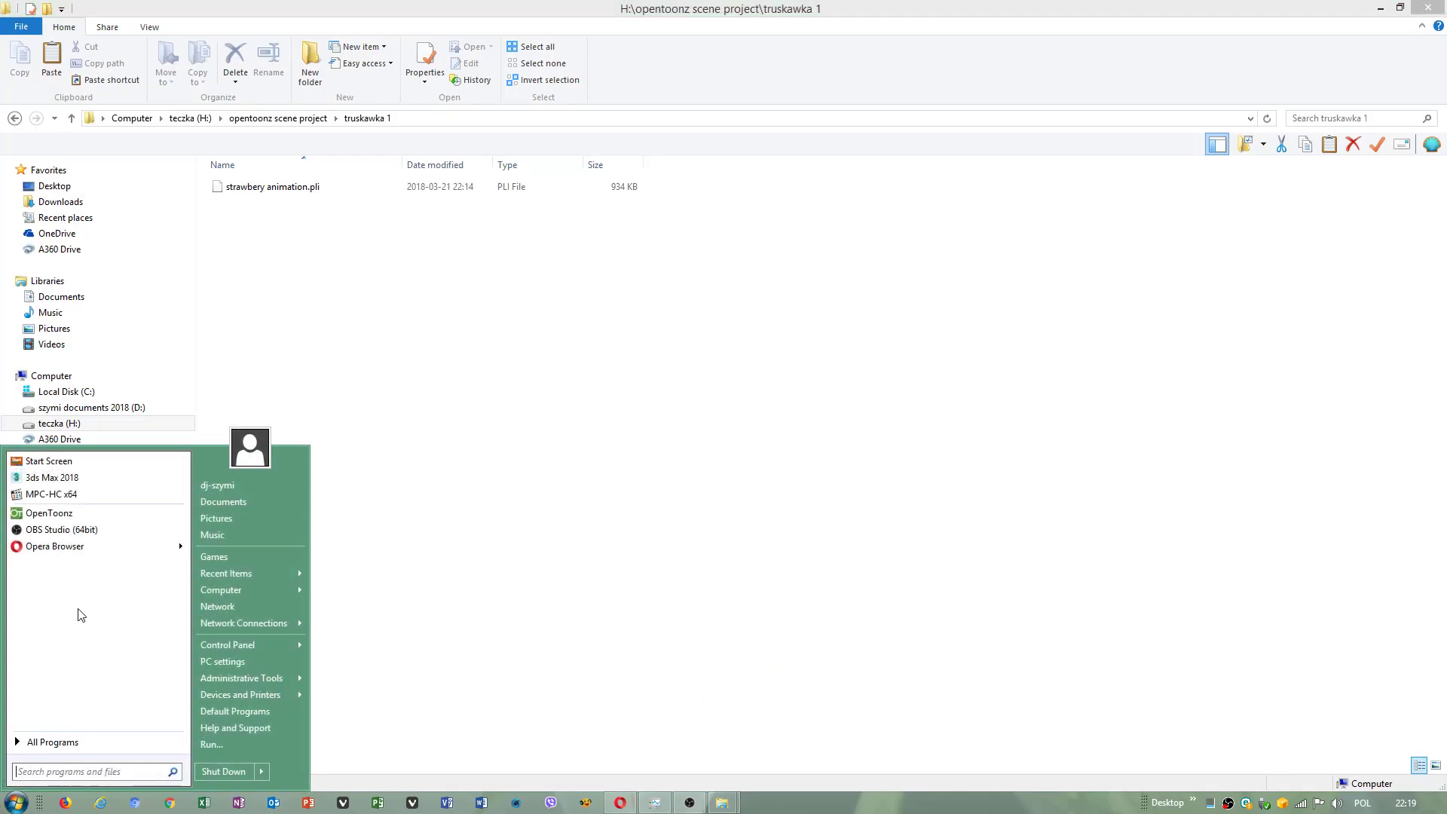
{"action": "left_click", "coordinate": [68, 514]}
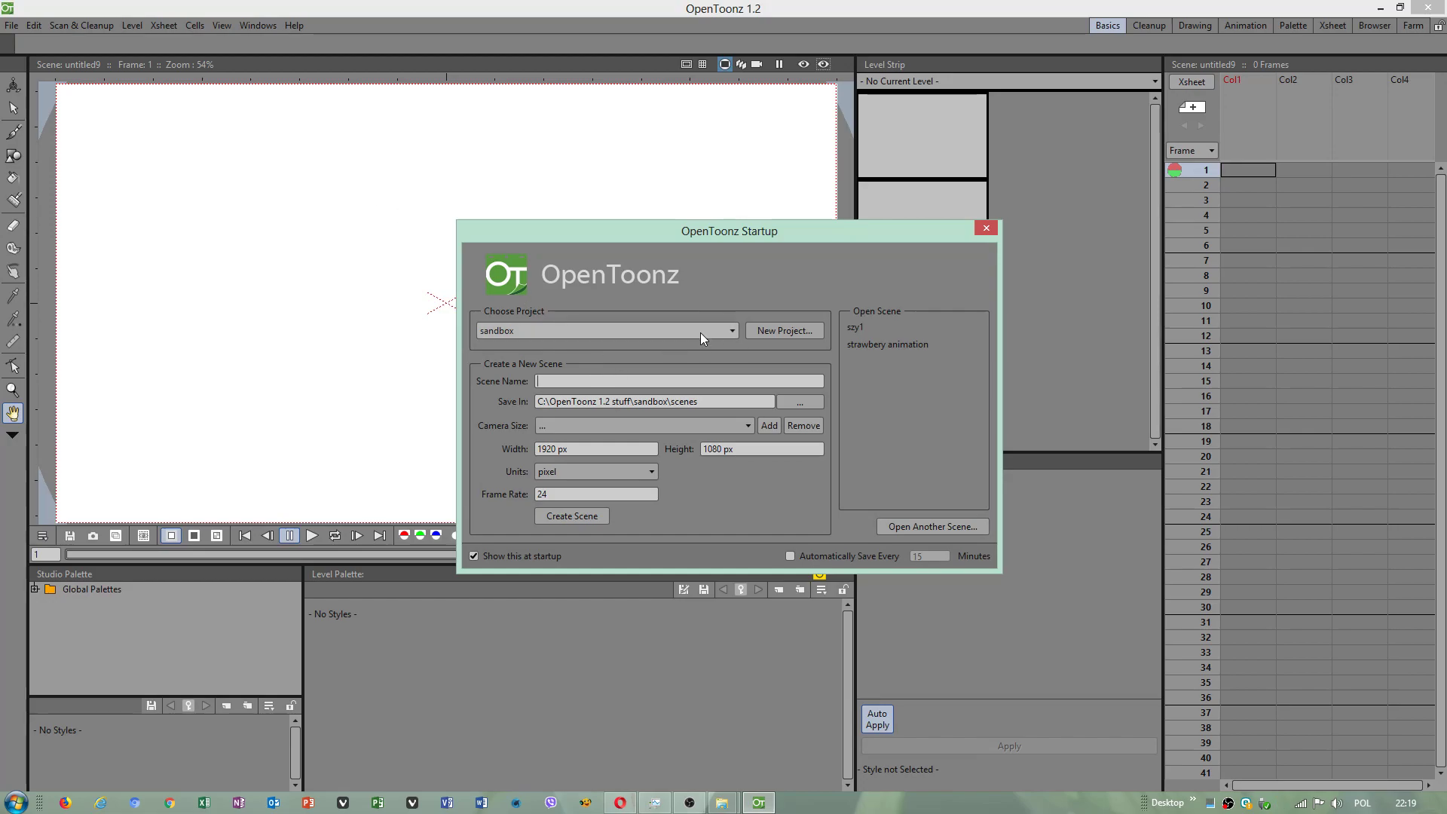
Create the szymon project, cancel the extra project setup, and create the szymon scene.
{"action": "left_click", "coordinate": [699, 331]}
{"action": "left_click", "coordinate": [781, 333]}
{"action": "type", "text": "szymon"}
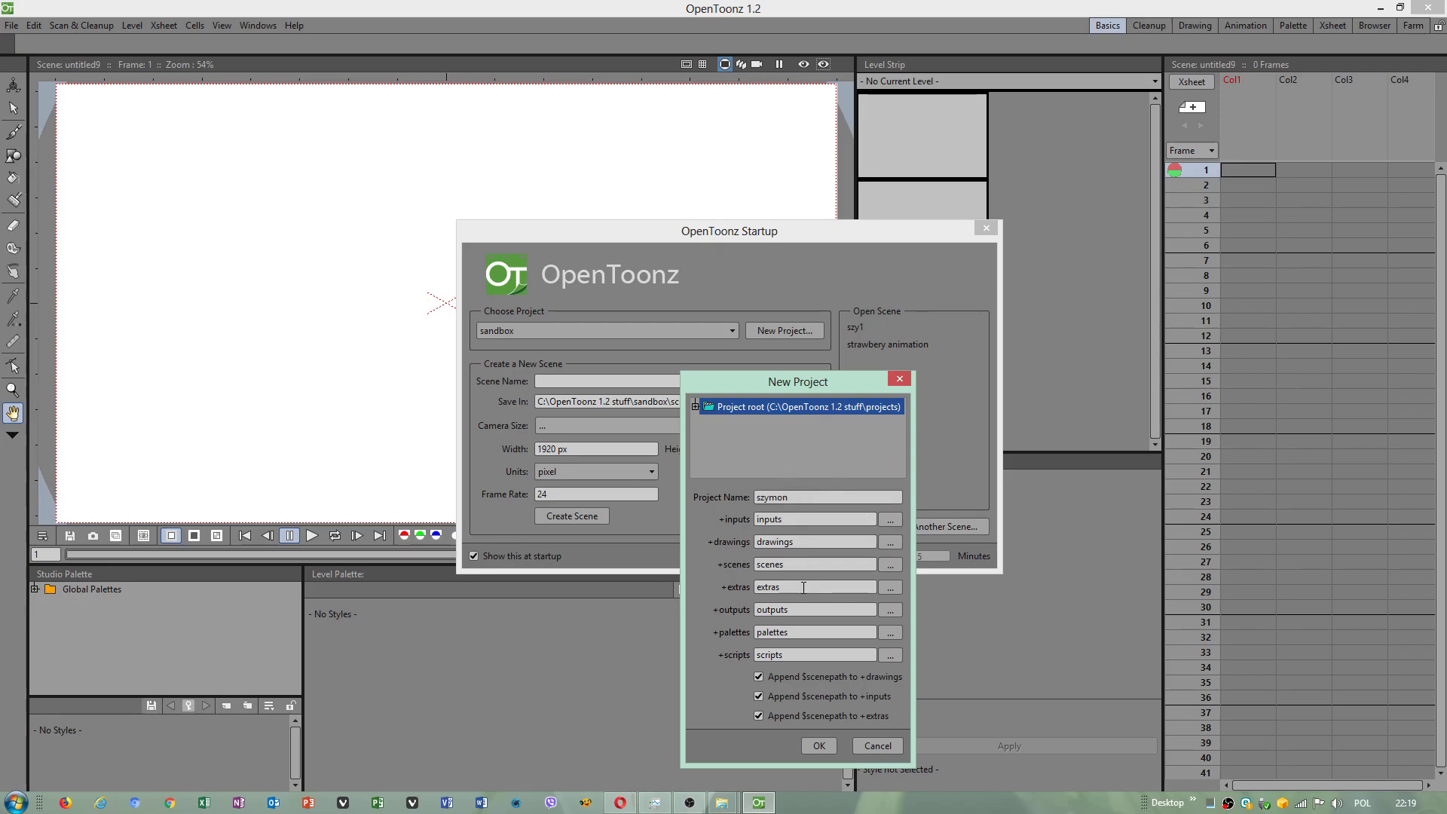
{"action": "left_click", "coordinate": [819, 746]}
{"action": "left_click", "coordinate": [795, 383]}
{"action": "type", "text": "szymon"}
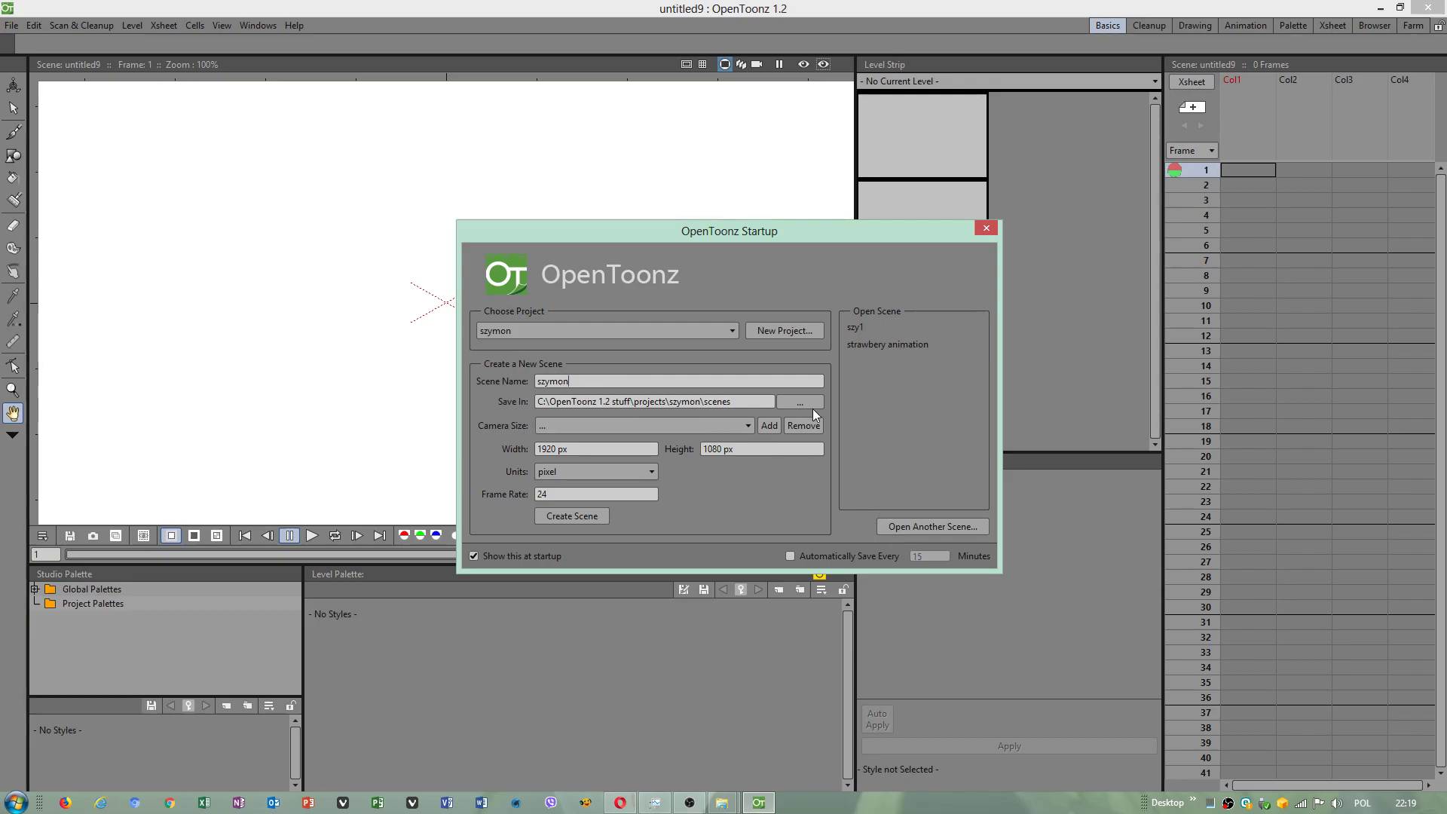
{"action": "left_click", "coordinate": [772, 329]}
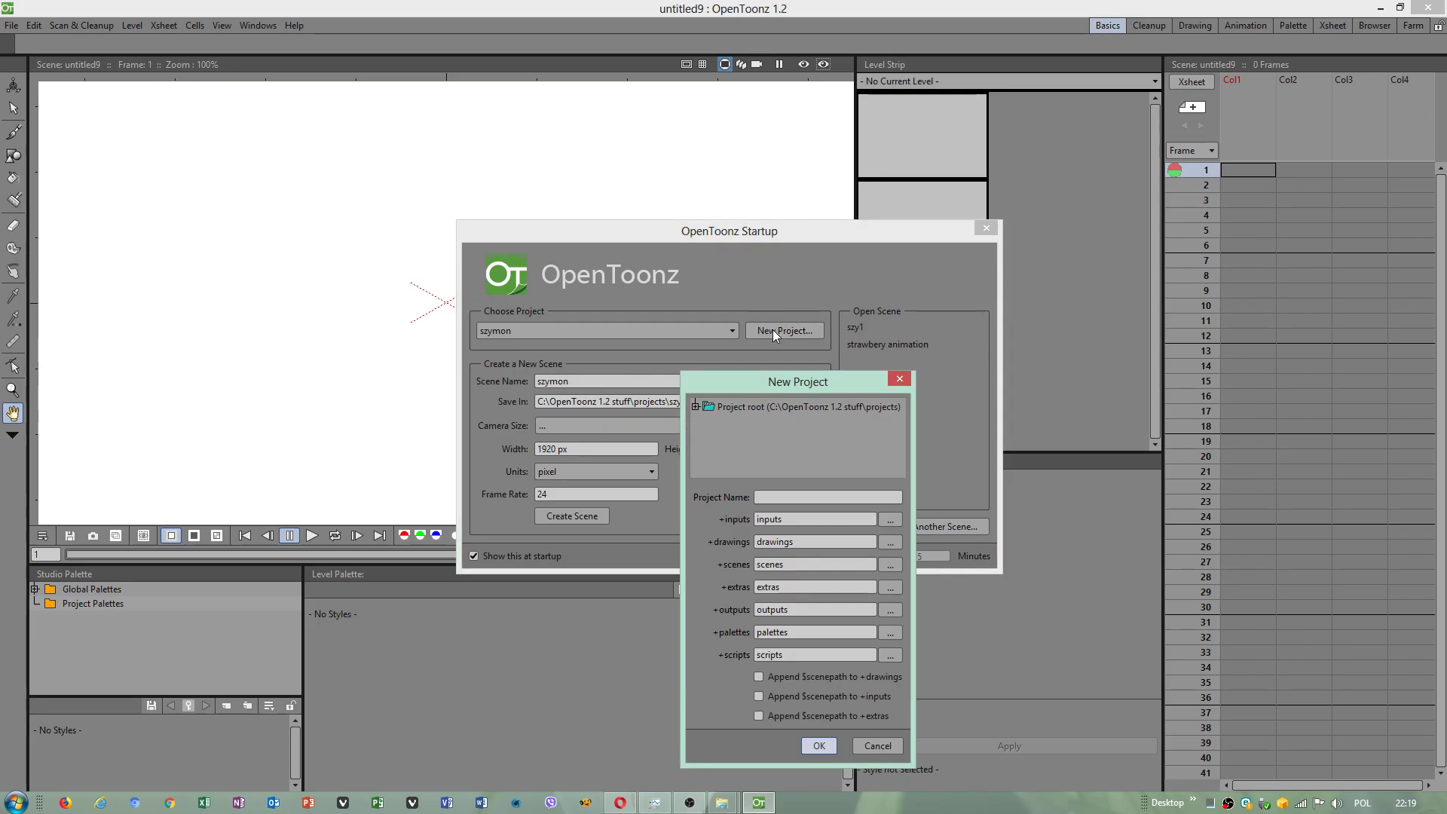
{"action": "left_click", "coordinate": [901, 381]}
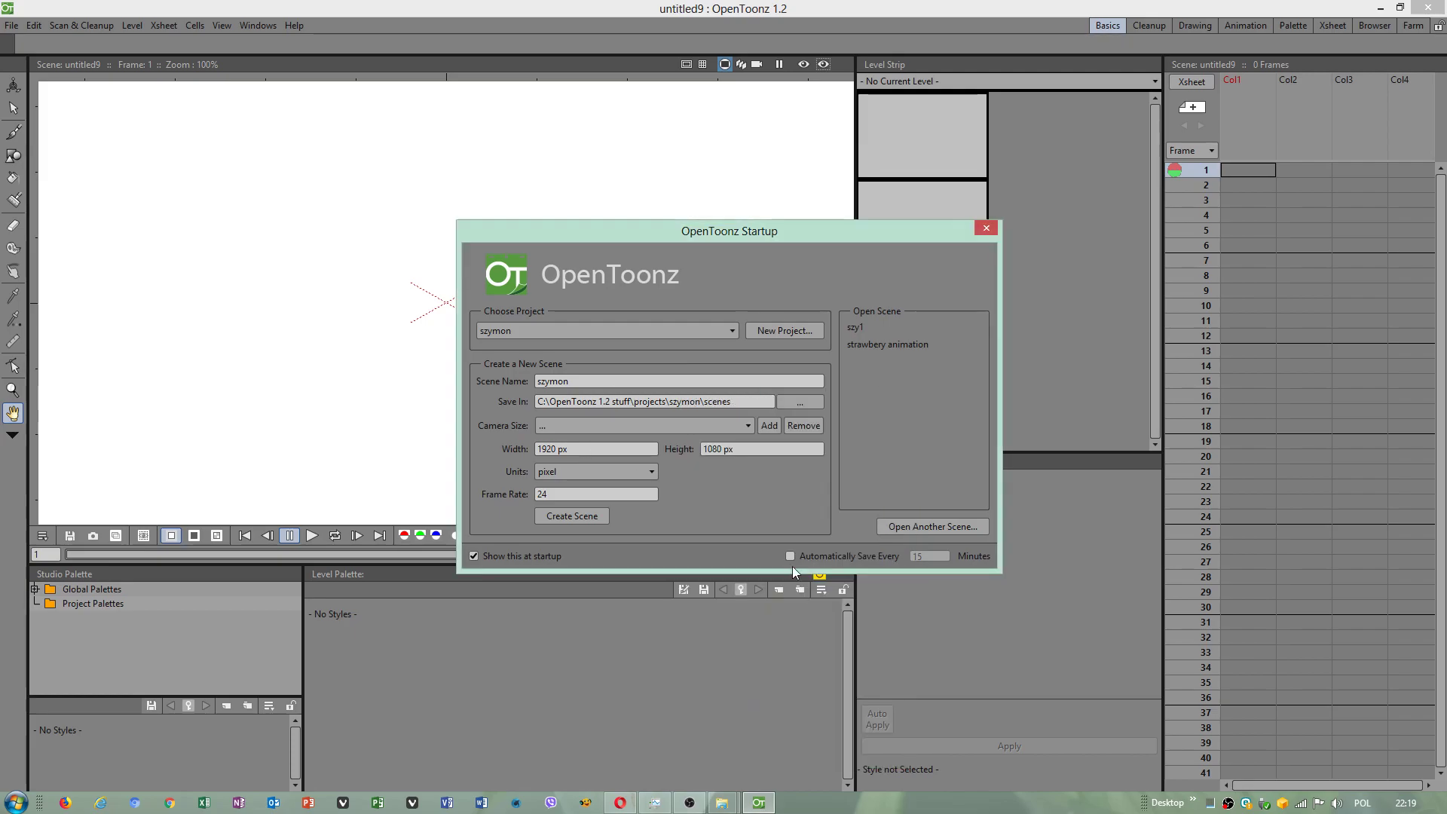
{"action": "left_click", "coordinate": [568, 518]}
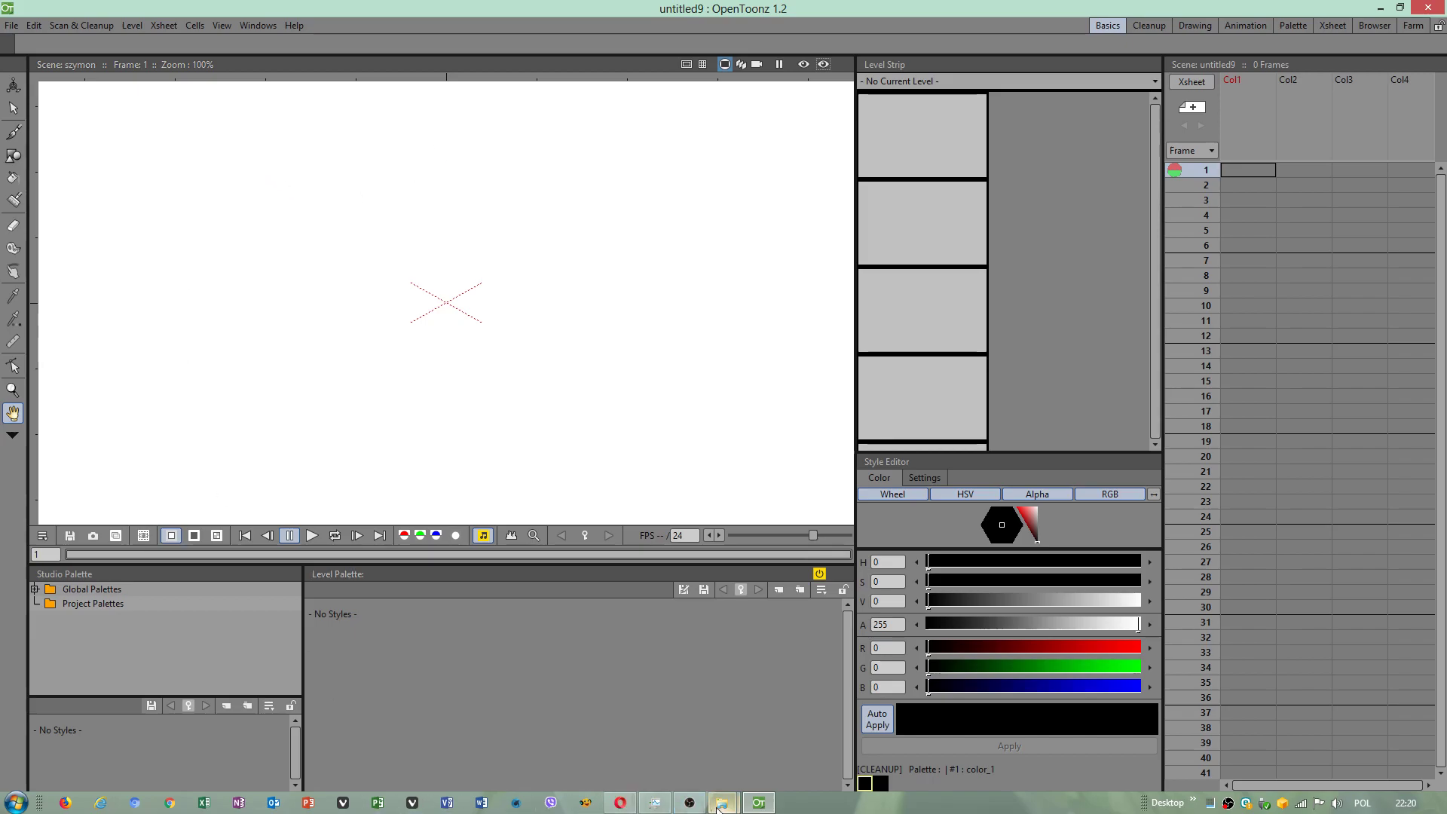
{"action": "mouse_move", "coordinate": [721, 802]}
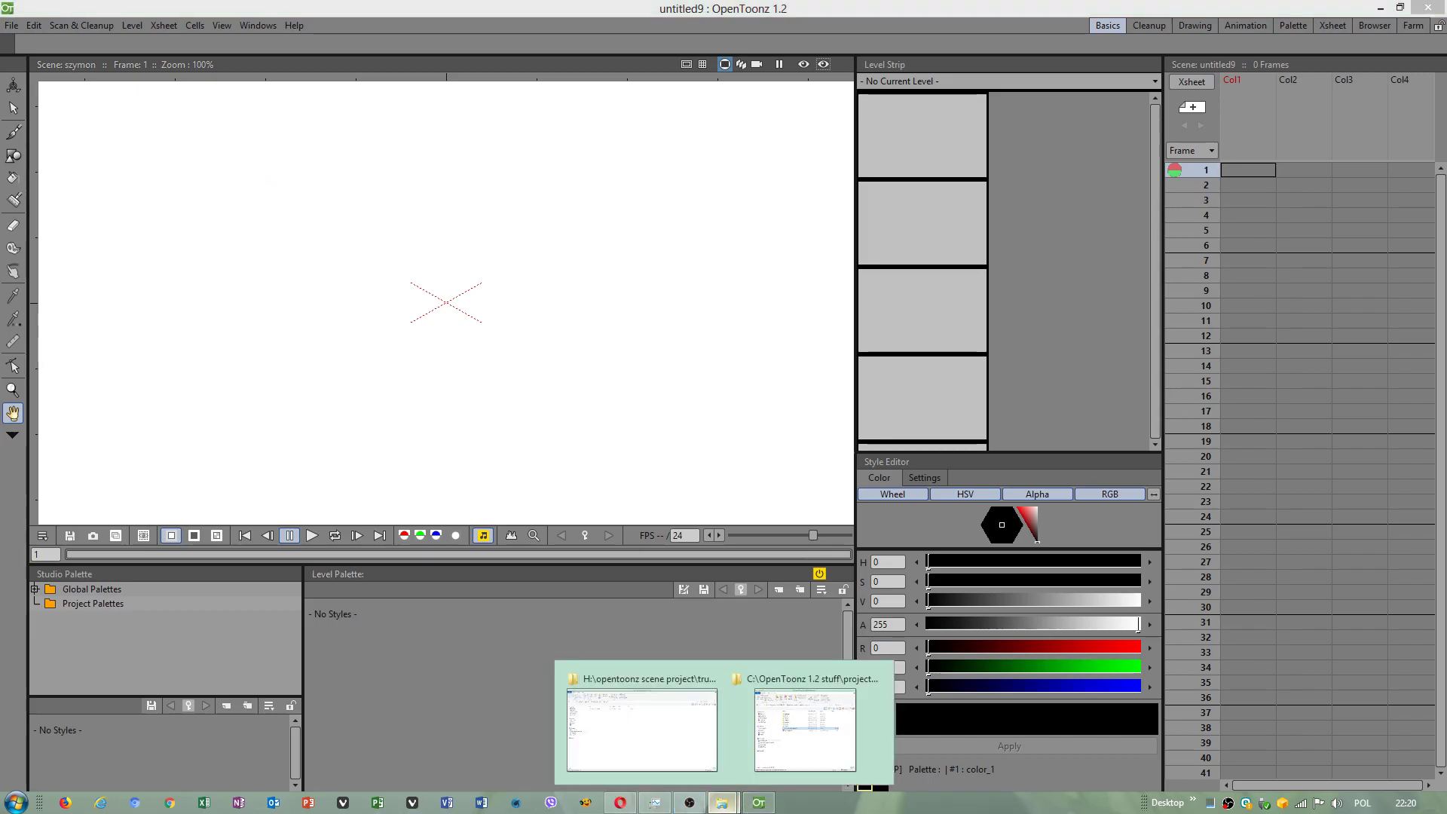
Drag strawbery animation.pli from truskawka 1 into the viewer and select frame 1.
{"action": "mouse_move", "coordinate": [641, 729]}
{"action": "left_click", "coordinate": [669, 755]}
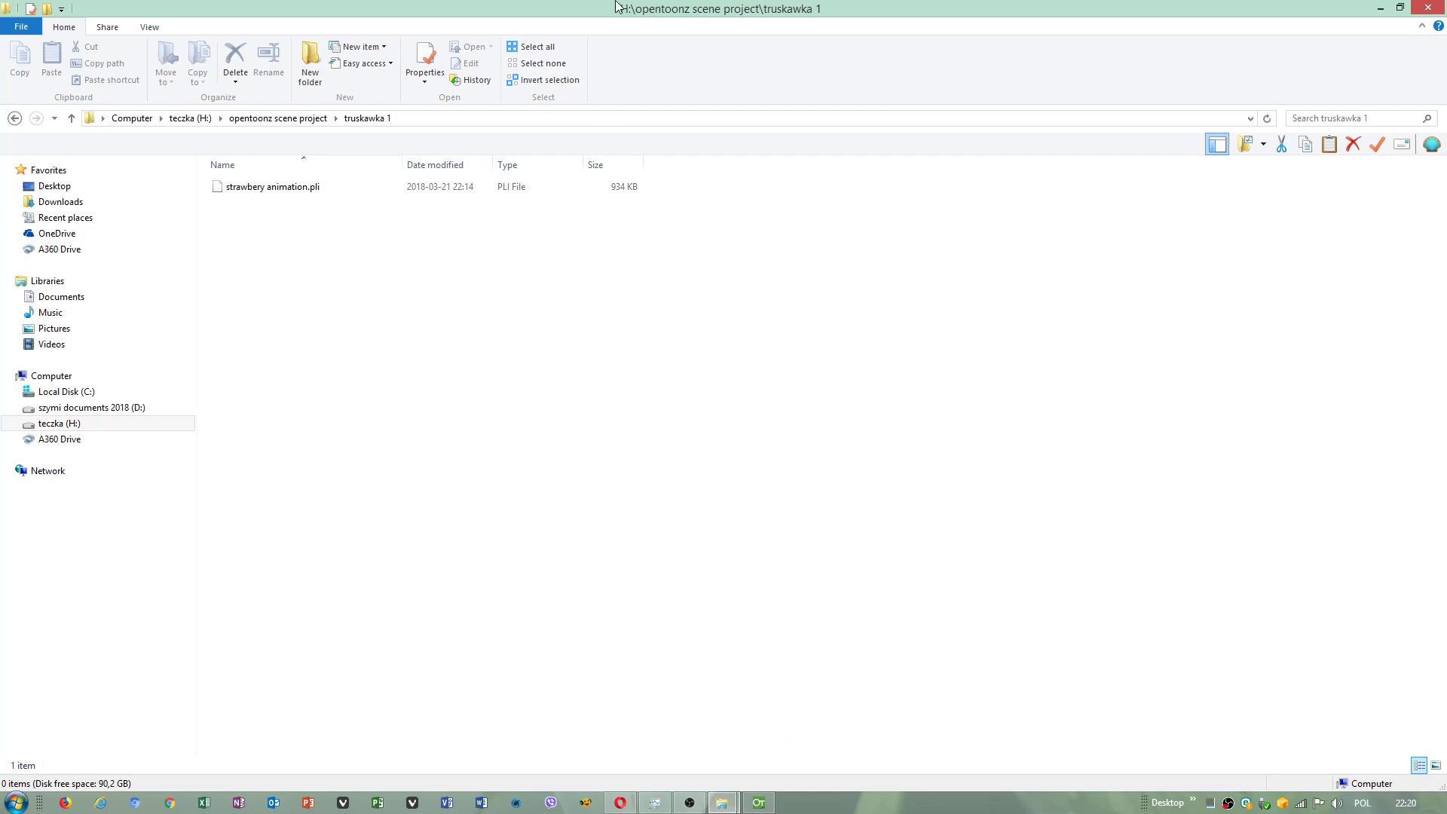
{"action": "left_click_drag", "start_coordinate": [619, 10], "coordinate": [1012, 178]}
{"action": "left_click_drag", "start_coordinate": [921, 342], "coordinate": [412, 289]}
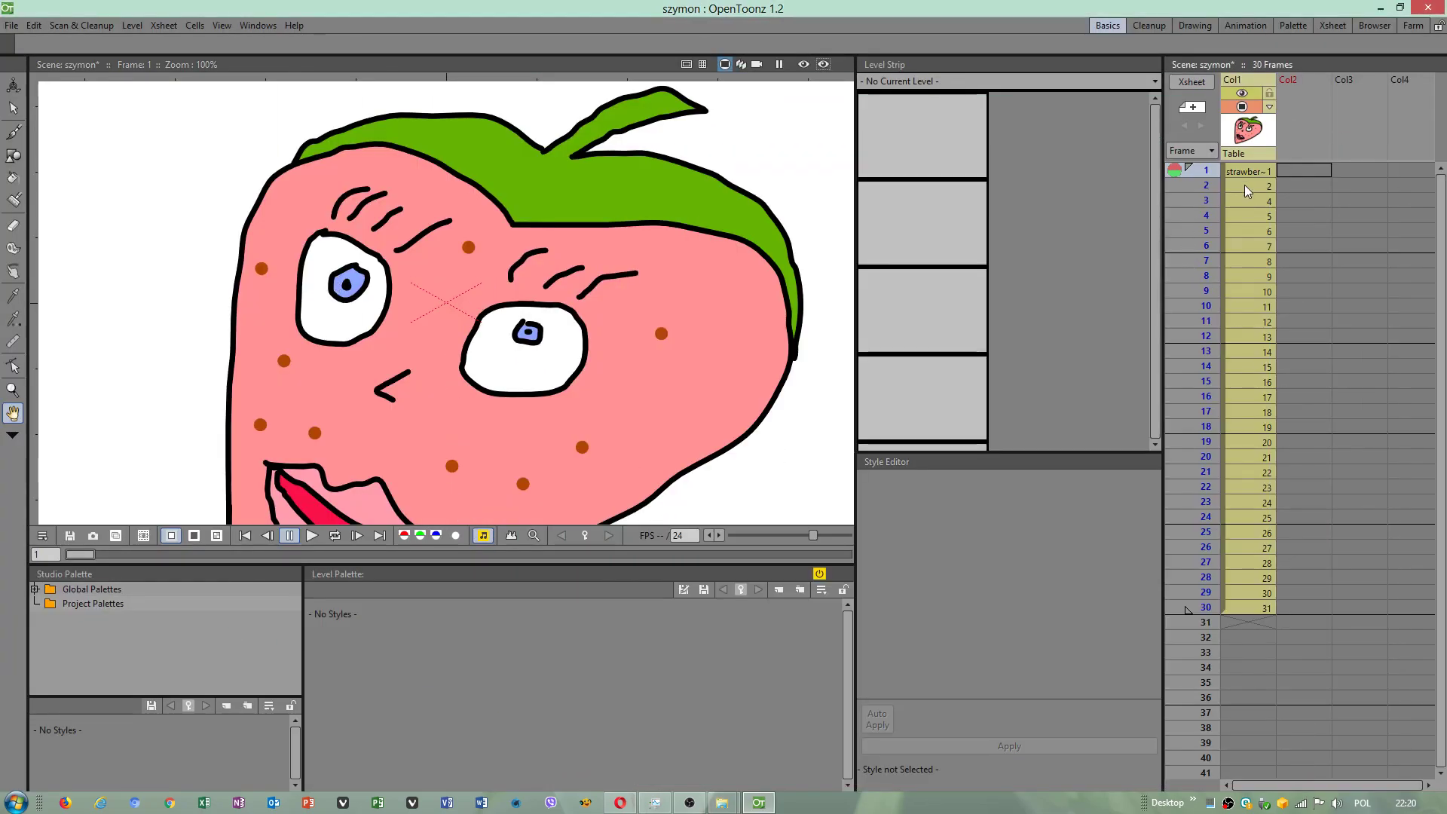
{"action": "left_click", "coordinate": [1250, 178]}
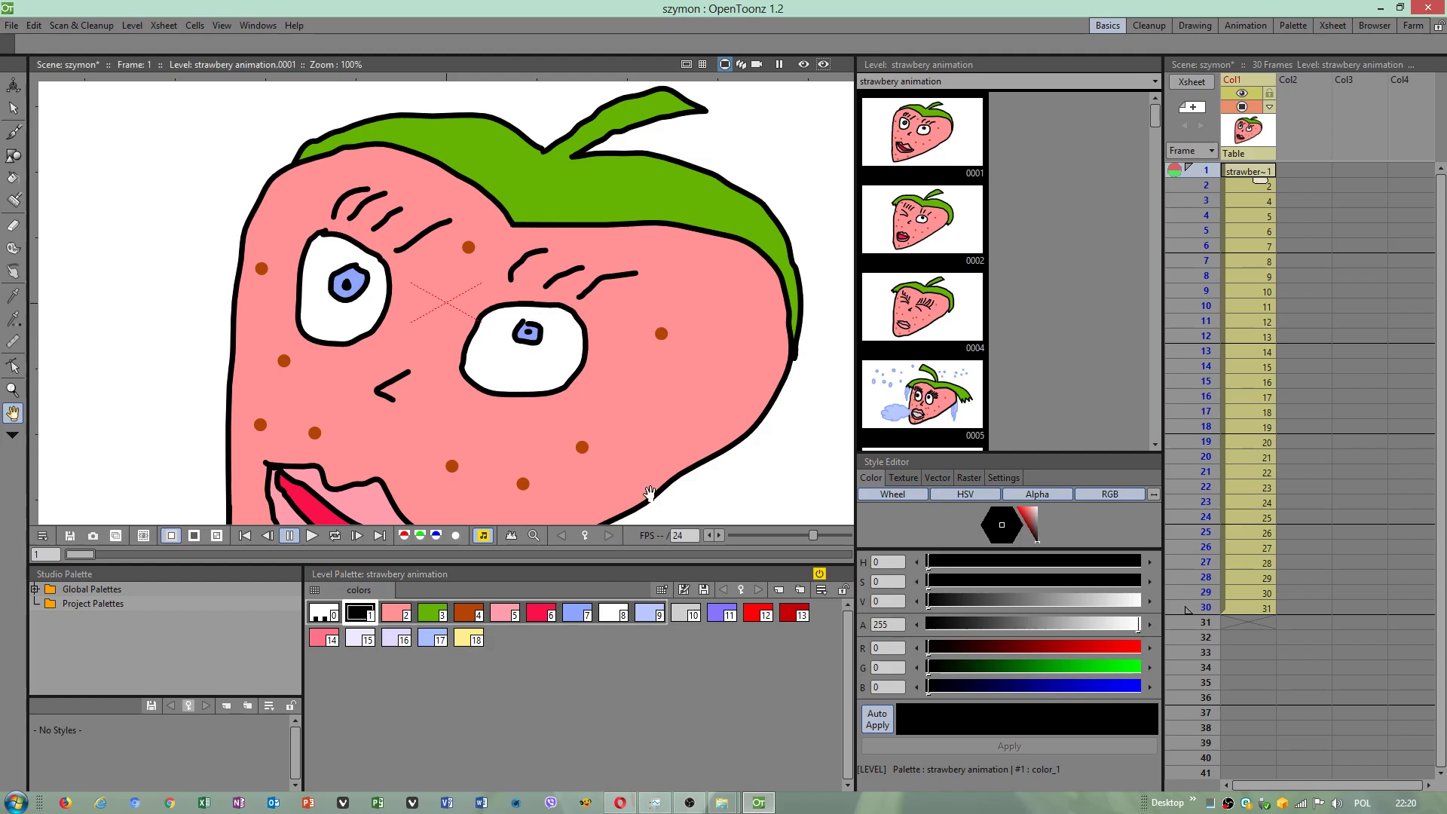
Select all strawberry frames and reverse their order.
{"action": "left_click", "coordinate": [927, 154]}
{"action": "right_click", "coordinate": [927, 130]}
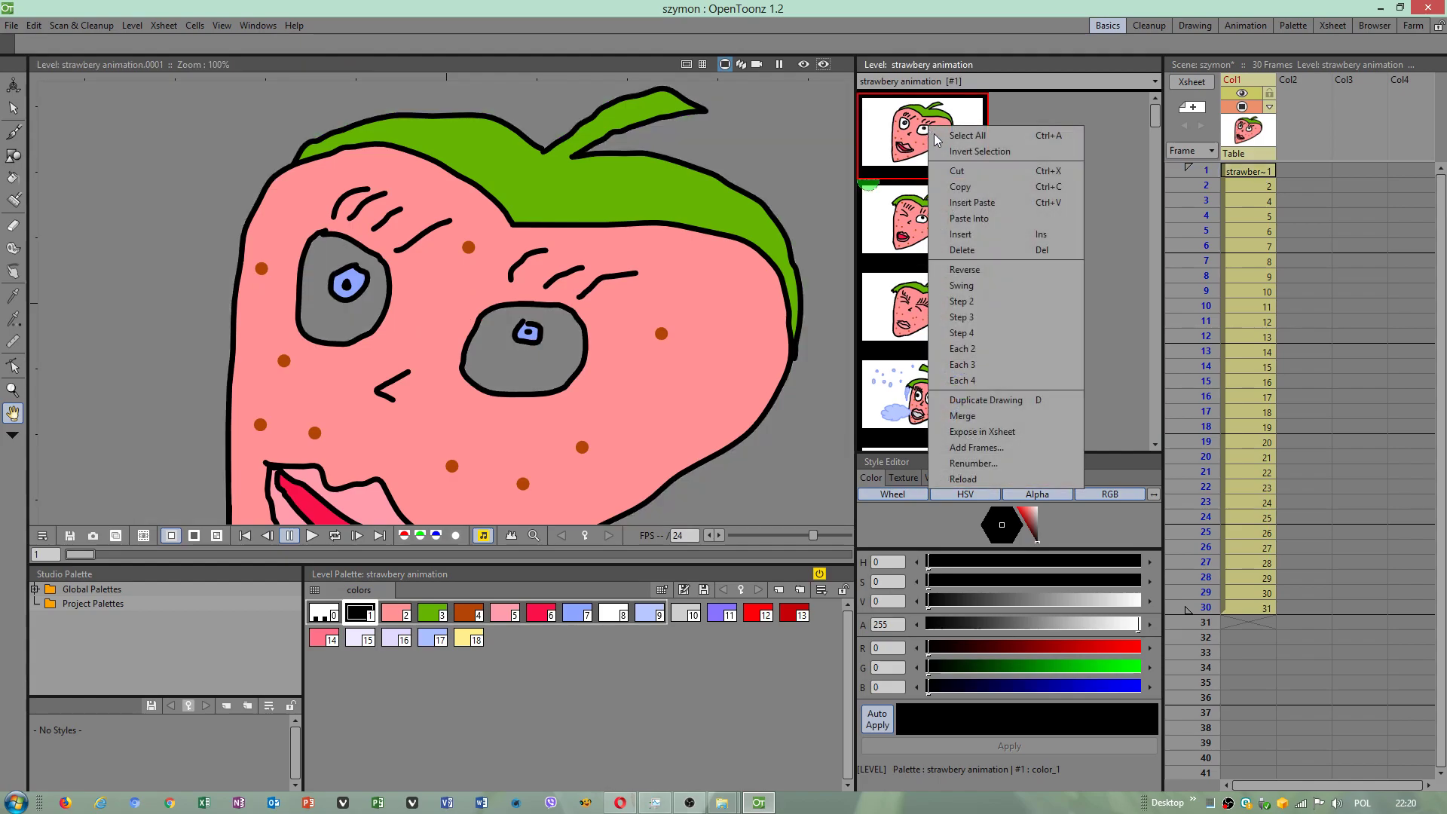
{"action": "left_click", "coordinate": [948, 134]}
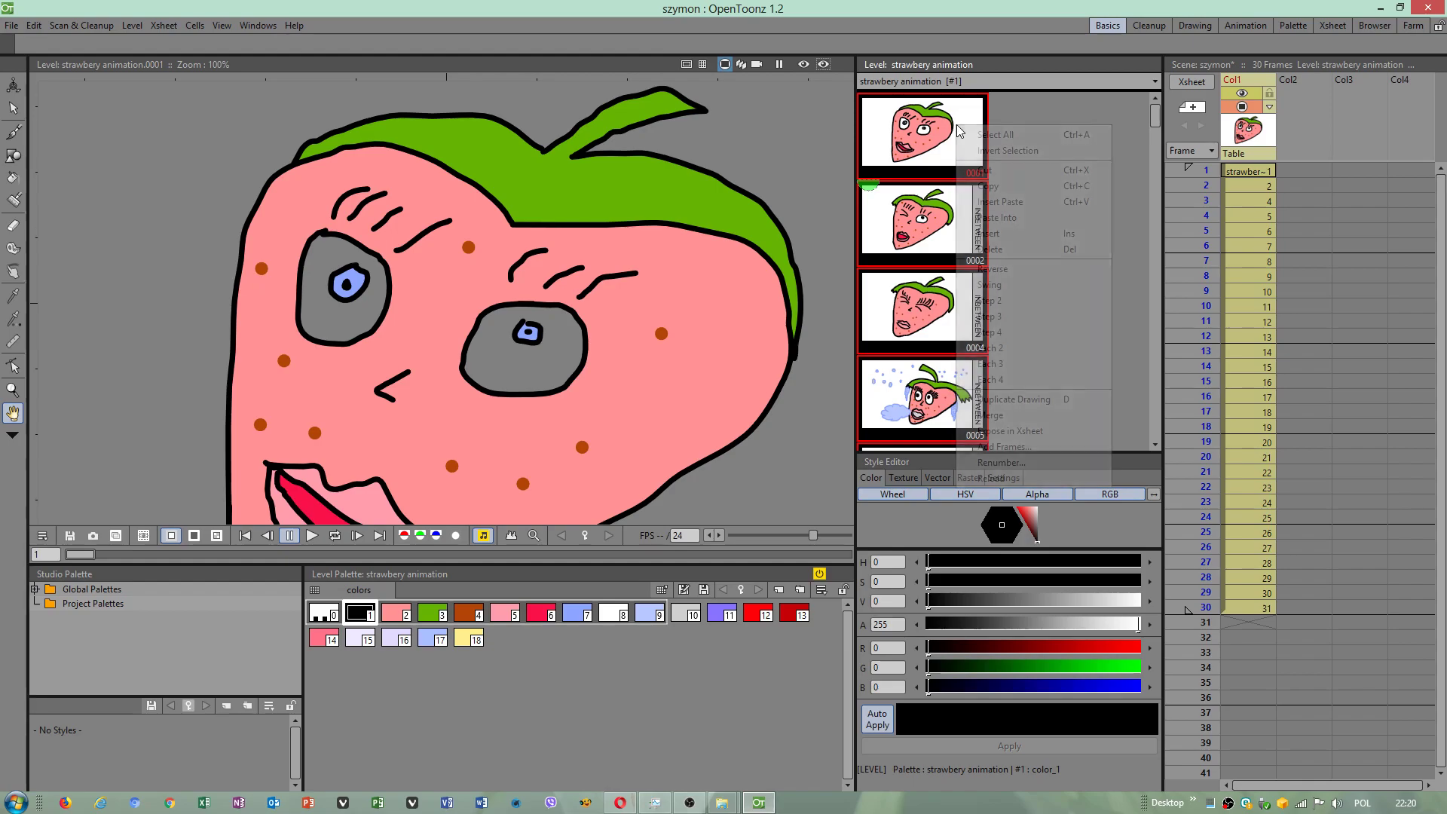
{"action": "left_click", "coordinate": [989, 270]}
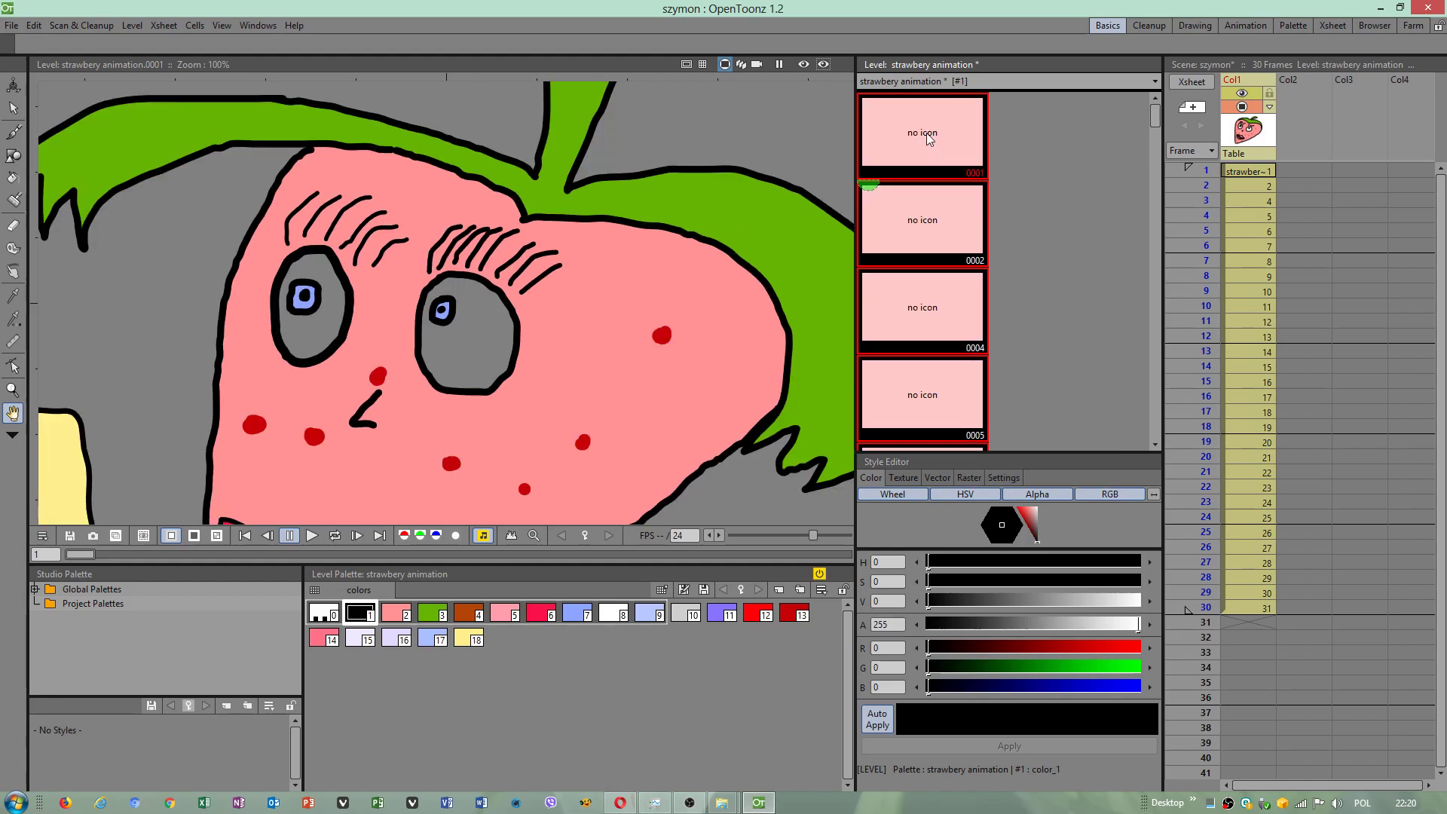
Reverse all frames back again, then check frames 0031 and 0001.
{"action": "right_click", "coordinate": [926, 132]}
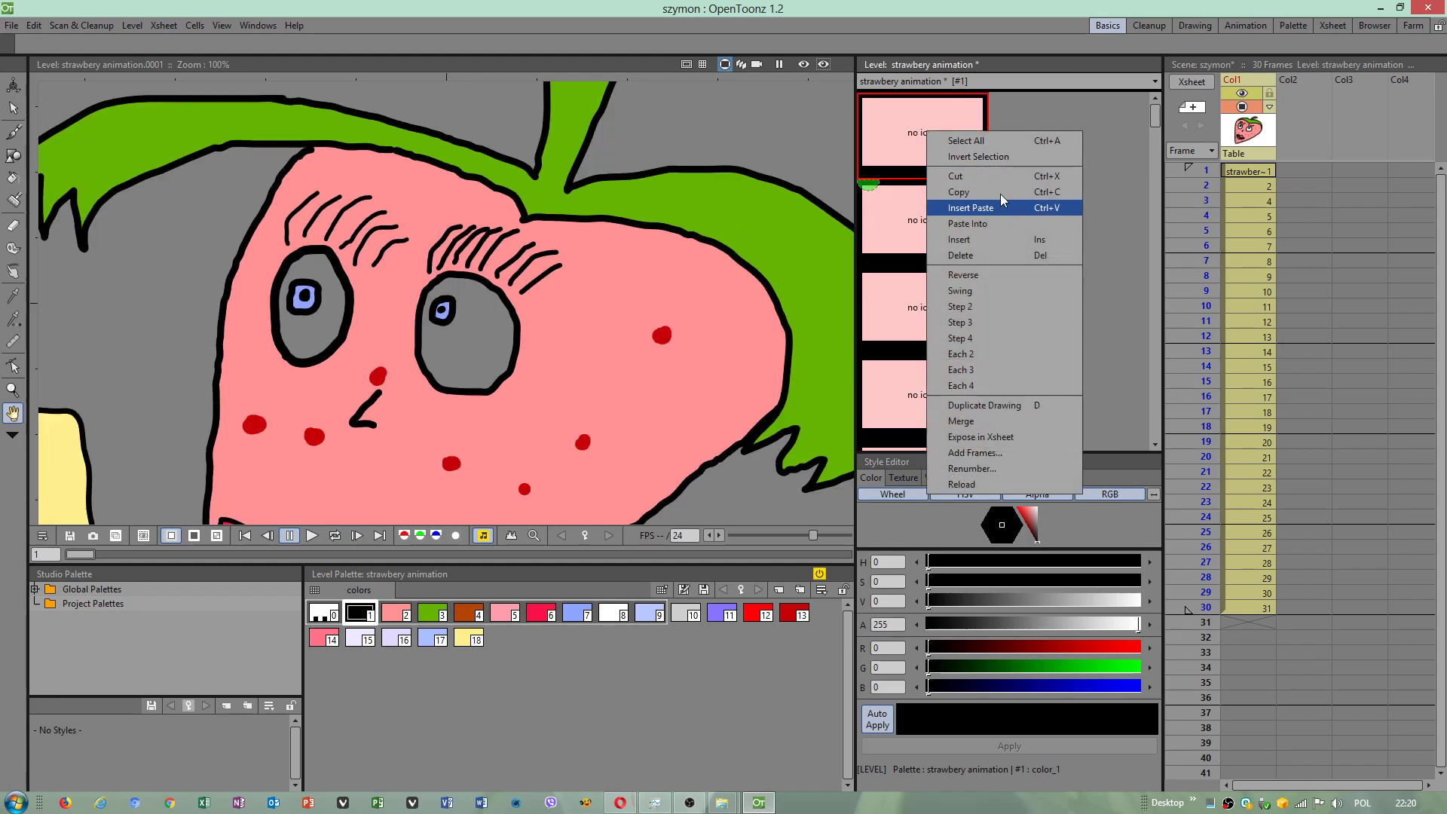
{"action": "left_click", "coordinate": [978, 138]}
{"action": "right_click", "coordinate": [942, 124]}
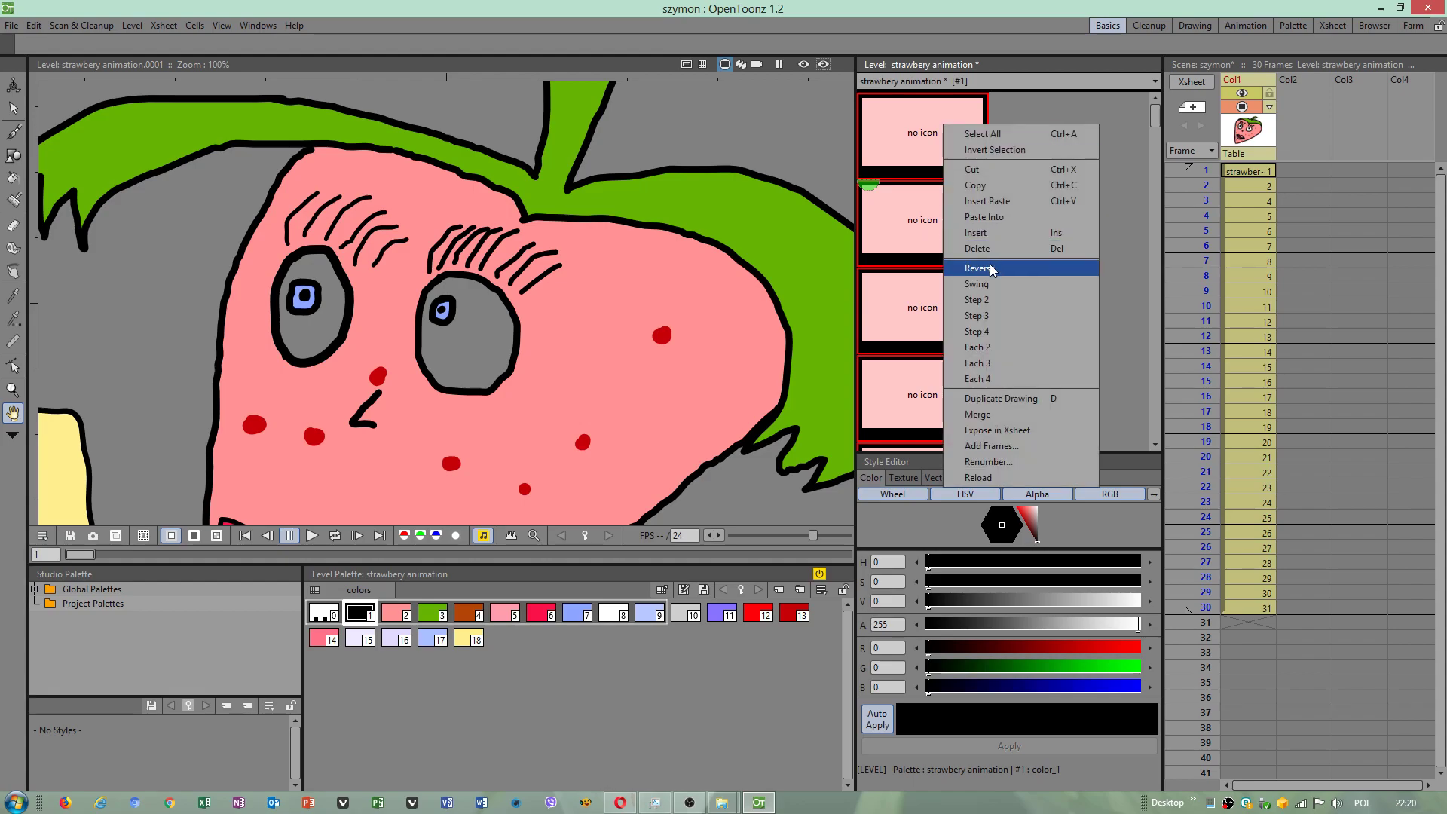
{"action": "left_click", "coordinate": [989, 269]}
{"action": "left_click_drag", "start_coordinate": [1154, 116], "coordinate": [1155, 427]}
{"action": "left_click", "coordinate": [902, 323]}
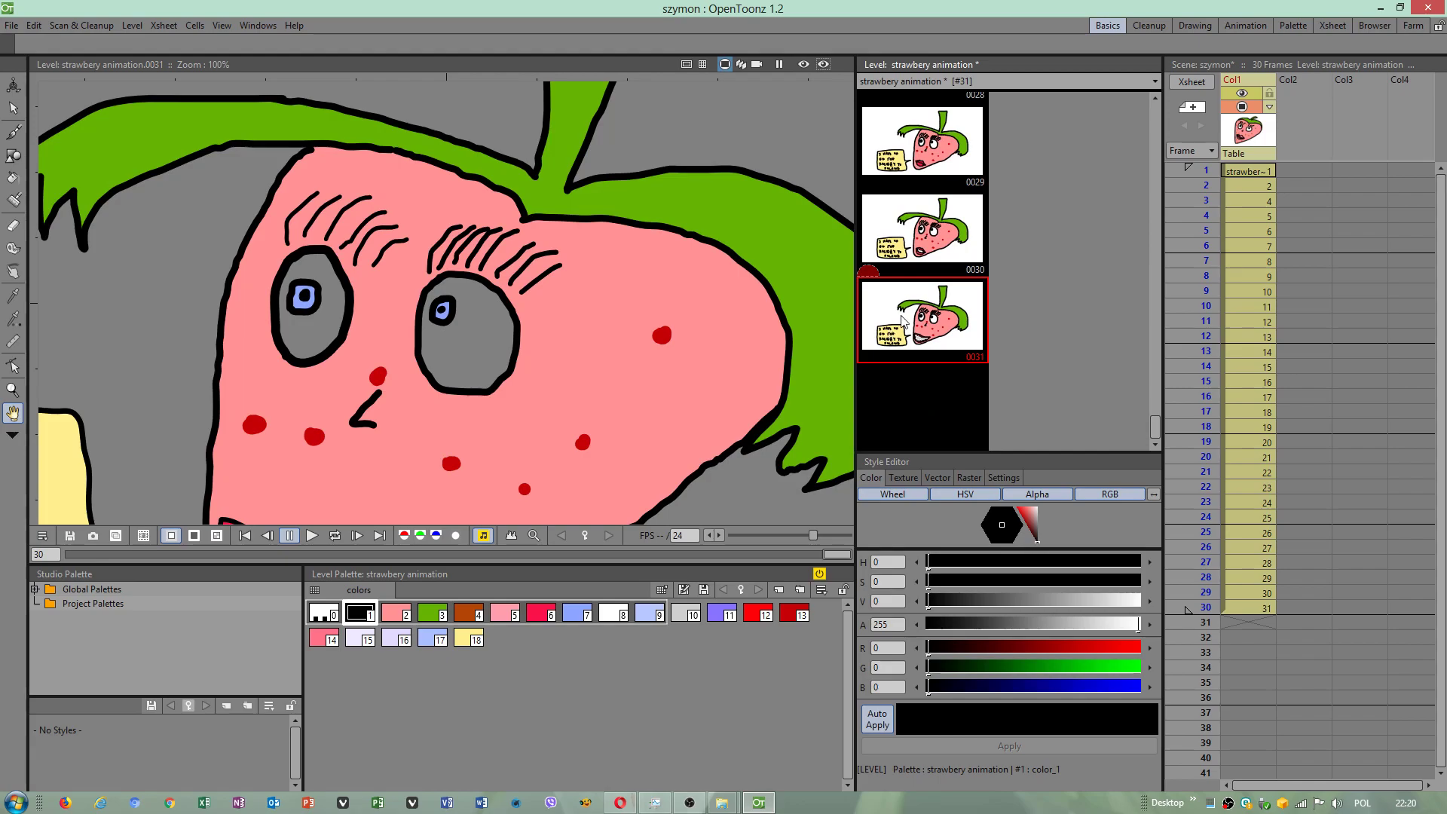
{"action": "scroll", "coordinate": [909, 282], "scroll_direction": "up", "scroll_amount": 15}
{"action": "left_click", "coordinate": [924, 136]}
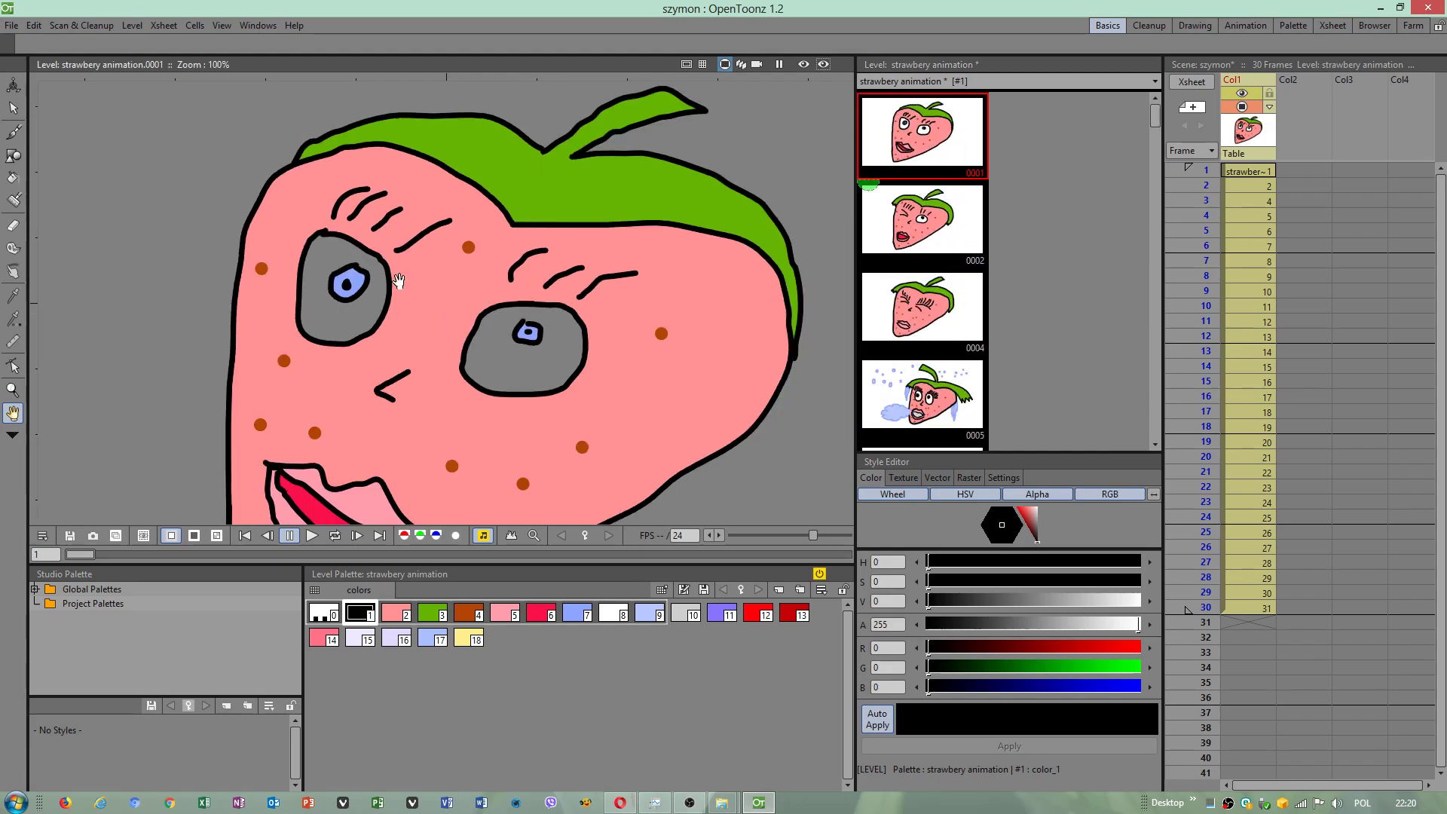
{"action": "scroll", "coordinate": [397, 280], "scroll_direction": "down", "scroll_amount": 5}
{"action": "scroll", "coordinate": [452, 328], "scroll_direction": "up", "scroll_amount": 1}
{"action": "scroll", "coordinate": [510, 362], "scroll_direction": "up", "scroll_amount": 1}
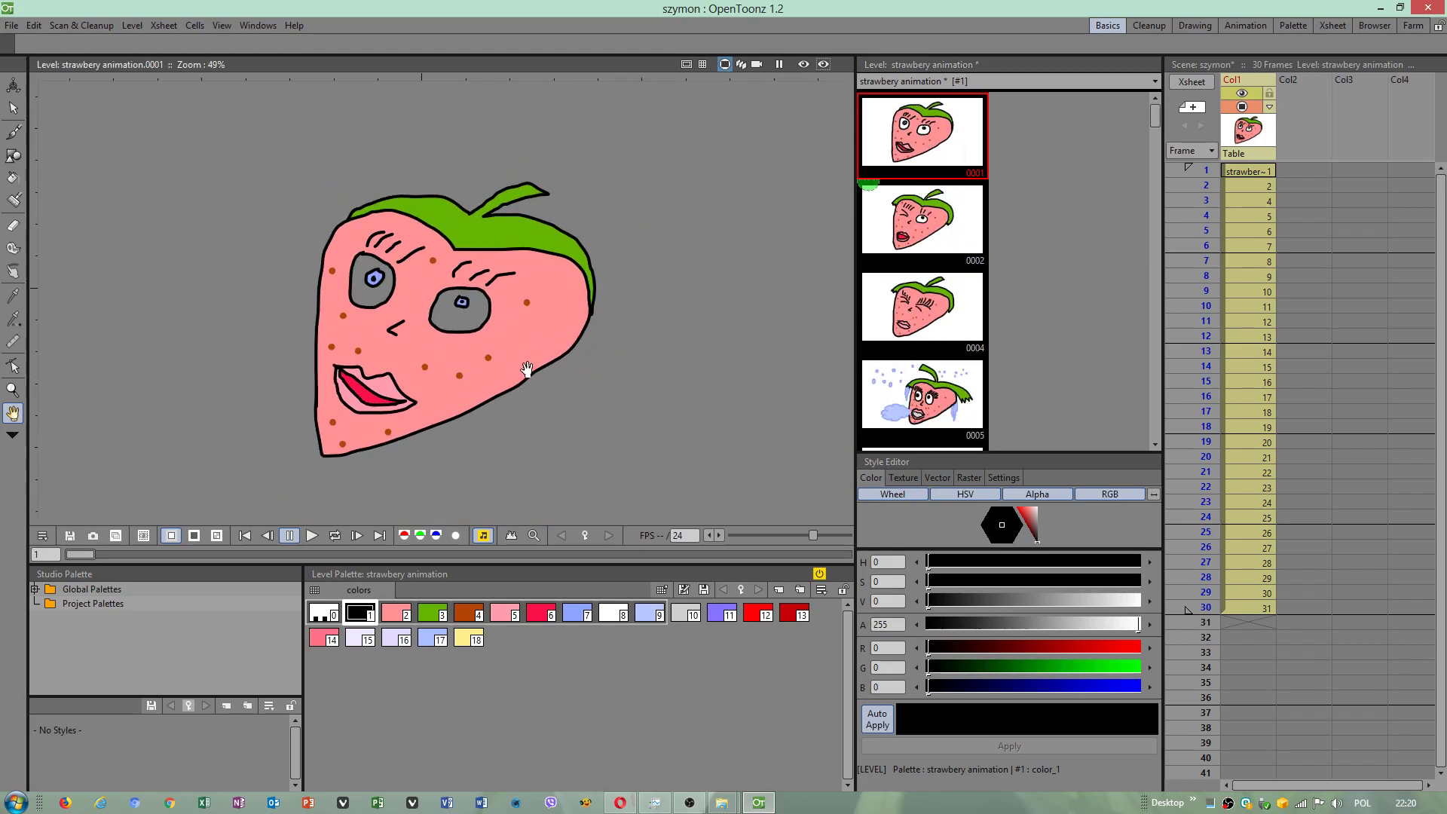
{"action": "left_click", "coordinate": [11, 25]}
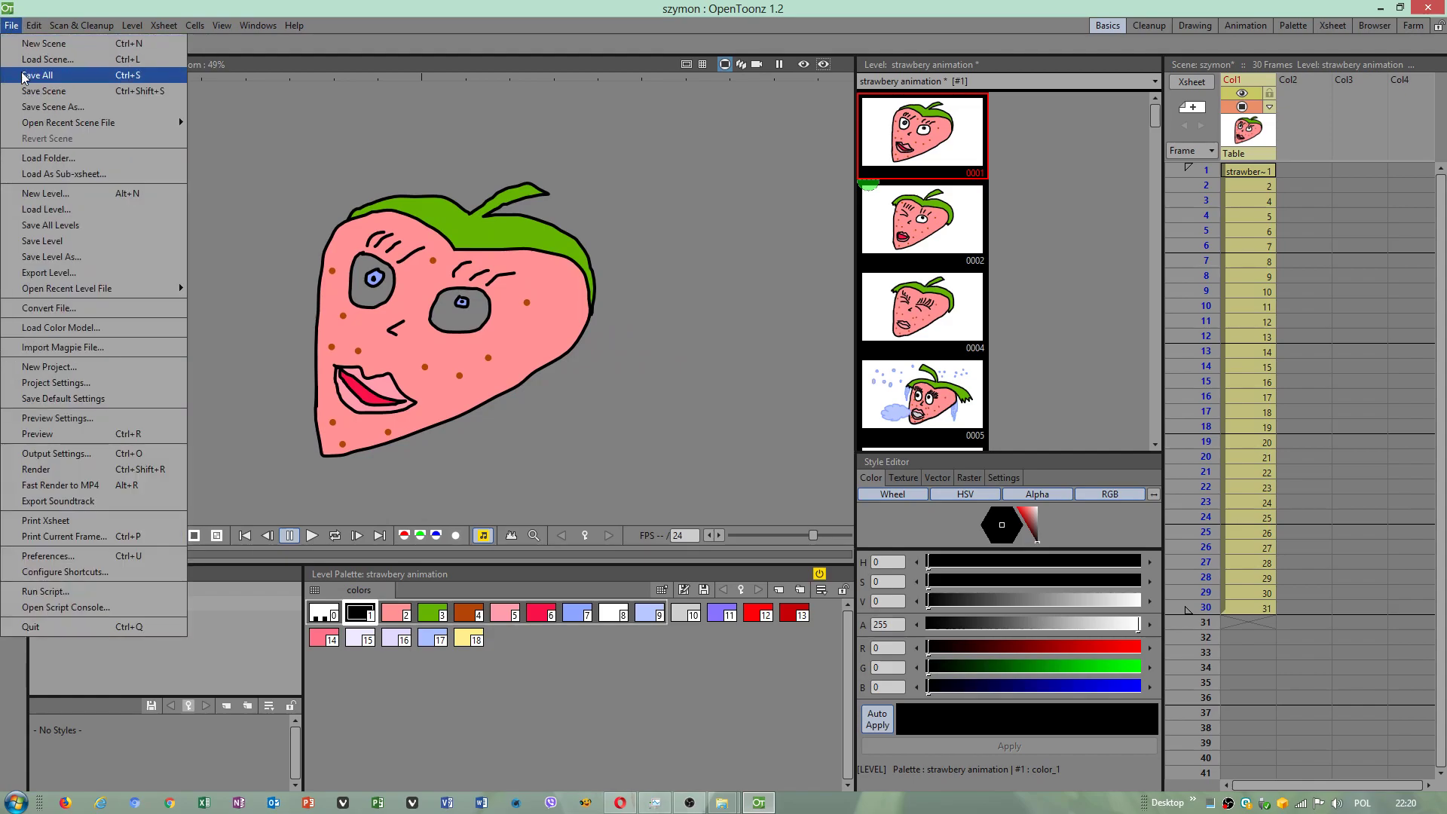
Save all levels and the scene from the File menu.
{"action": "left_click", "coordinate": [23, 74]}
{"action": "left_click", "coordinate": [12, 25]}
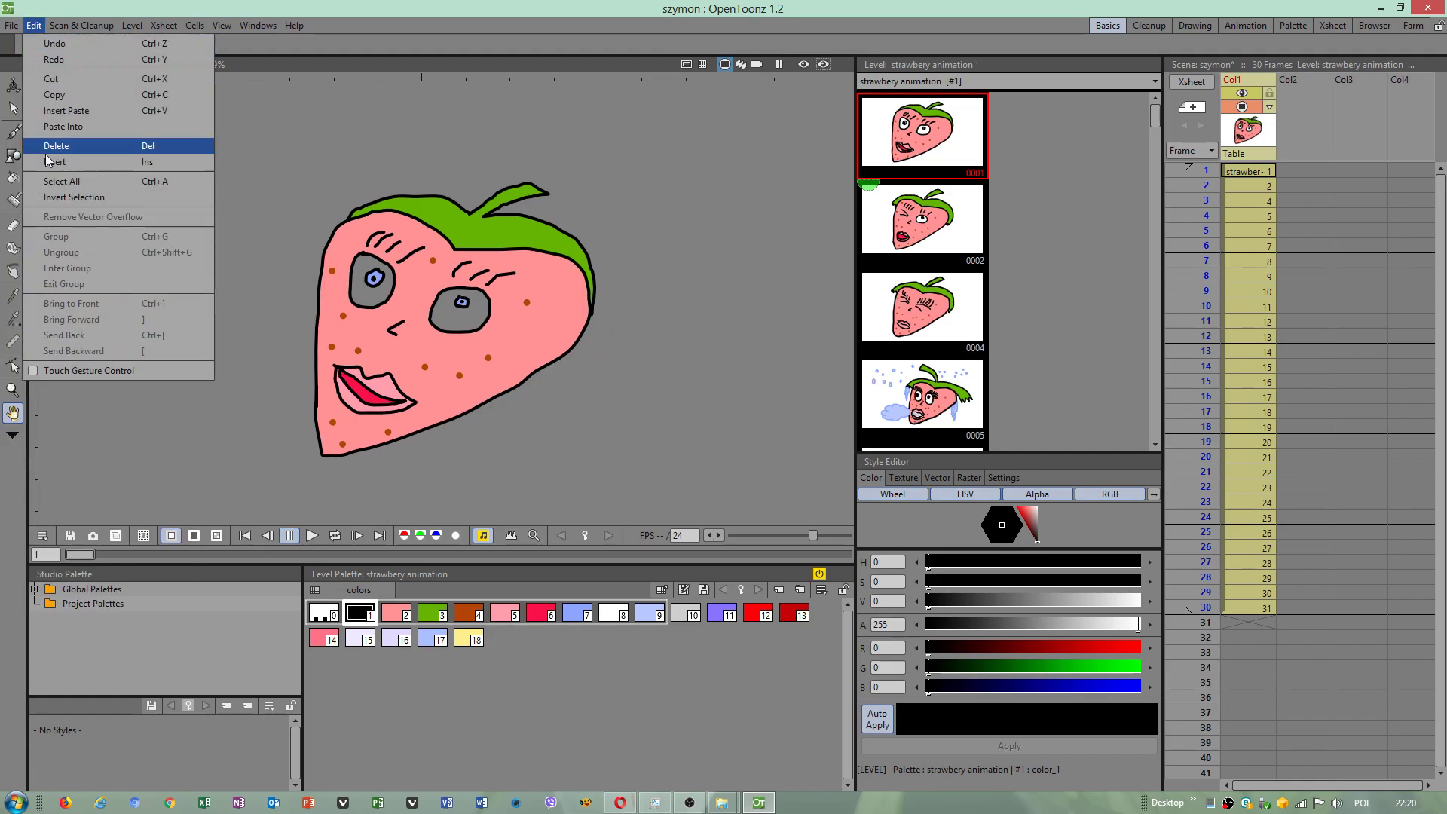
{"action": "left_click", "coordinate": [45, 224]}
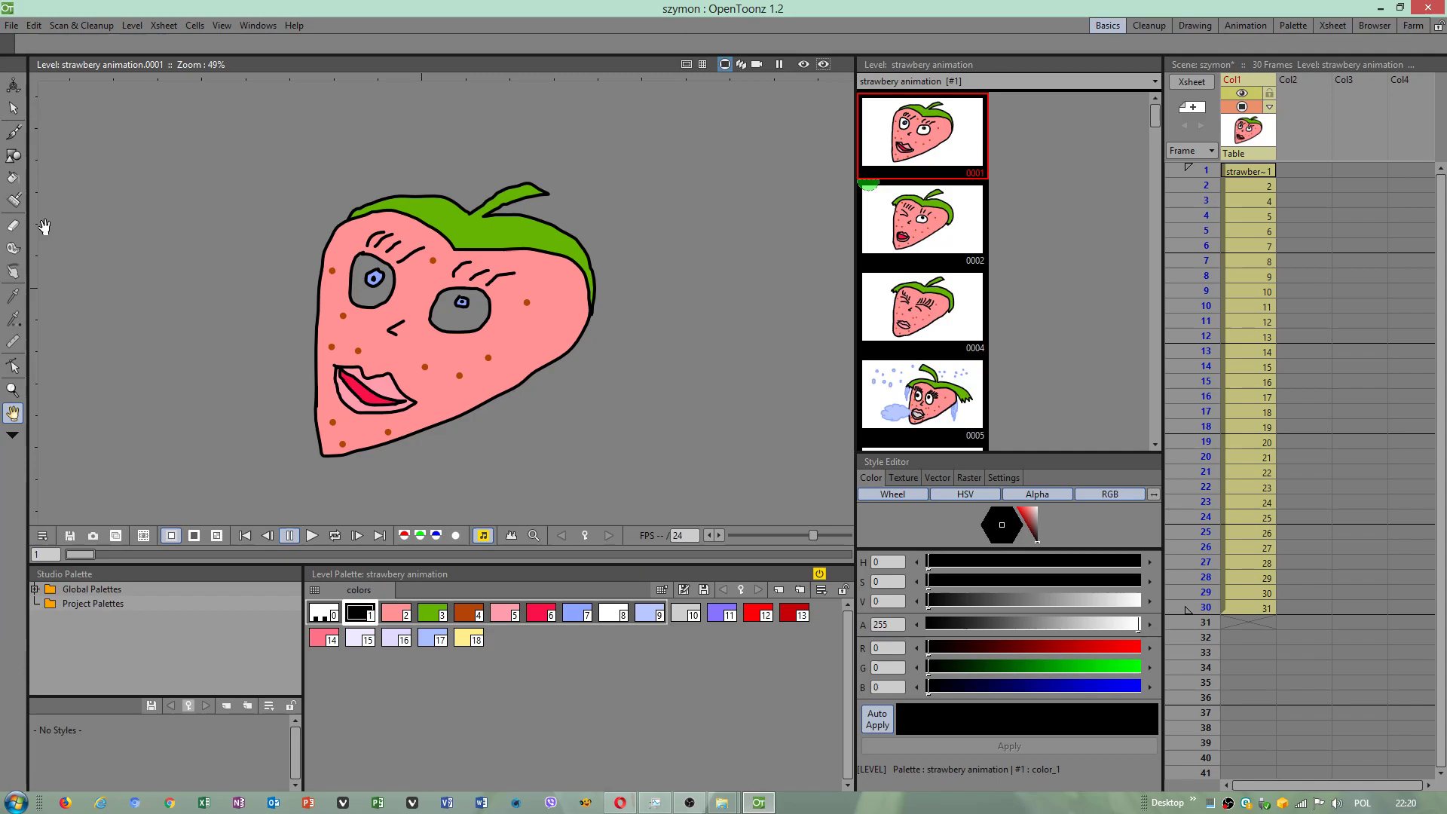
{"action": "mouse_move", "coordinate": [721, 802]}
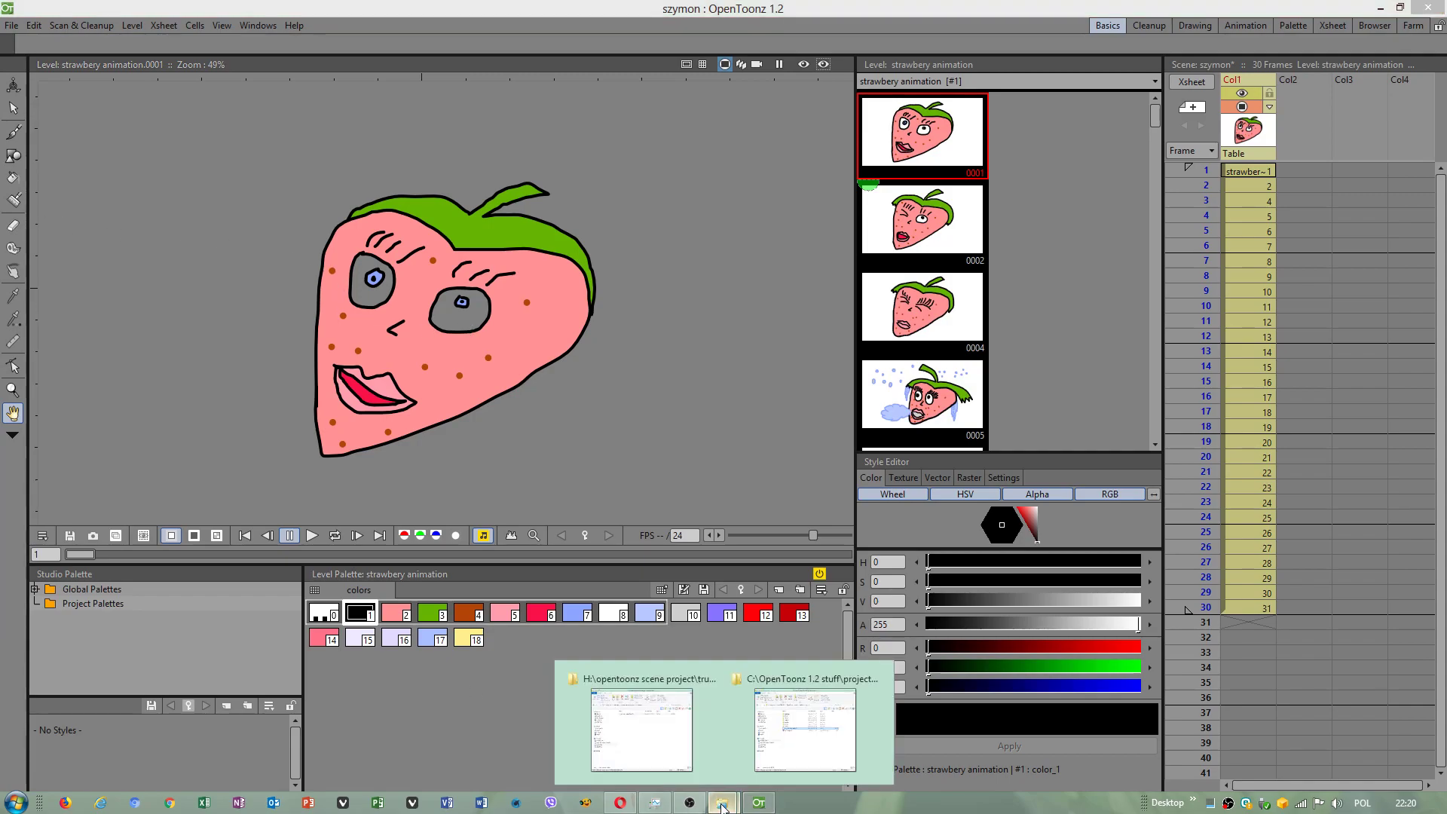
Check strawbery animation.pli in szymon's drawings folder, then browse back to projects.
{"action": "left_click", "coordinate": [805, 730]}
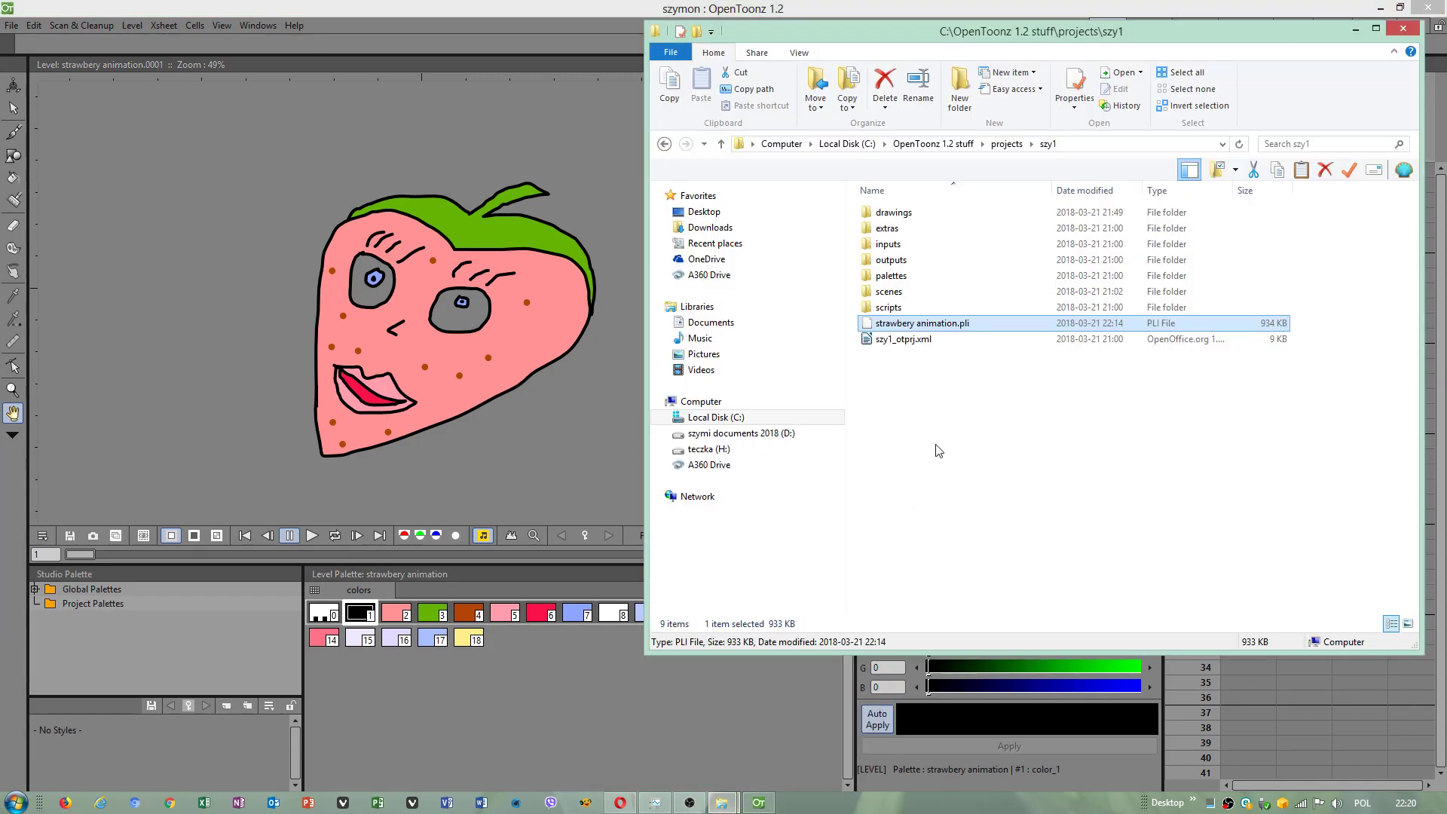
{"action": "left_click", "coordinate": [1007, 144]}
{"action": "double_click", "coordinate": [907, 233]}
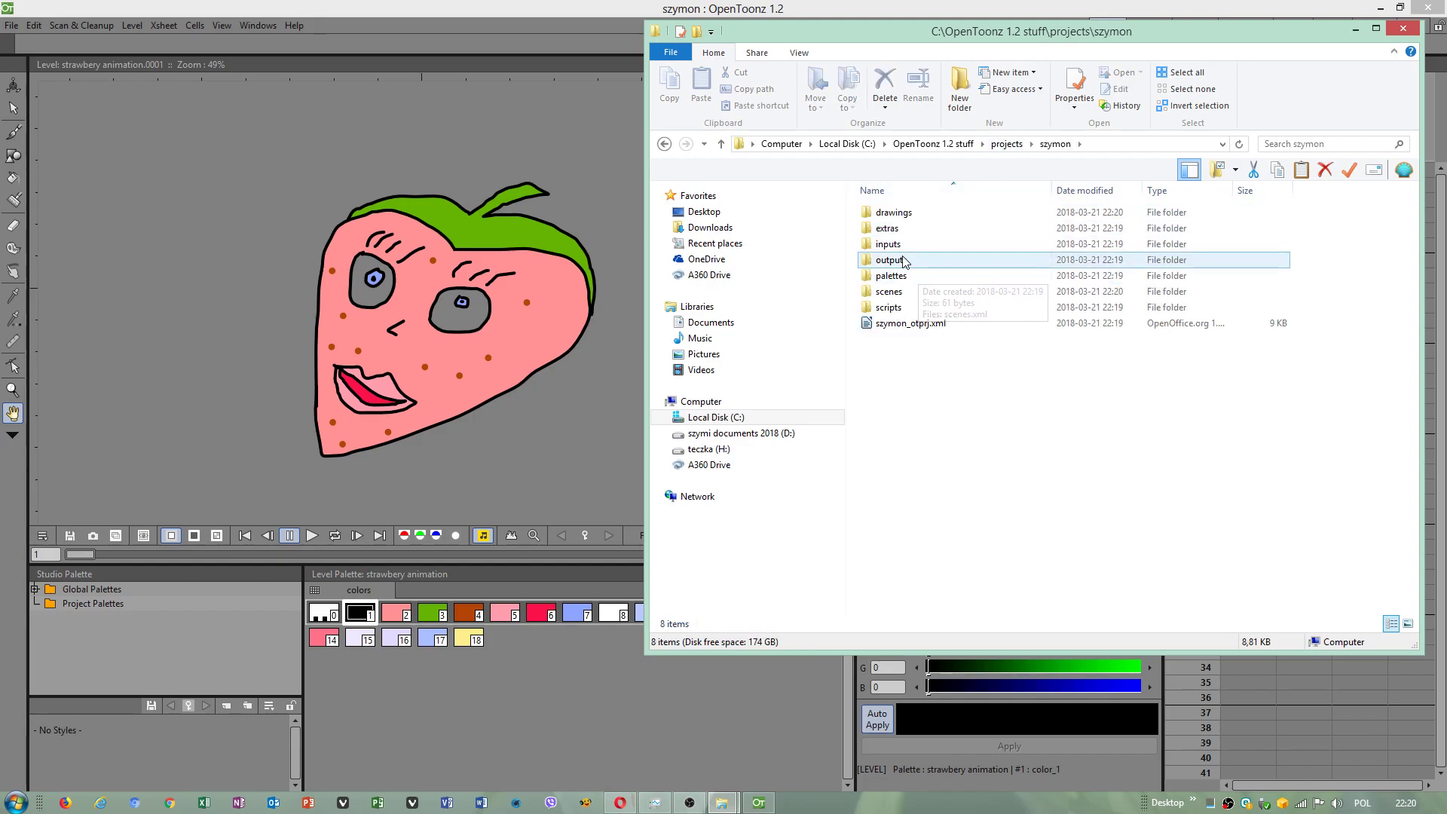
{"action": "double_click", "coordinate": [893, 212]}
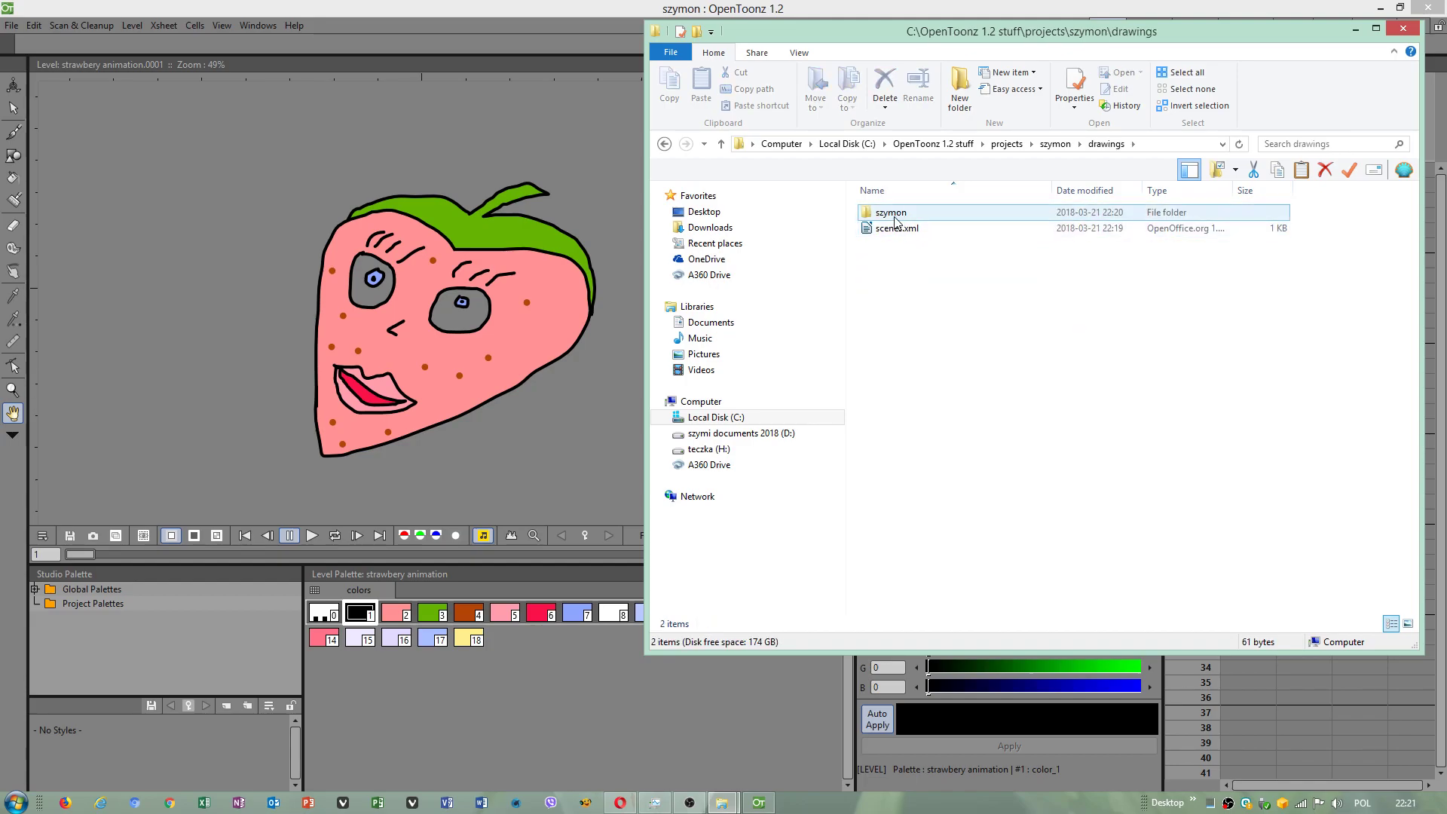
{"action": "double_click", "coordinate": [900, 215]}
{"action": "left_click", "coordinate": [925, 217]}
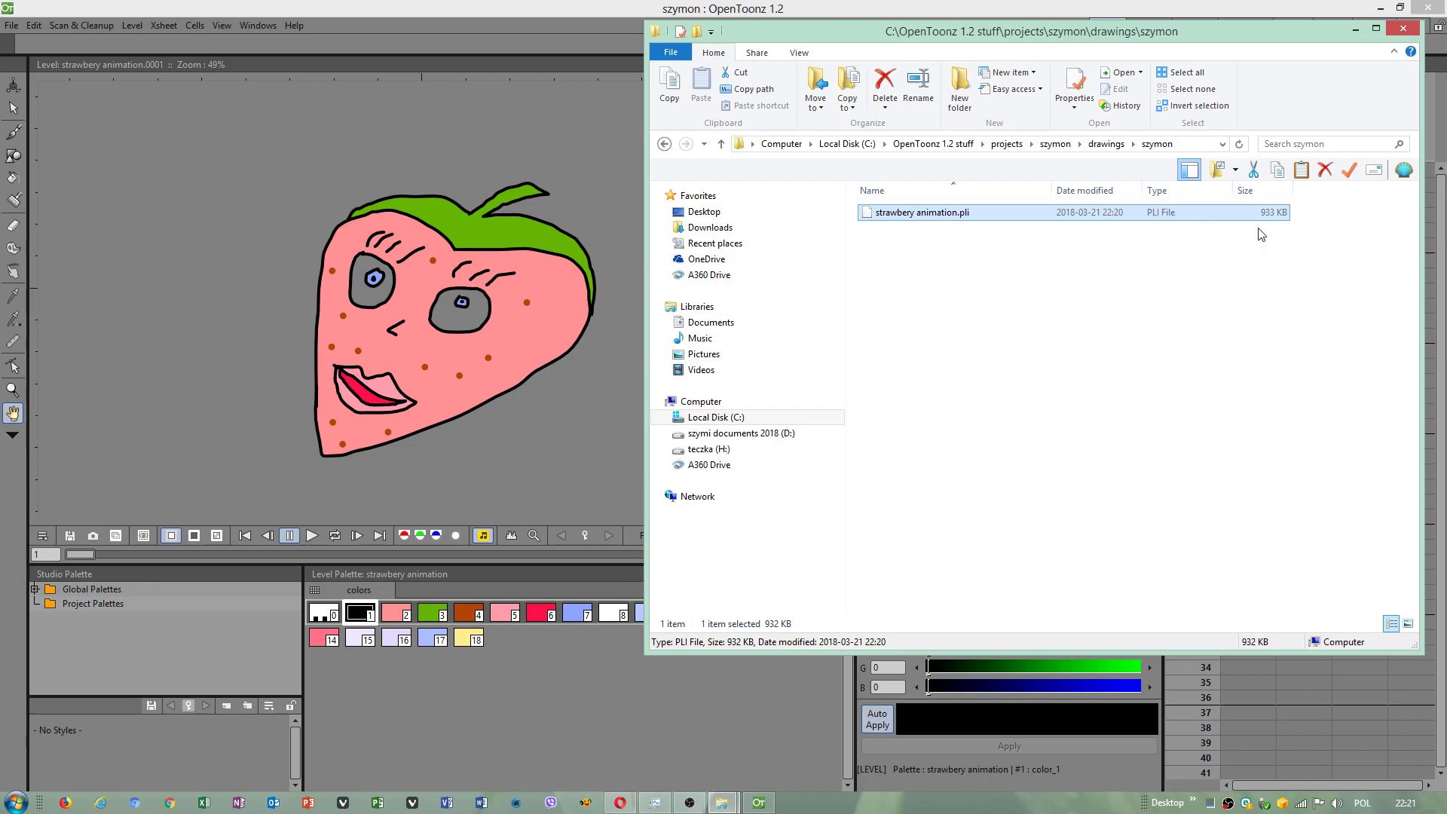
{"action": "left_click", "coordinate": [1188, 339]}
{"action": "left_click", "coordinate": [932, 144]}
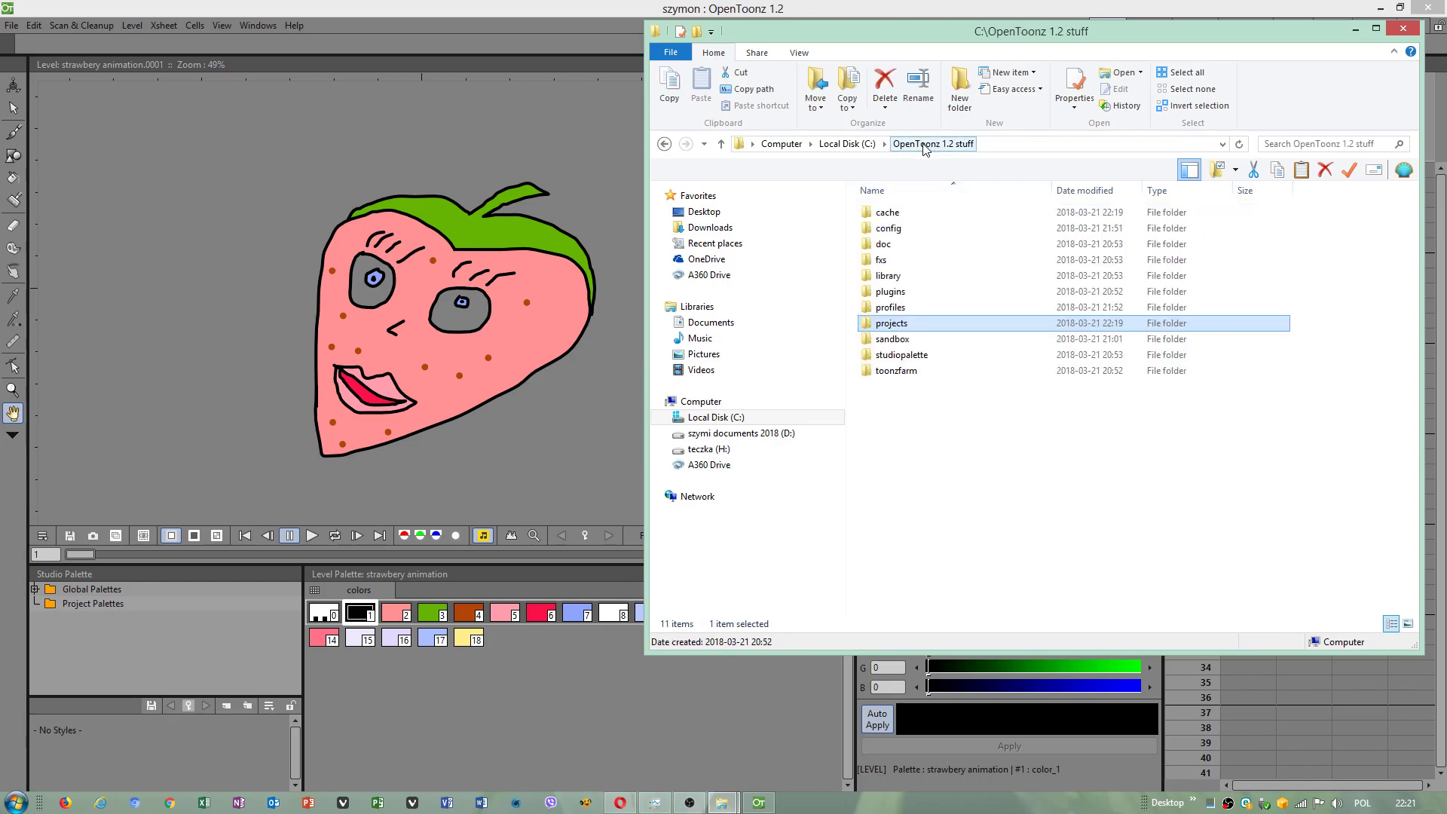
{"action": "double_click", "coordinate": [903, 327]}
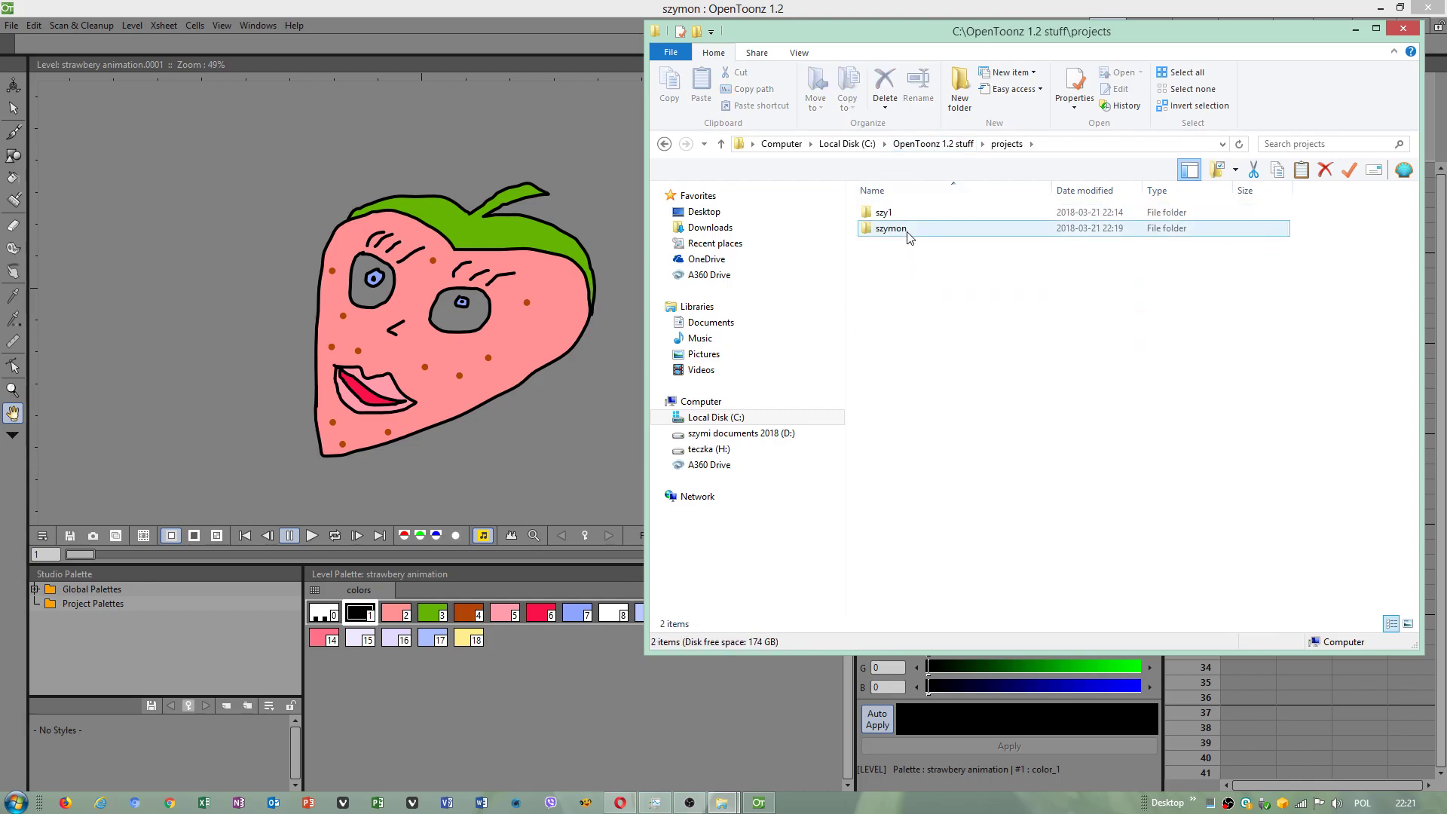
Show strawberry drawing 31 from the level strip and copy it.
{"action": "left_click", "coordinate": [533, 348]}
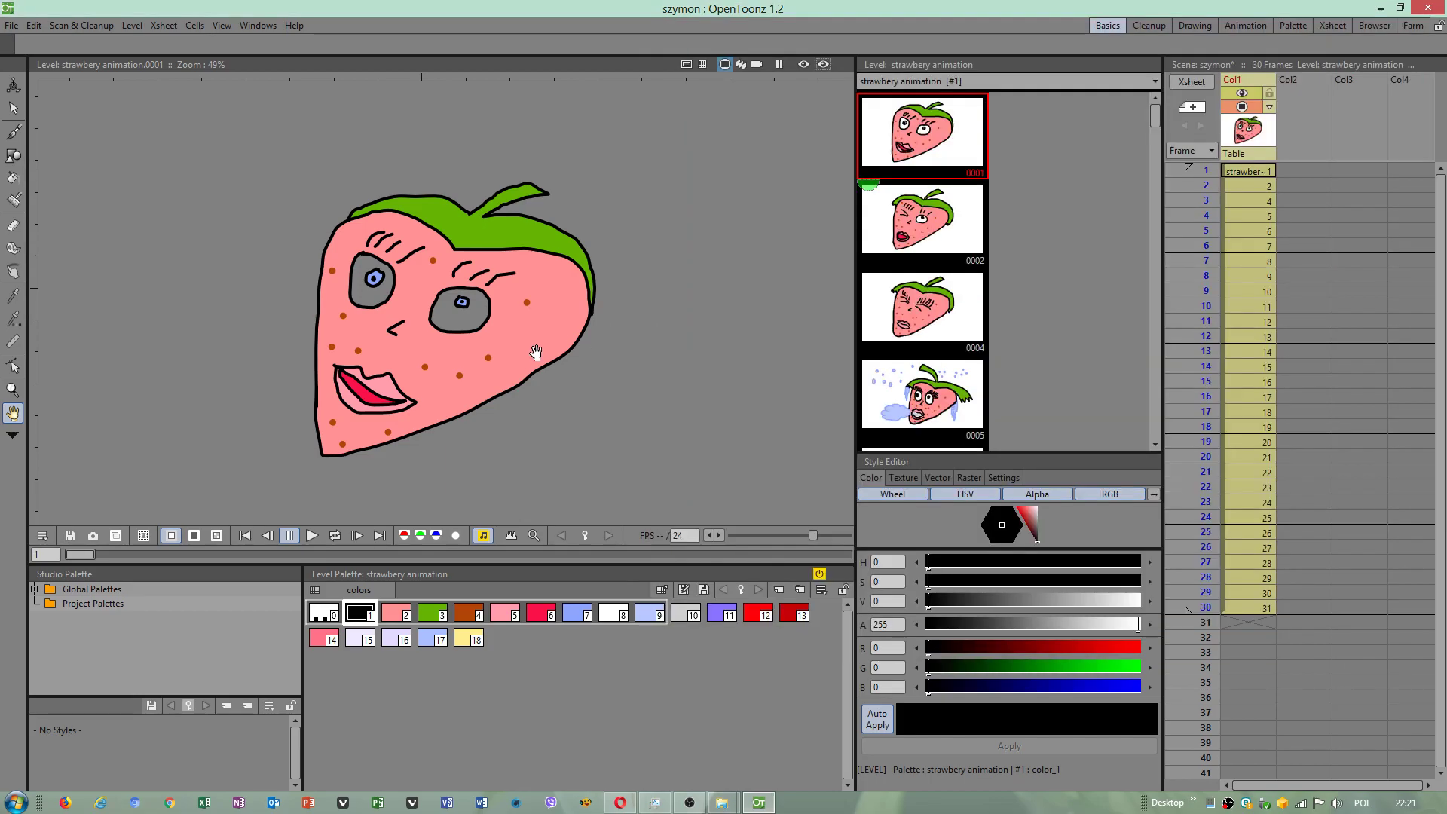
{"action": "left_click_drag", "start_coordinate": [1154, 113], "coordinate": [1154, 427]}
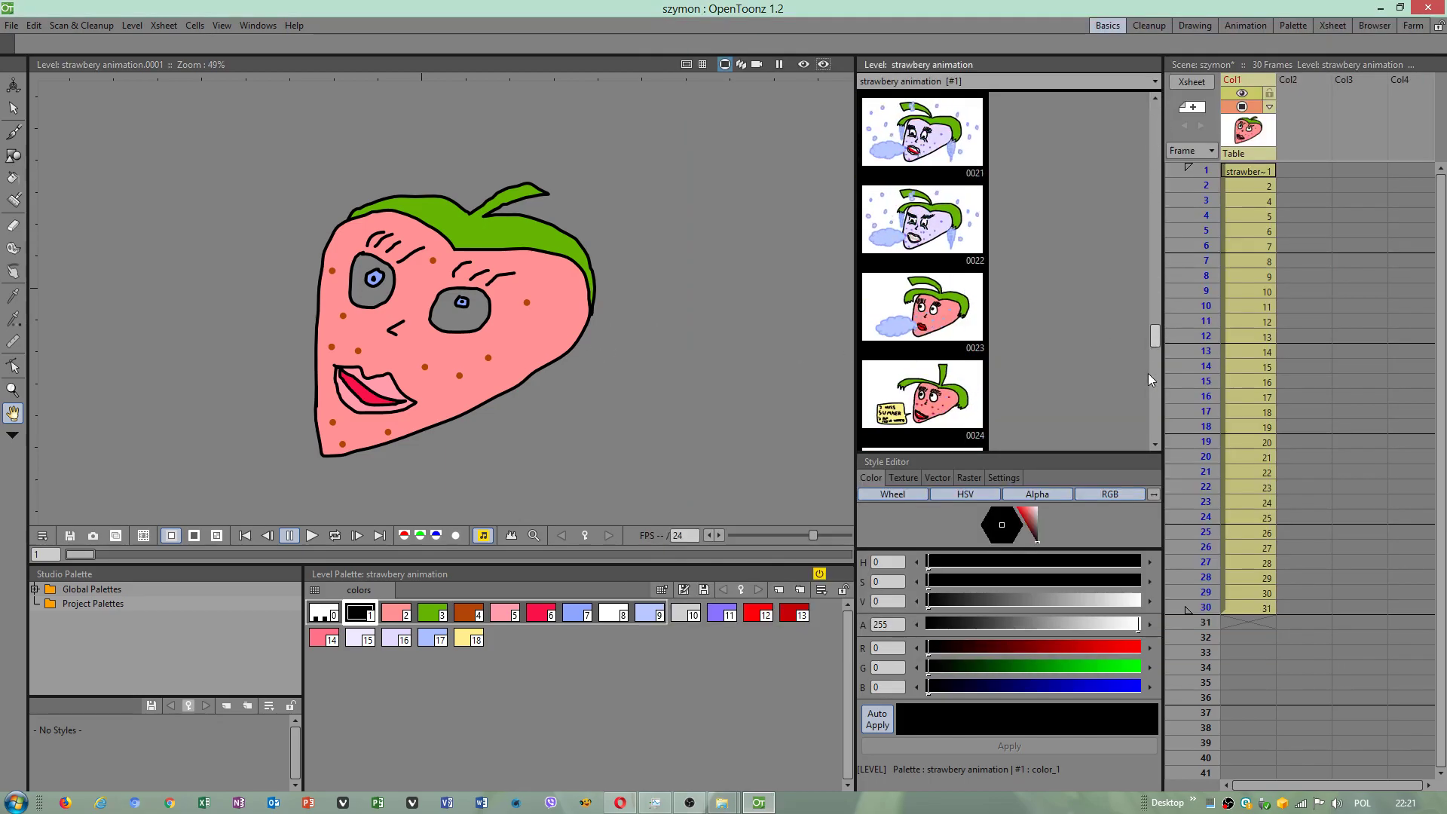
{"action": "left_click", "coordinate": [936, 343]}
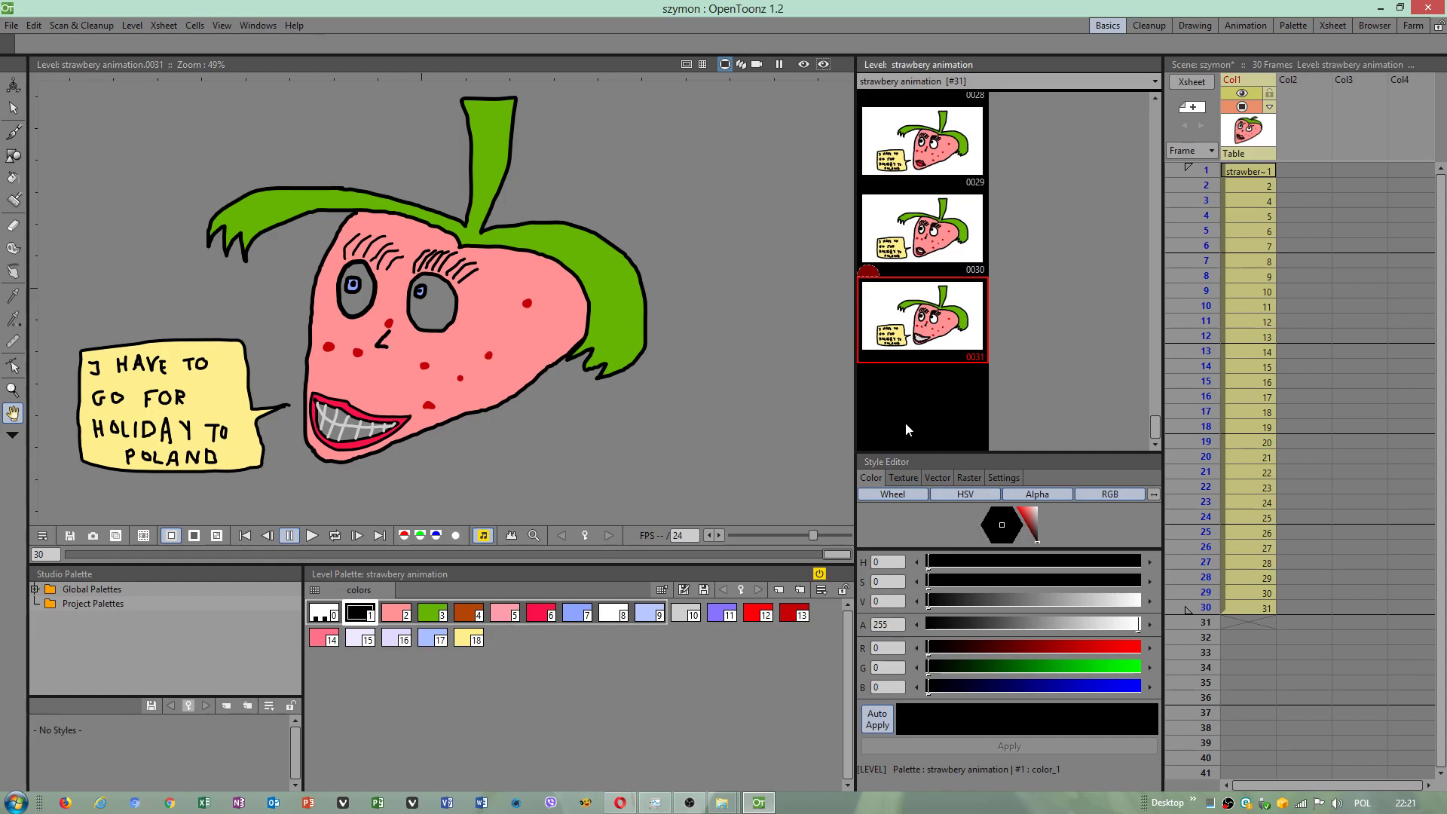
{"action": "right_click", "coordinate": [962, 326]}
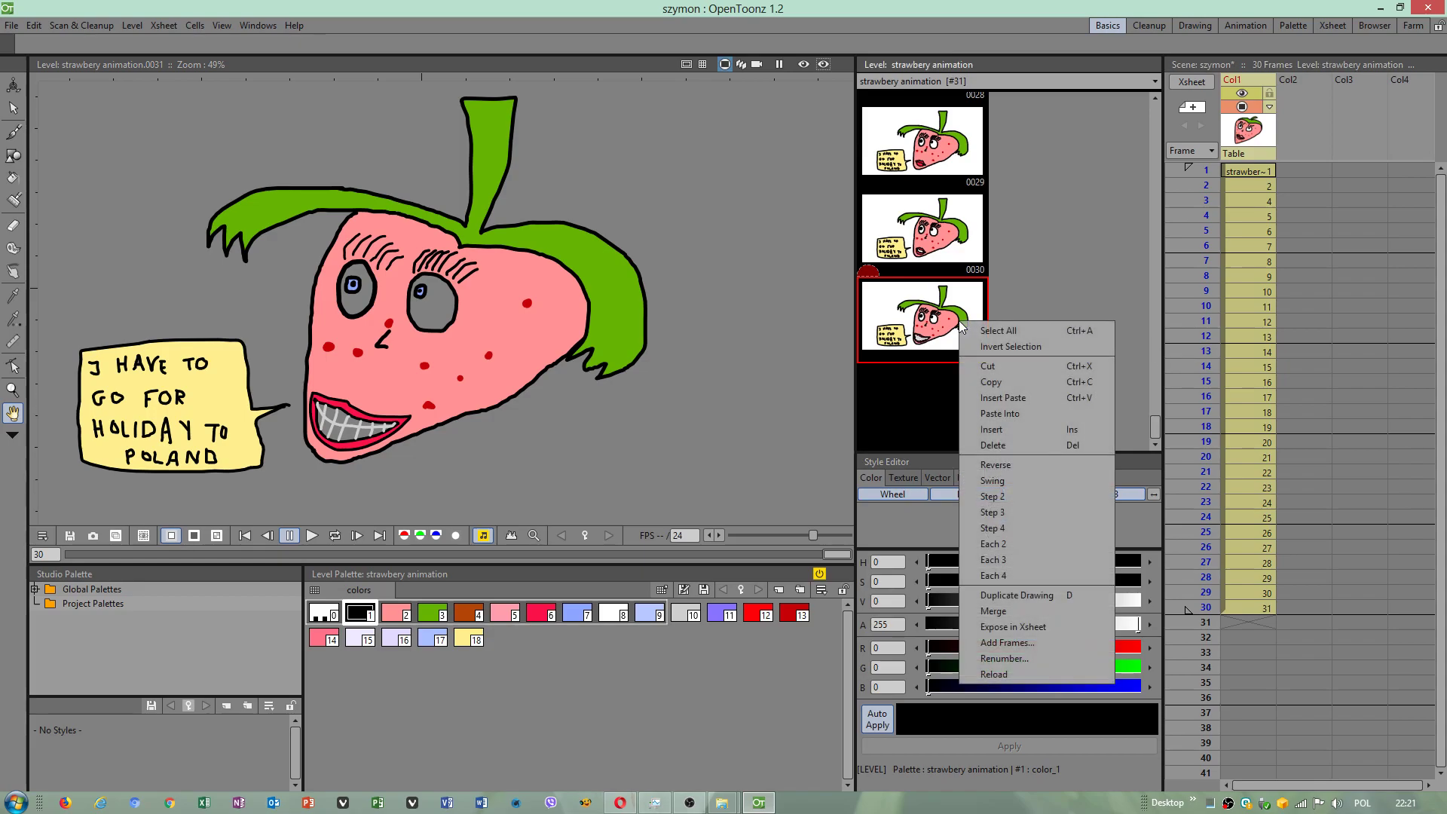
{"action": "left_click", "coordinate": [983, 385]}
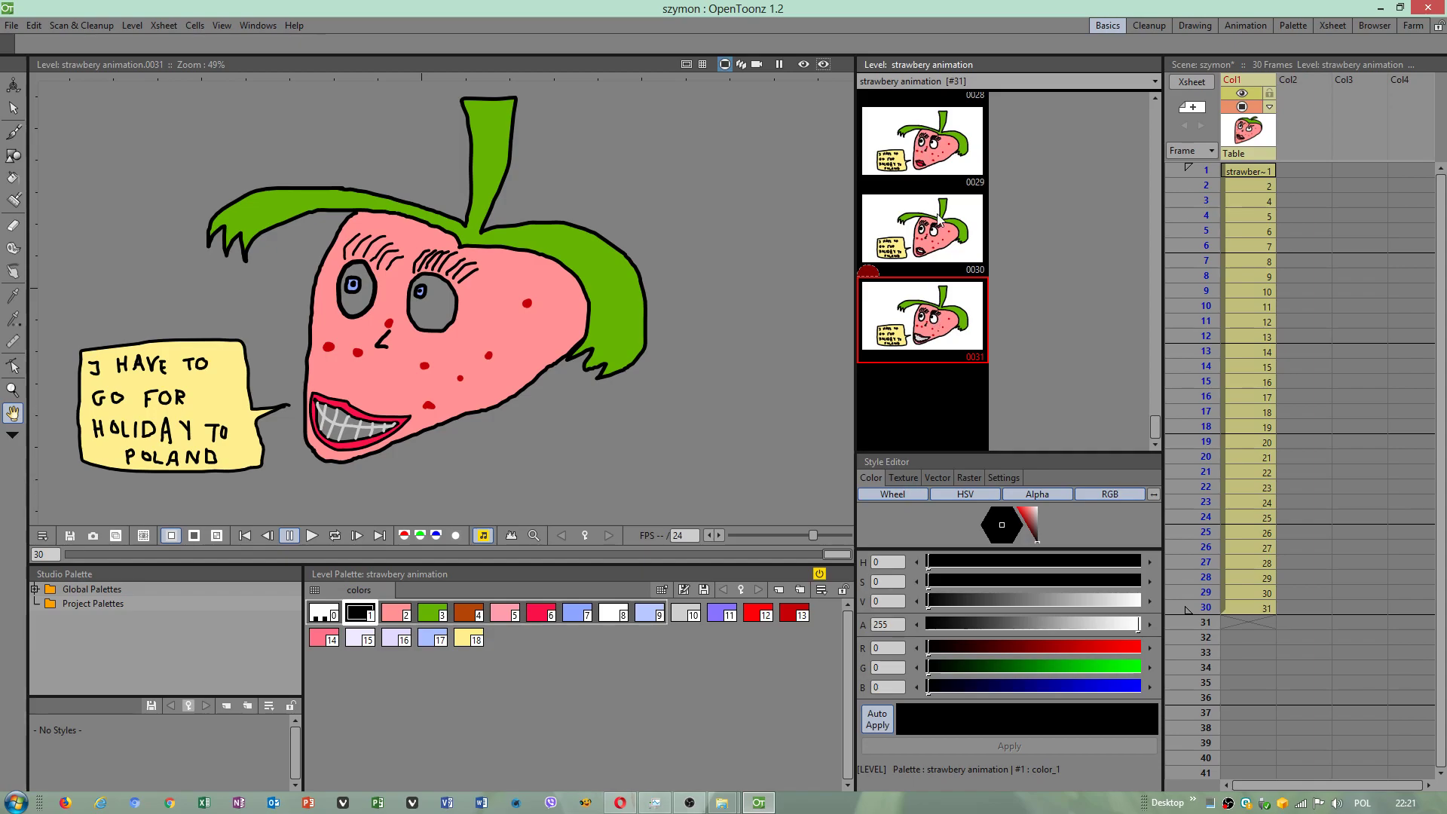
Move through Xsheet frame 30 to the empty frame 31.
{"action": "right_click", "coordinate": [929, 315]}
{"action": "left_click", "coordinate": [974, 385]}
{"action": "left_click", "coordinate": [1244, 608]}
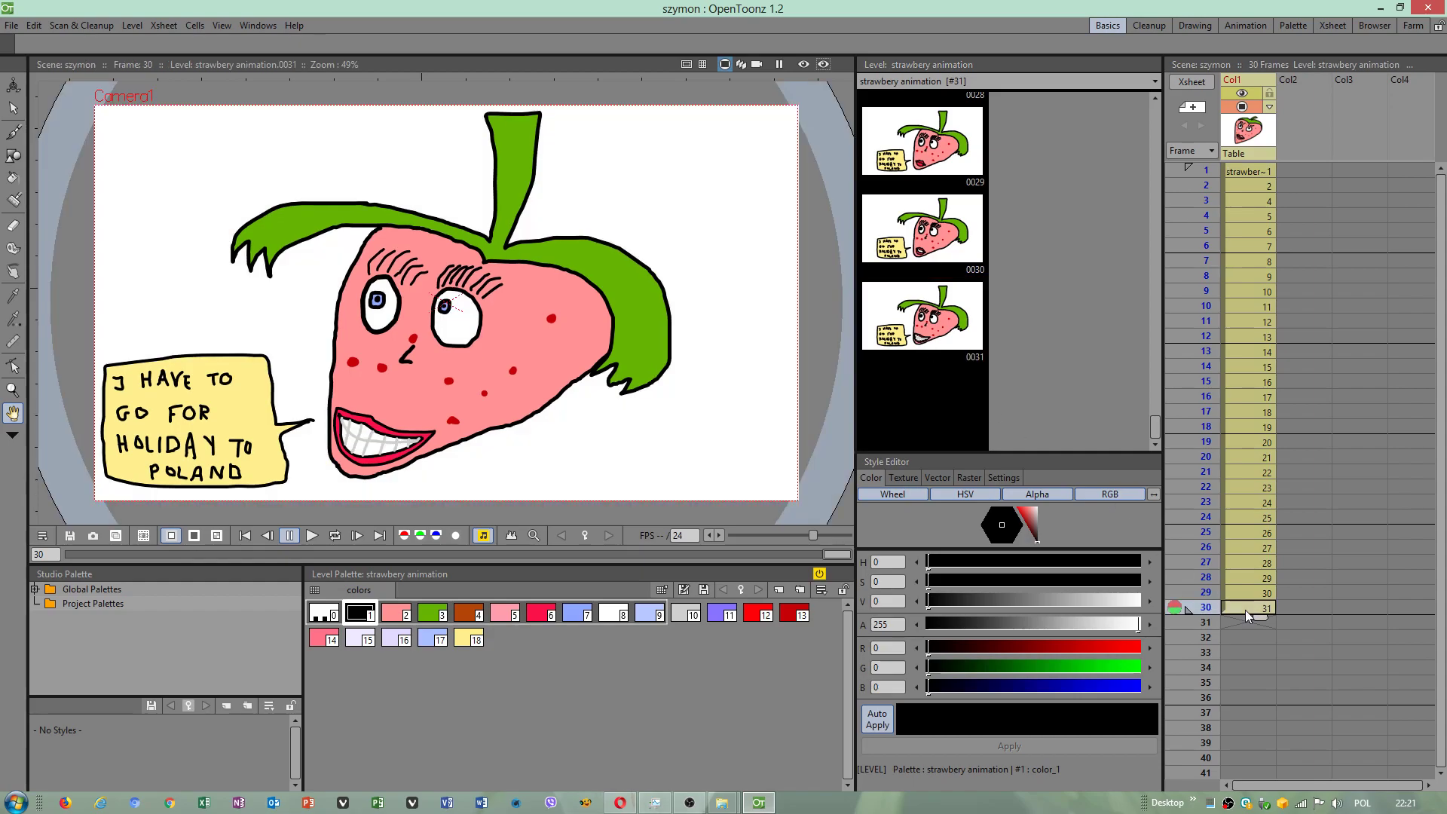
{"action": "left_click", "coordinate": [1249, 624]}
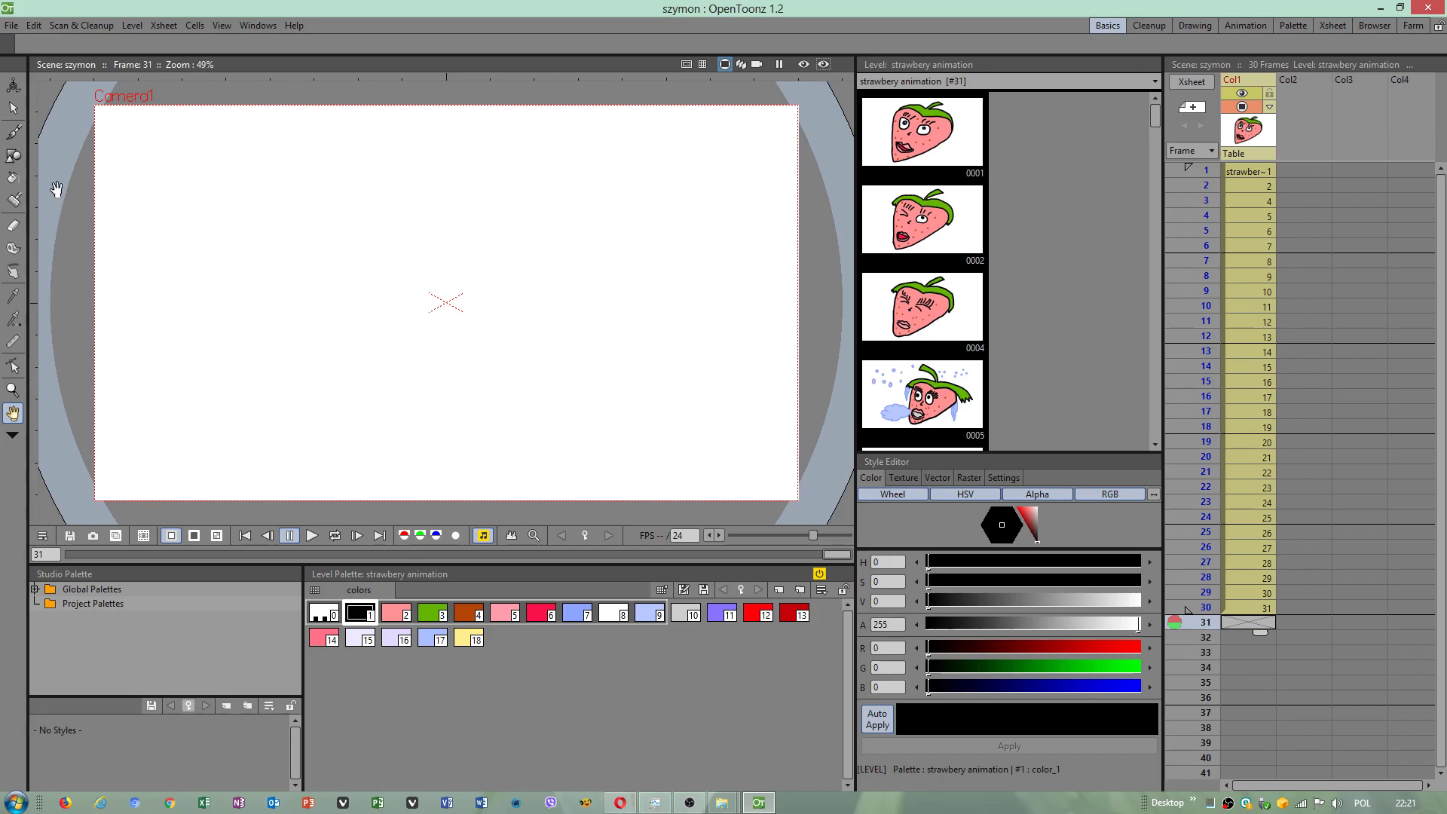
Draw a short brush stroke in frame 31 to create drawing 32.
{"action": "left_click", "coordinate": [12, 134]}
{"action": "left_click_drag", "start_coordinate": [358, 340], "coordinate": [370, 346]}
{"action": "left_click", "coordinate": [13, 224]}
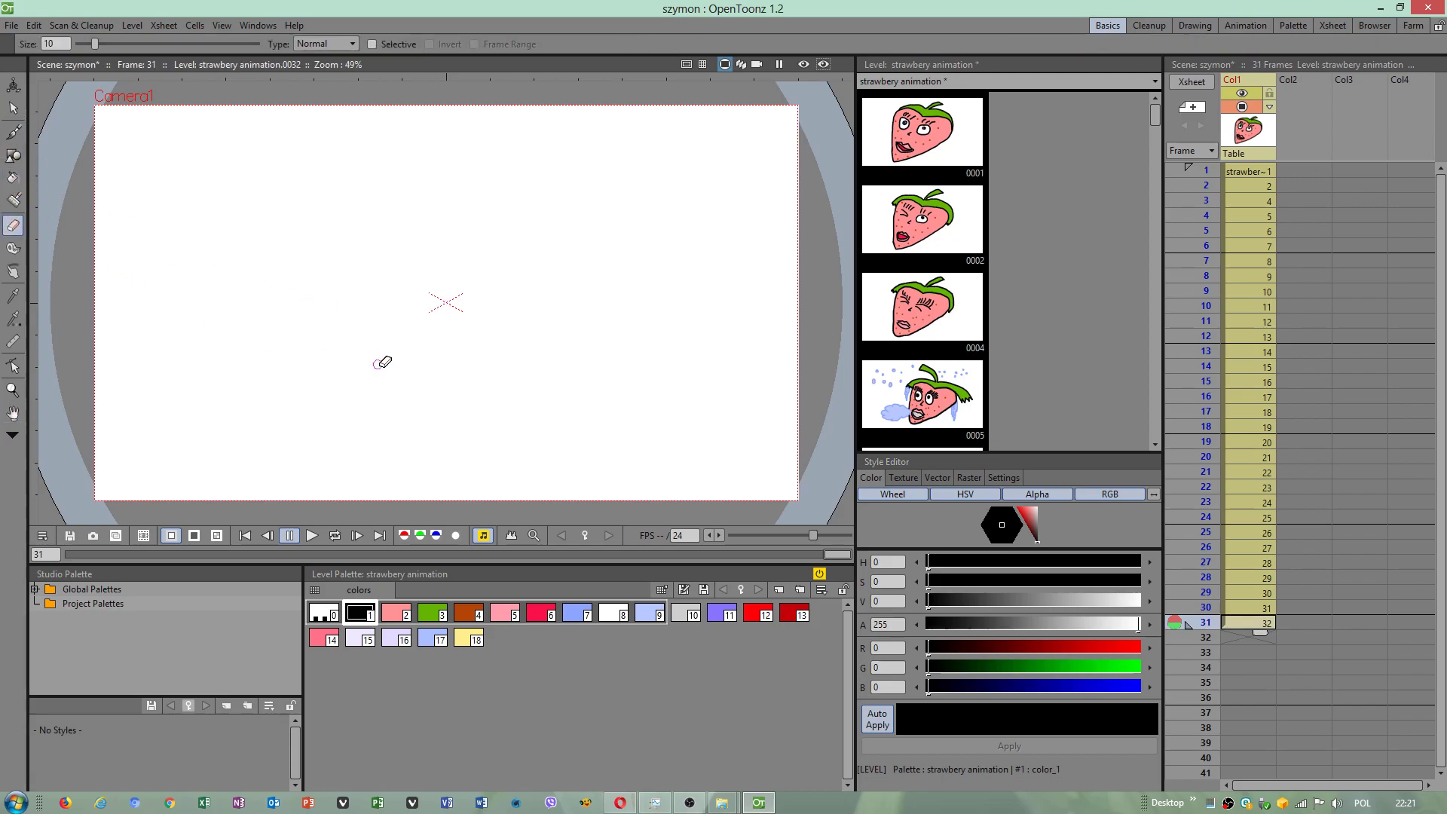
{"action": "key", "text": "Up"}
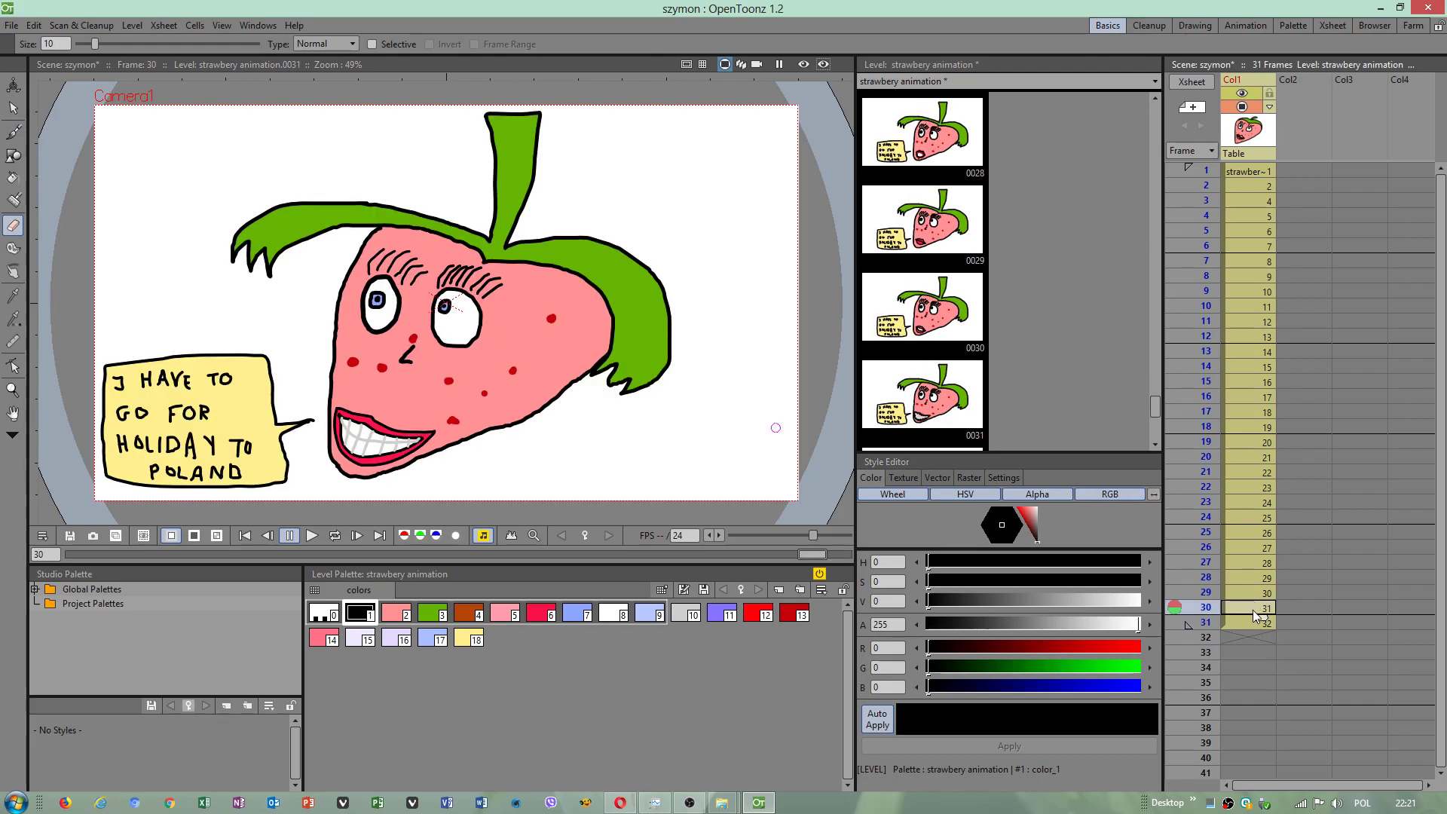
{"action": "key", "text": "Down"}
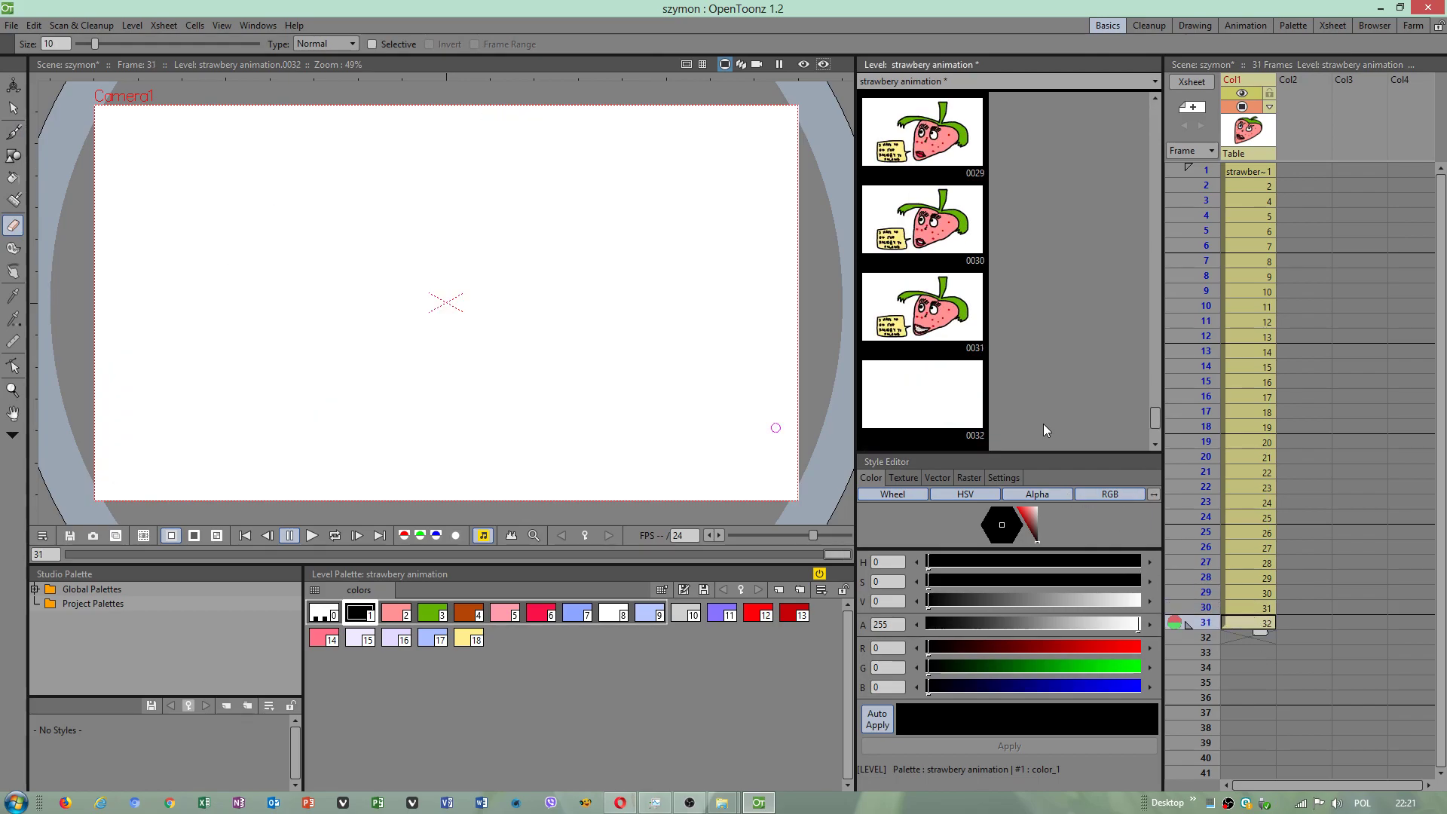
Paste the copied drawing 31 into drawing 32 with Paste Into.
{"action": "left_click", "coordinate": [941, 390]}
{"action": "left_click", "coordinate": [927, 291]}
{"action": "right_click", "coordinate": [927, 292]}
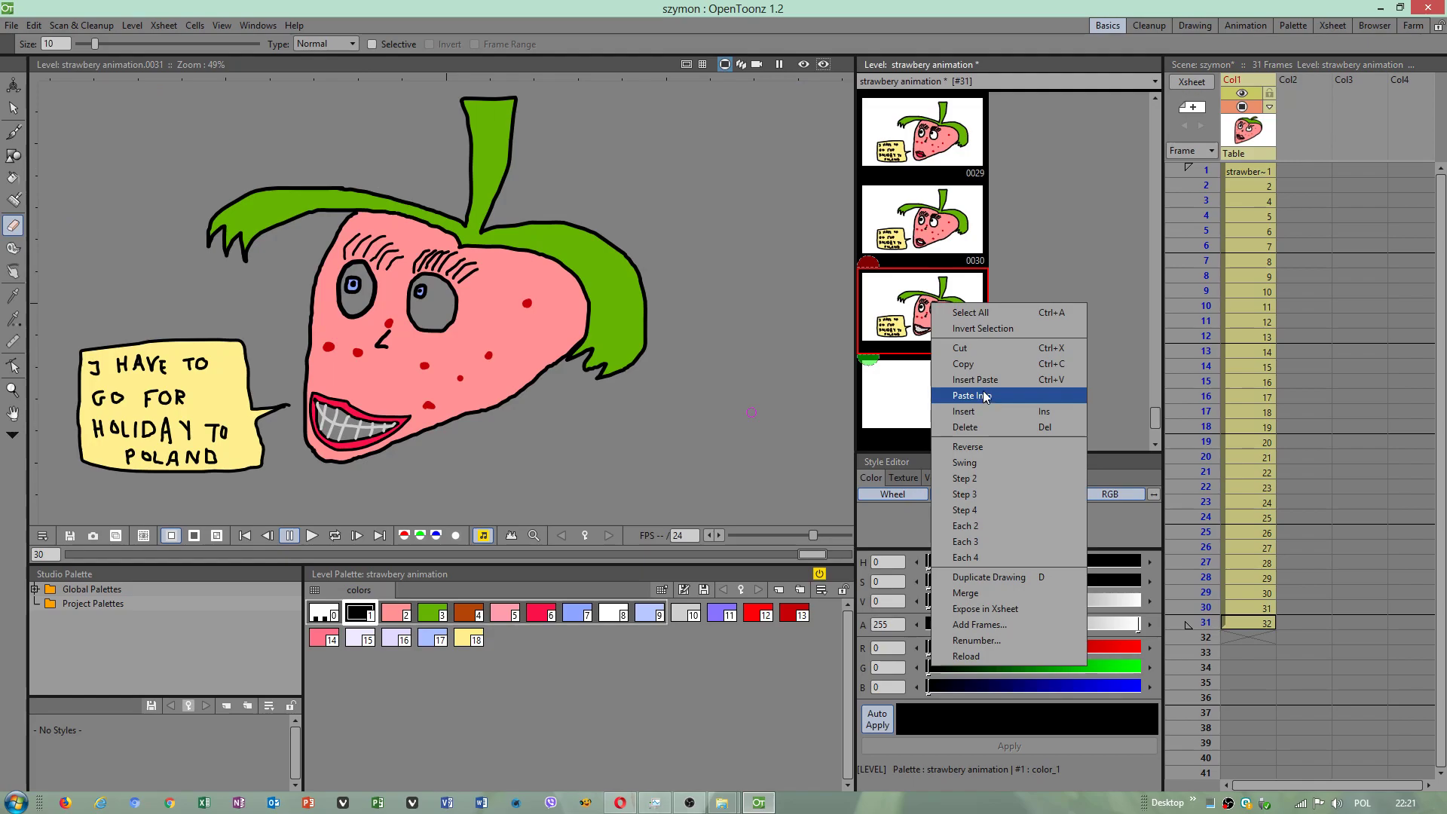
{"action": "left_click", "coordinate": [945, 366]}
{"action": "left_click", "coordinate": [945, 391]}
{"action": "right_click", "coordinate": [945, 391]}
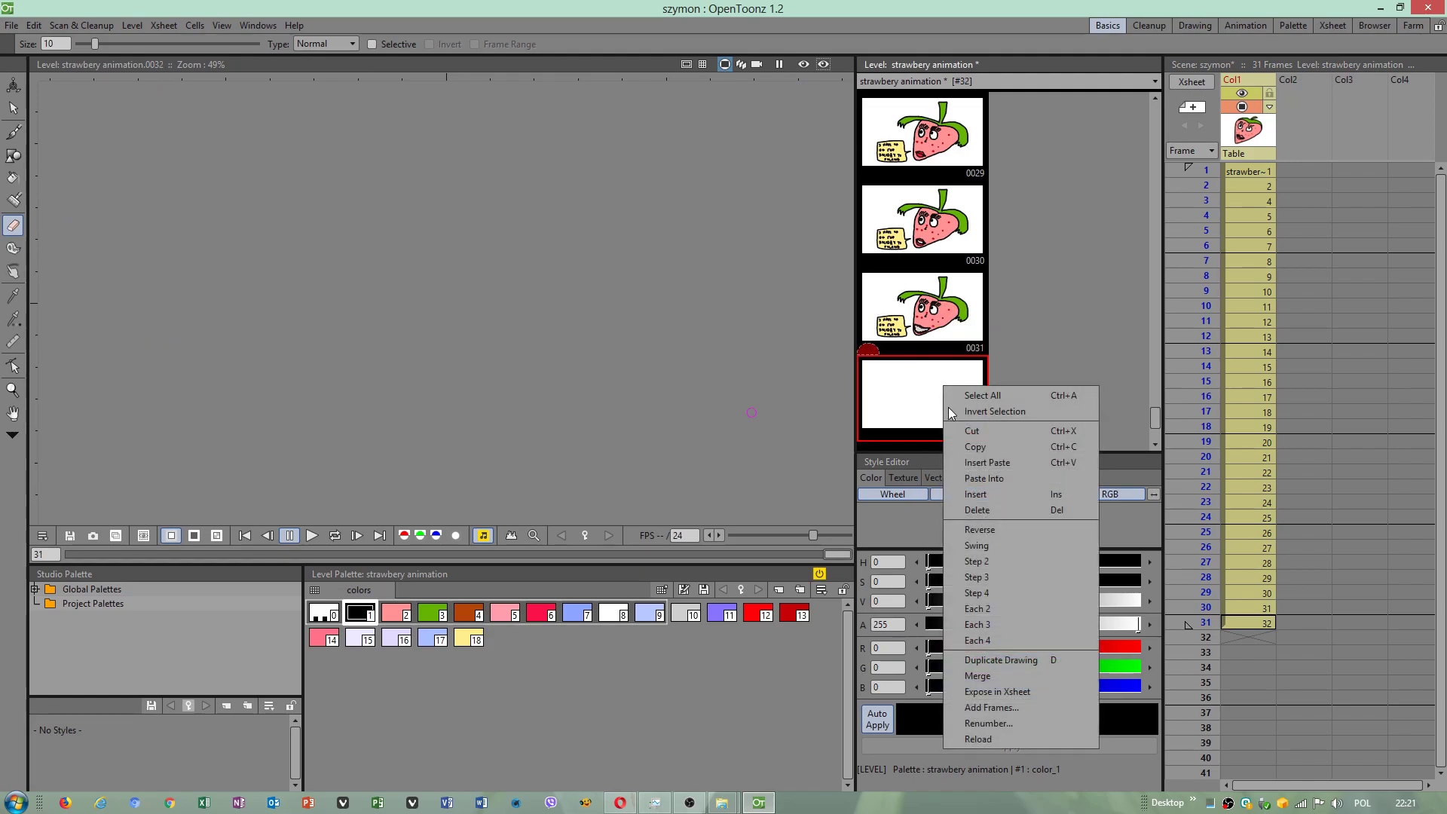
{"action": "left_click", "coordinate": [988, 479]}
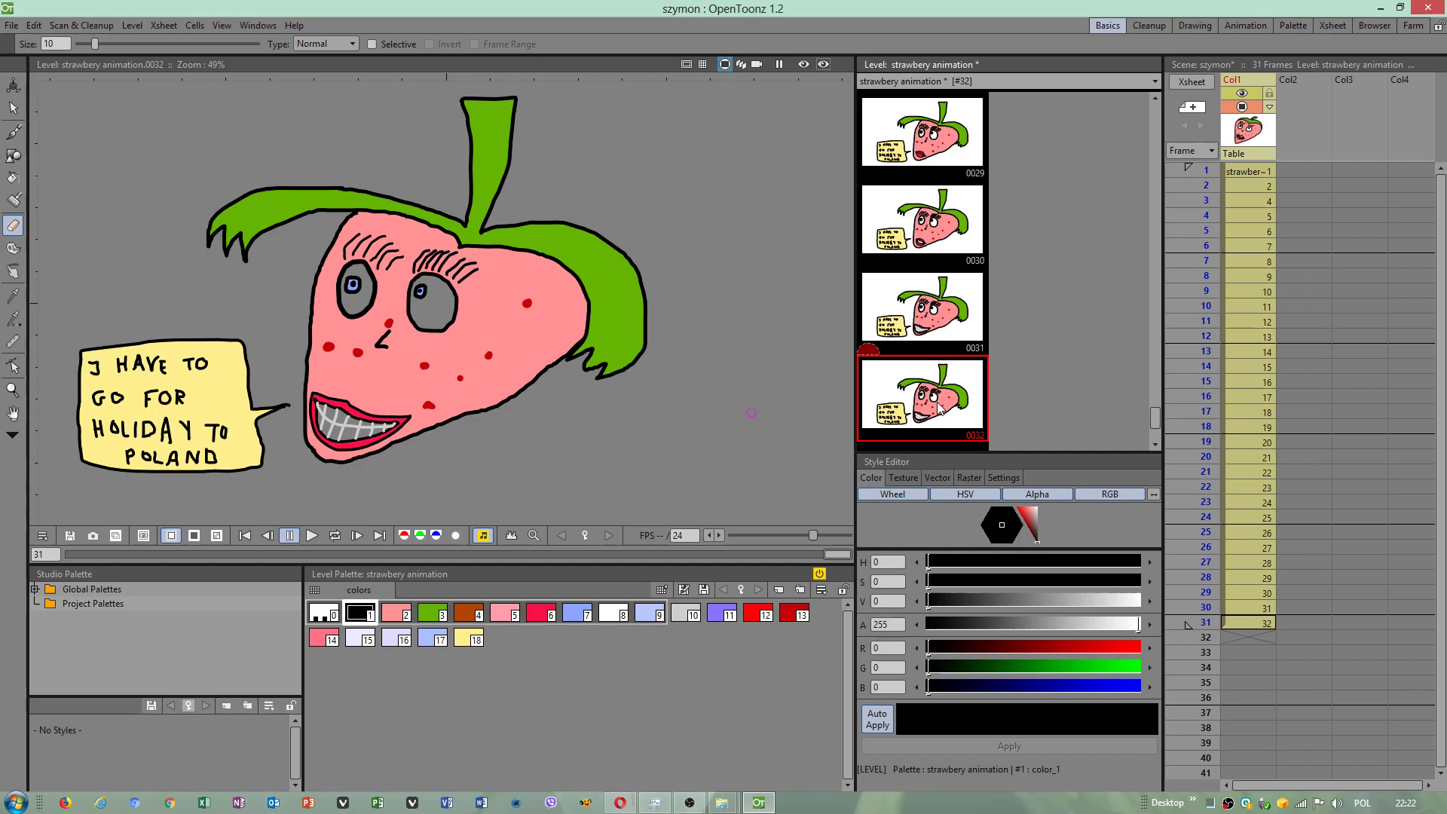
Browse the File menu, then return to frame 31 in the Xsheet.
{"action": "left_click", "coordinate": [11, 25]}
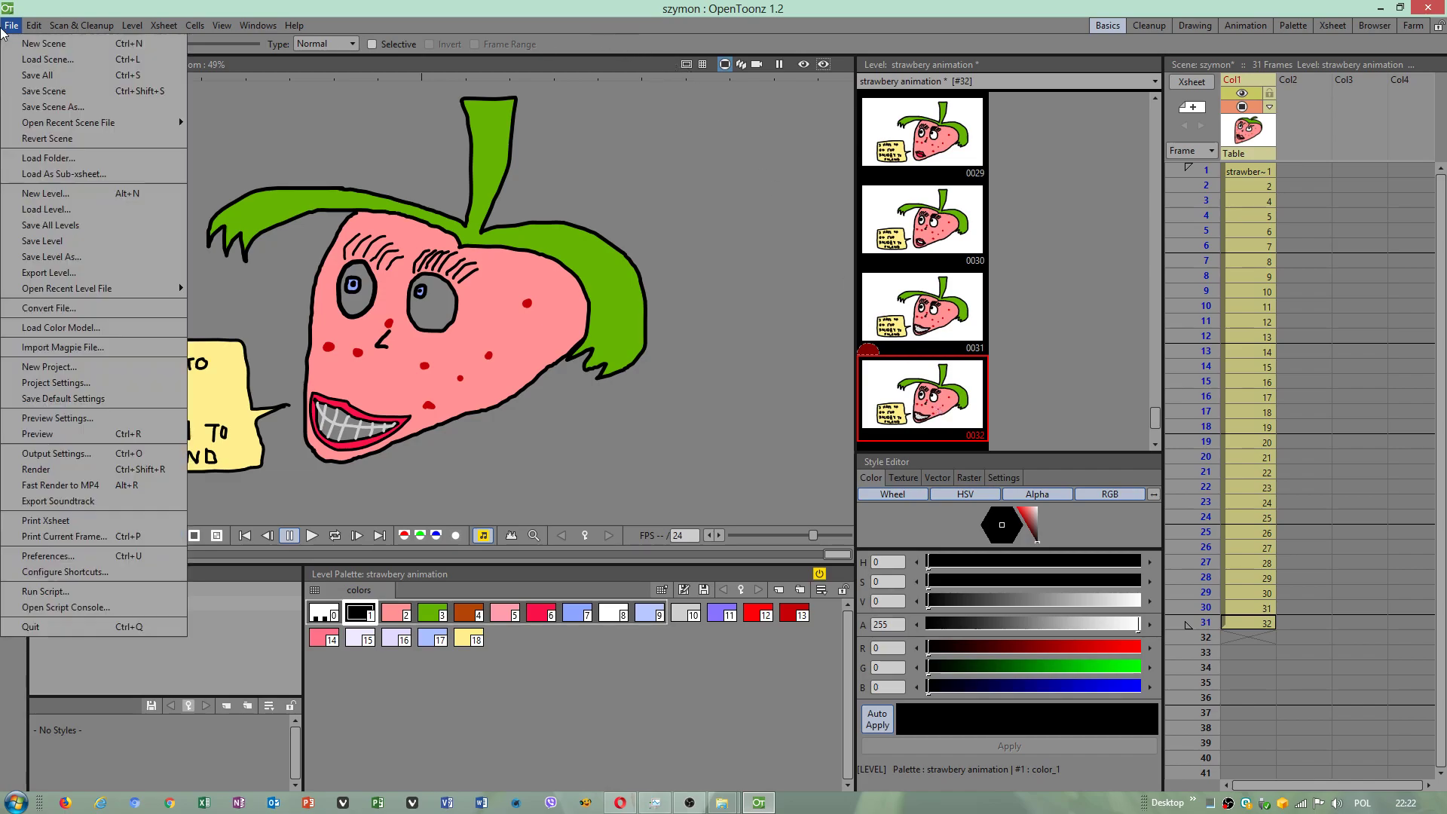
{"action": "left_click", "coordinate": [134, 76]}
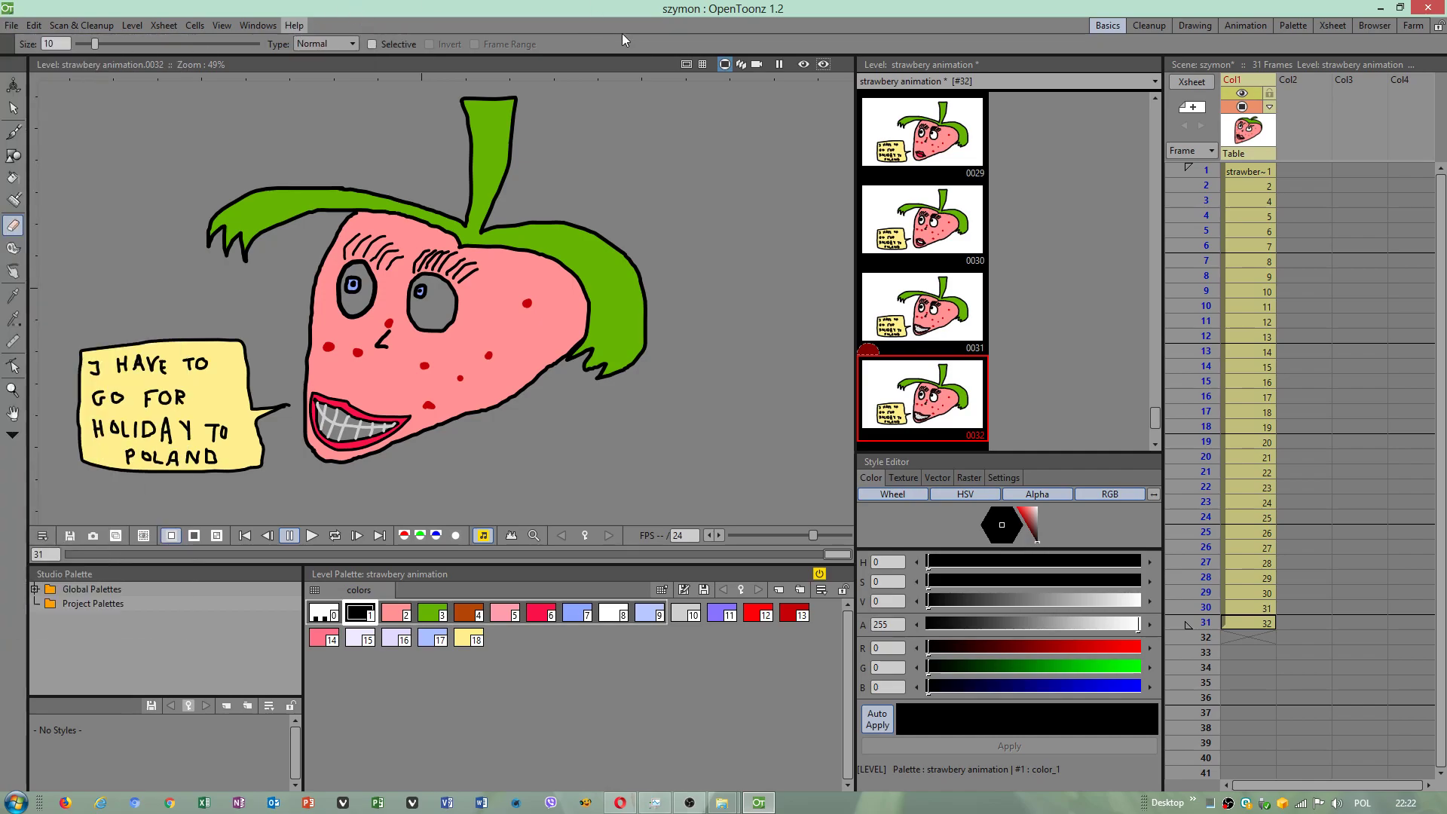
{"action": "left_click", "coordinate": [1246, 623]}
{"action": "scroll", "coordinate": [350, 430], "scroll_direction": "up", "scroll_amount": 2}
{"action": "scroll", "coordinate": [352, 428], "scroll_direction": "up", "scroll_amount": 1}
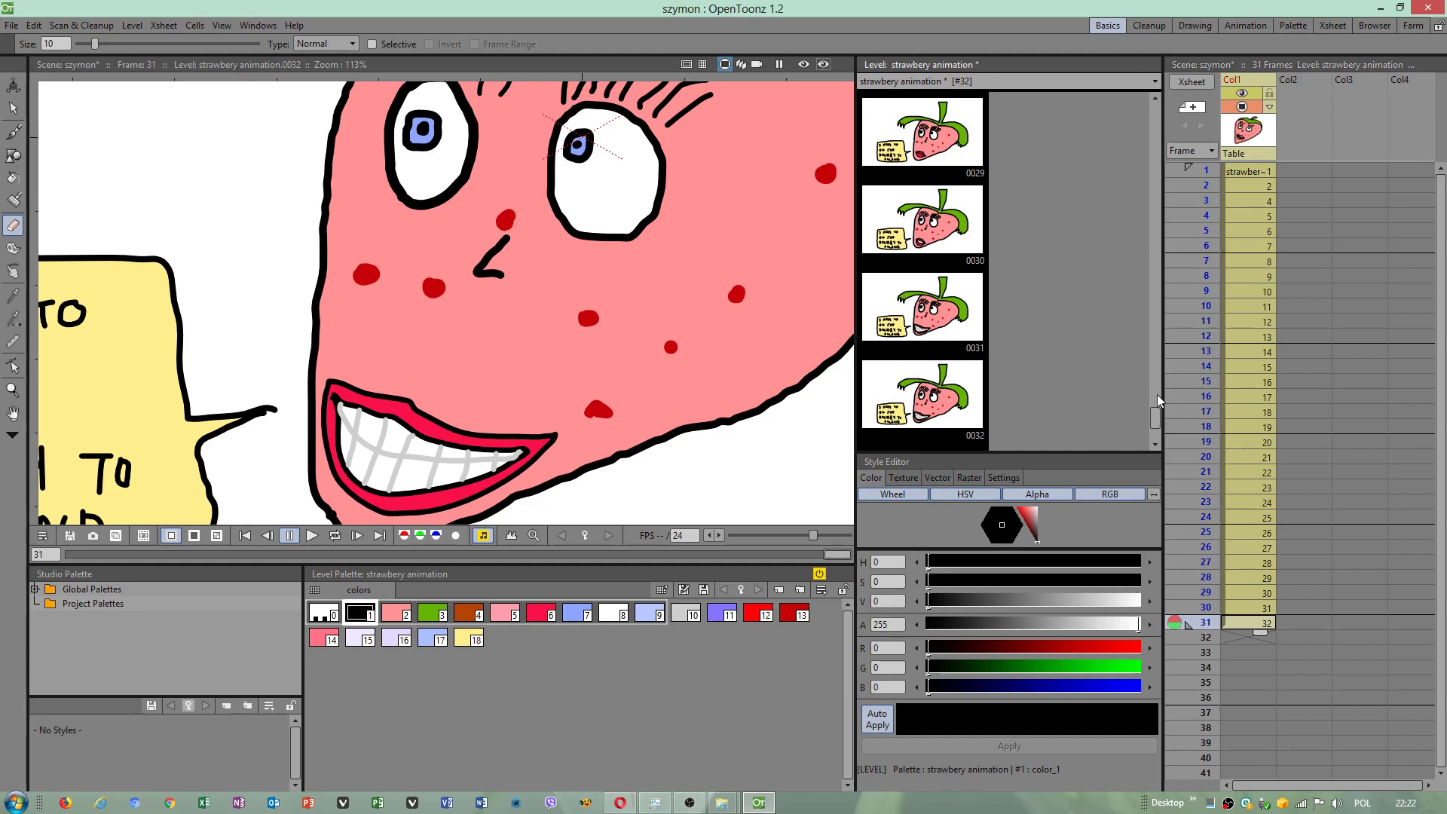
{"action": "scroll", "coordinate": [1158, 399], "scroll_direction": "down", "scroll_amount": 1}
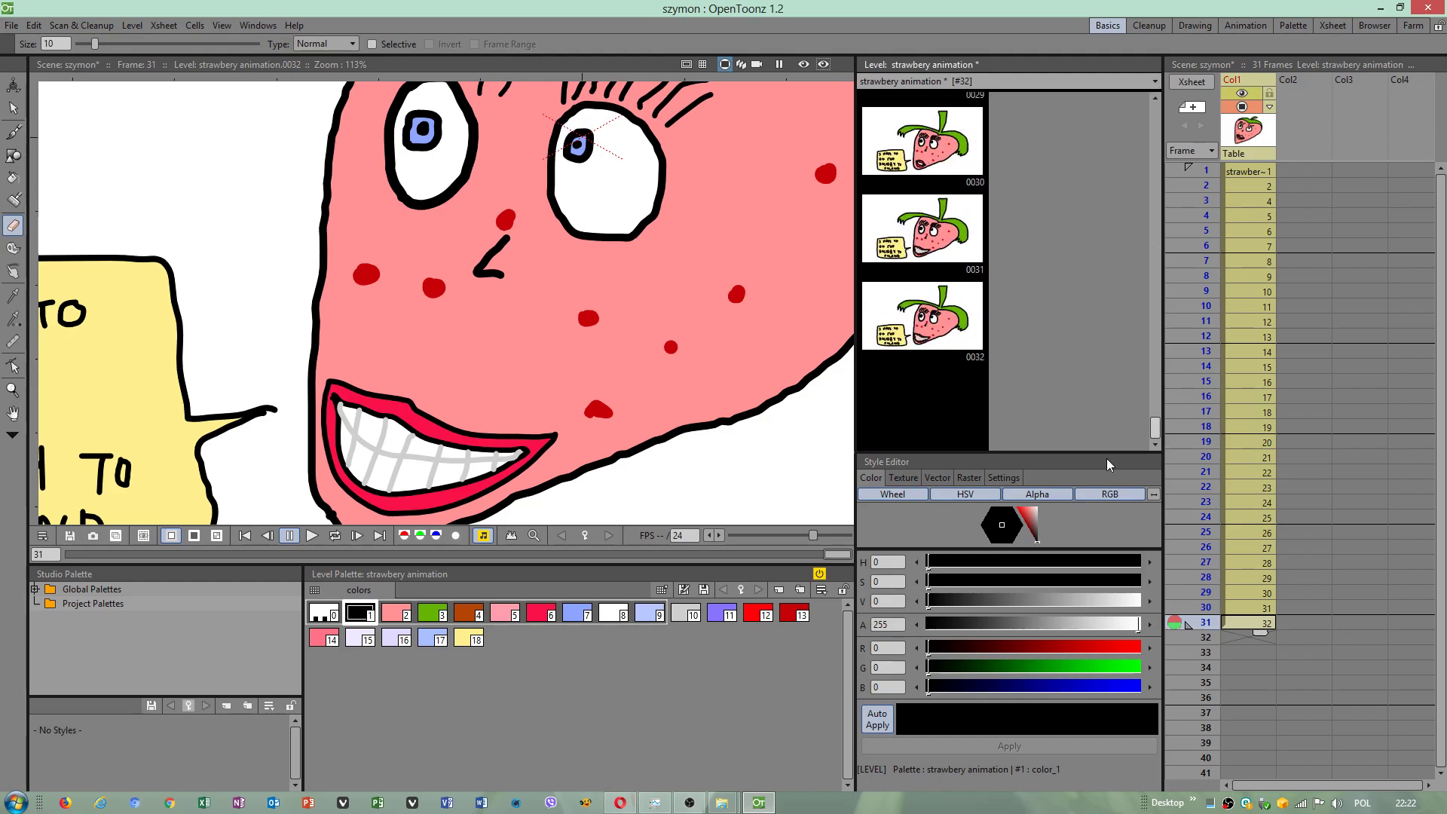
With drawing 31 as onion-skin reference, erase drawing 32's red lips and left teeth.
{"action": "left_click", "coordinate": [871, 390]}
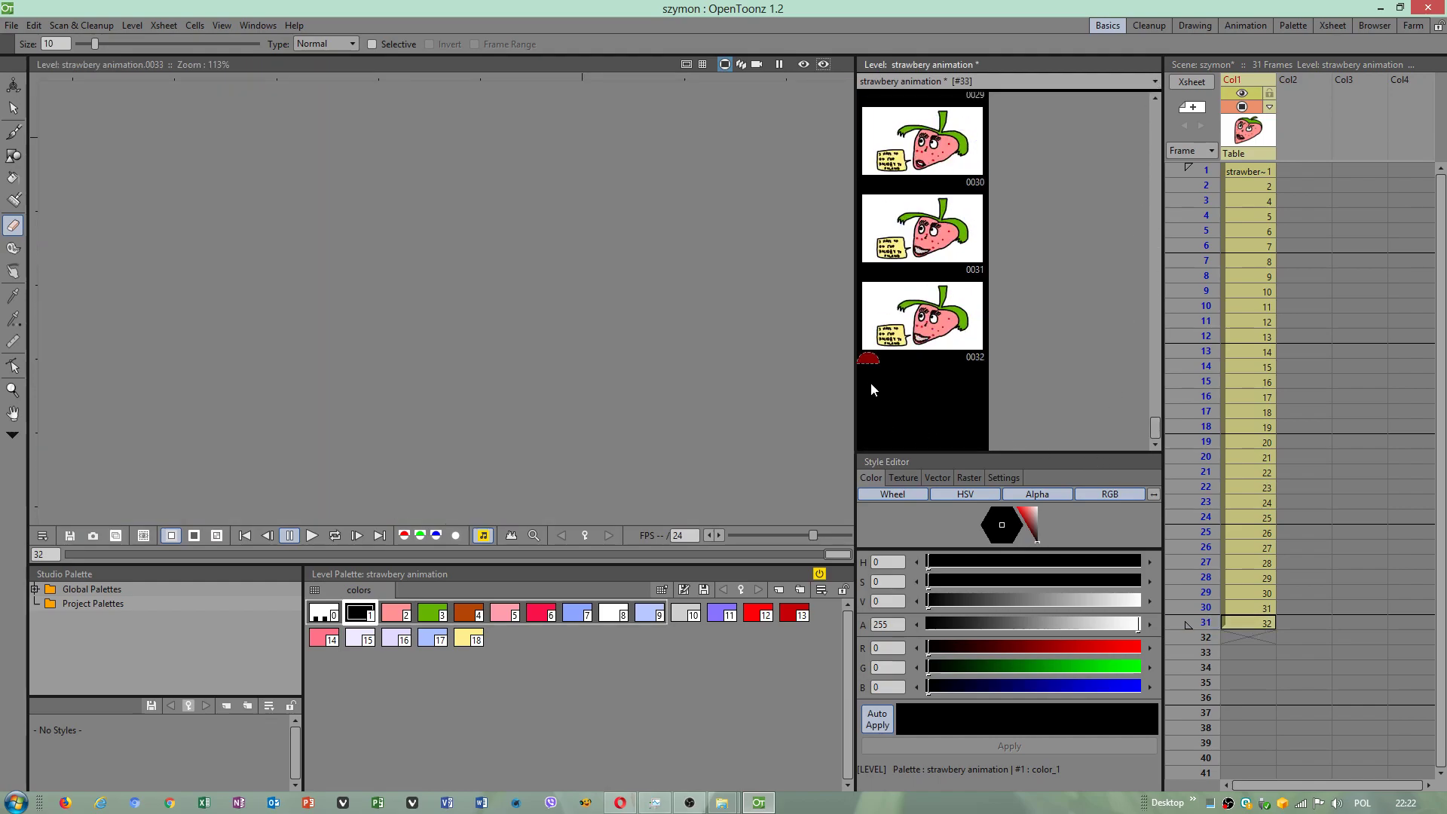
{"action": "left_click", "coordinate": [868, 326]}
{"action": "left_click", "coordinate": [868, 326]}
{"action": "left_click", "coordinate": [940, 321]}
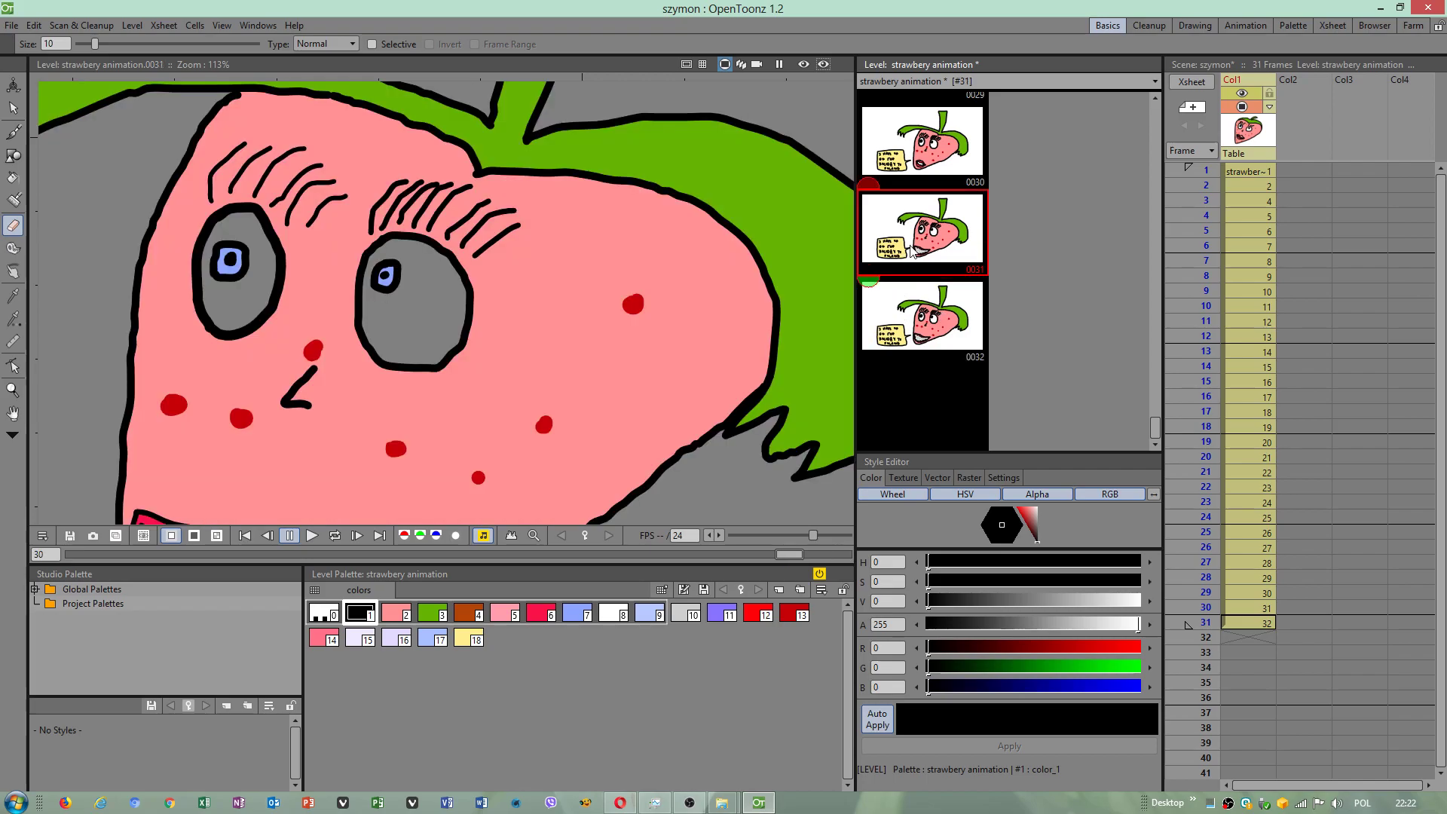
{"action": "scroll", "coordinate": [516, 321], "scroll_direction": "down", "scroll_amount": 1}
{"action": "scroll", "coordinate": [515, 322], "scroll_direction": "down", "scroll_amount": 2}
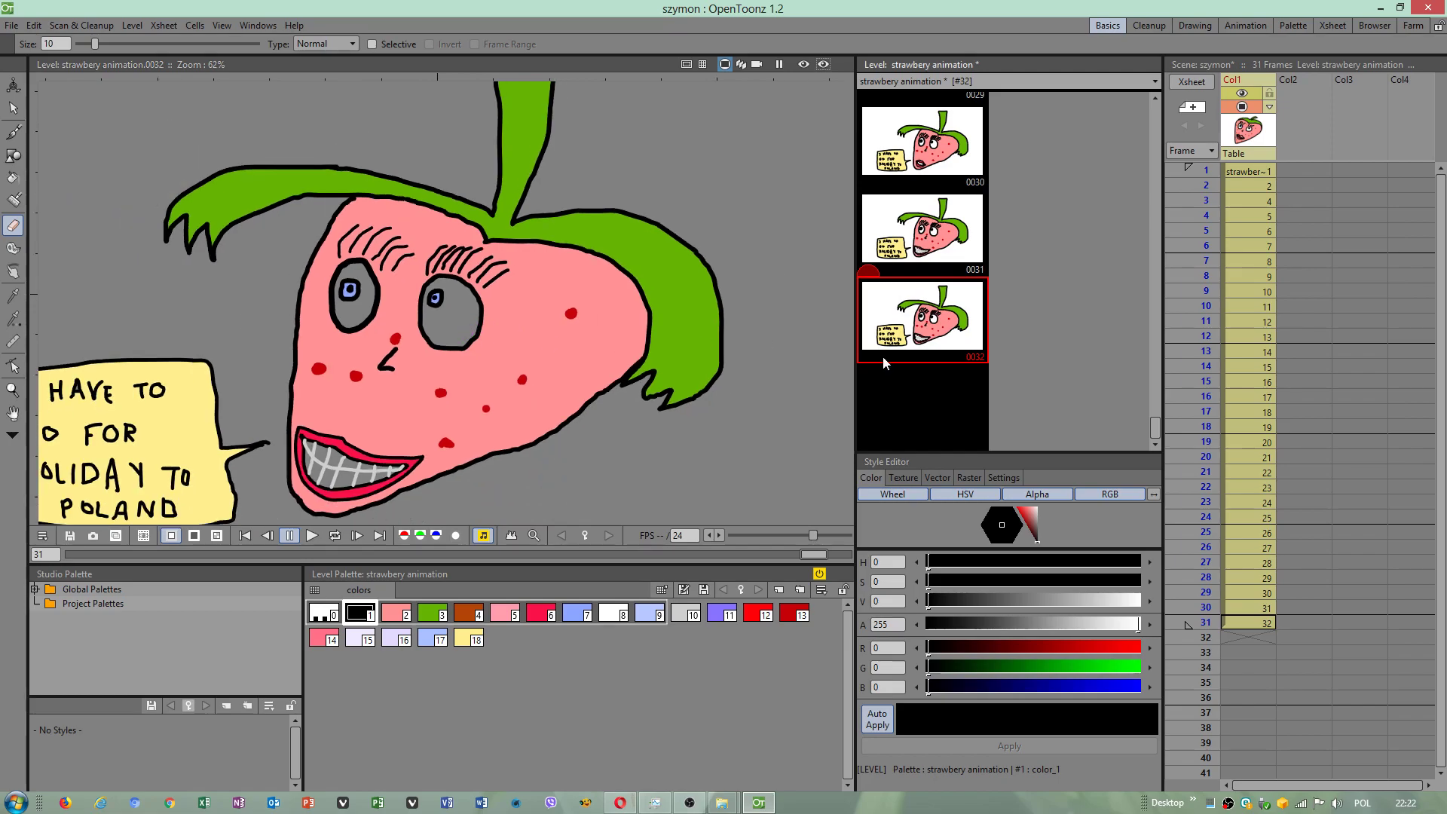
{"action": "left_click", "coordinate": [868, 236]}
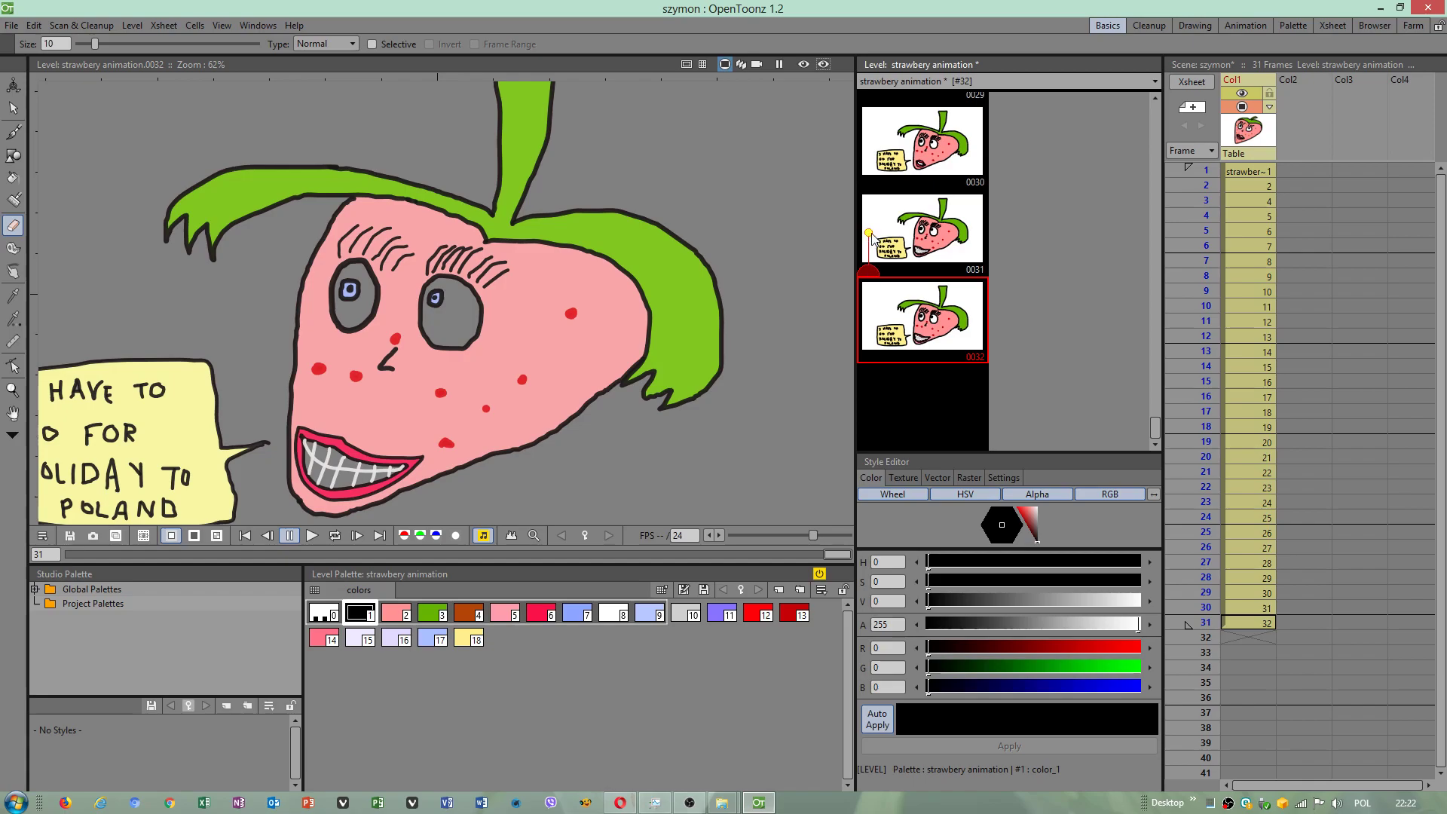
{"action": "scroll", "coordinate": [323, 447], "scroll_direction": "up", "scroll_amount": 1}
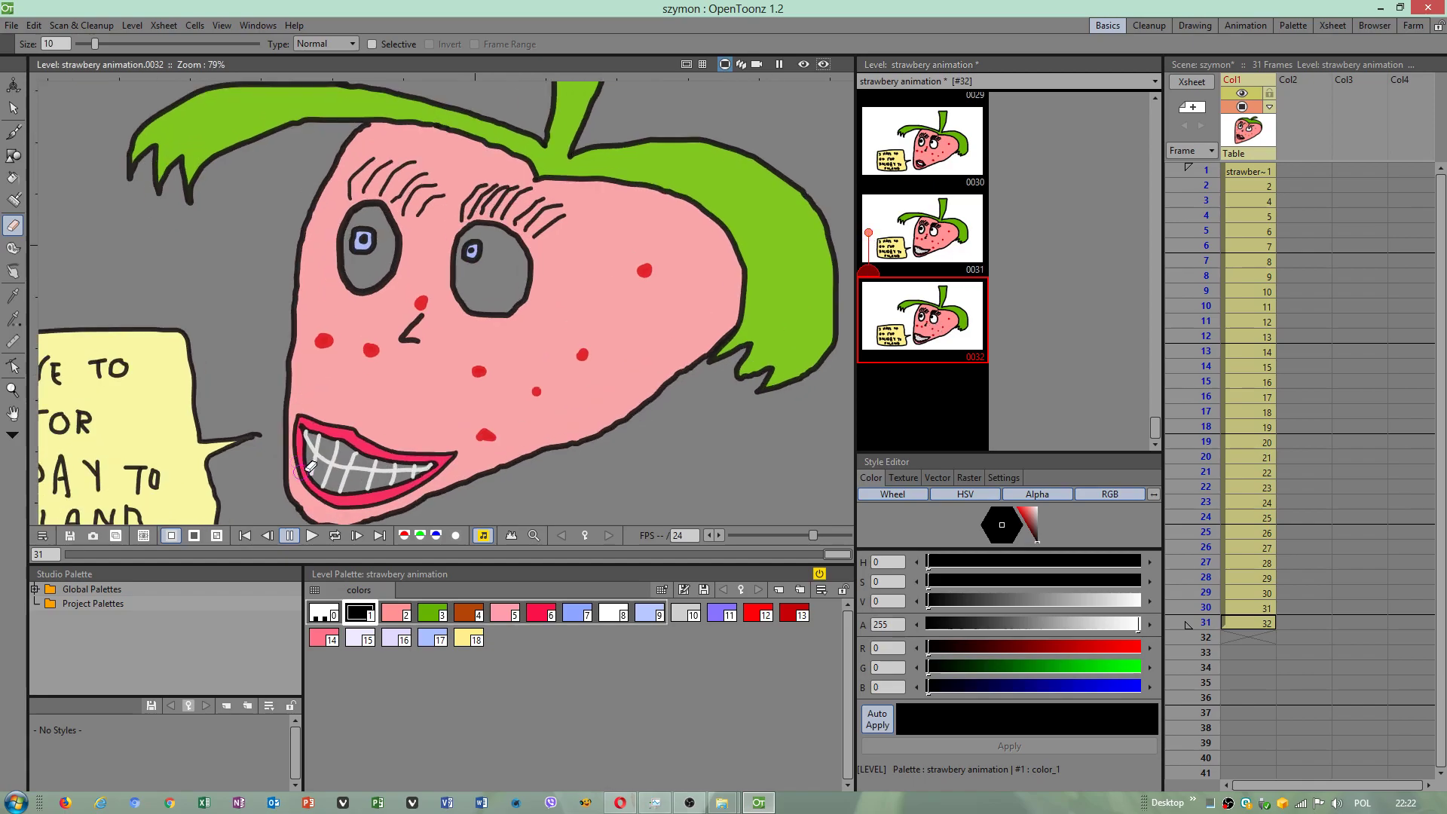
{"action": "scroll", "coordinate": [339, 441], "scroll_direction": "up", "scroll_amount": 2}
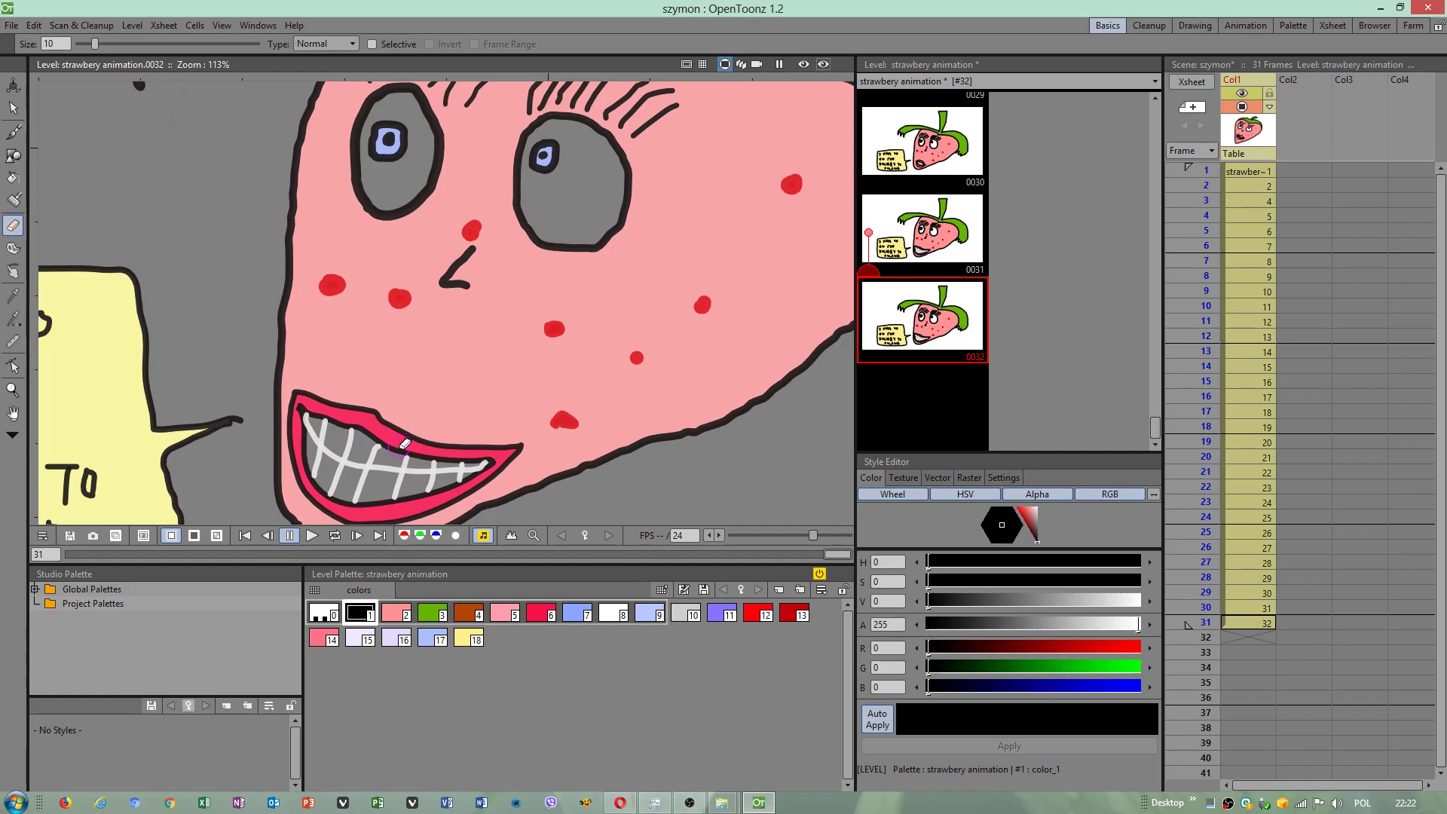
{"action": "mouse_move", "coordinate": [364, 418]}
{"action": "left_mouse_down"}
{"action": "mouse_move", "coordinate": [344, 434]}
{"action": "mouse_move", "coordinate": [315, 395]}
{"action": "mouse_move", "coordinate": [323, 446]}
{"action": "mouse_move", "coordinate": [348, 472]}
{"action": "left_mouse_up"}
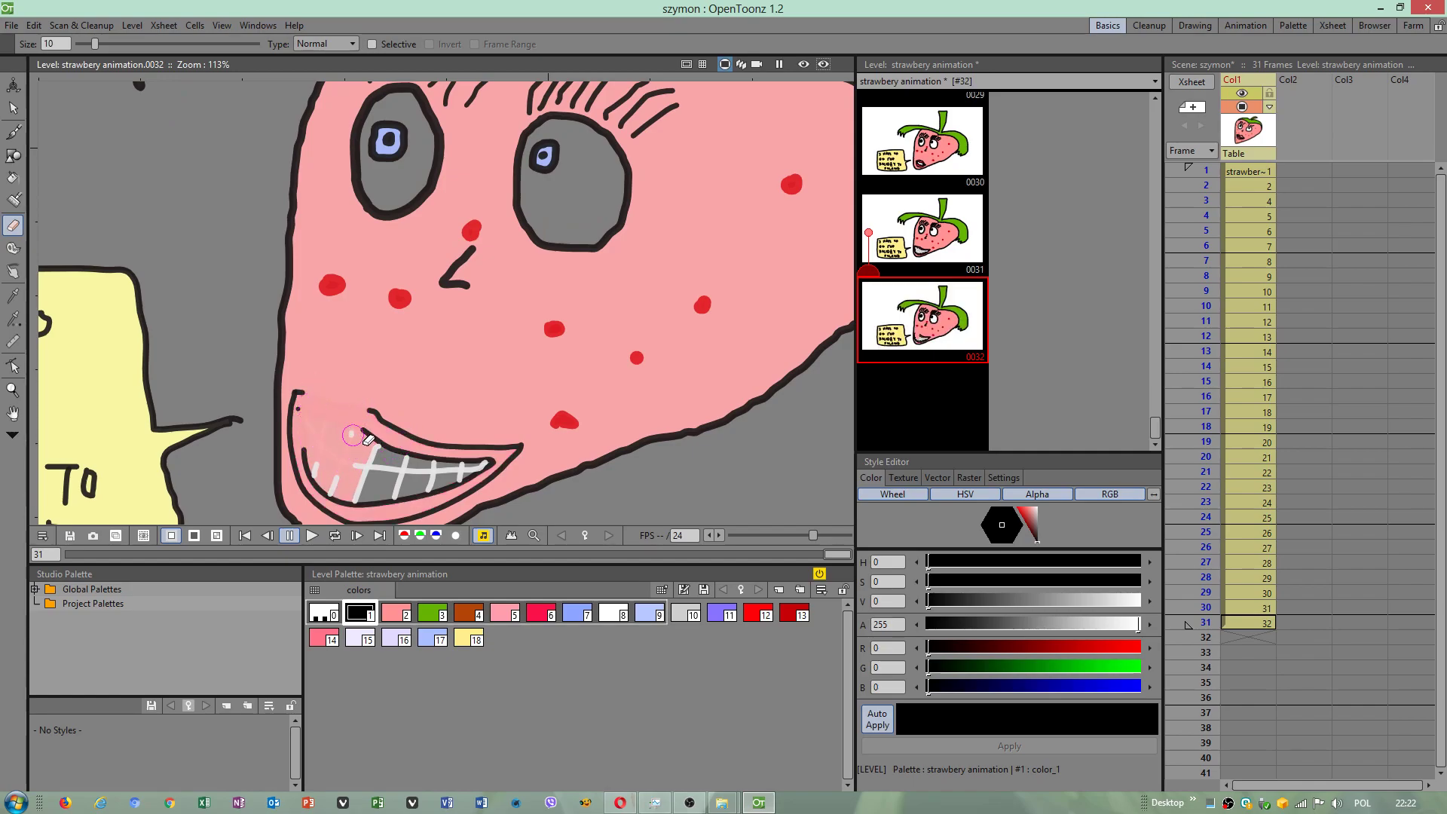
Open and close the Output Settings dialog.
{"action": "left_click", "coordinate": [11, 25]}
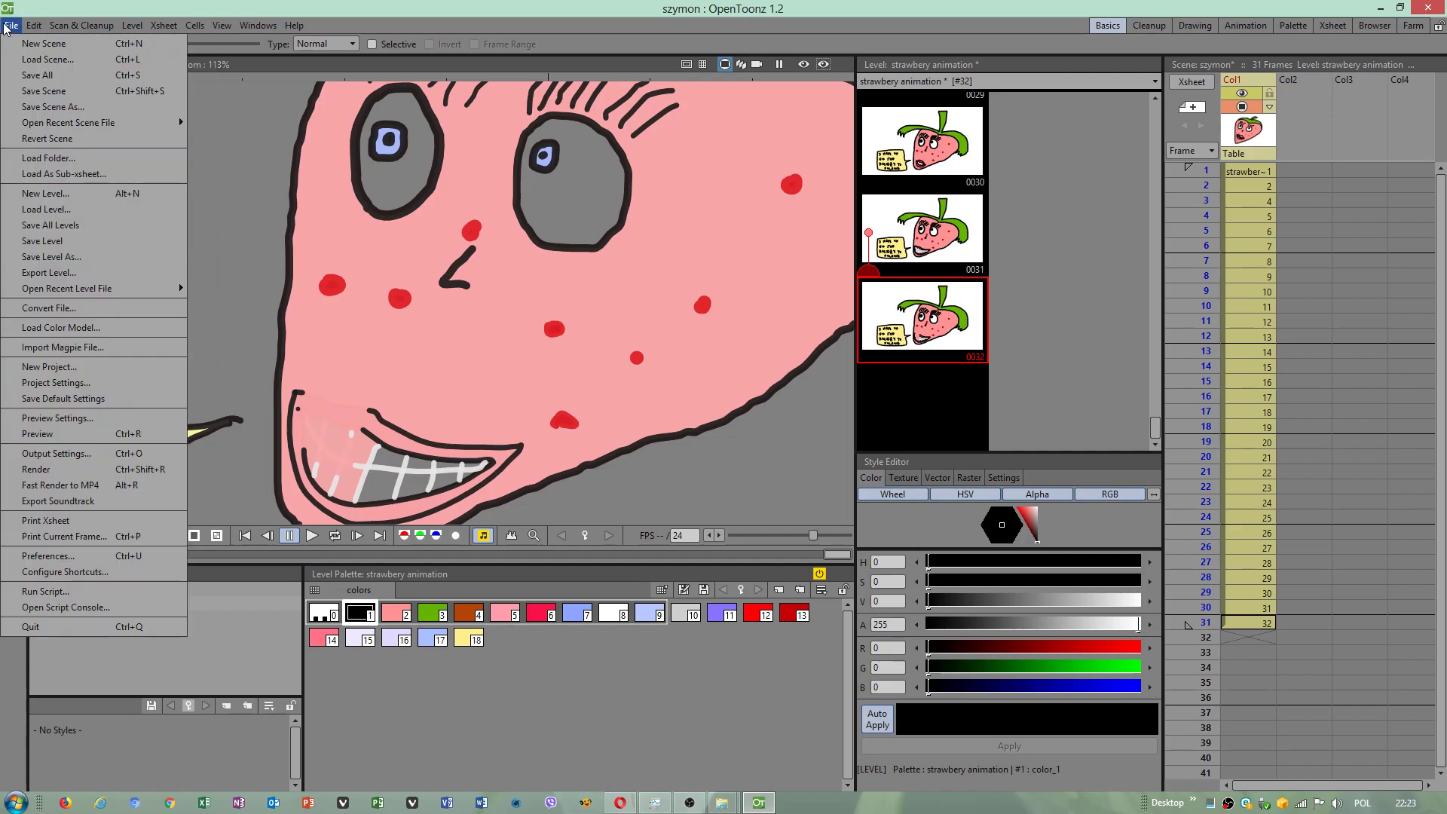
{"action": "left_click", "coordinate": [54, 454]}
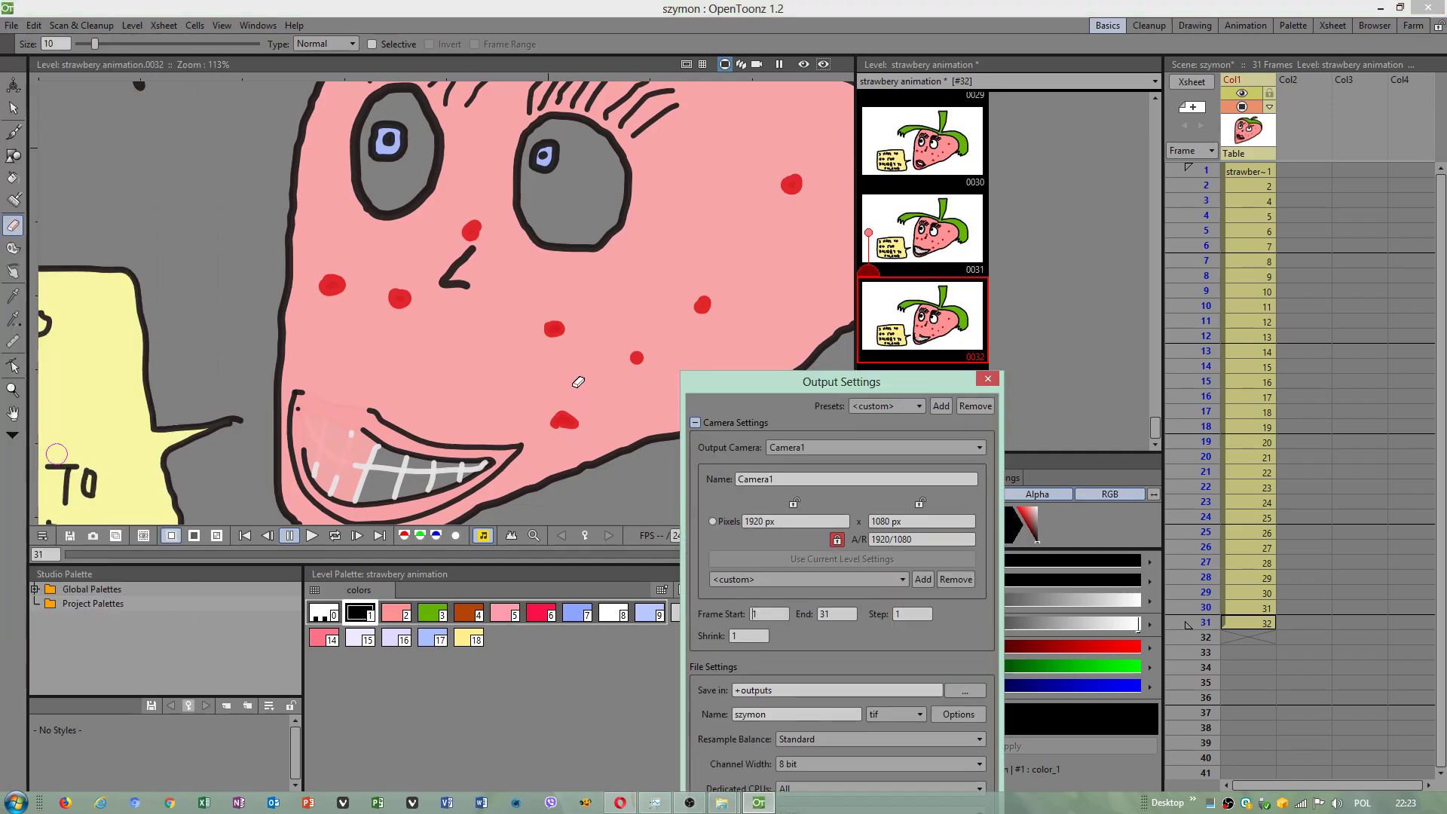
{"action": "left_click", "coordinate": [988, 379]}
Review the Onion Skin category in Preferences, then close Preferences.
{"action": "left_click", "coordinate": [10, 25]}
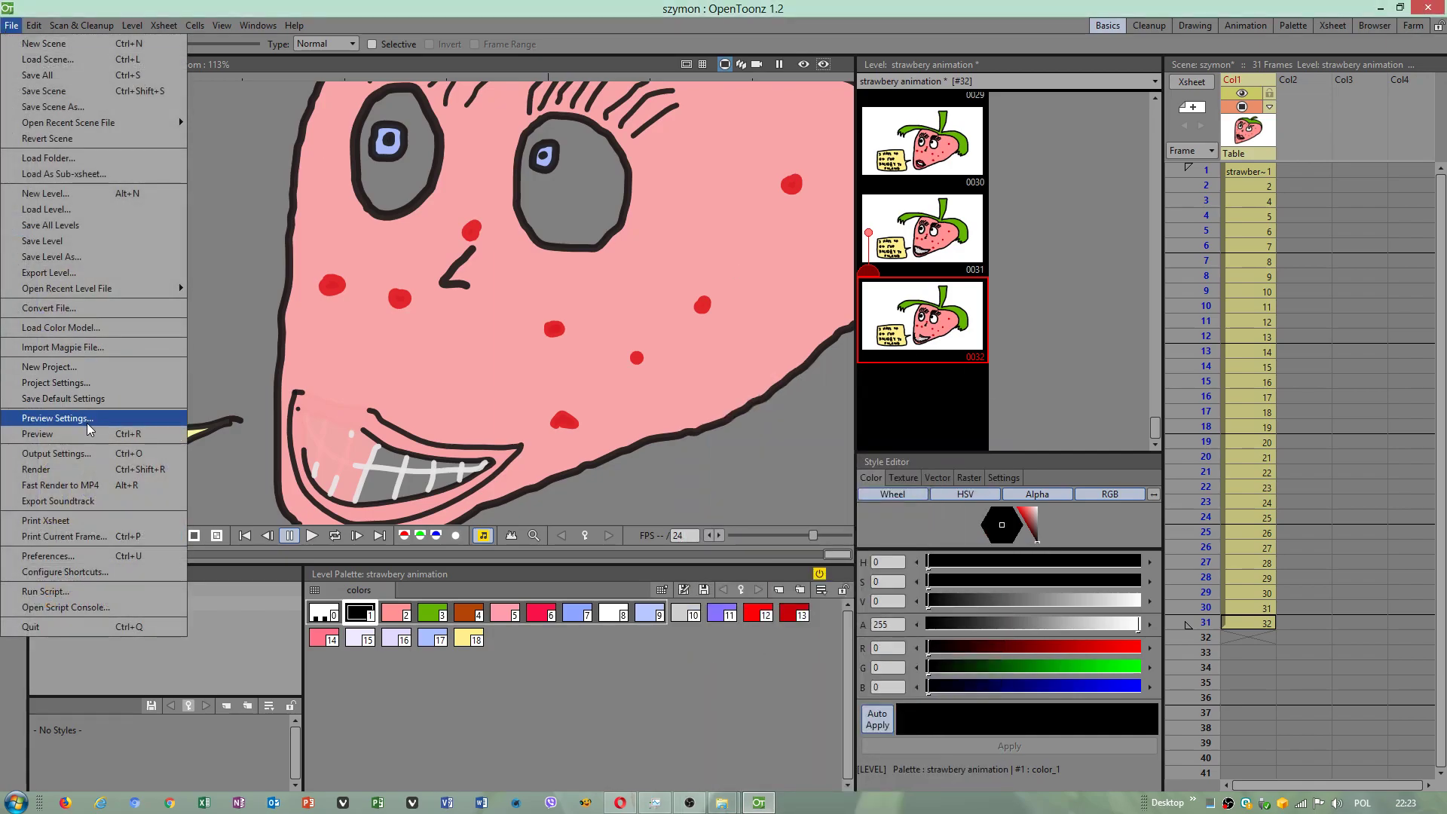
{"action": "left_click", "coordinate": [46, 556]}
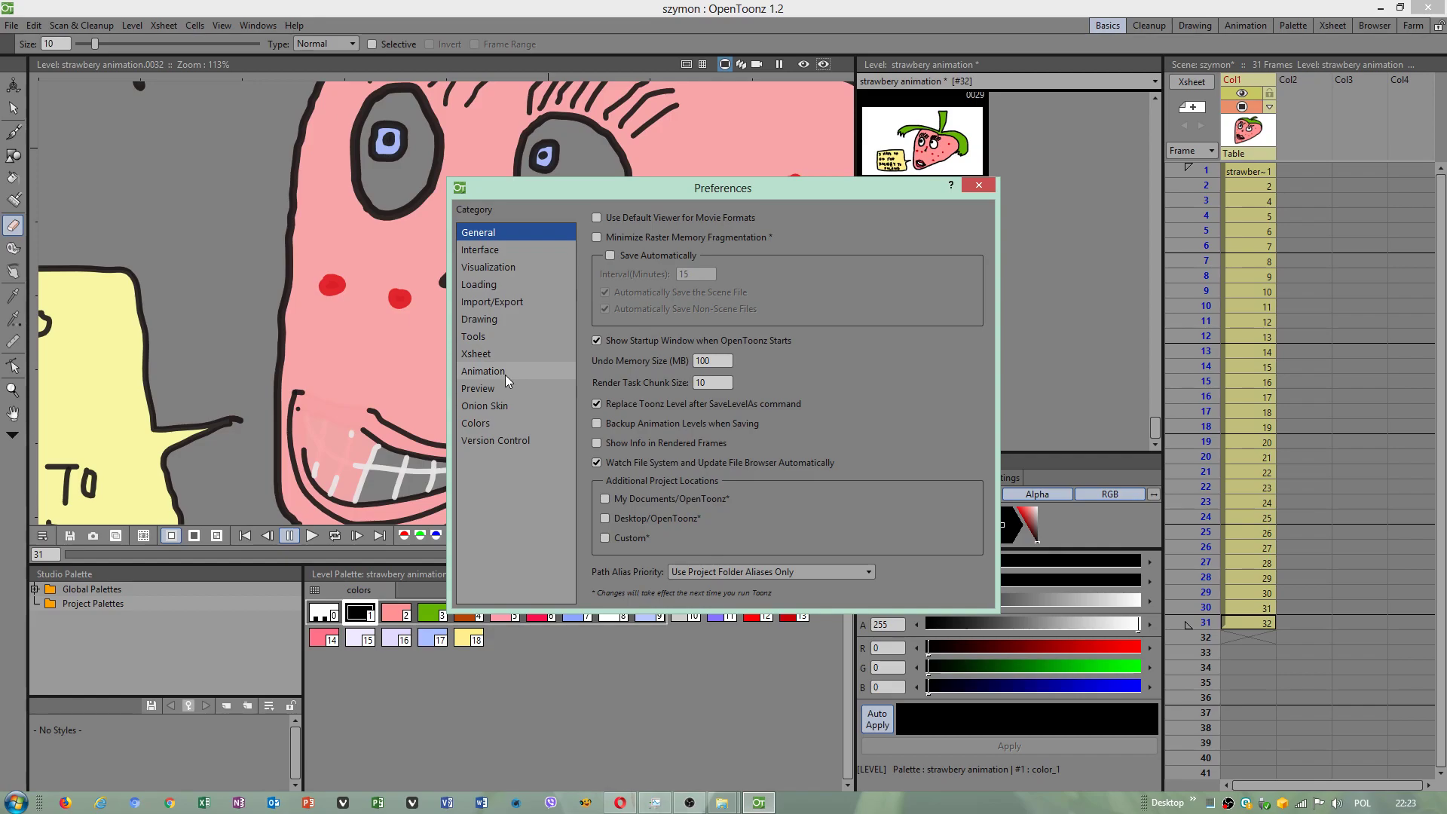
{"action": "left_click", "coordinate": [507, 407]}
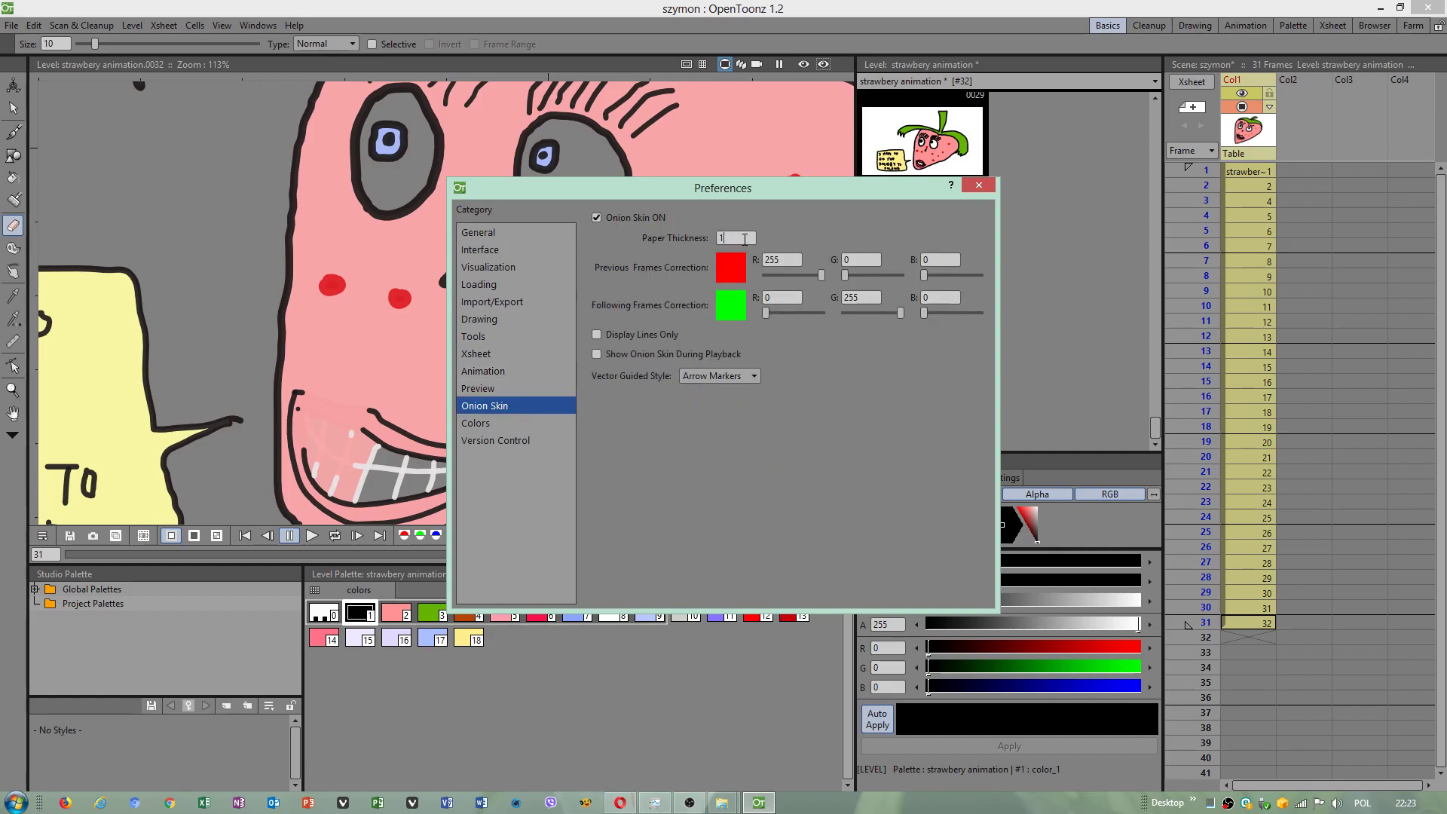
{"action": "left_click", "coordinate": [978, 185]}
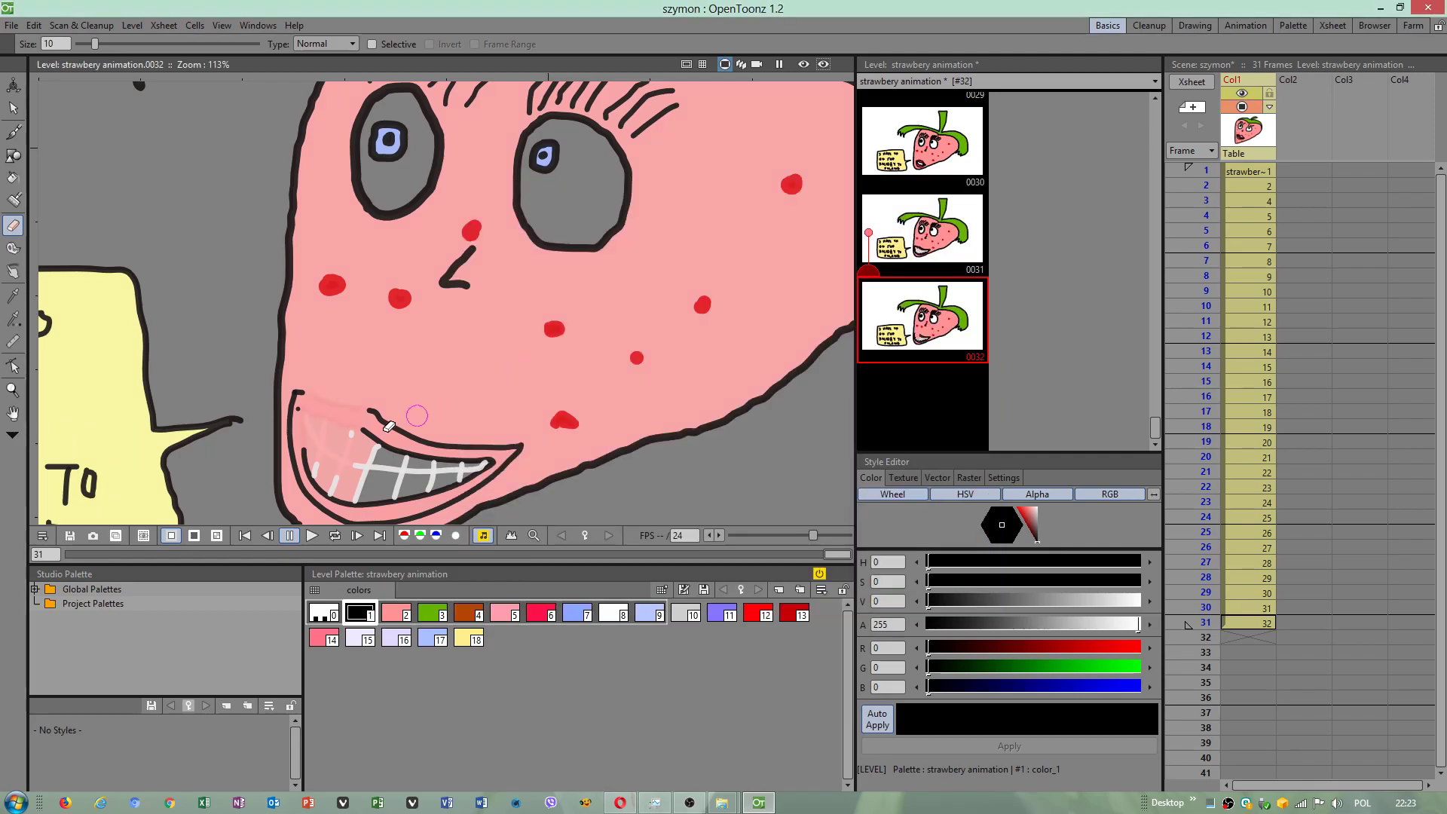
Erase the mouth-corner marks, lower lip line and teeth lines on drawing 32.
{"action": "mouse_move", "coordinate": [314, 418]}
{"action": "left_mouse_down"}
{"action": "mouse_move", "coordinate": [308, 486]}
{"action": "mouse_move", "coordinate": [293, 435]}
{"action": "mouse_move", "coordinate": [304, 391]}
{"action": "left_mouse_up"}
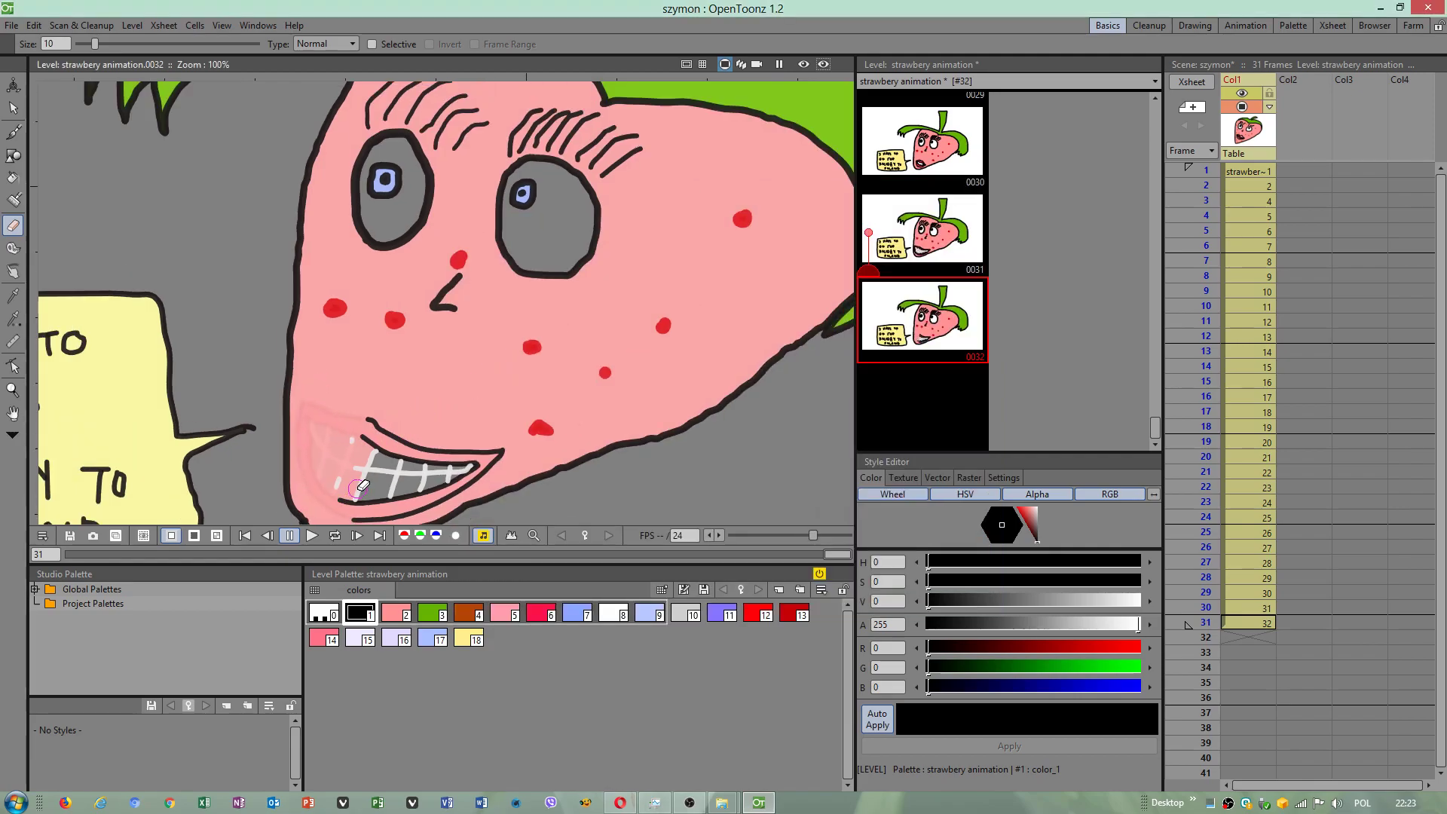
{"action": "scroll", "coordinate": [342, 498], "scroll_direction": "down", "scroll_amount": 1}
{"action": "mouse_move", "coordinate": [342, 498]}
{"action": "left_mouse_down"}
{"action": "mouse_move", "coordinate": [385, 516]}
{"action": "mouse_move", "coordinate": [396, 497]}
{"action": "mouse_move", "coordinate": [390, 472]}
{"action": "mouse_move", "coordinate": [360, 468]}
{"action": "mouse_move", "coordinate": [339, 488]}
{"action": "mouse_move", "coordinate": [364, 439]}
{"action": "mouse_move", "coordinate": [399, 466]}
{"action": "mouse_move", "coordinate": [407, 509]}
{"action": "mouse_move", "coordinate": [486, 464]}
{"action": "mouse_move", "coordinate": [454, 453]}
{"action": "mouse_move", "coordinate": [475, 462]}
{"action": "mouse_move", "coordinate": [481, 442]}
{"action": "mouse_move", "coordinate": [397, 429]}
{"action": "mouse_move", "coordinate": [467, 482]}
{"action": "left_mouse_up"}
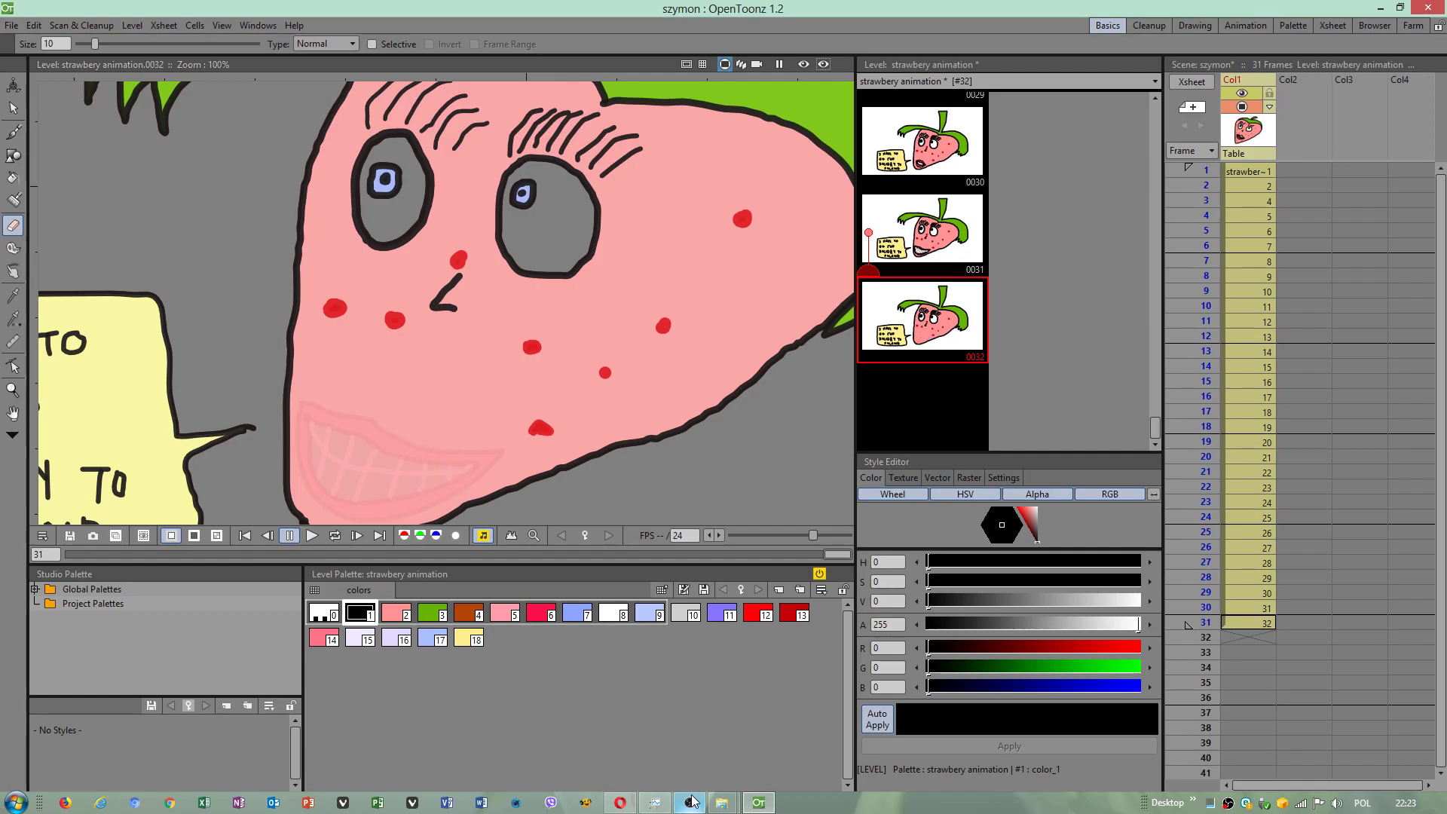
{"action": "mouse_move", "coordinate": [720, 804]}
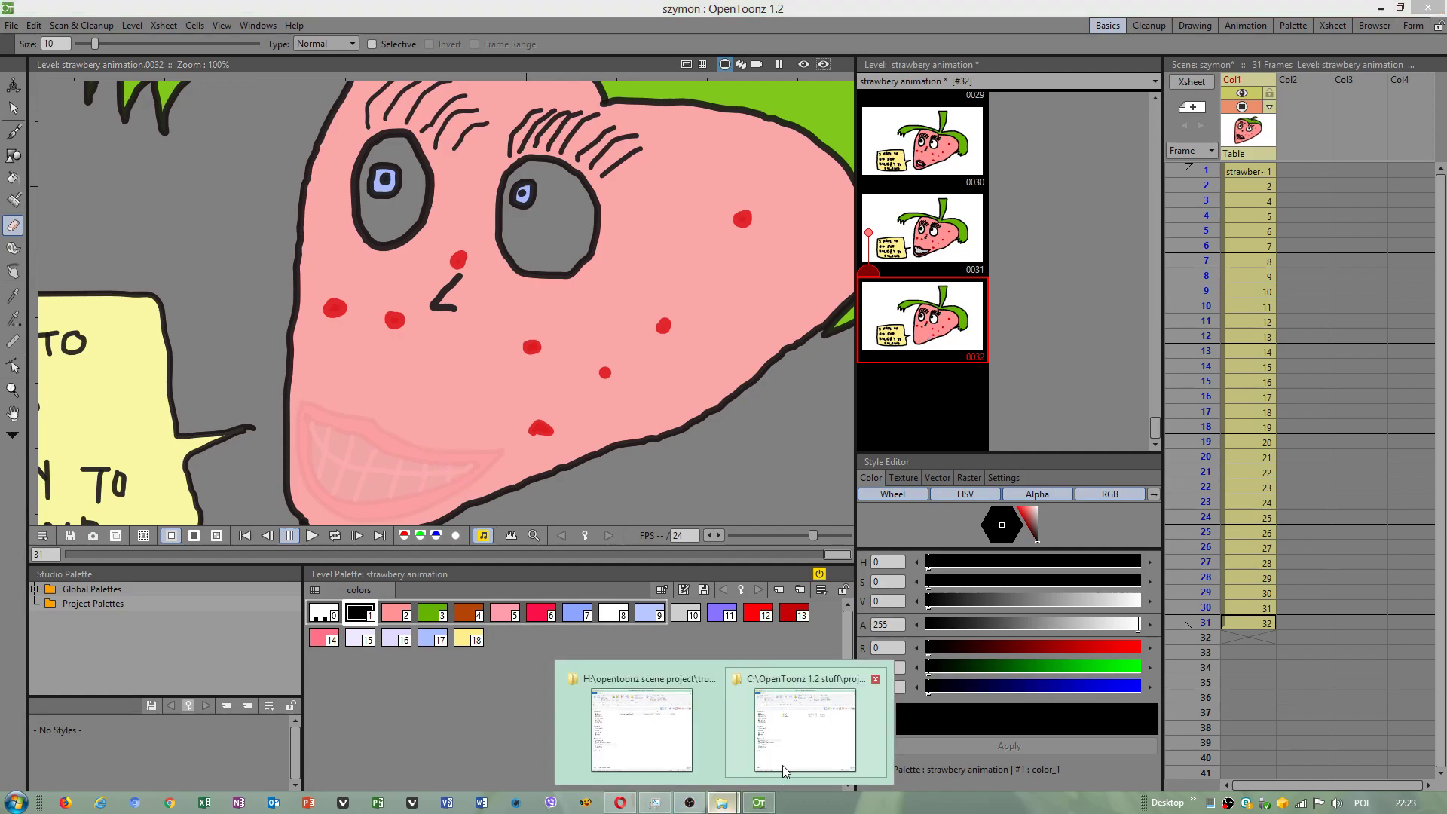
Copy the szy1 and szymon folders from C:\OpenToonz 1.2 stuff\projects.
{"action": "left_click", "coordinate": [795, 706]}
{"action": "left_click", "coordinate": [893, 235]}
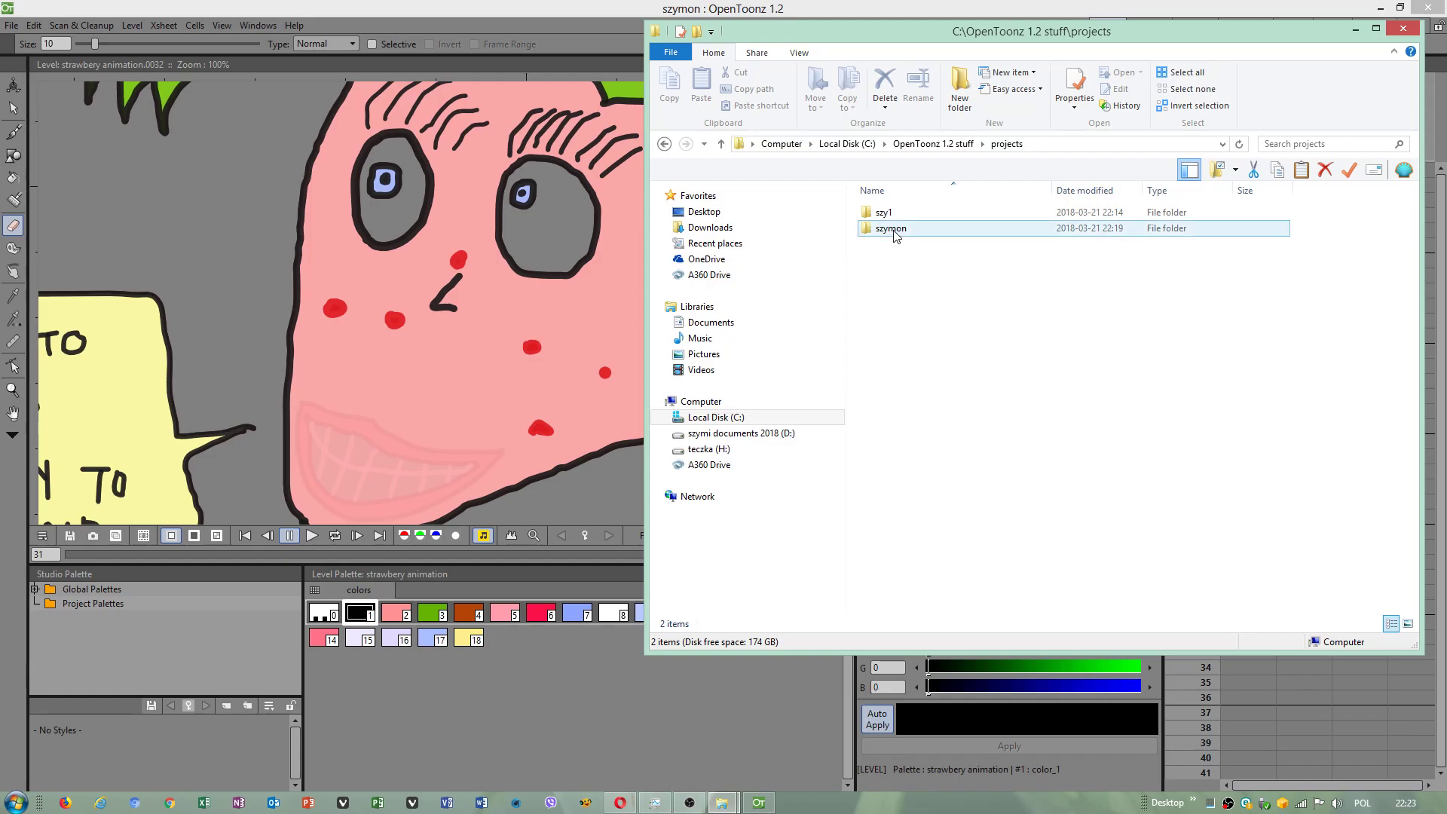
{"action": "left_click", "coordinate": [883, 213], "text": "shift"}
{"action": "right_click", "coordinate": [883, 215]}
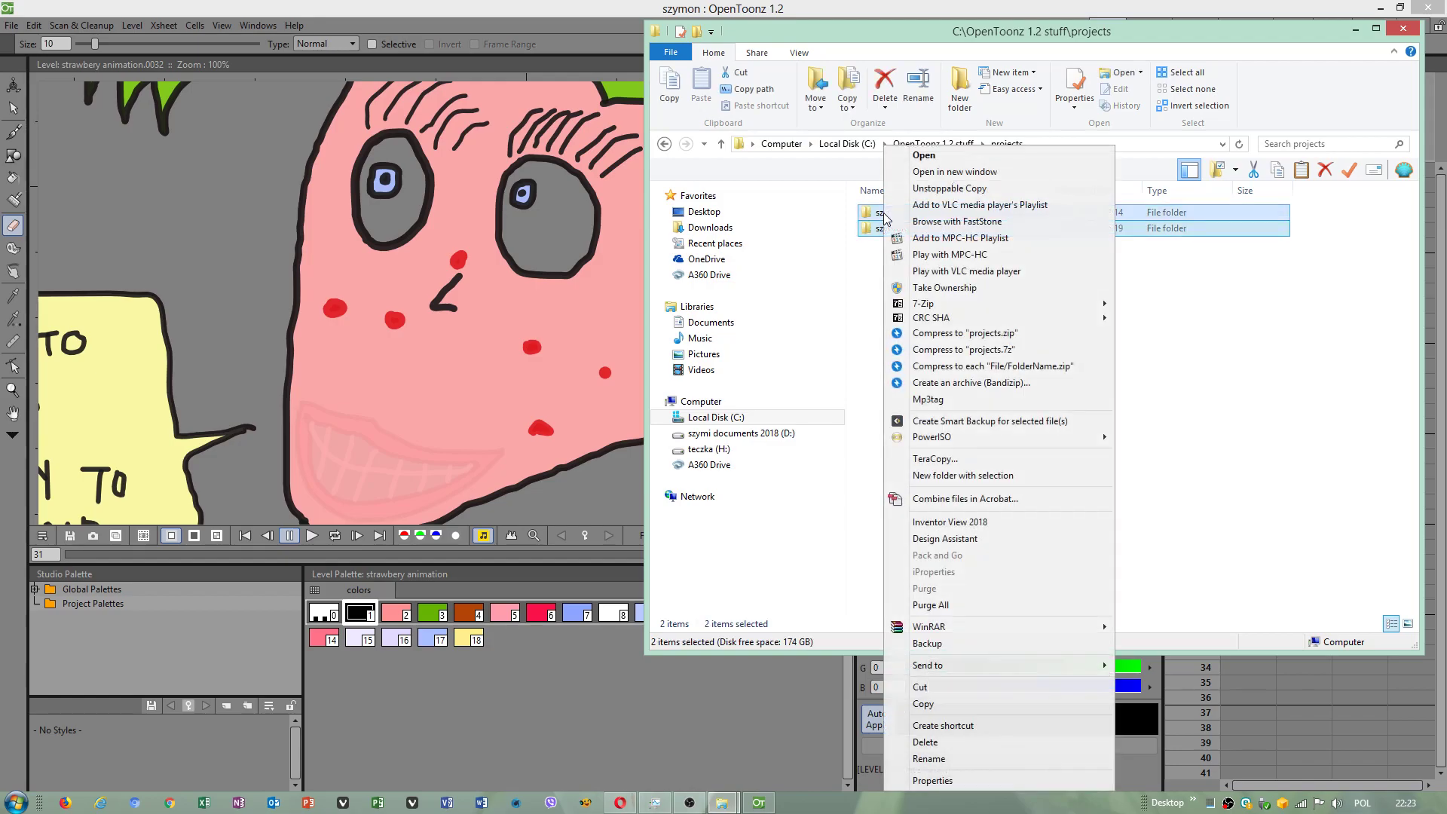
{"action": "left_click", "coordinate": [924, 705]}
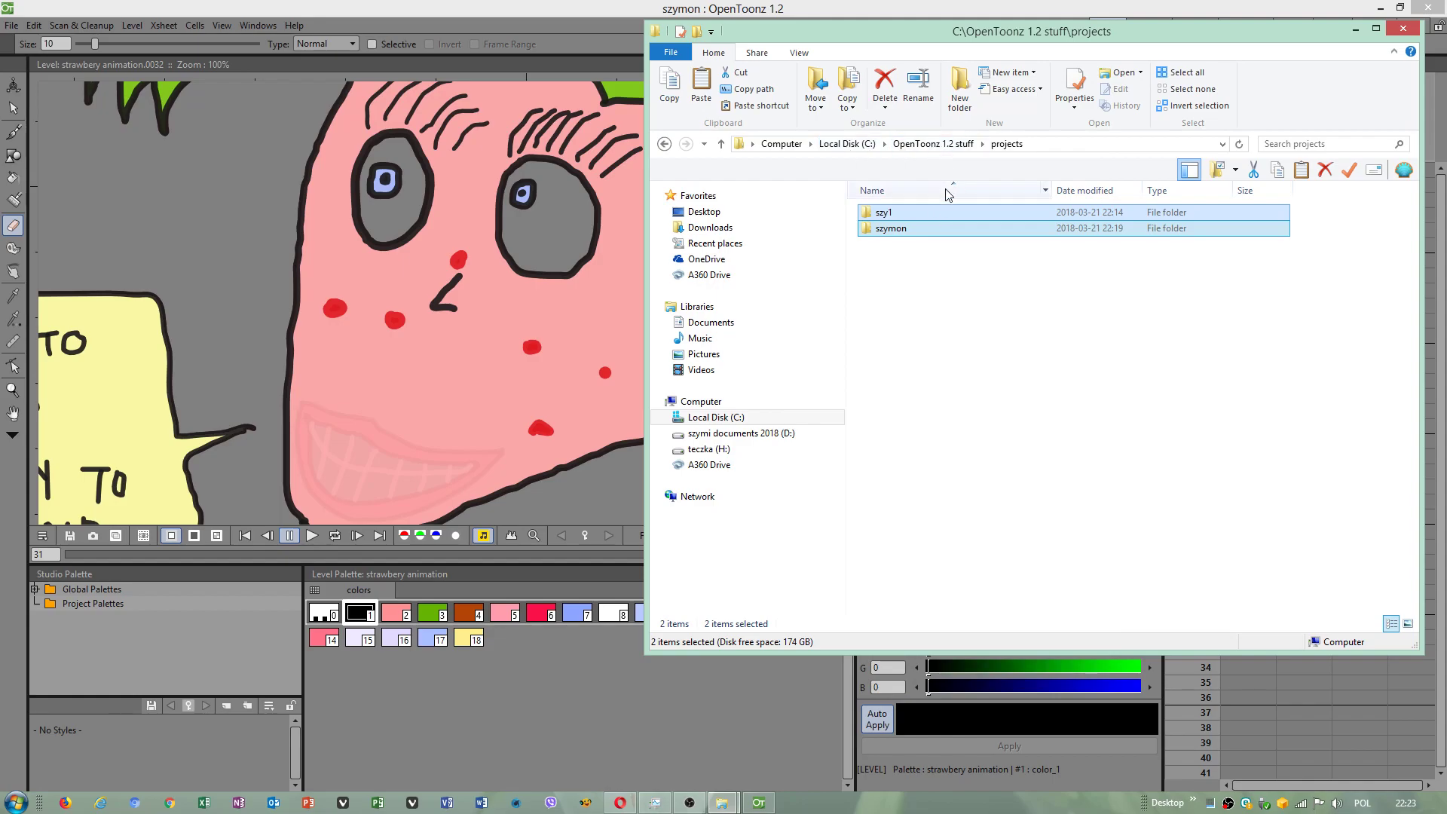
Paste both folders into the opentoonz scene folder on drive H, then close that window.
{"action": "left_click", "coordinate": [722, 803]}
{"action": "left_click", "coordinate": [659, 749]}
{"action": "right_click", "coordinate": [983, 441]}
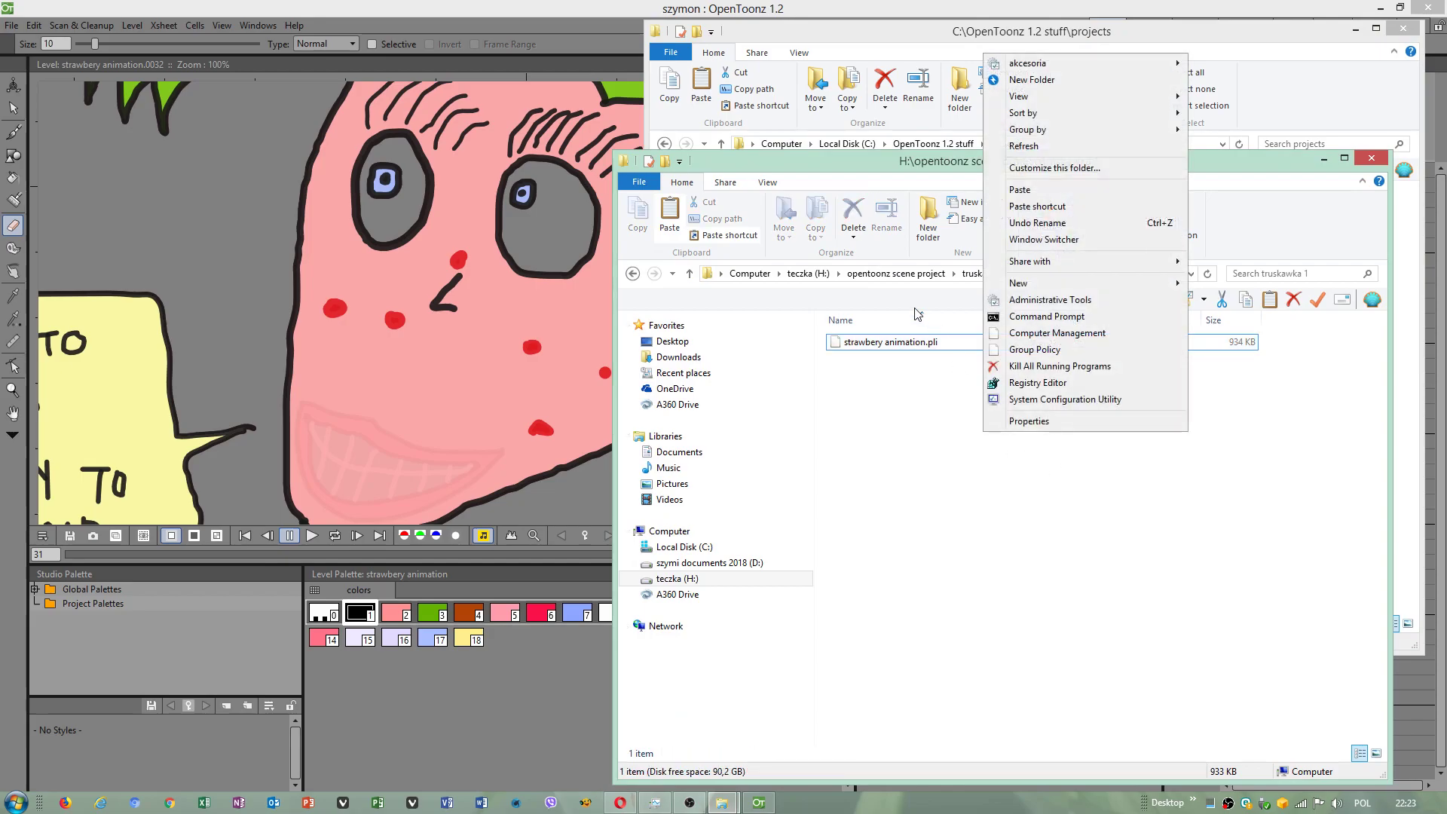
{"action": "left_click", "coordinate": [873, 275]}
{"action": "right_click", "coordinate": [944, 437]}
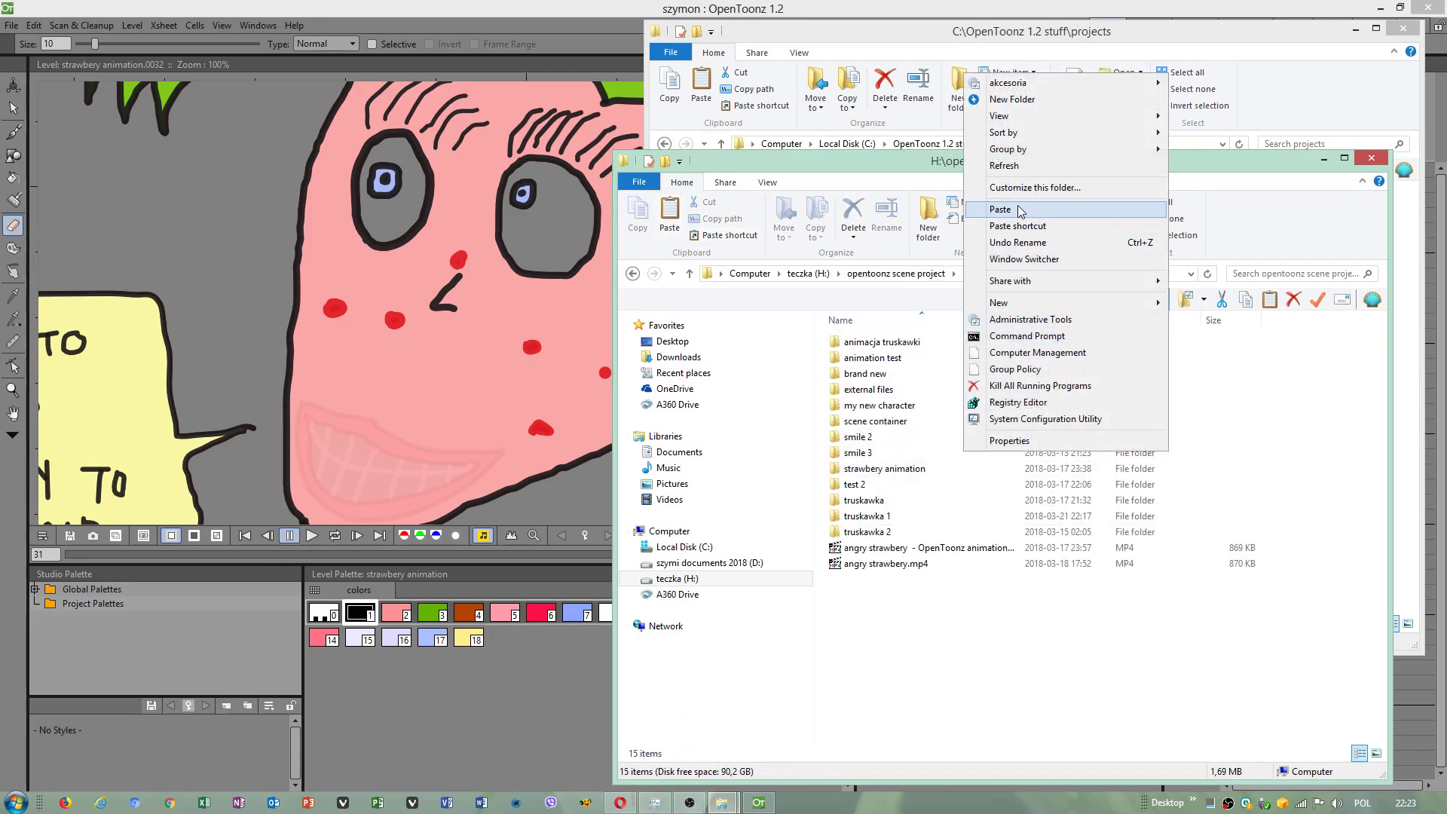
{"action": "left_click", "coordinate": [1025, 206]}
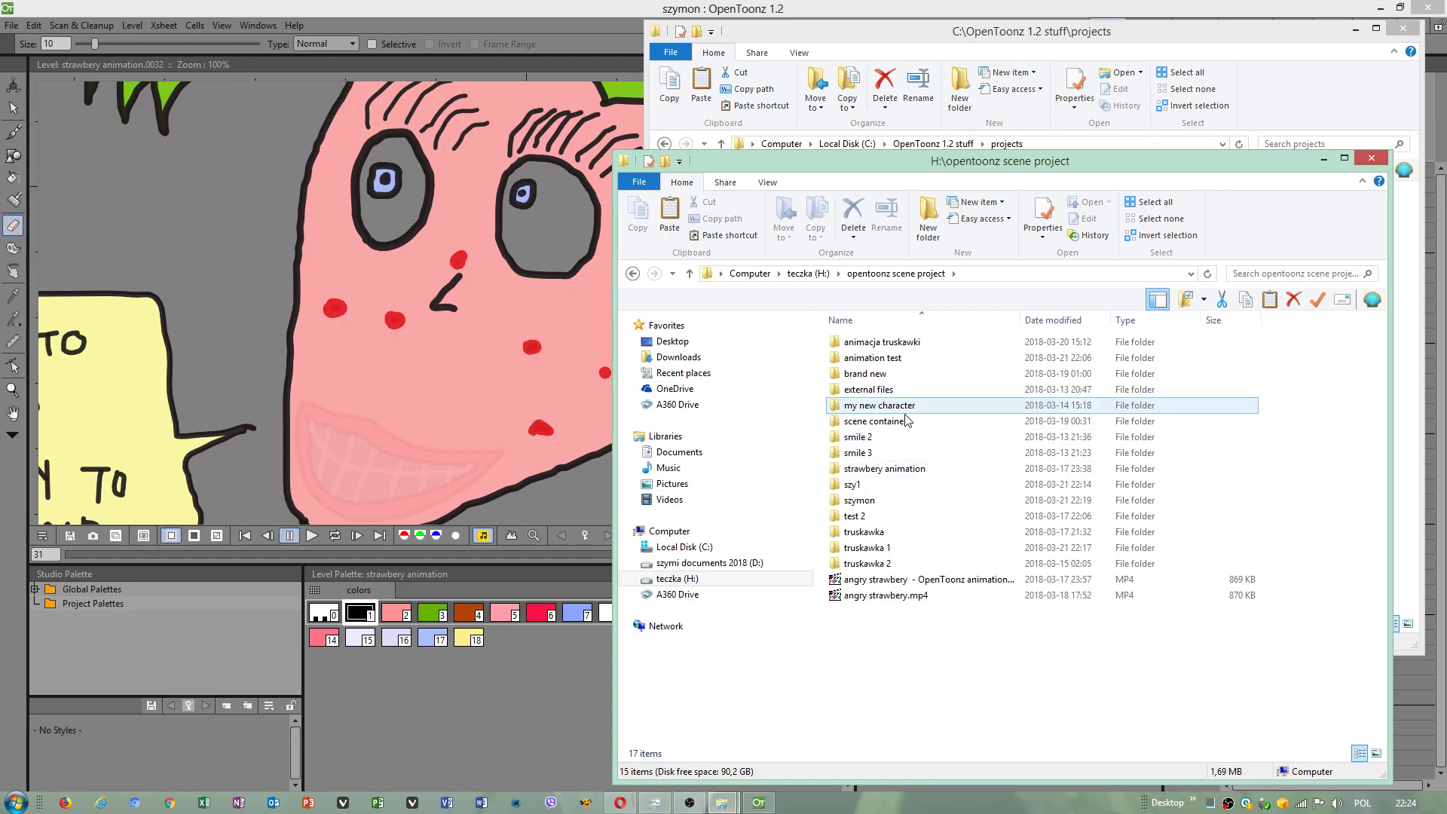
{"action": "left_click", "coordinate": [1323, 158]}
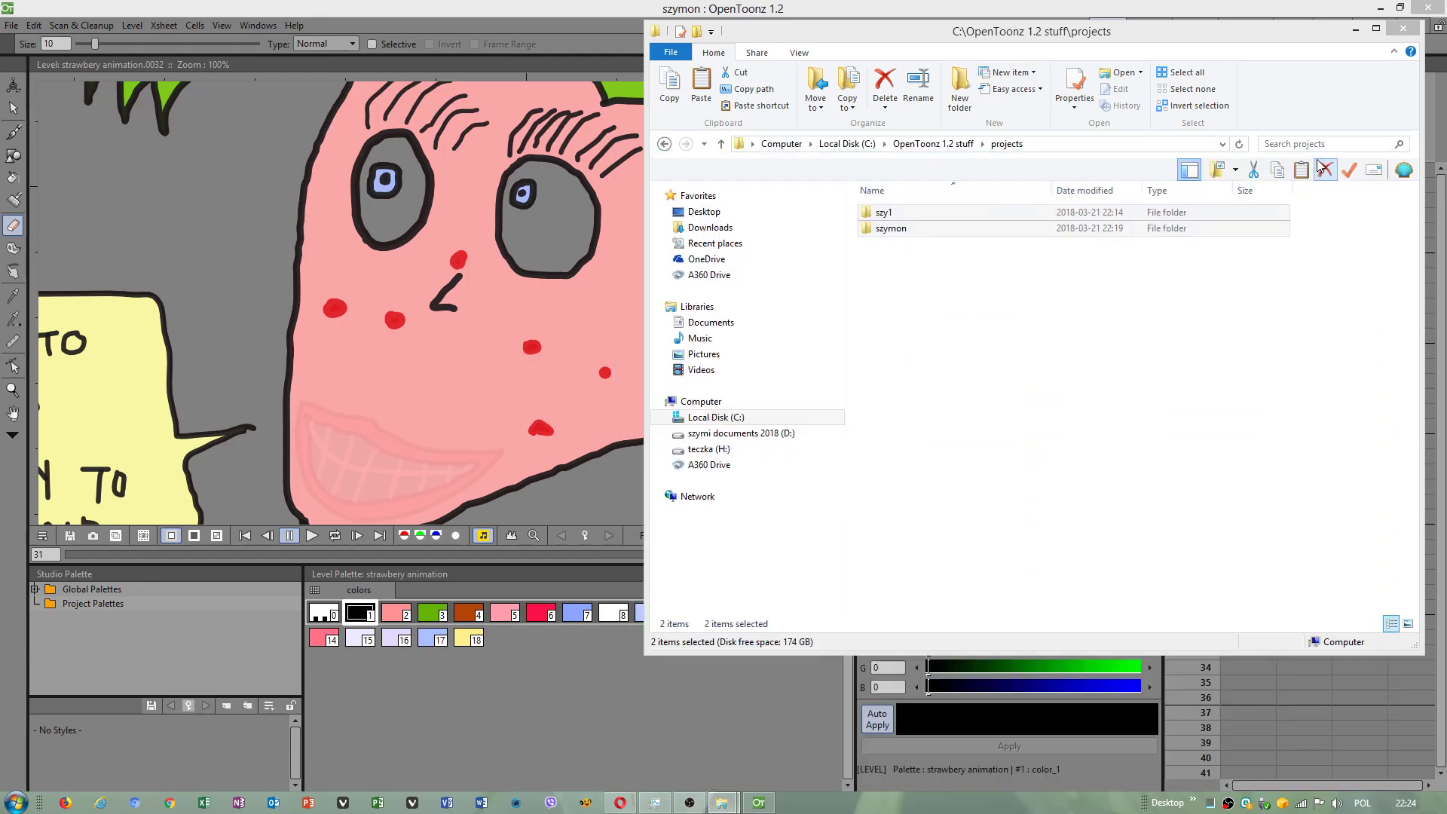
Draw the closed lips outline on drawing 32 with a thinner brush.
{"action": "left_click", "coordinate": [1356, 29]}
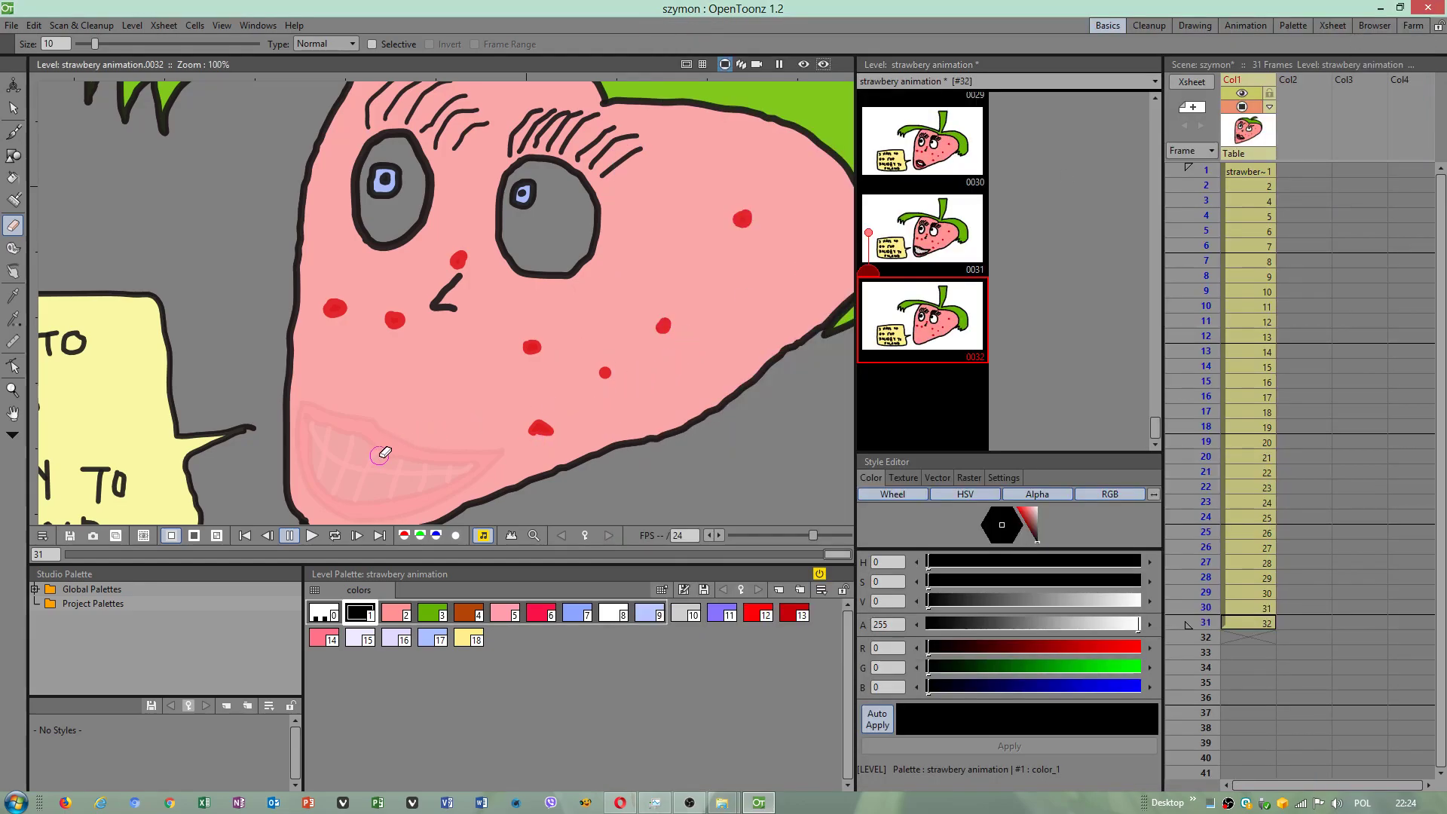
{"action": "scroll", "coordinate": [386, 455], "scroll_direction": "up", "scroll_amount": 1}
{"action": "scroll", "coordinate": [386, 456], "scroll_direction": "down", "scroll_amount": 1}
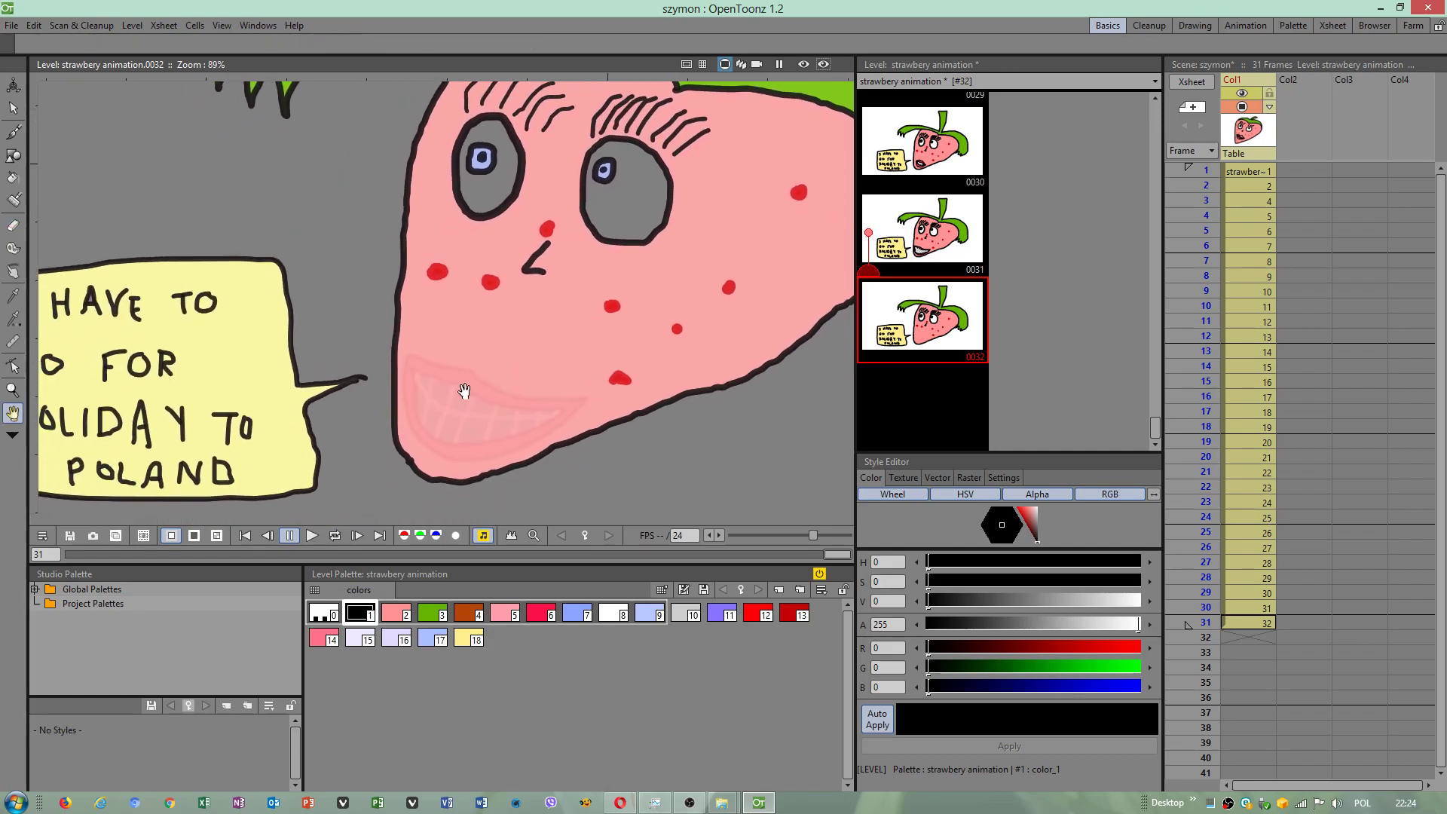
{"action": "scroll", "coordinate": [378, 402], "scroll_direction": "up", "scroll_amount": 1}
{"action": "left_click", "coordinate": [13, 133]}
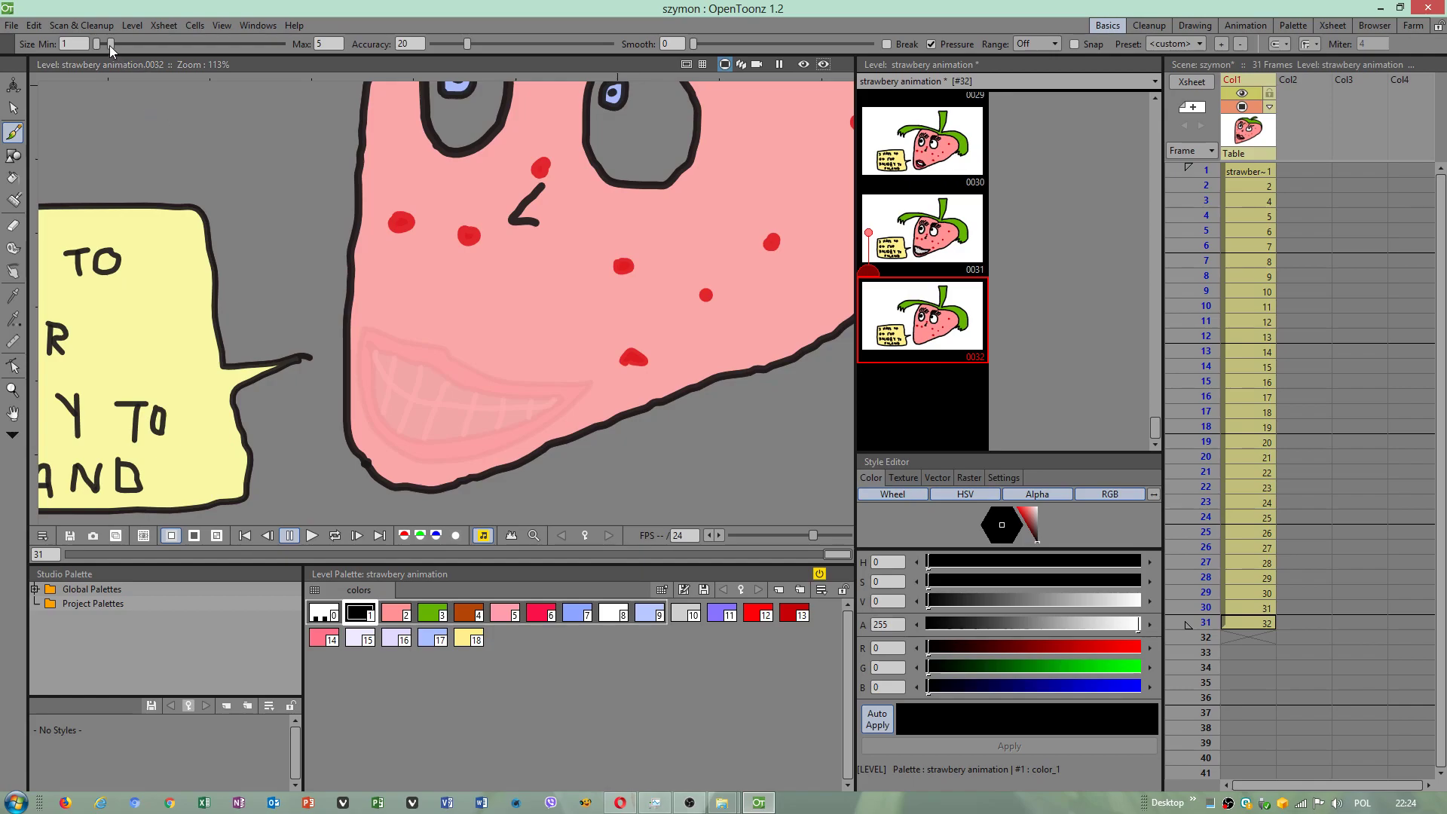
{"action": "left_click_drag", "start_coordinate": [110, 46], "coordinate": [101, 44]}
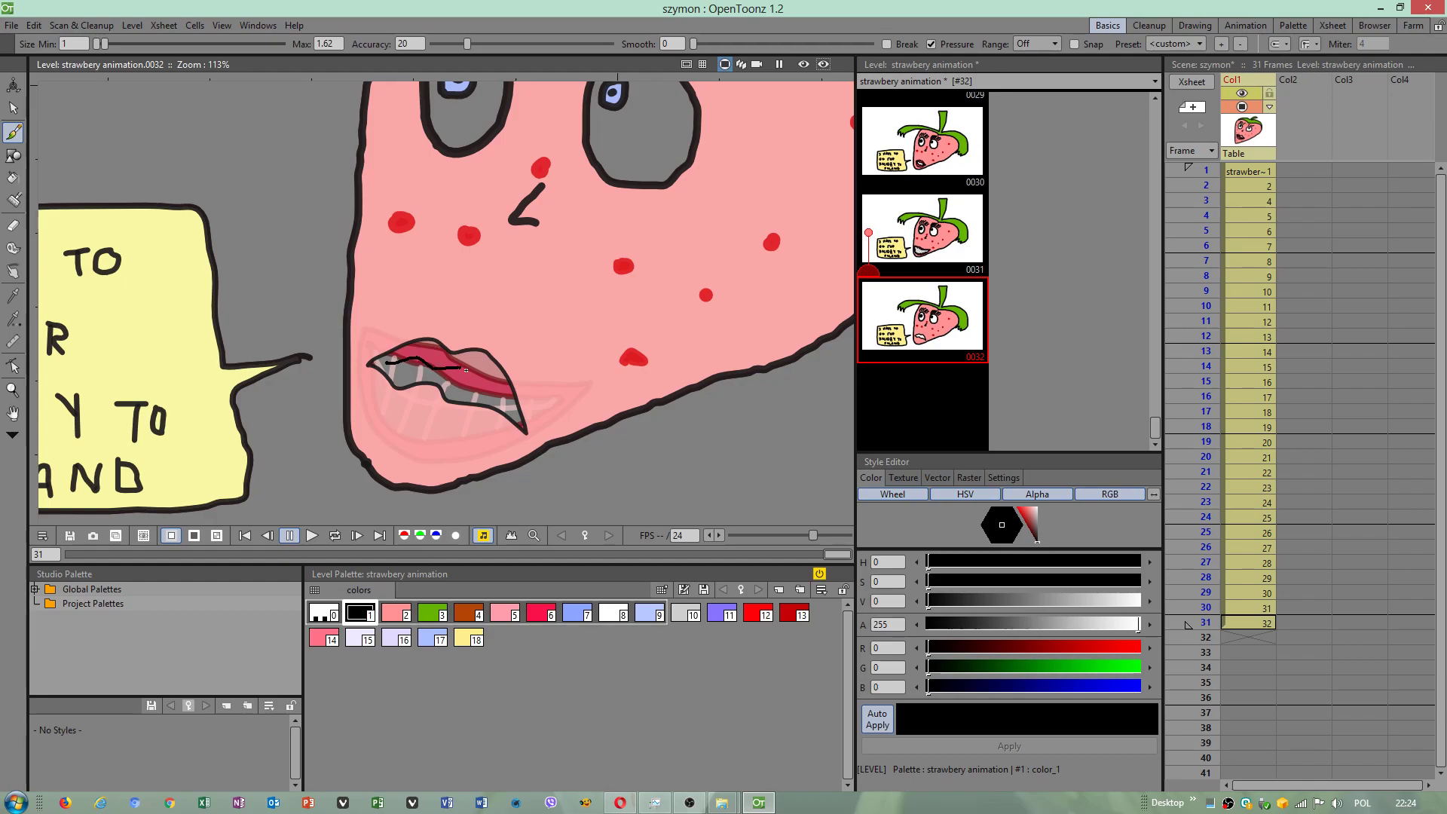
{"action": "left_click_drag", "start_coordinate": [496, 396], "coordinate": [515, 425]}
{"action": "scroll", "coordinate": [459, 407], "scroll_direction": "down", "scroll_amount": 3}
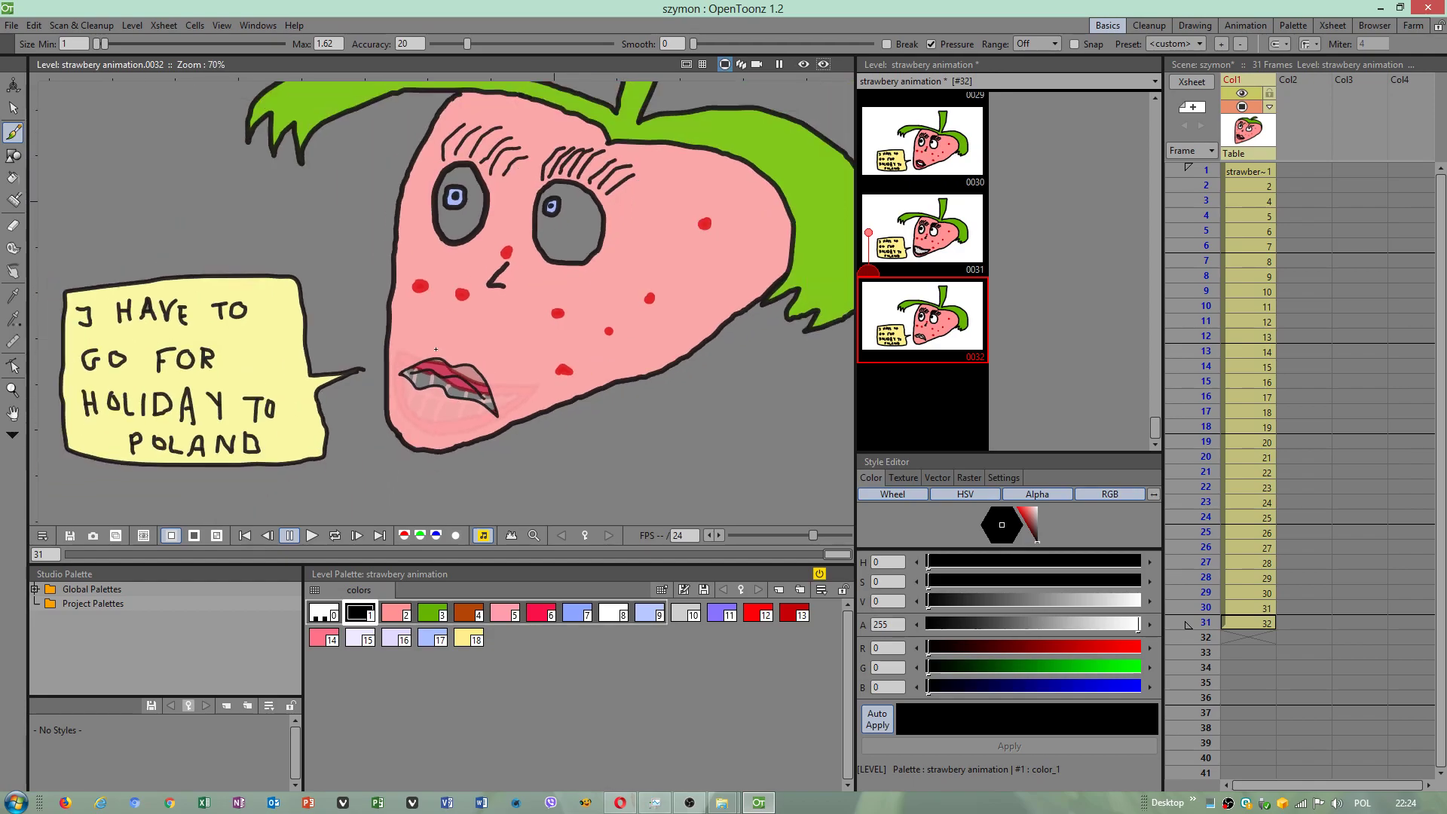
{"action": "scroll", "coordinate": [458, 401], "scroll_direction": "up", "scroll_amount": 2}
{"action": "scroll", "coordinate": [456, 391], "scroll_direction": "up", "scroll_amount": 2}
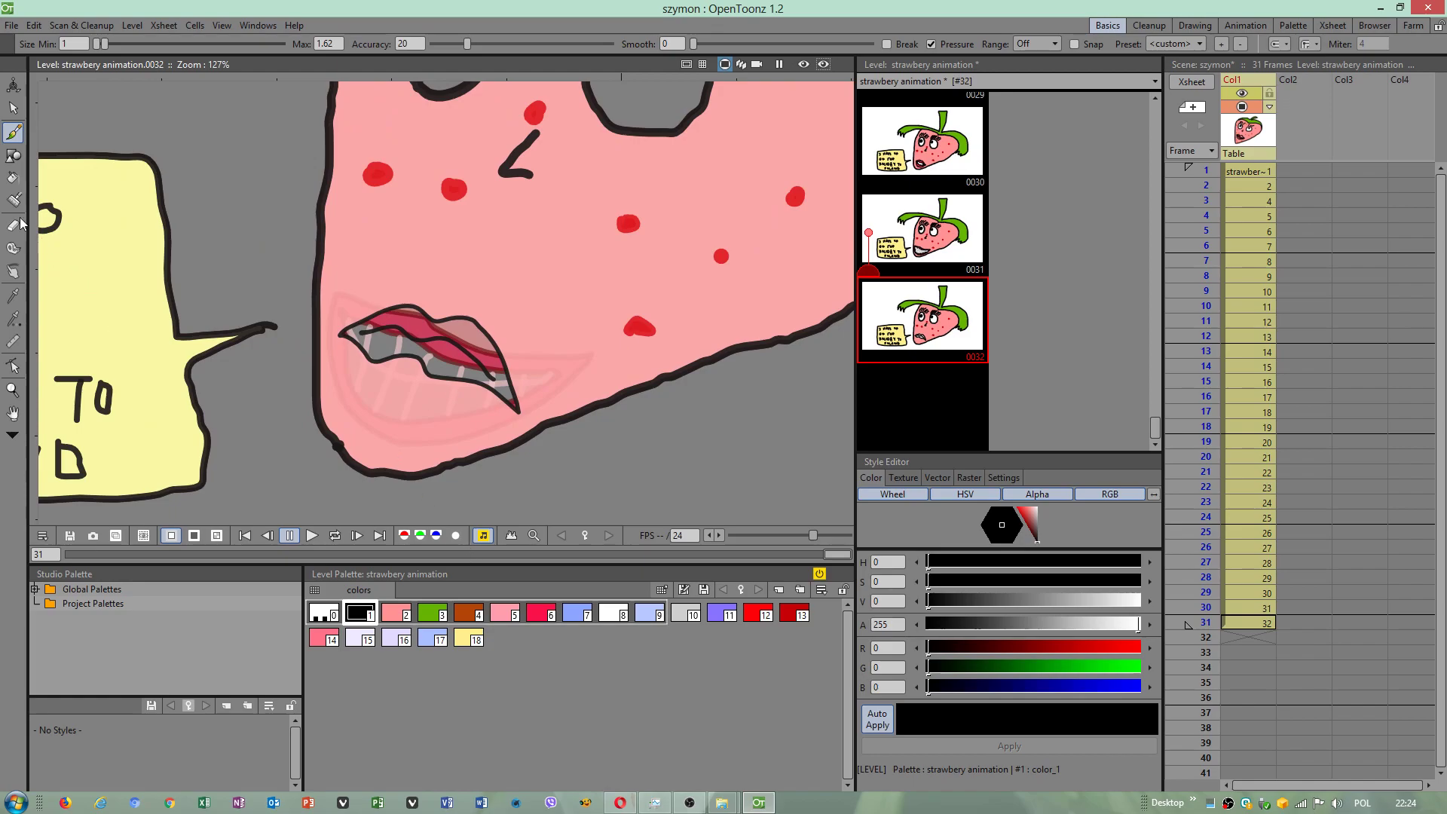
Fill the lips with red style #12 and return to frame 1.
{"action": "left_click", "coordinate": [12, 178]}
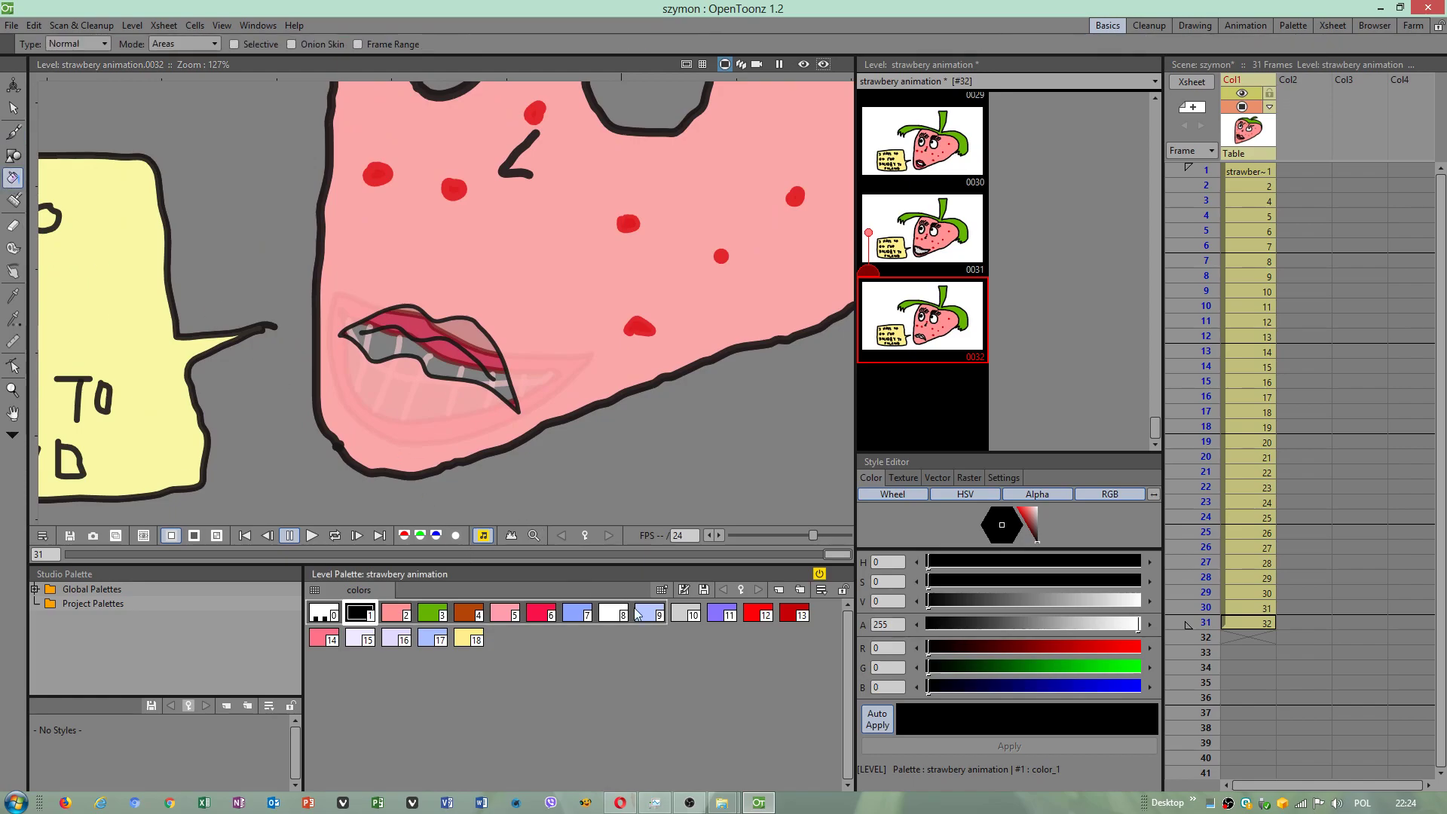
{"action": "left_click", "coordinate": [755, 616]}
{"action": "left_click", "coordinate": [463, 330]}
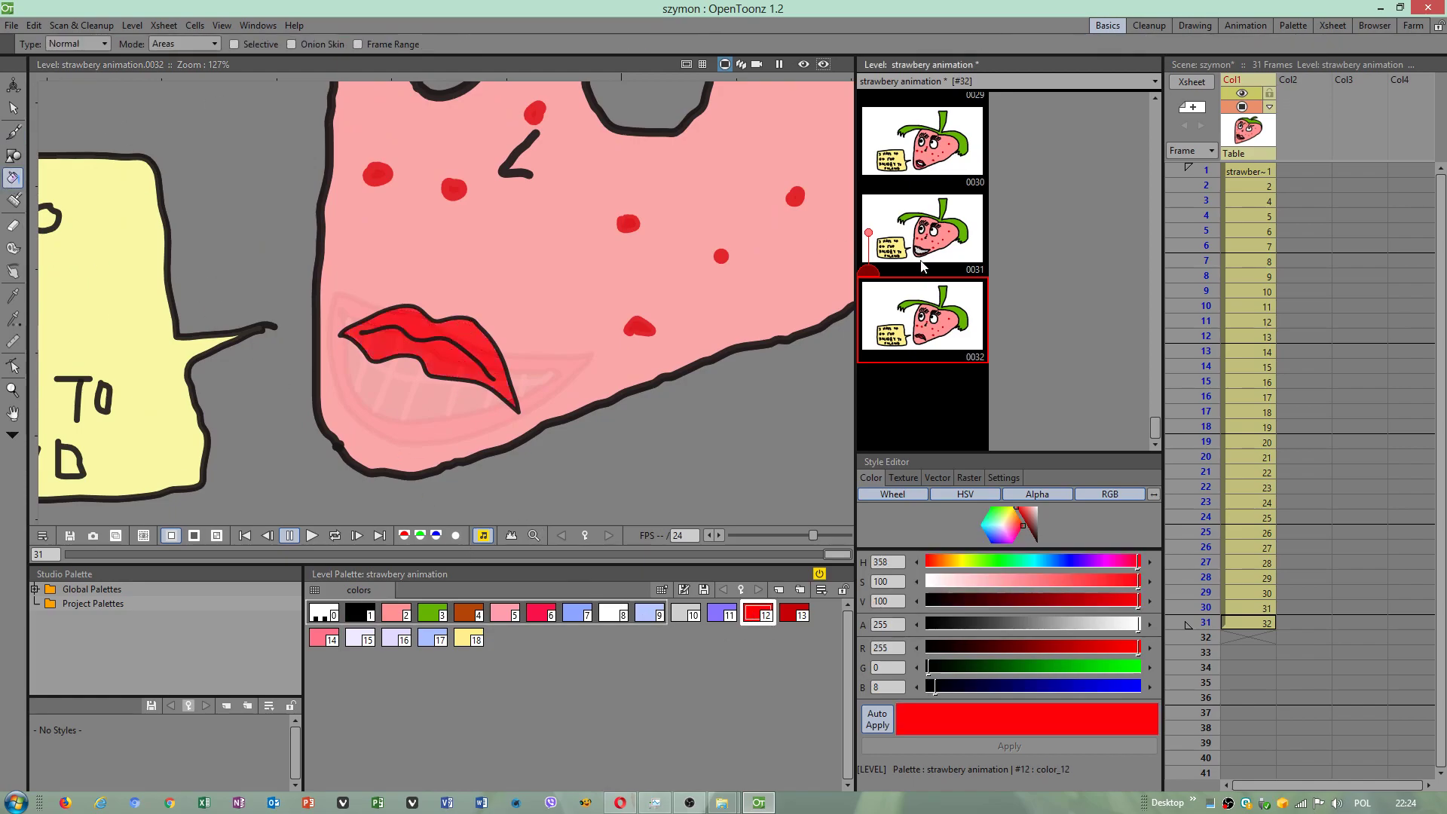
{"action": "left_click", "coordinate": [1239, 175]}
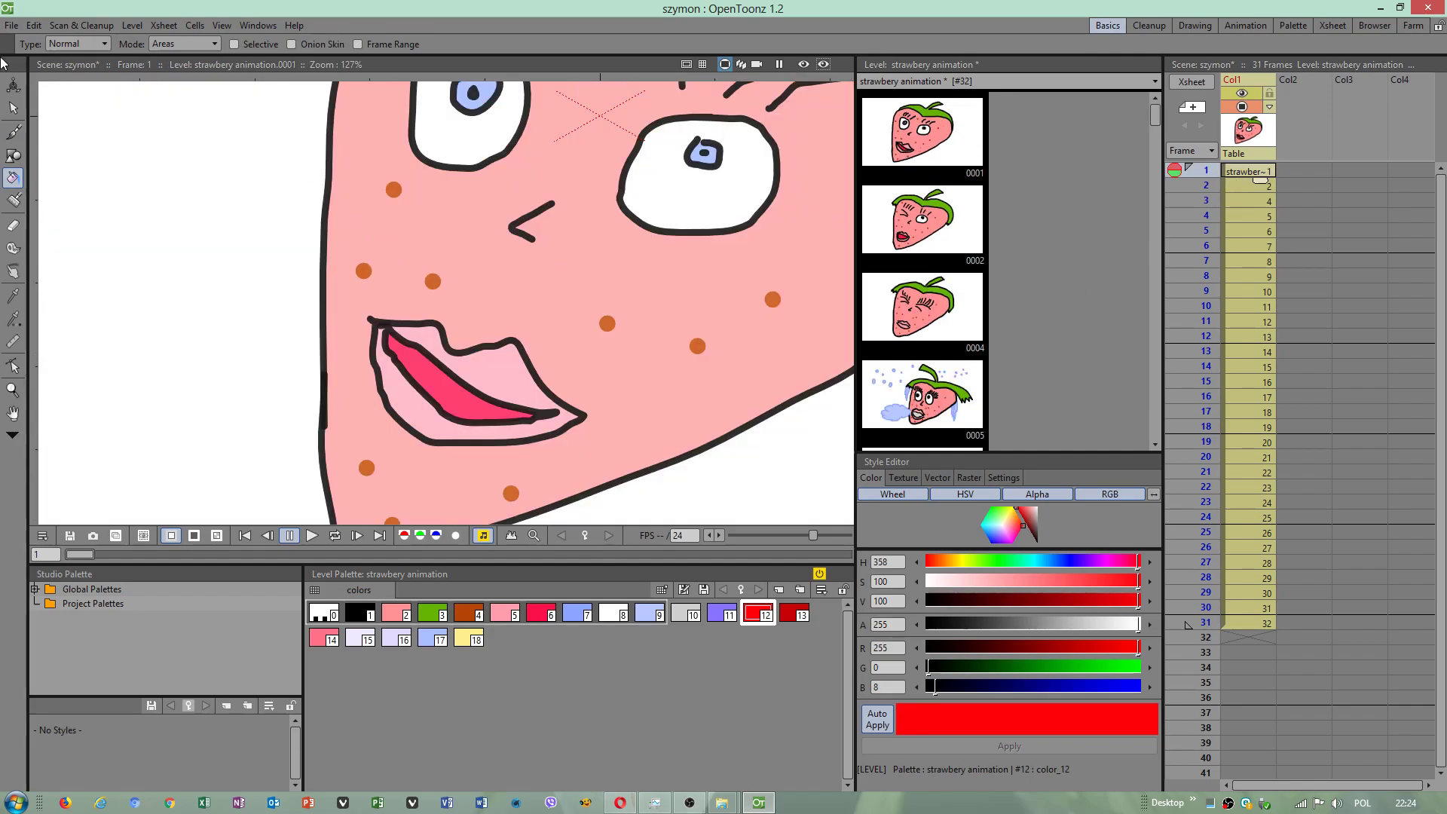
Run File > Save All Levels to save the strawberry level and szymon scene.
{"action": "left_click", "coordinate": [12, 26]}
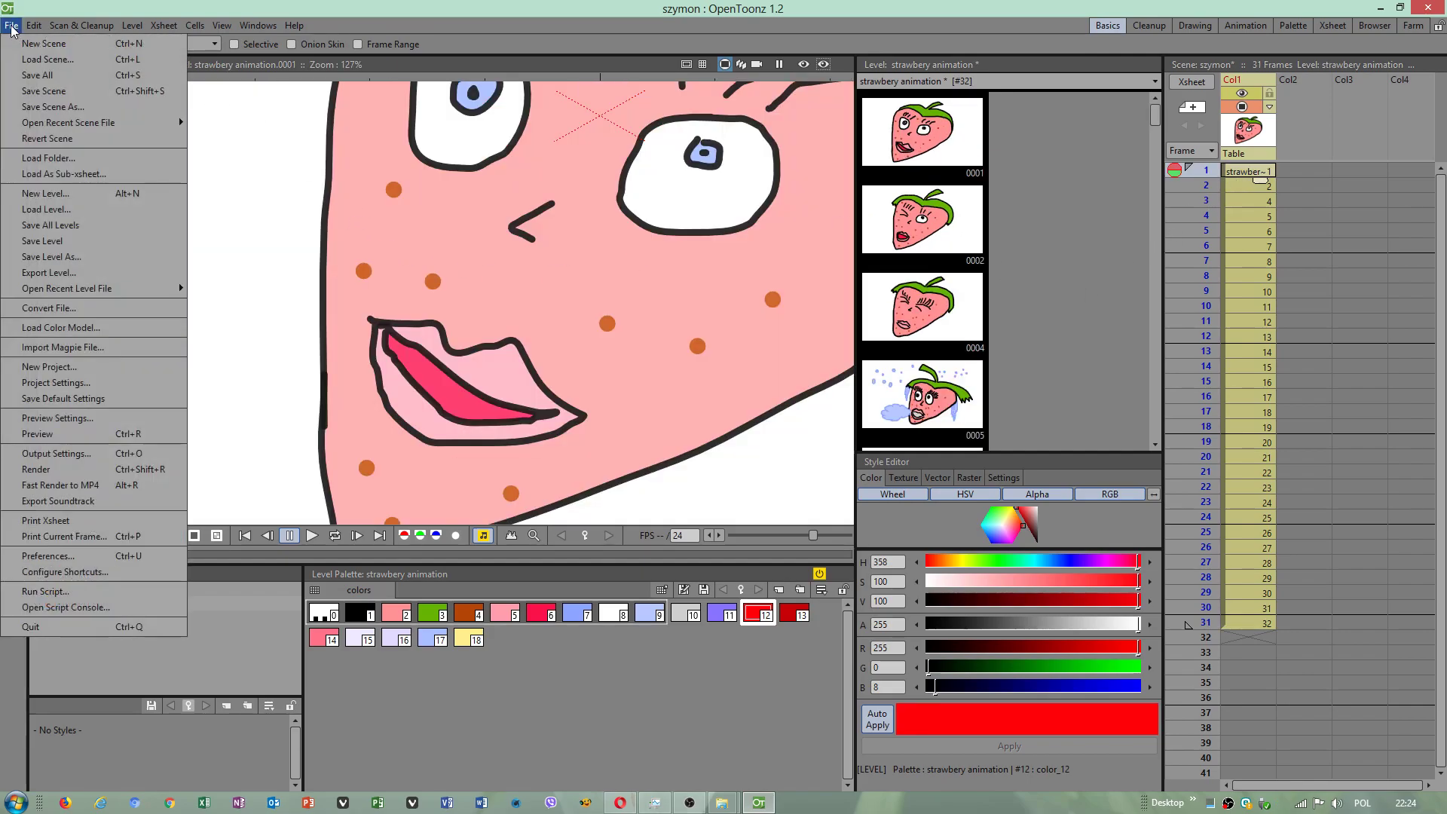
{"action": "left_click", "coordinate": [40, 76]}
{"action": "left_click", "coordinate": [15, 27]}
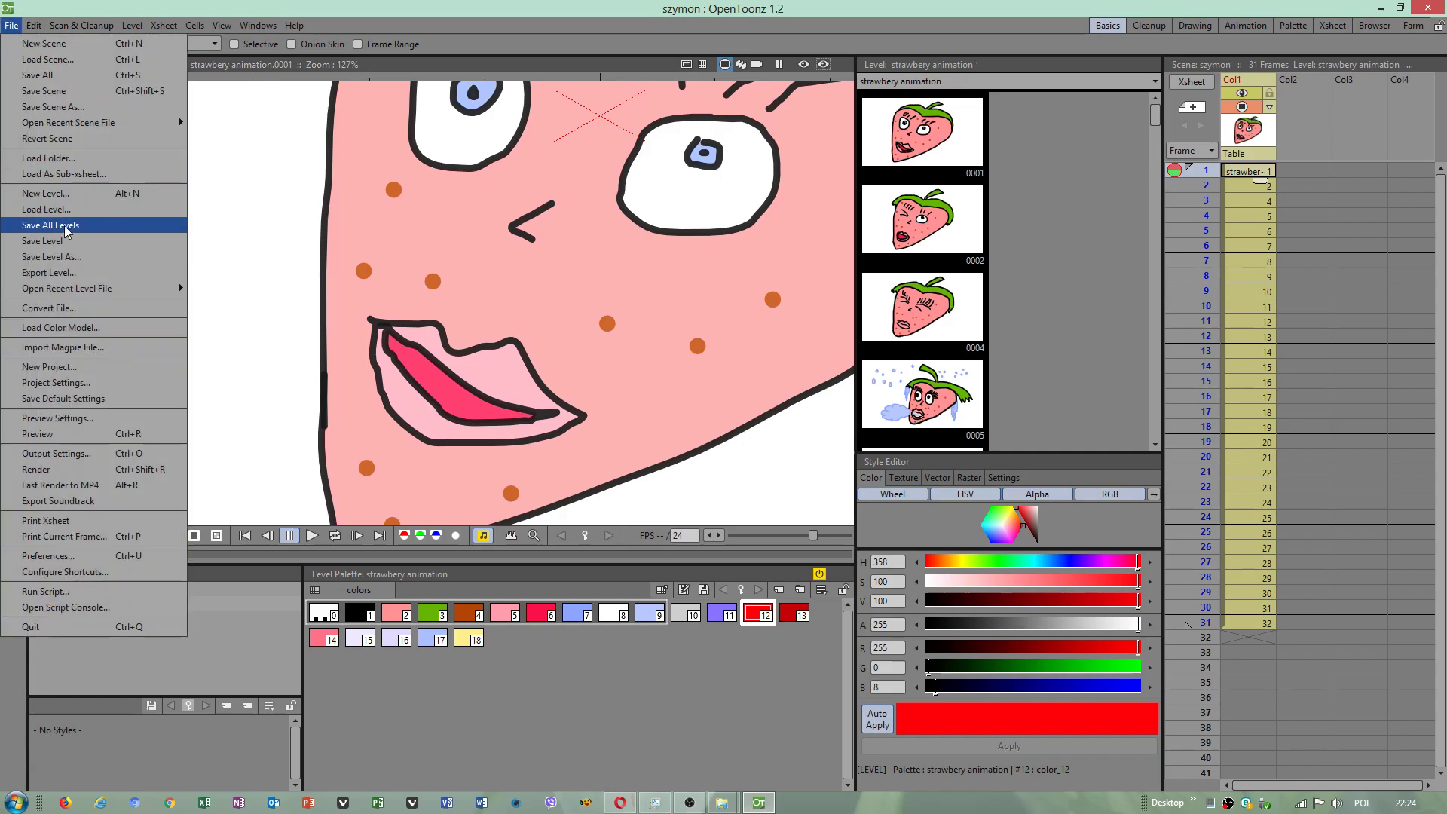
{"action": "left_click", "coordinate": [64, 231]}
{"action": "mouse_move", "coordinate": [720, 802]}
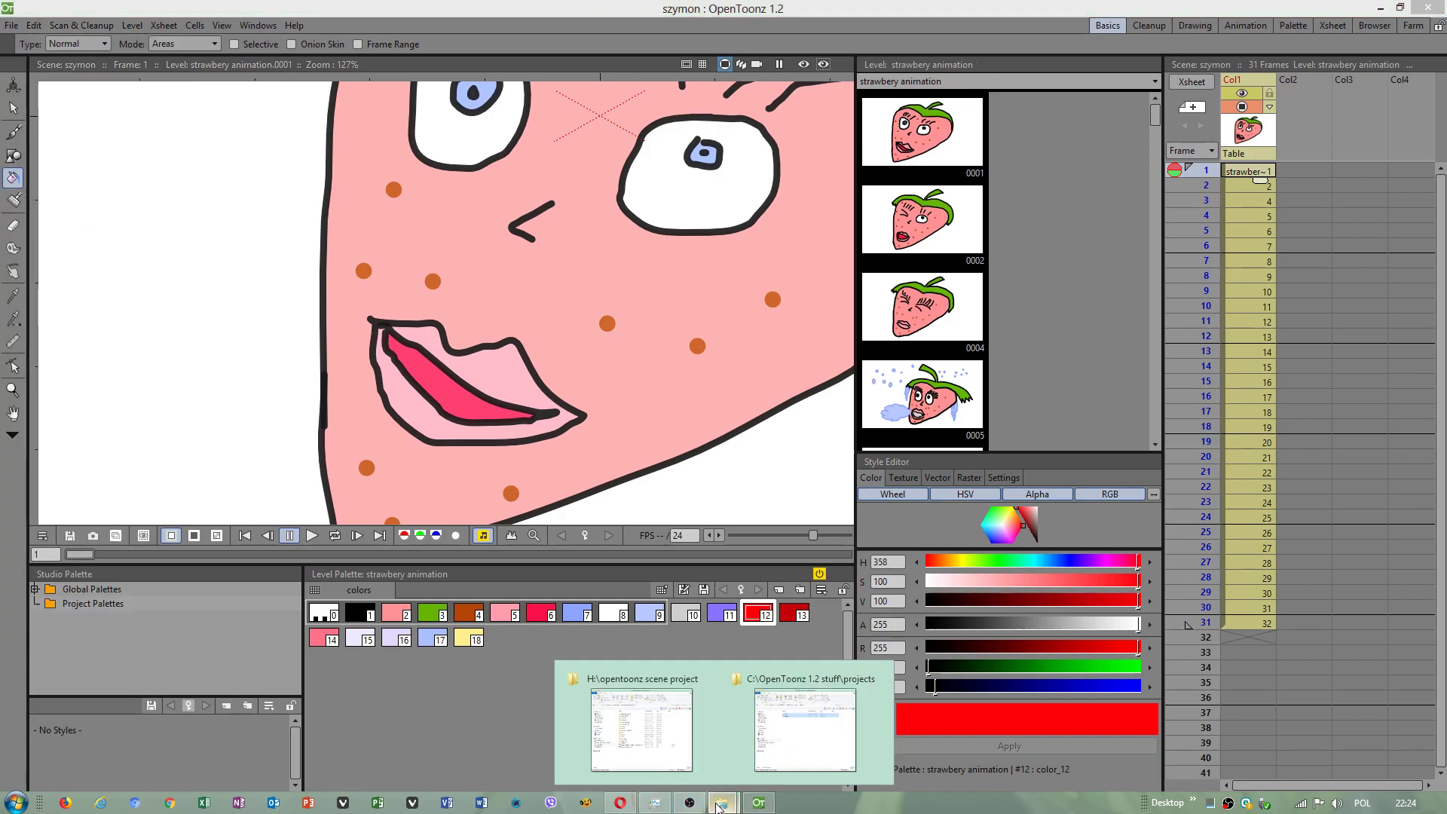
Browse szymon > drawings > szymon in Explorer to check strawbery animation.pli (959 KB).
{"action": "left_click", "coordinate": [805, 728]}
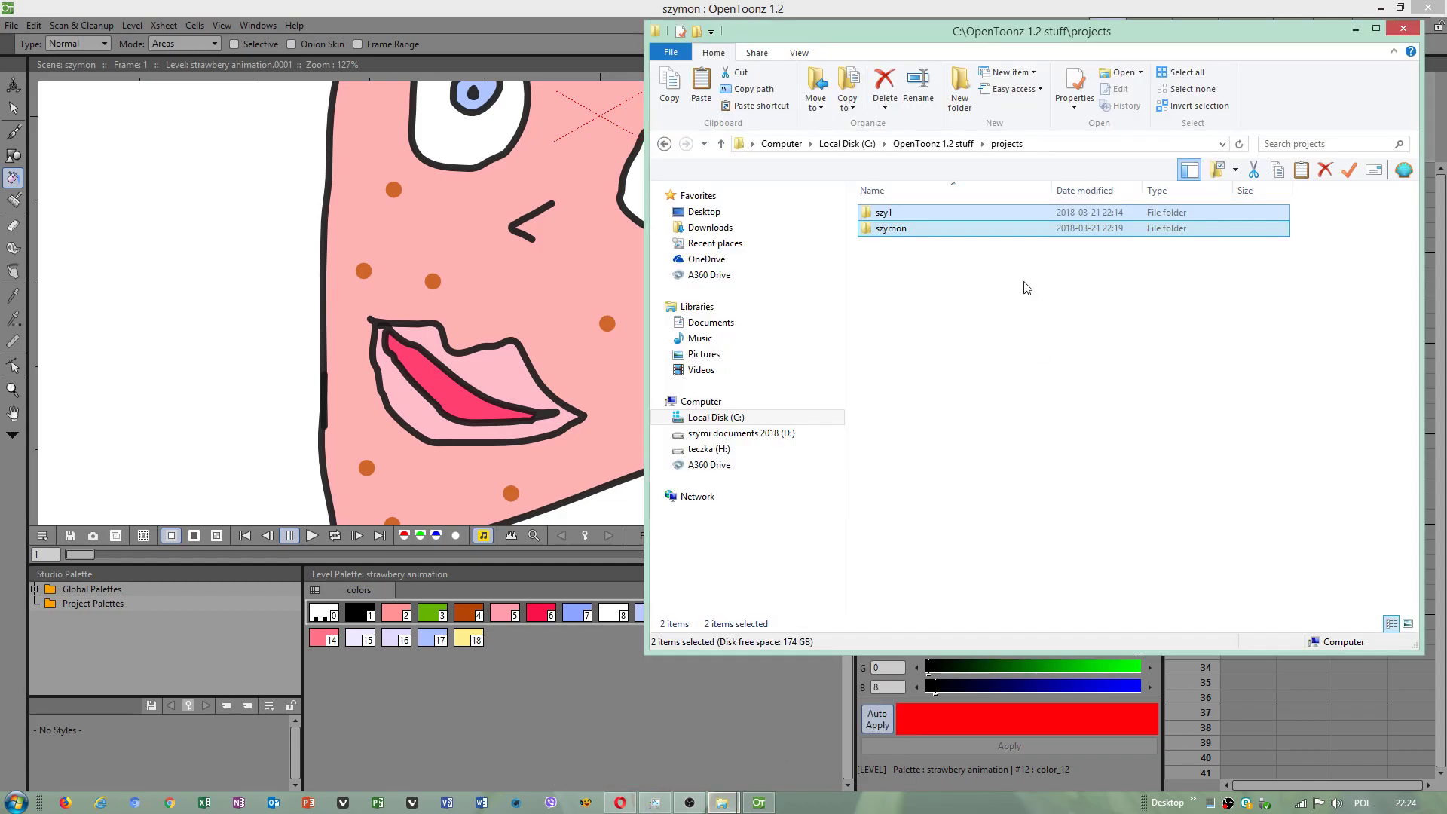
{"action": "left_click", "coordinate": [908, 230]}
{"action": "double_click", "coordinate": [907, 231]}
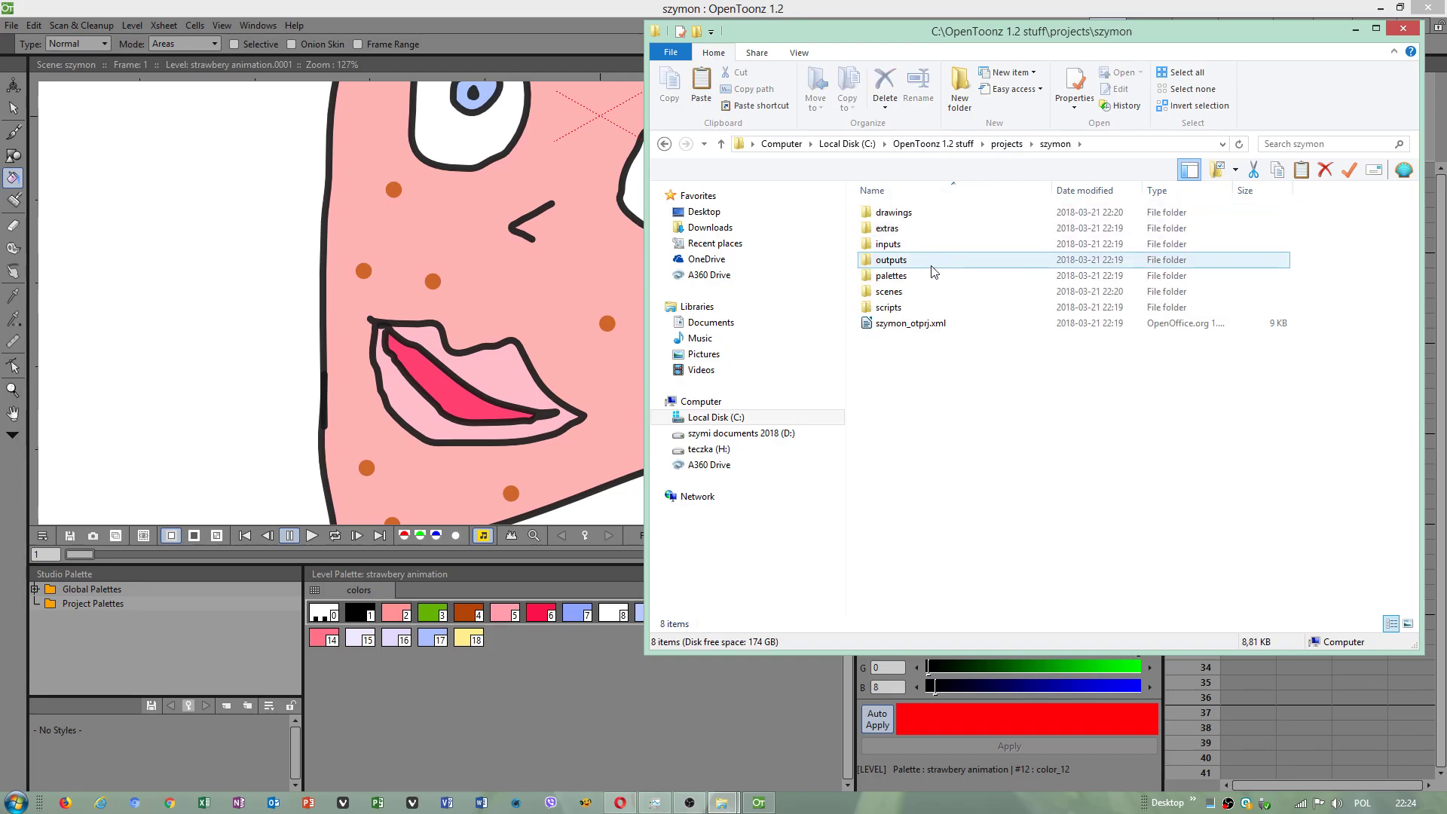
{"action": "double_click", "coordinate": [901, 216]}
{"action": "double_click", "coordinate": [898, 216]}
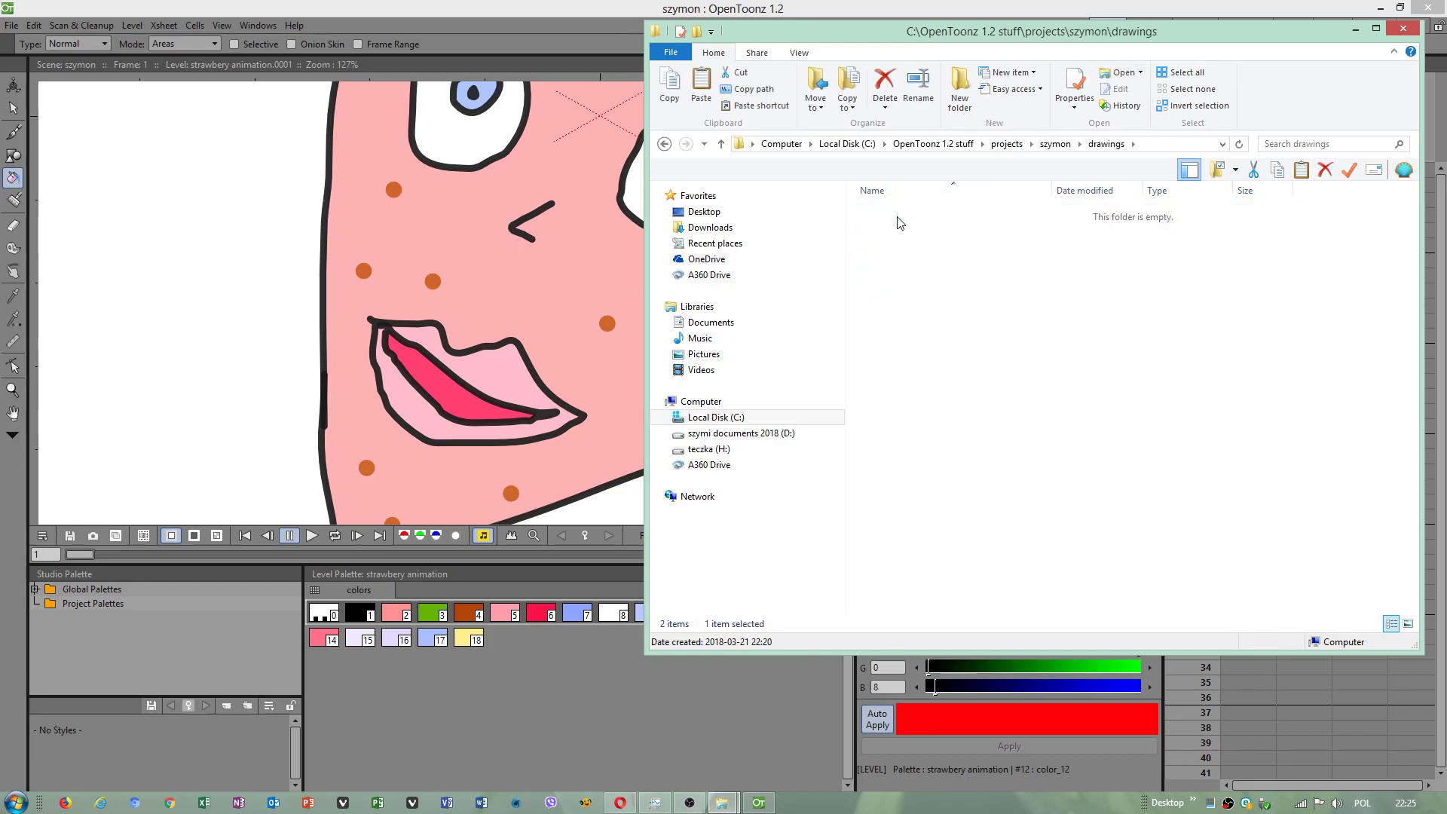
{"action": "left_click", "coordinate": [961, 217]}
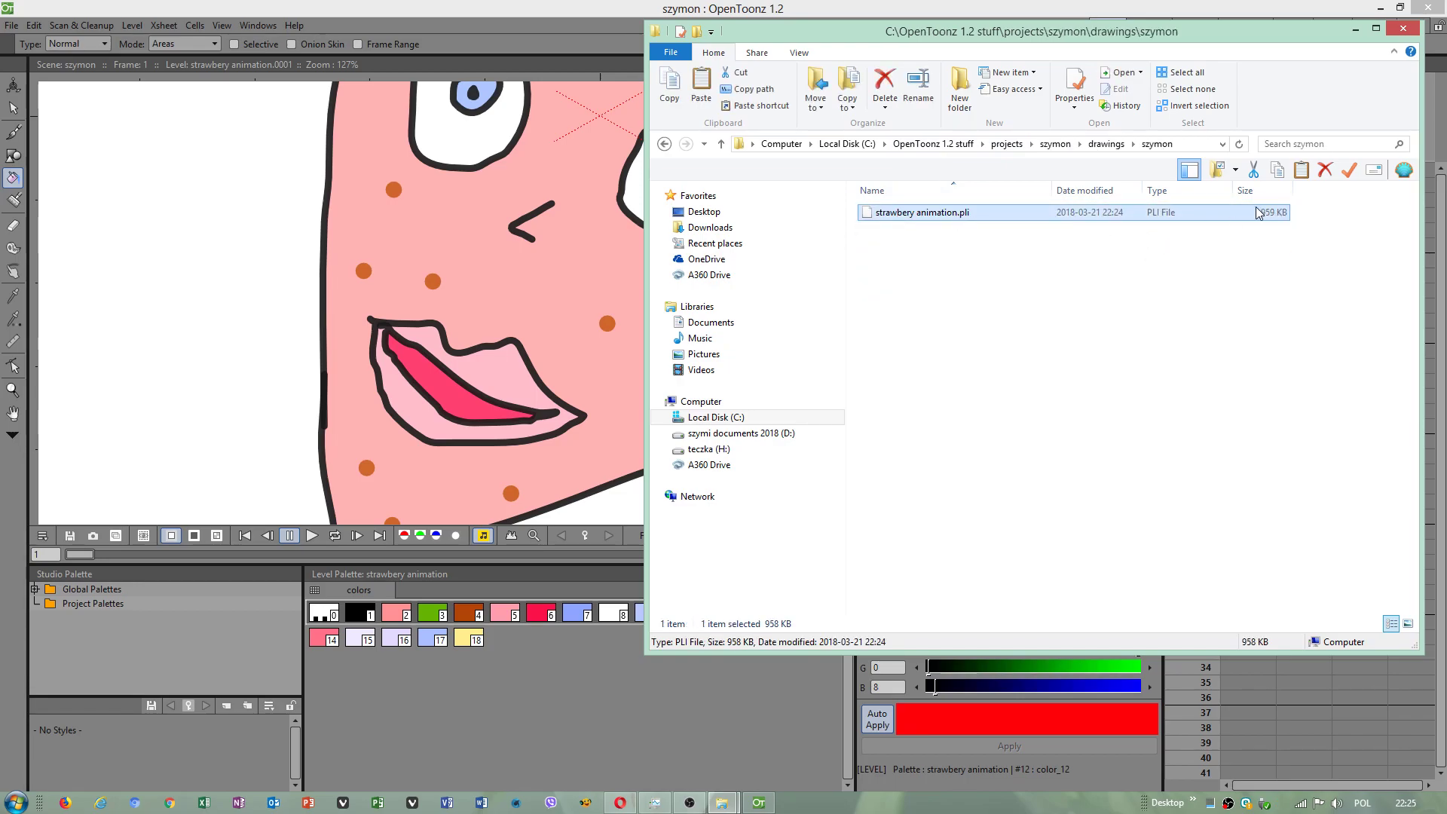
{"action": "left_click", "coordinate": [1259, 240]}
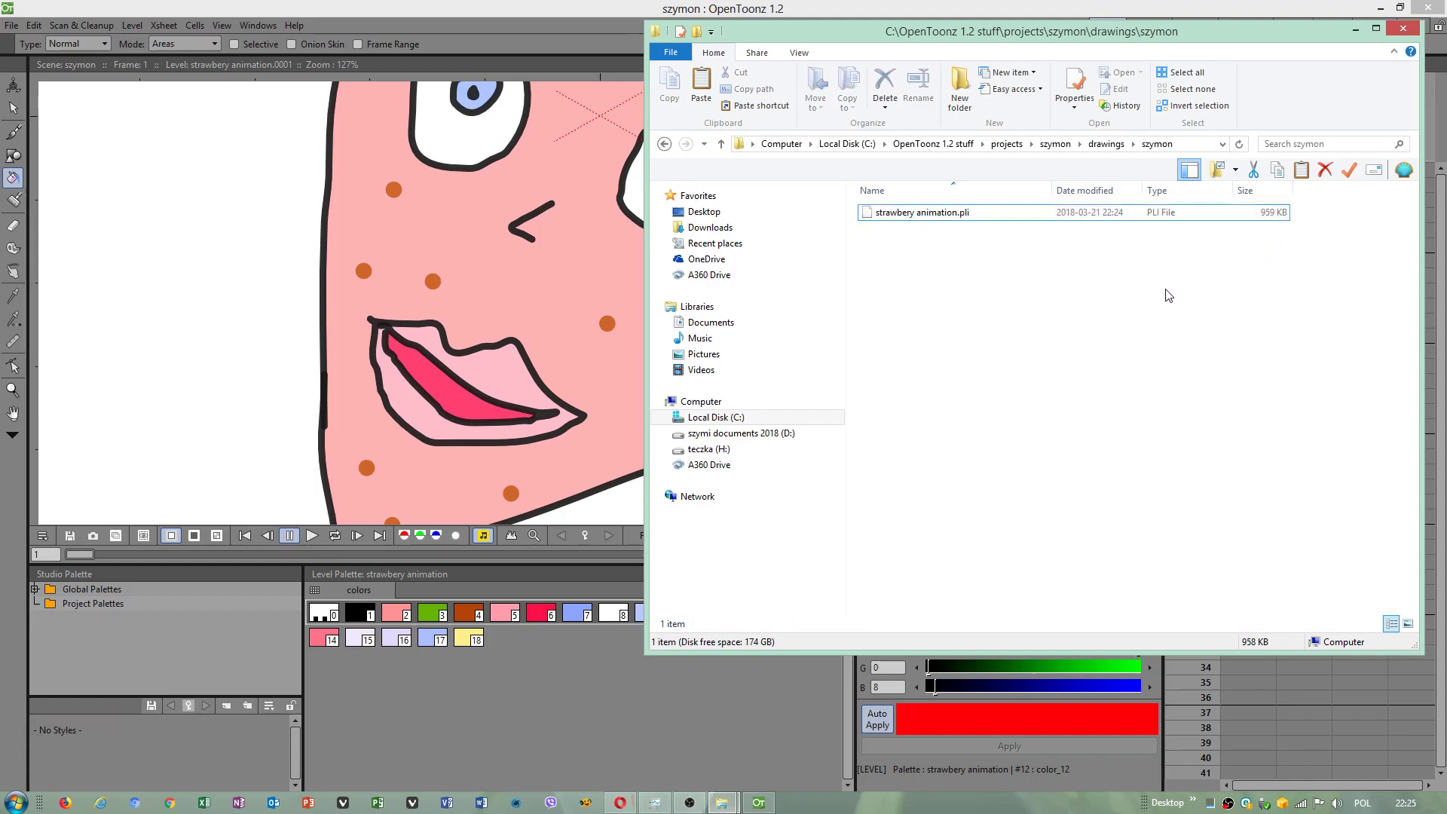
{"action": "left_click", "coordinate": [1355, 30]}
{"action": "scroll", "coordinate": [650, 367], "scroll_direction": "down", "scroll_amount": 1}
{"action": "scroll", "coordinate": [571, 330], "scroll_direction": "down", "scroll_amount": 1}
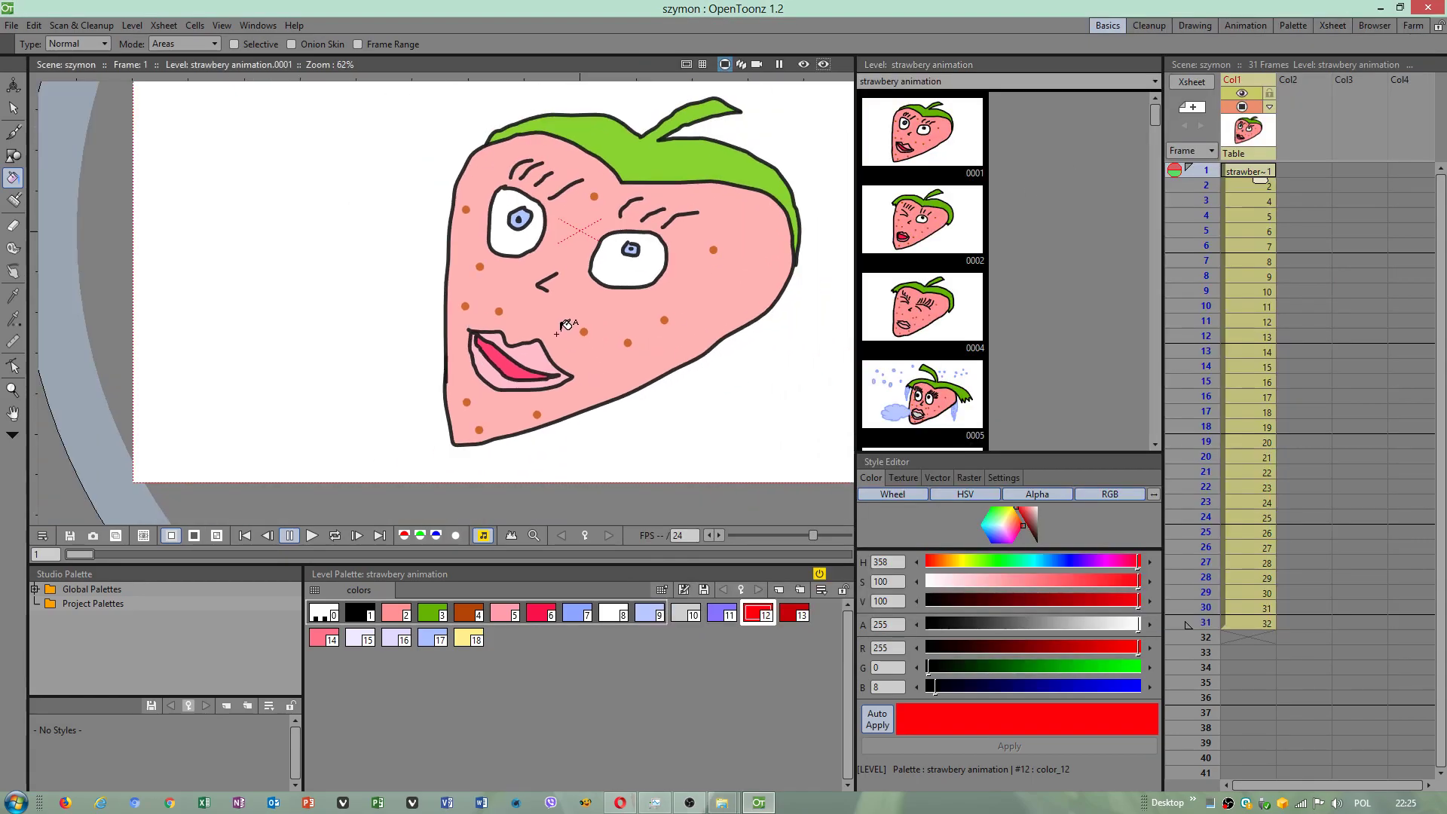
{"action": "scroll", "coordinate": [651, 302], "scroll_direction": "down", "scroll_amount": 1}
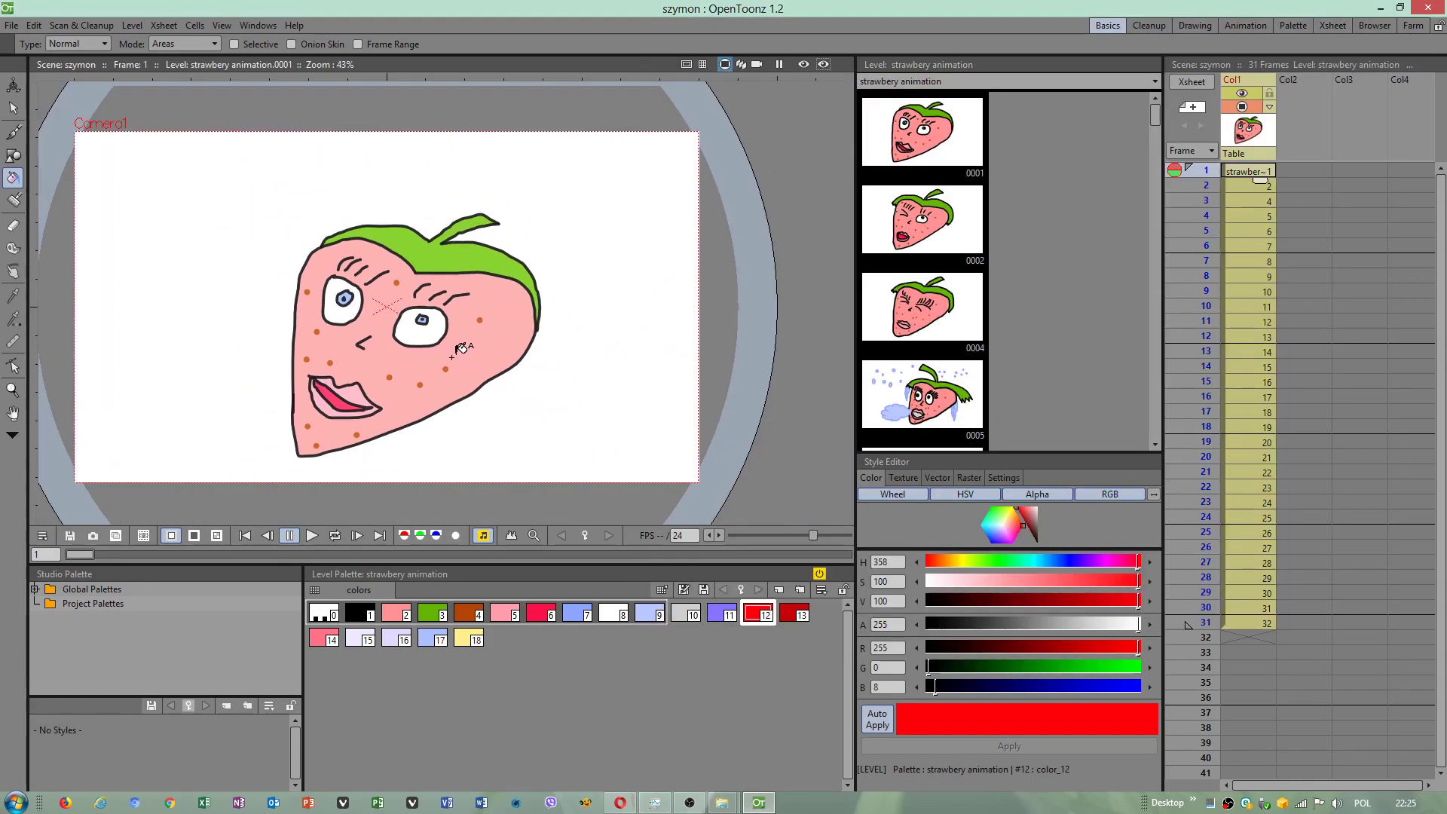
{"action": "scroll", "coordinate": [650, 302], "scroll_direction": "down", "scroll_amount": 2}
{"action": "scroll", "coordinate": [360, 384], "scroll_direction": "up", "scroll_amount": 1}
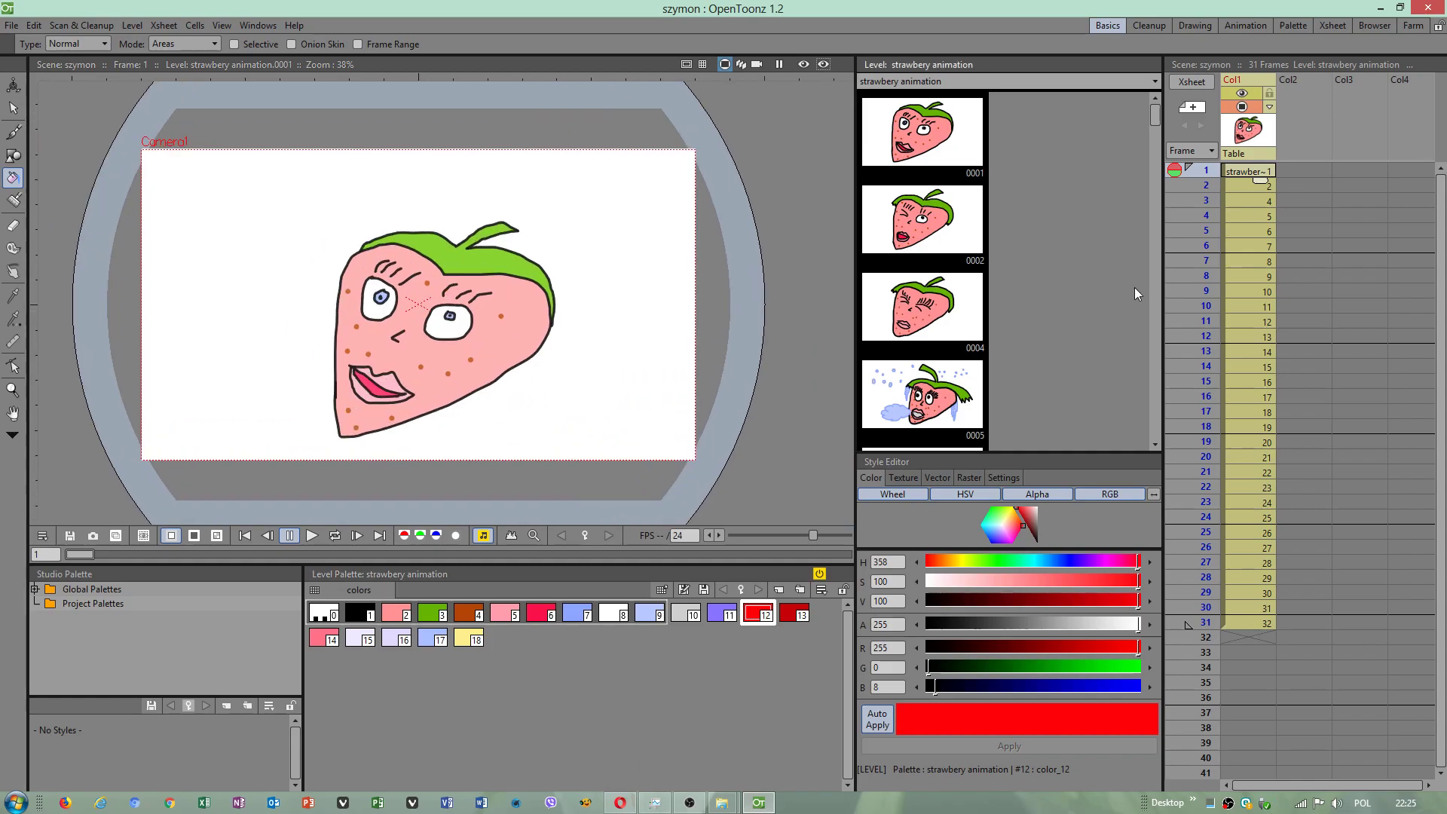
{"action": "left_click_drag", "start_coordinate": [1151, 108], "coordinate": [1163, 428]}
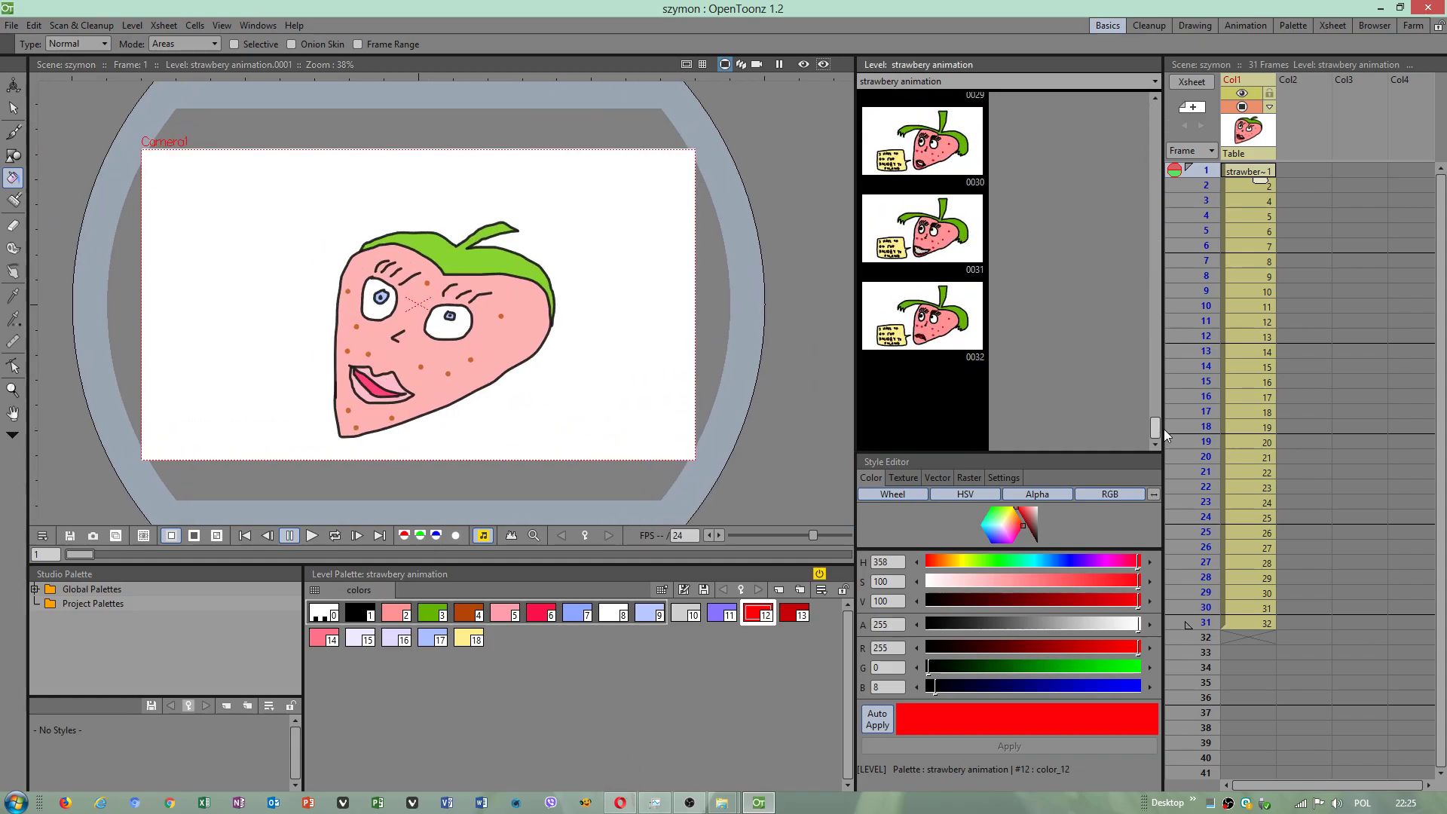
{"action": "left_click", "coordinate": [934, 244]}
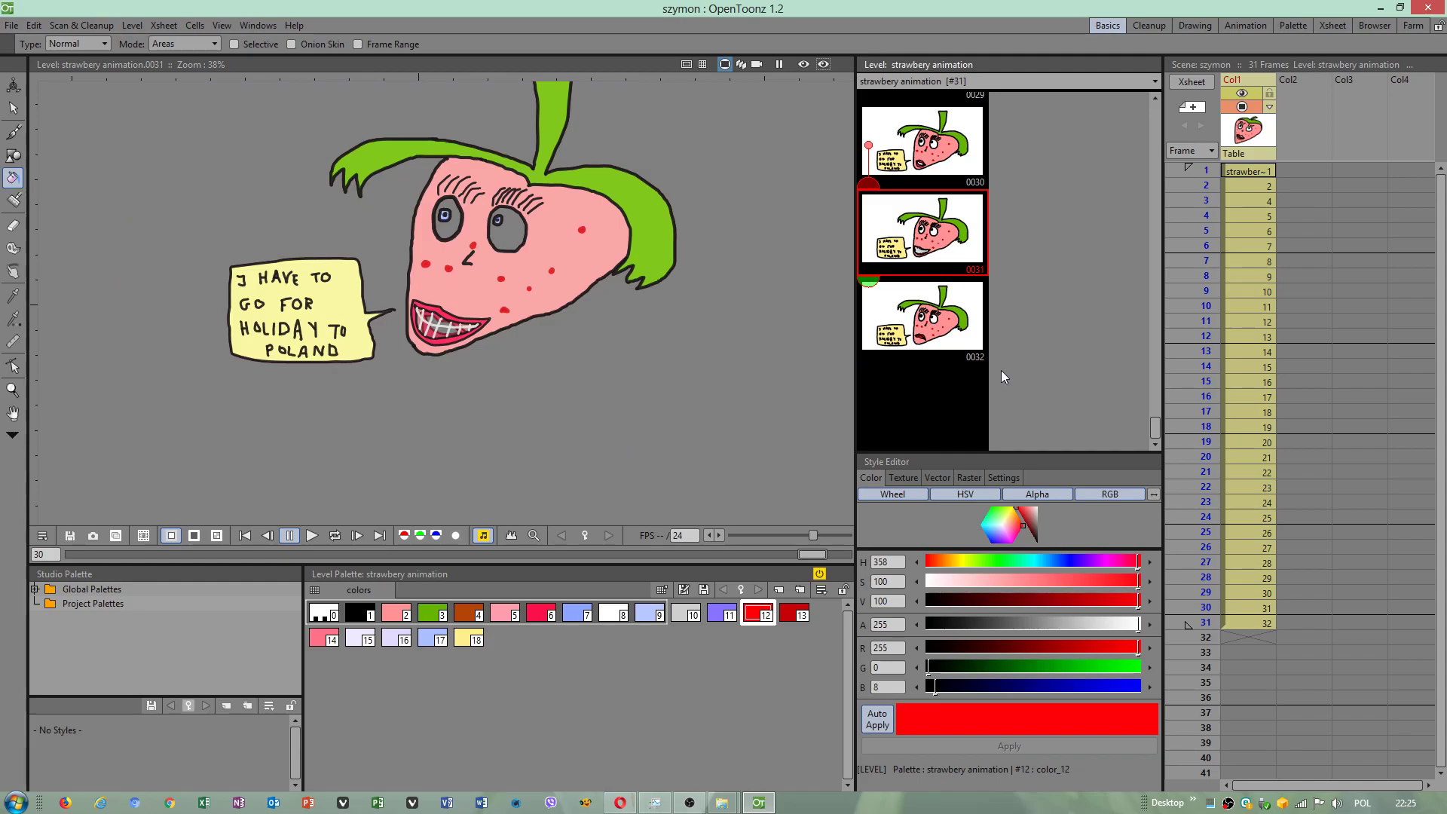
{"action": "scroll", "coordinate": [436, 323], "scroll_direction": "up", "scroll_amount": 1}
{"action": "scroll", "coordinate": [437, 322], "scroll_direction": "up", "scroll_amount": 1}
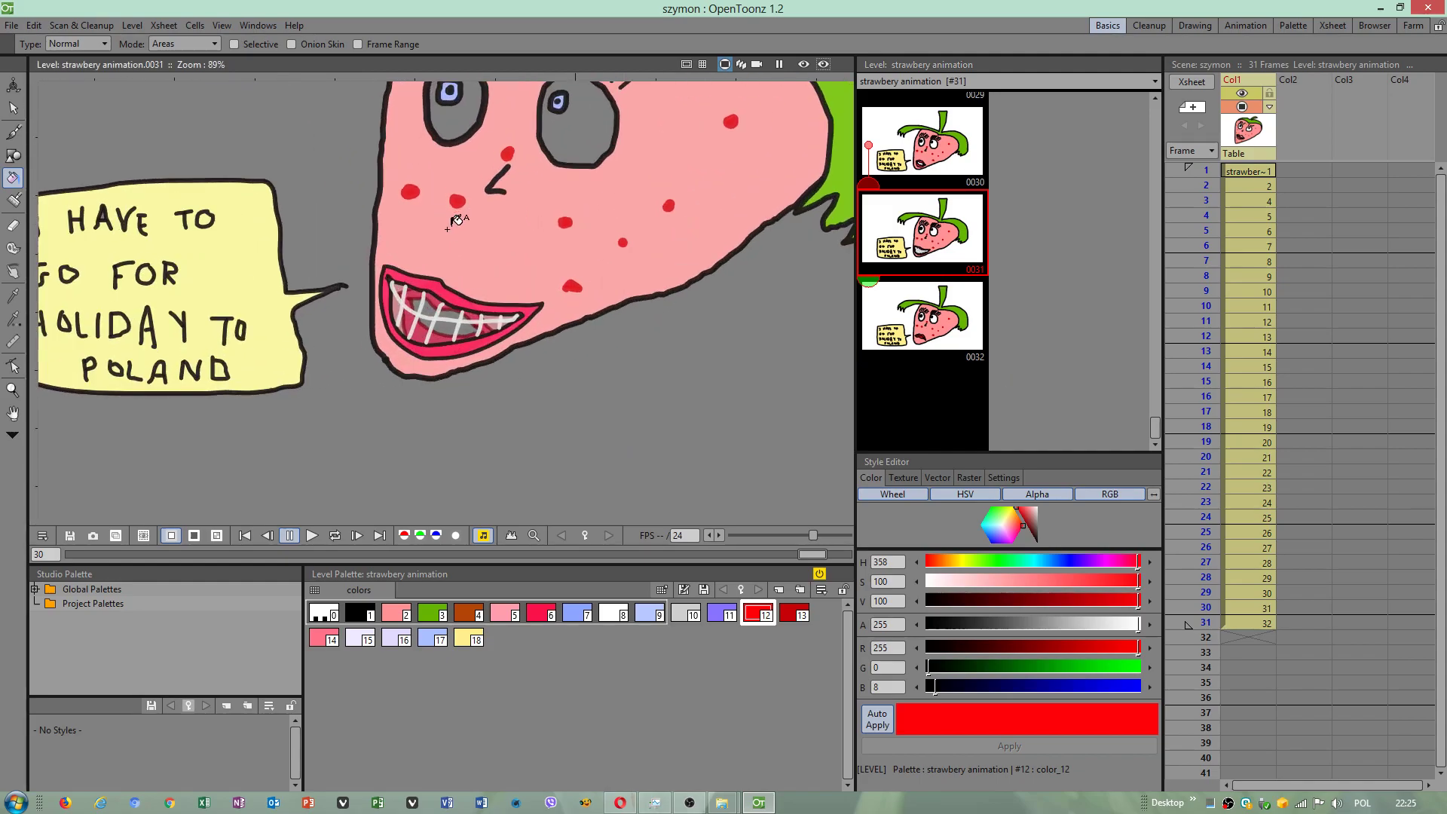
{"action": "scroll", "coordinate": [437, 322], "scroll_direction": "up", "scroll_amount": 1}
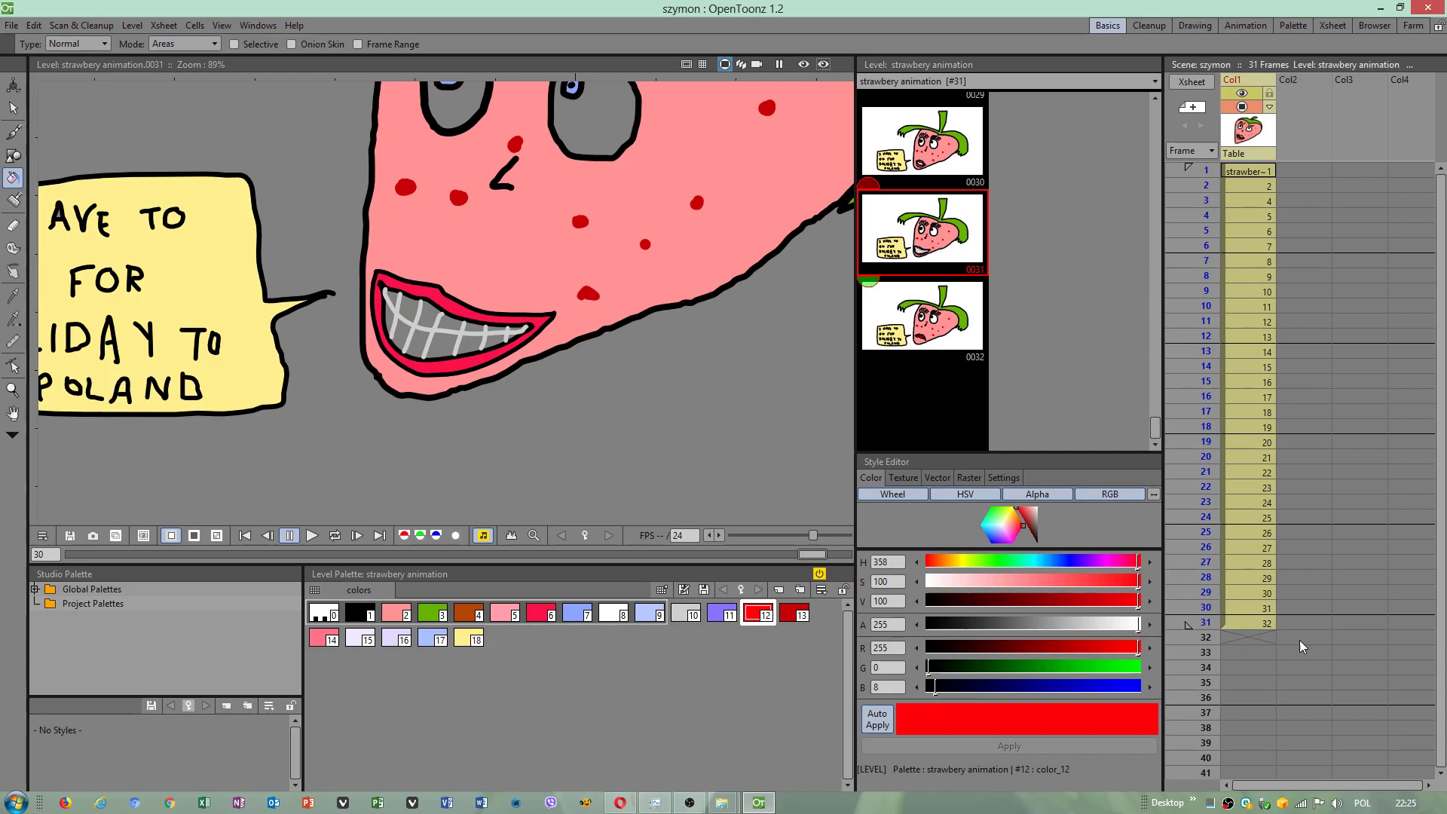
{"action": "left_click", "coordinate": [1253, 627]}
{"action": "scroll", "coordinate": [420, 380], "scroll_direction": "down", "scroll_amount": 1}
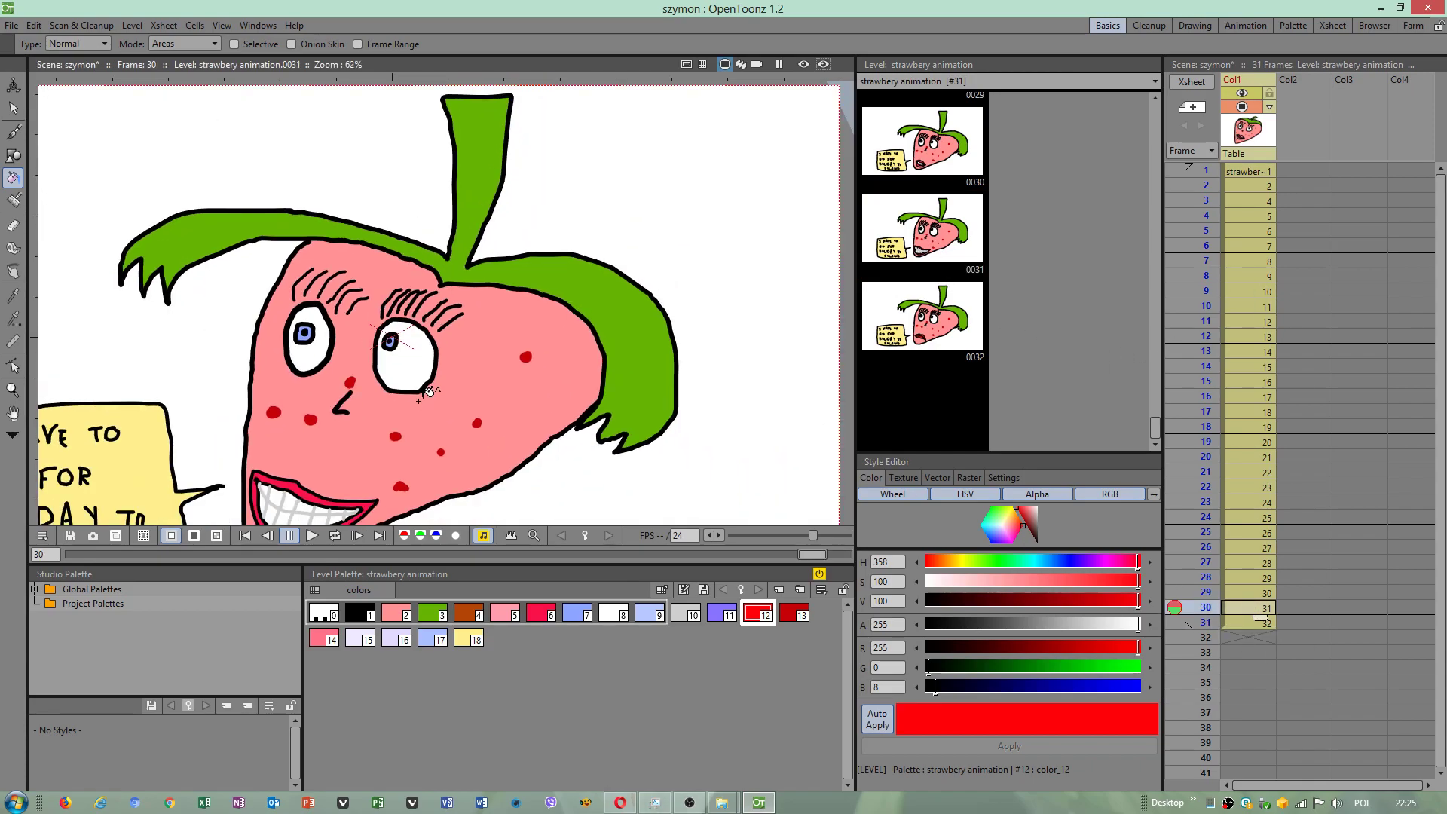
{"action": "scroll", "coordinate": [421, 380], "scroll_direction": "down", "scroll_amount": 1}
{"action": "left_click_drag", "start_coordinate": [419, 376], "coordinate": [579, 341]}
{"action": "left_click", "coordinate": [1254, 595]}
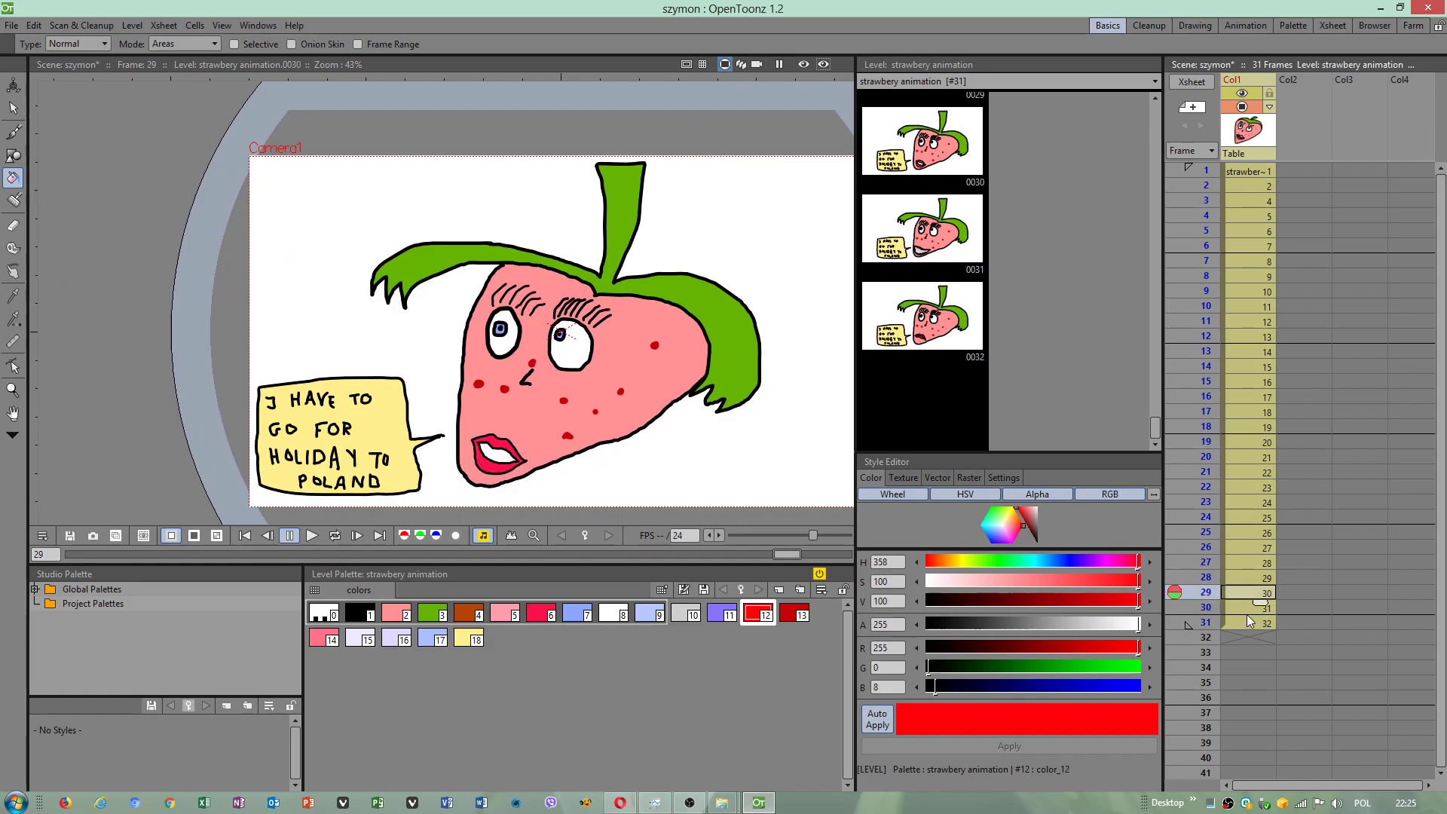
{"action": "left_click", "coordinate": [1244, 622]}
{"action": "left_click", "coordinate": [1242, 608]}
{"action": "left_click", "coordinate": [1243, 580]}
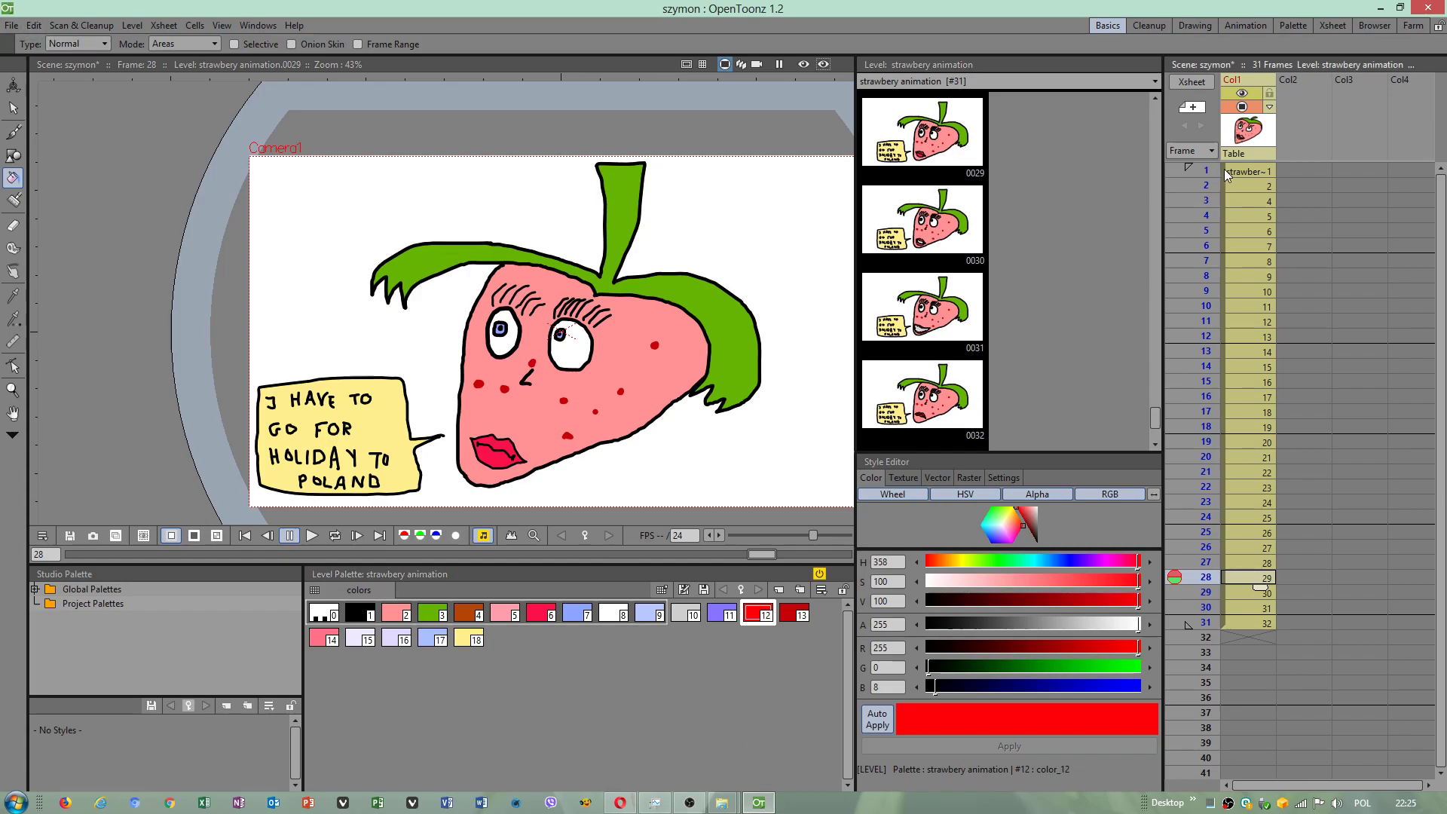
{"action": "left_click", "coordinate": [1263, 172]}
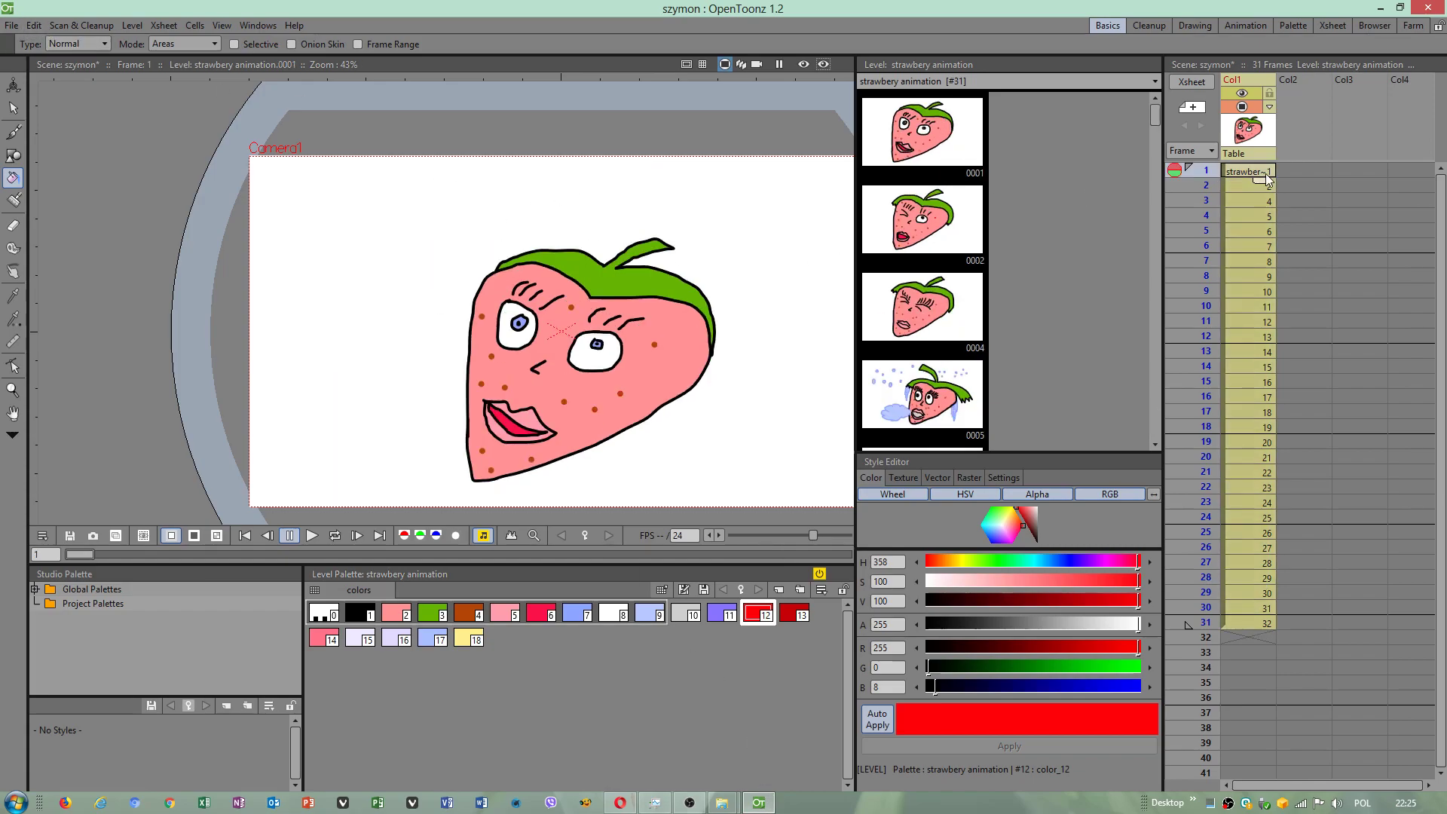
Quit OpenToonz with Save All, then close the program when it crashes.
{"action": "left_click", "coordinate": [13, 25]}
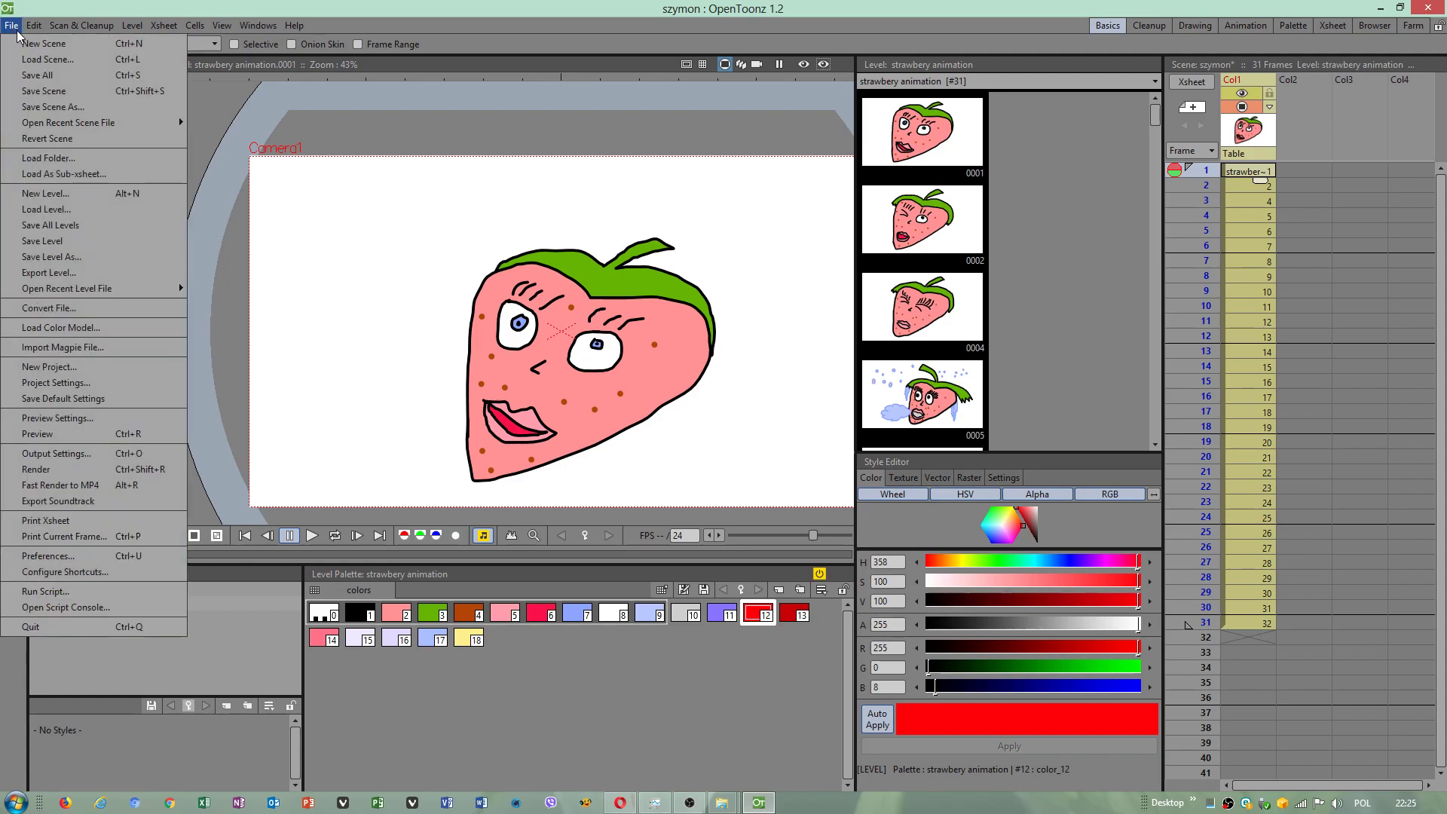
{"action": "left_click", "coordinate": [60, 627]}
{"action": "left_click", "coordinate": [589, 415]}
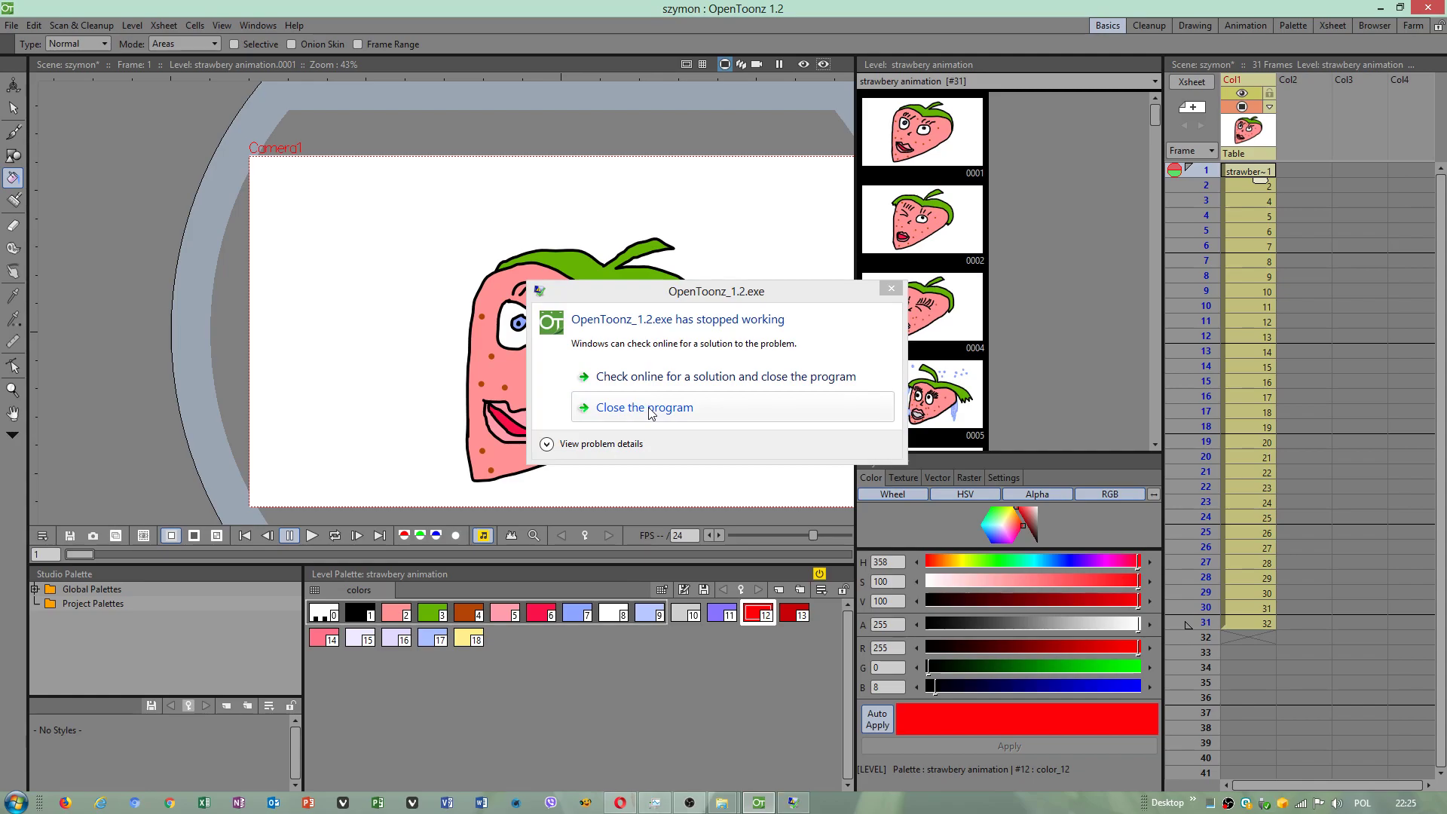
{"action": "left_click", "coordinate": [649, 415]}
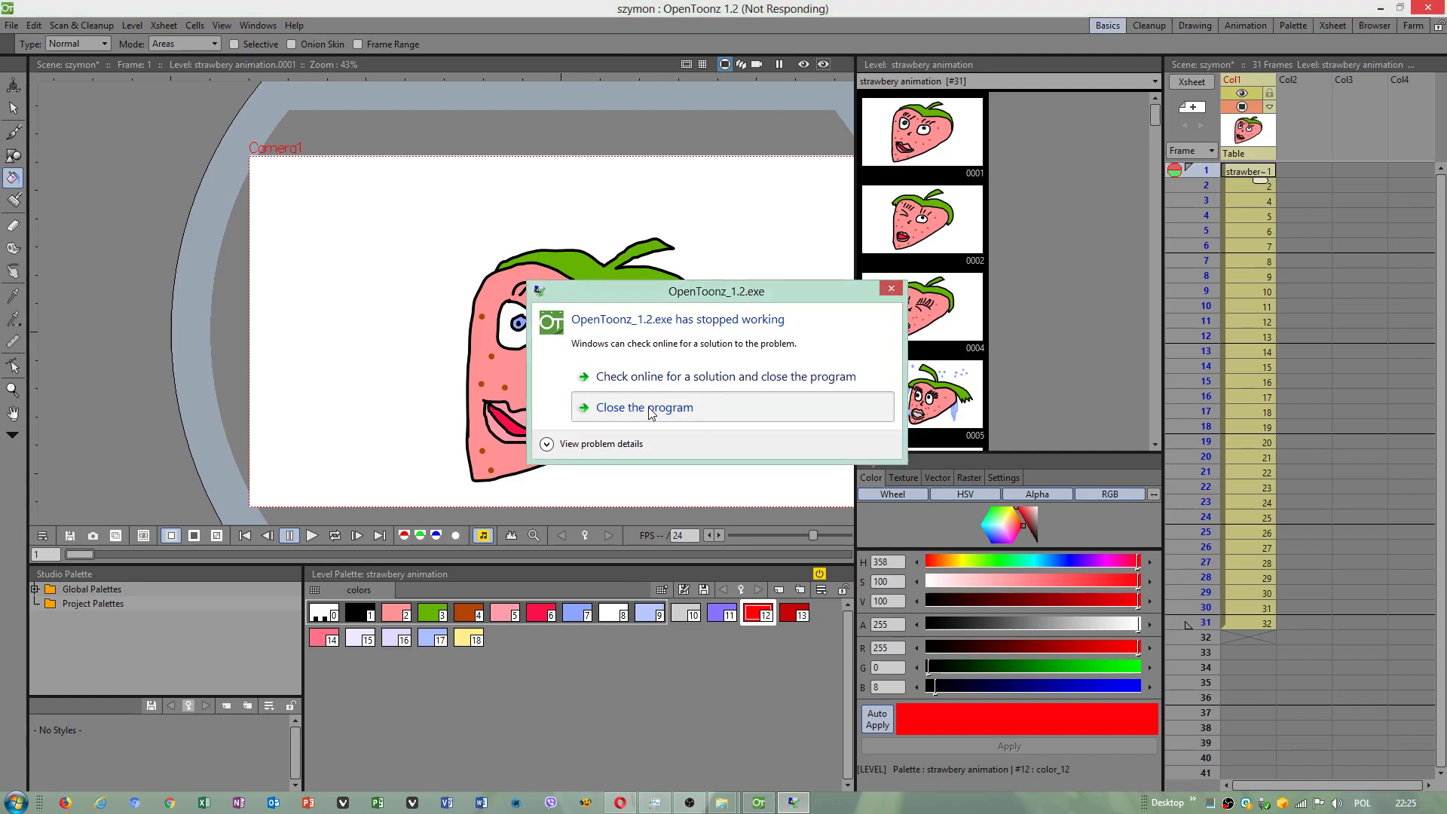
Maximize the Opera window and relaunch OpenToonz from the Start menu.
{"action": "left_click", "coordinate": [1062, 113]}
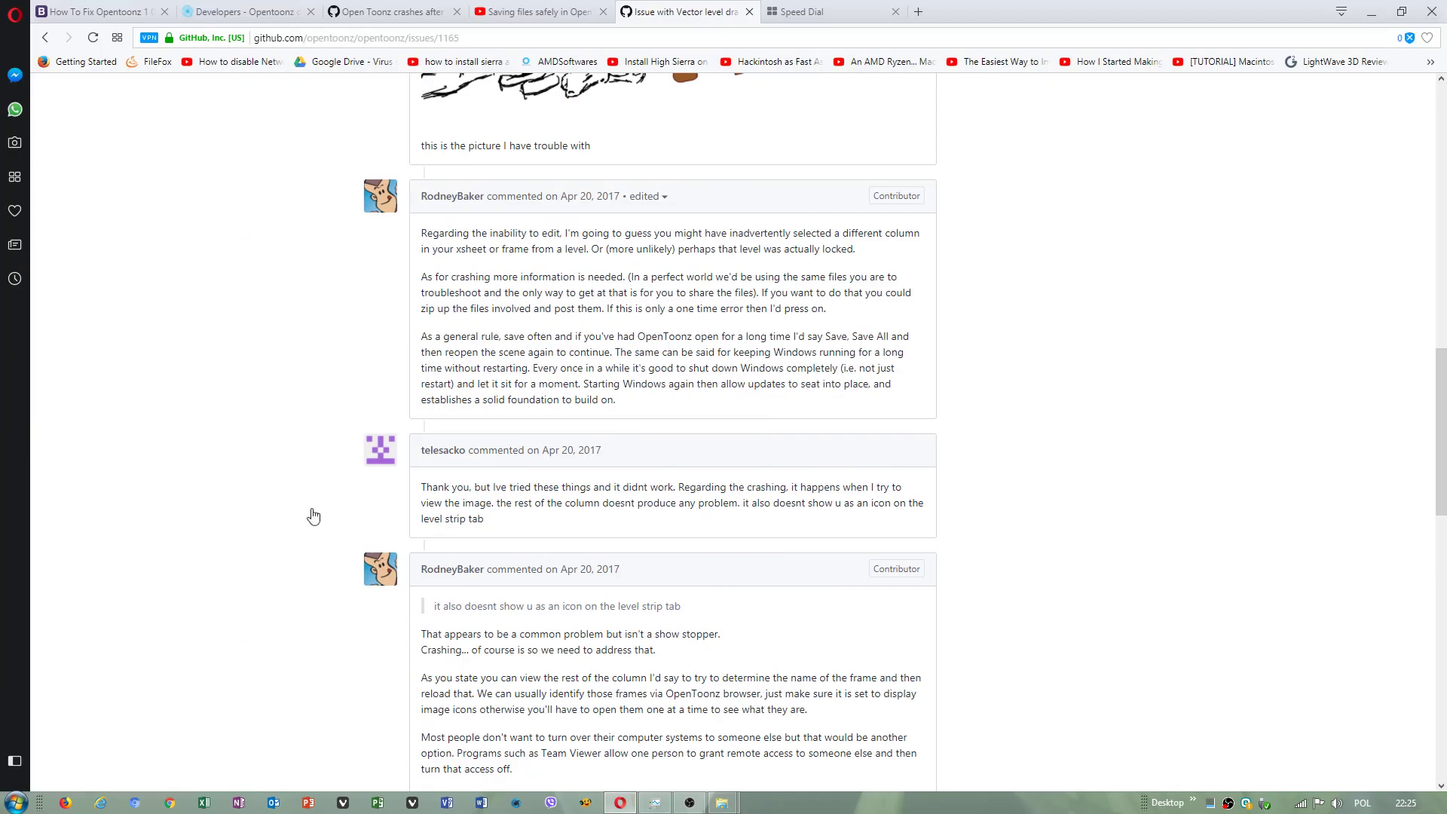
{"action": "key", "text": "super"}
{"action": "left_click", "coordinate": [63, 517]}
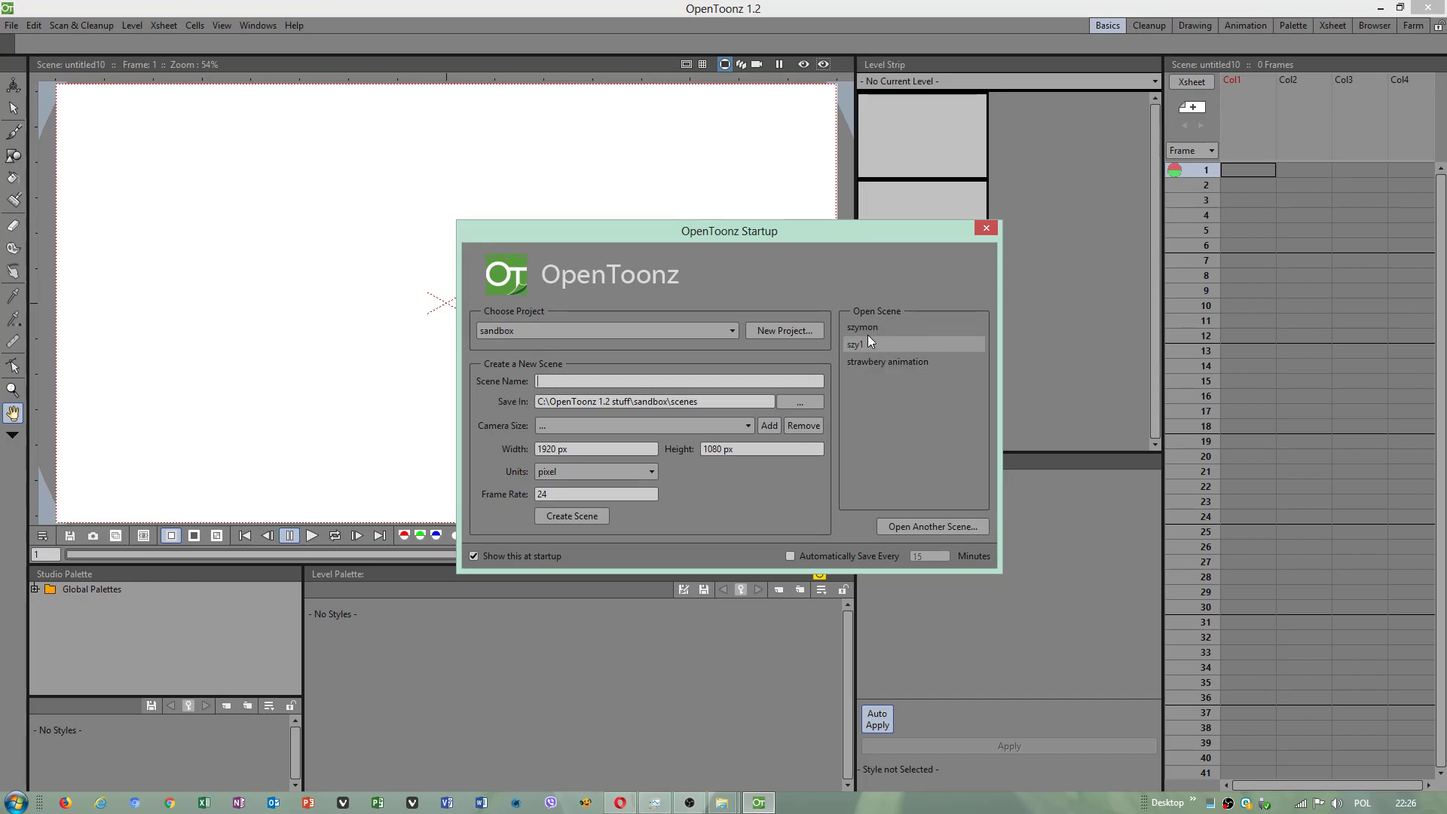
Open the szymon scene from the Startup dialog using Import Scene.
{"action": "left_click", "coordinate": [863, 327]}
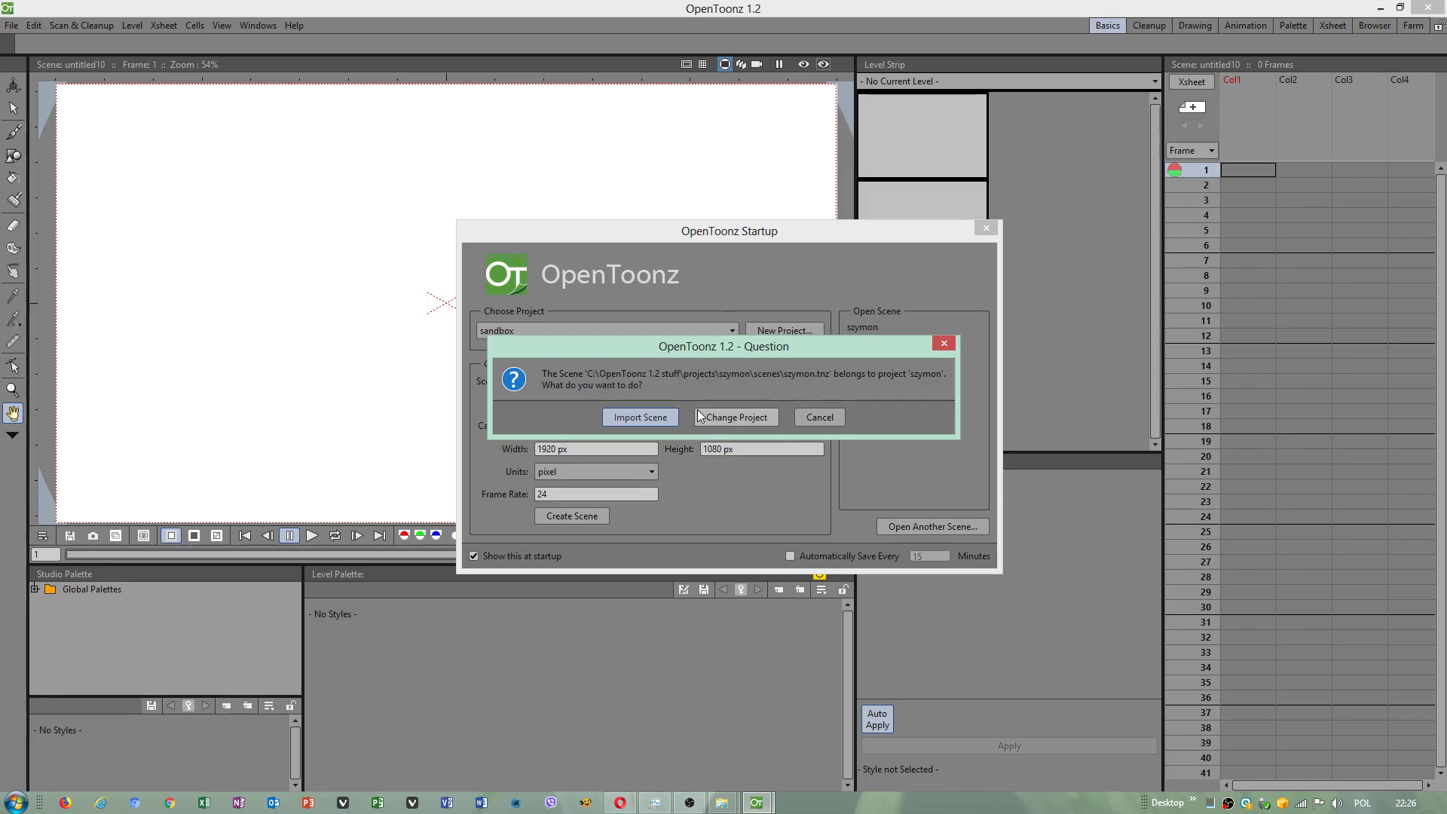
{"action": "left_click", "coordinate": [650, 420]}
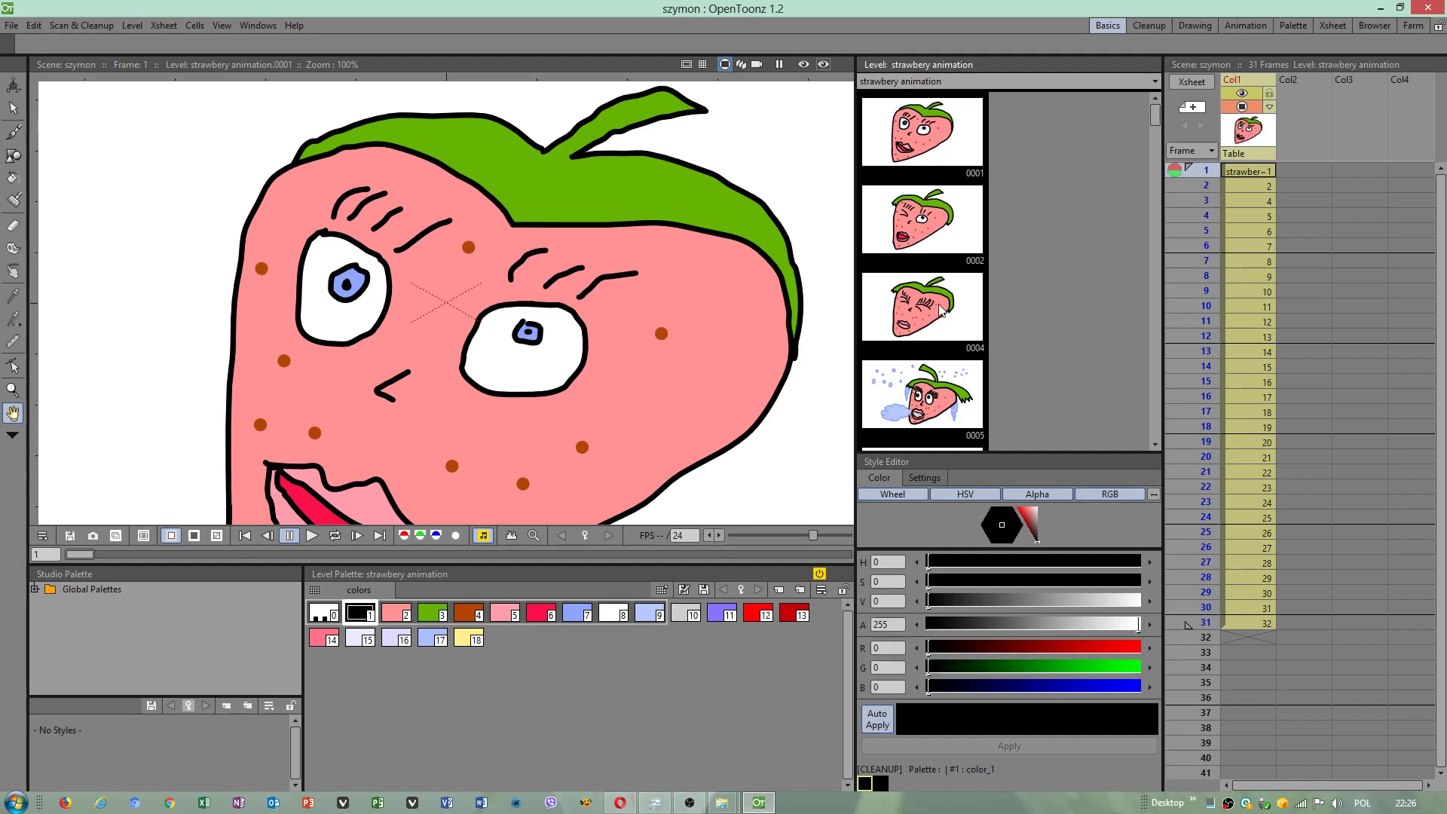
Select all strawberry level frames in the Level Strip and reverse their order.
{"action": "left_click", "coordinate": [956, 147]}
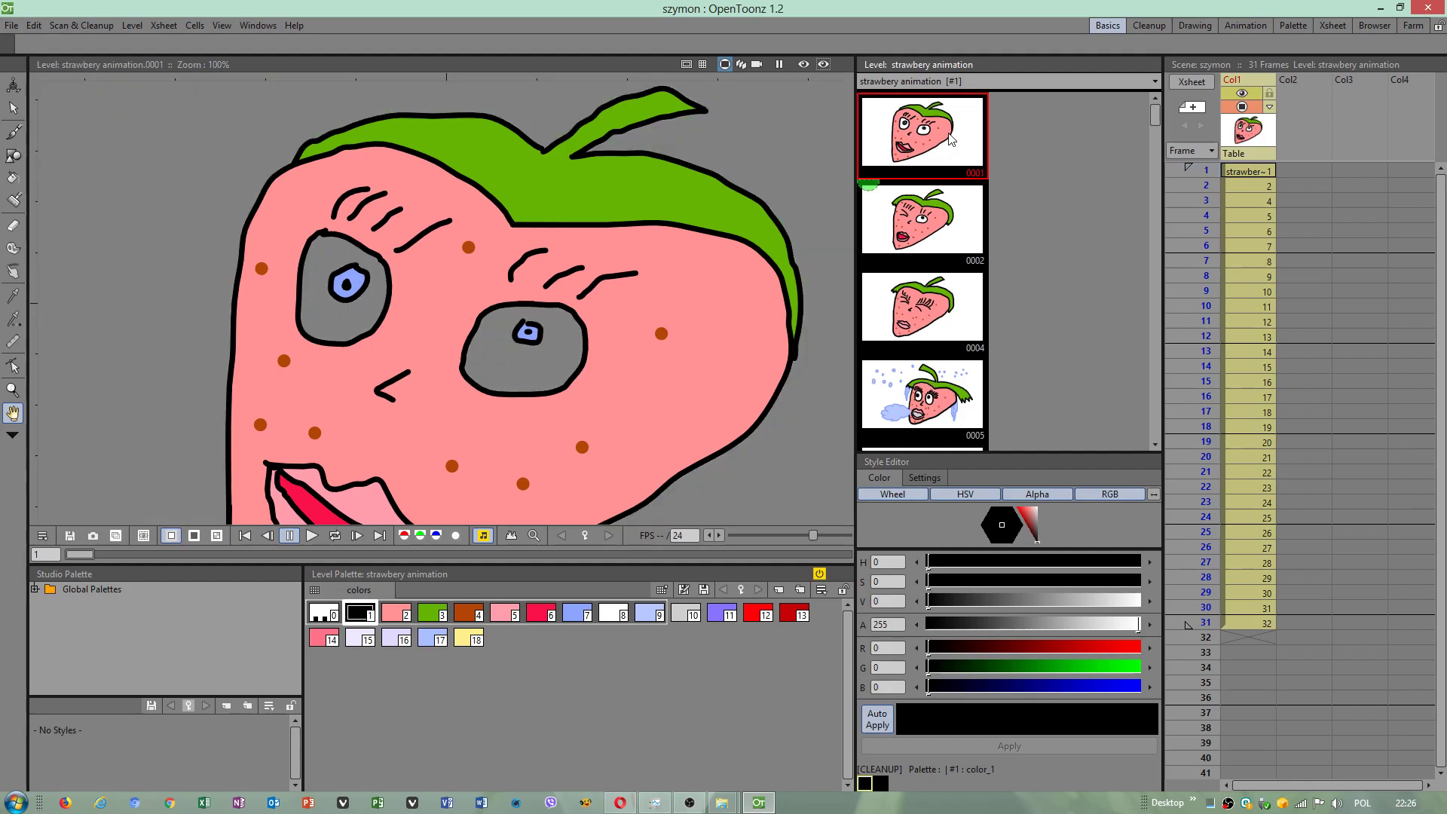
{"action": "right_click", "coordinate": [950, 135]}
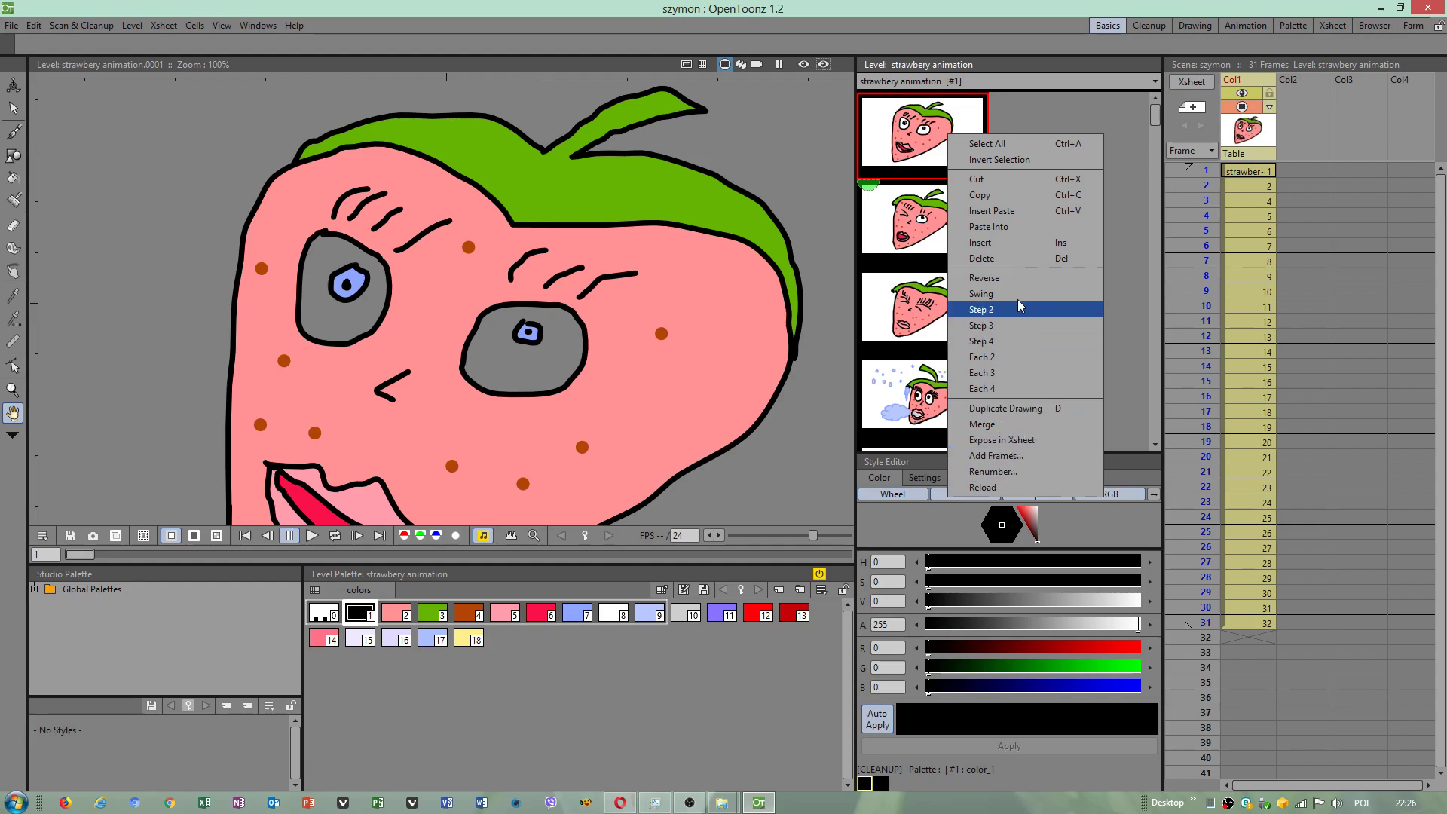
{"action": "left_click", "coordinate": [970, 143]}
{"action": "right_click", "coordinate": [927, 133]}
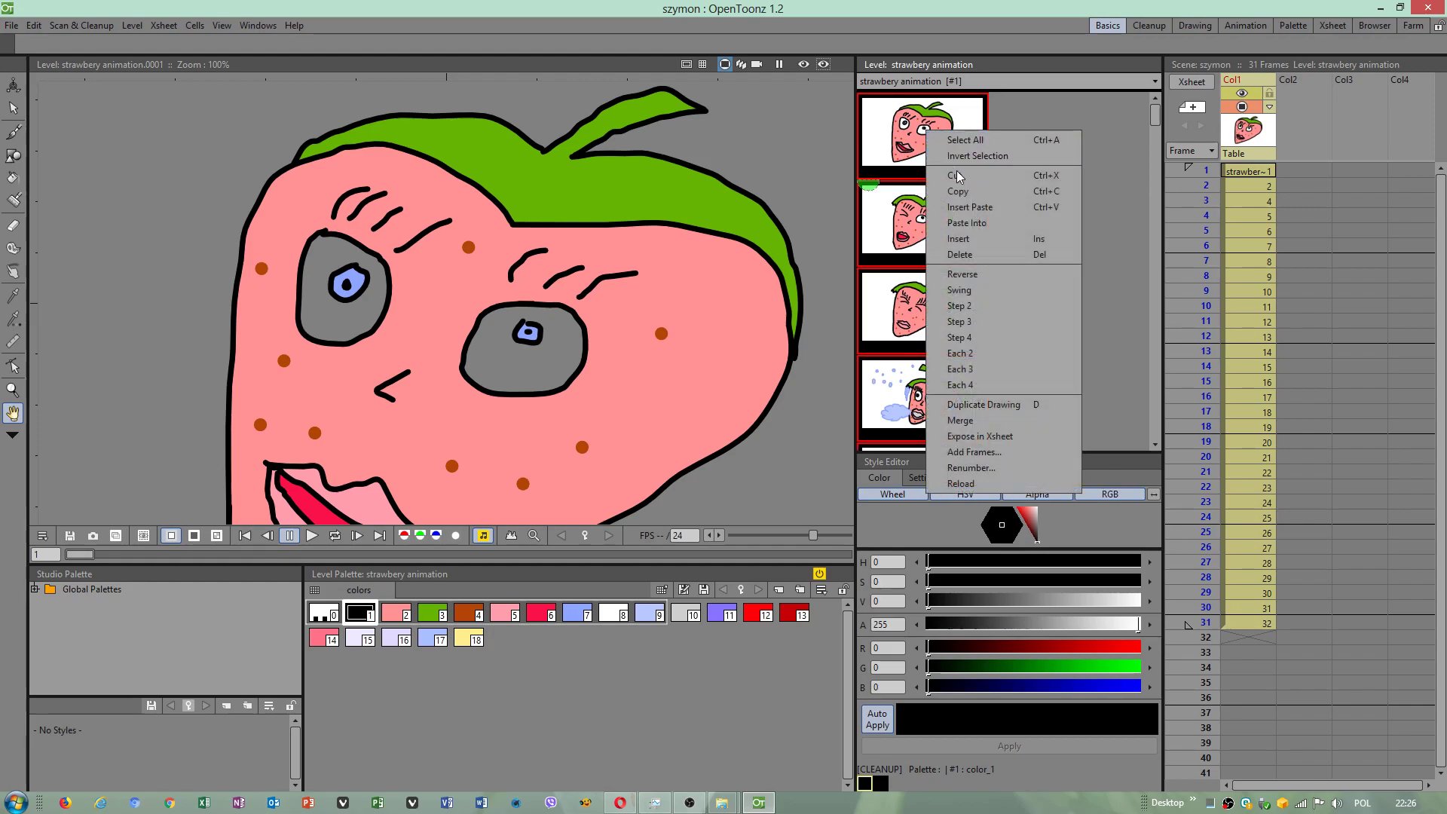
{"action": "left_click", "coordinate": [962, 274]}
Reverse all frames back to their original order and view frame 0032 with the red lips.
{"action": "left_click", "coordinate": [941, 134]}
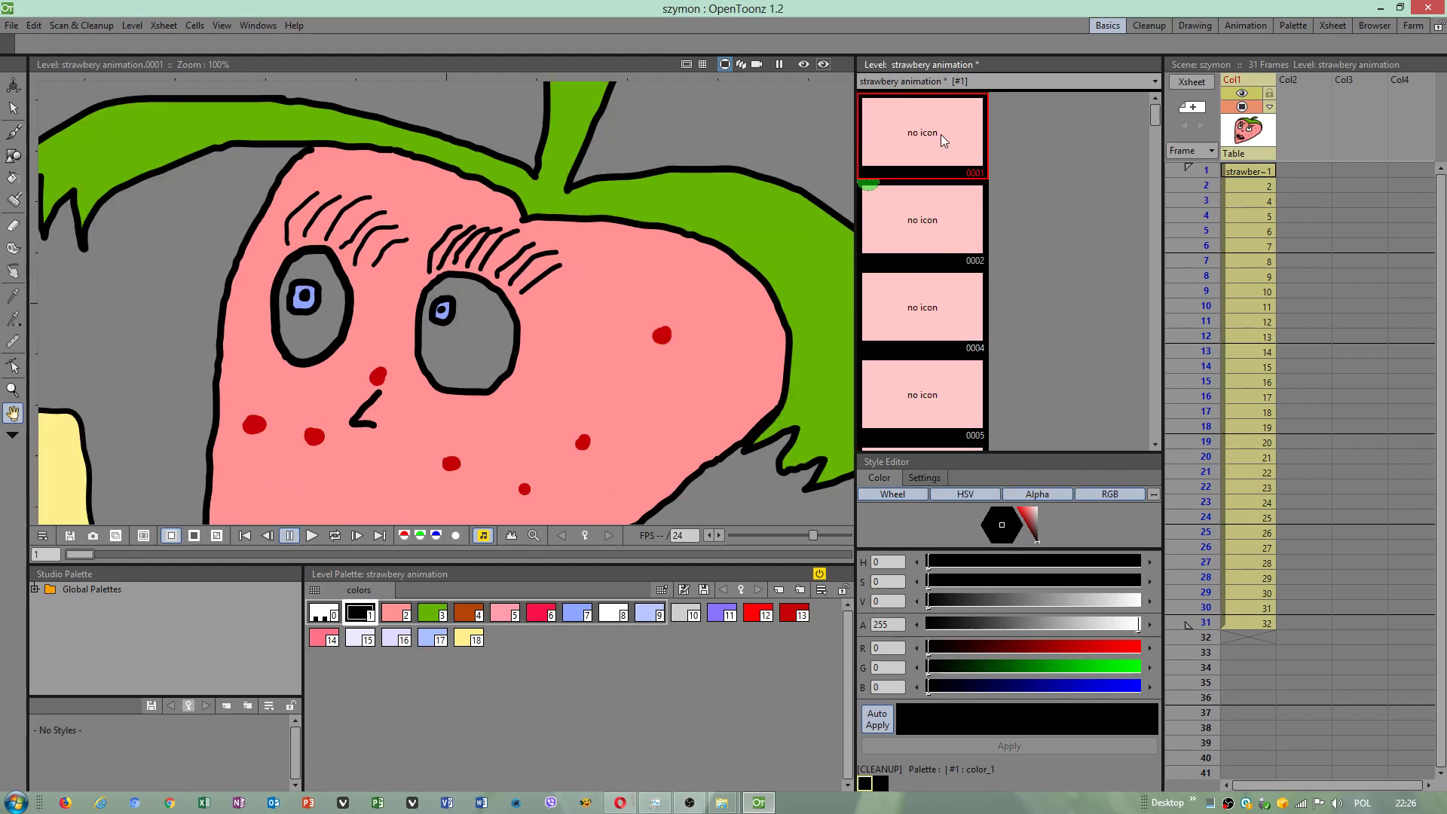
{"action": "right_click", "coordinate": [942, 134]}
{"action": "left_click", "coordinate": [991, 144]}
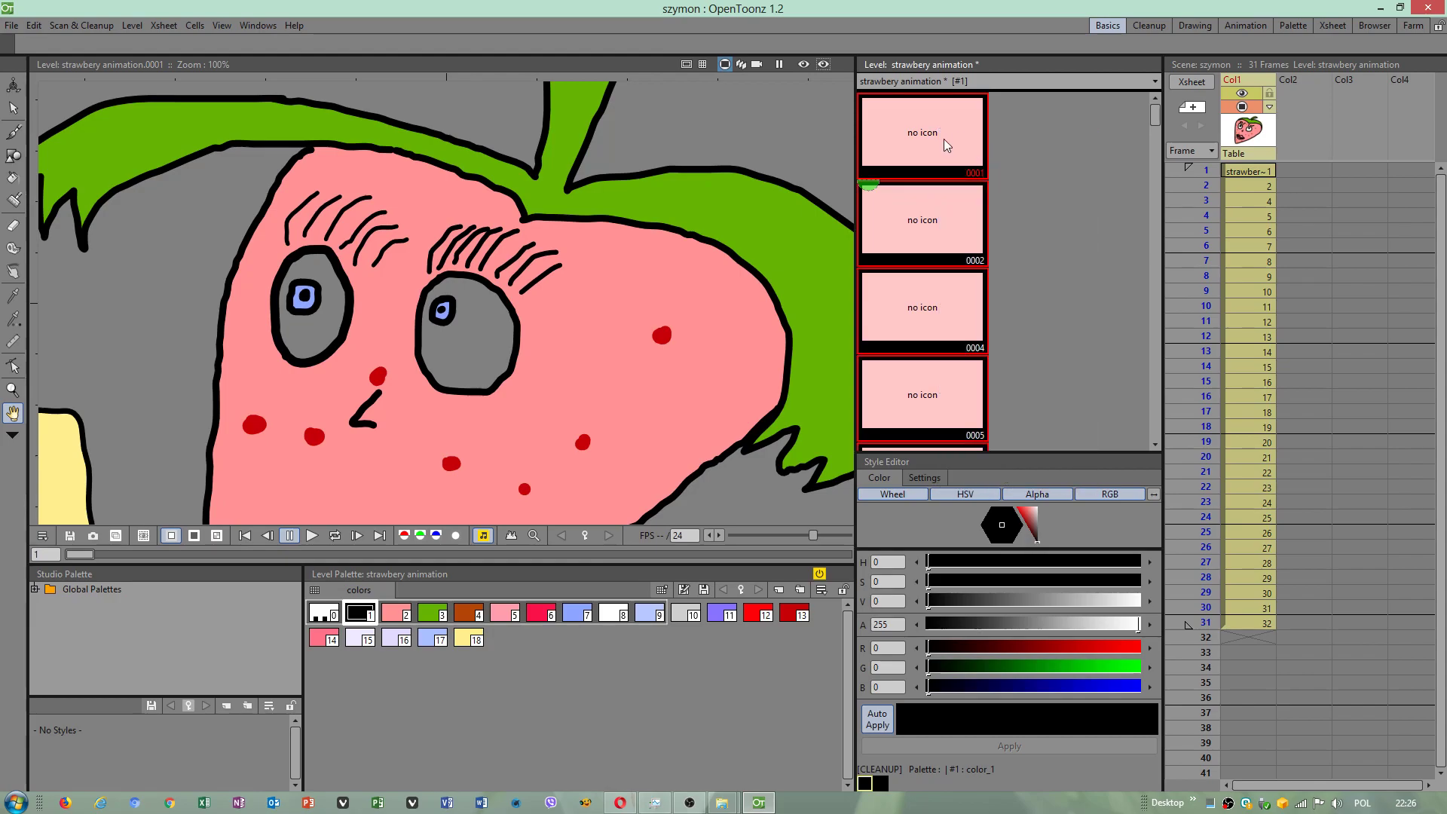
{"action": "right_click", "coordinate": [937, 139]}
{"action": "left_click", "coordinate": [971, 285]}
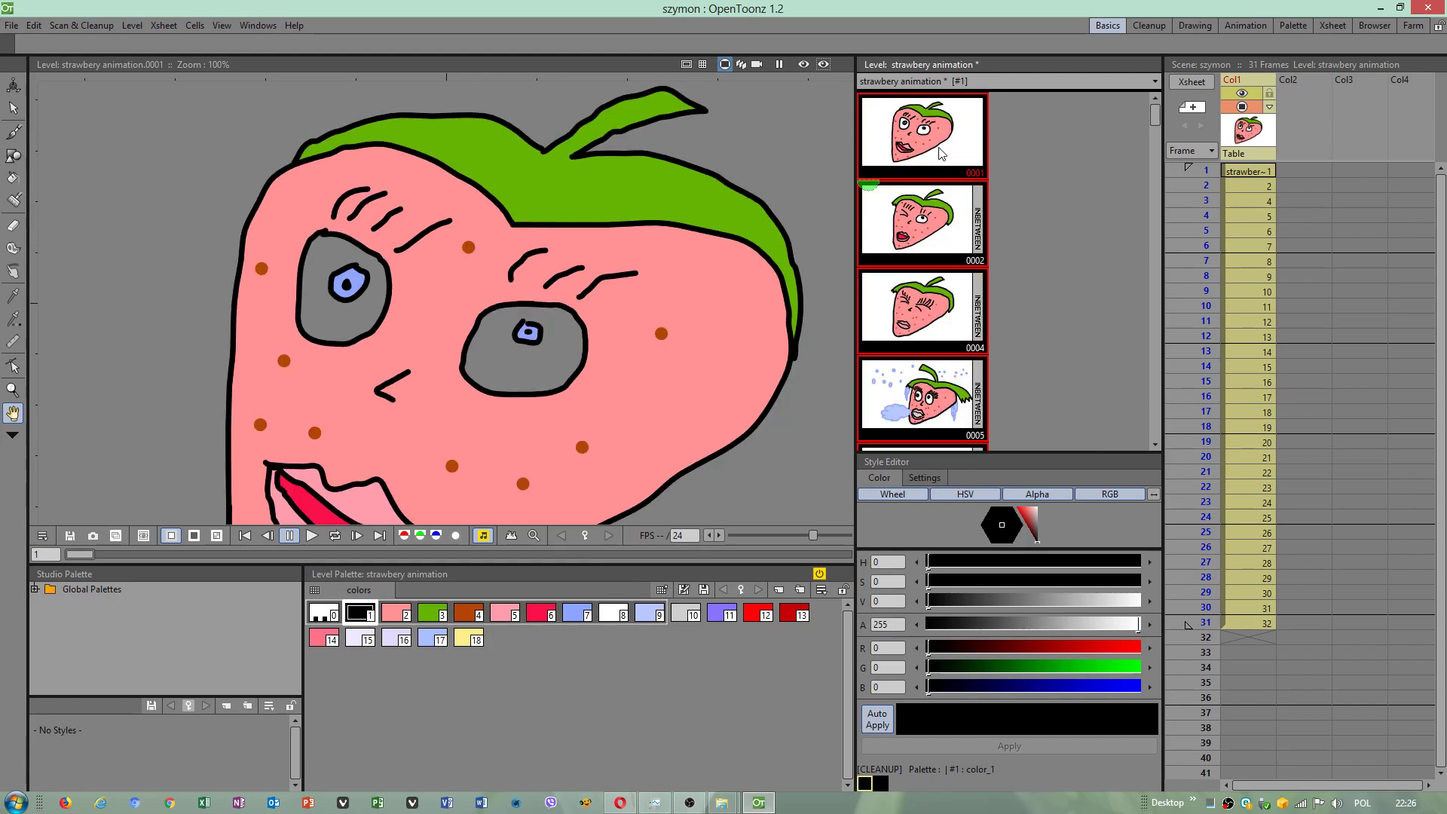
{"action": "scroll", "coordinate": [928, 283], "scroll_direction": "down", "scroll_amount": 15}
{"action": "left_click", "coordinate": [930, 321]}
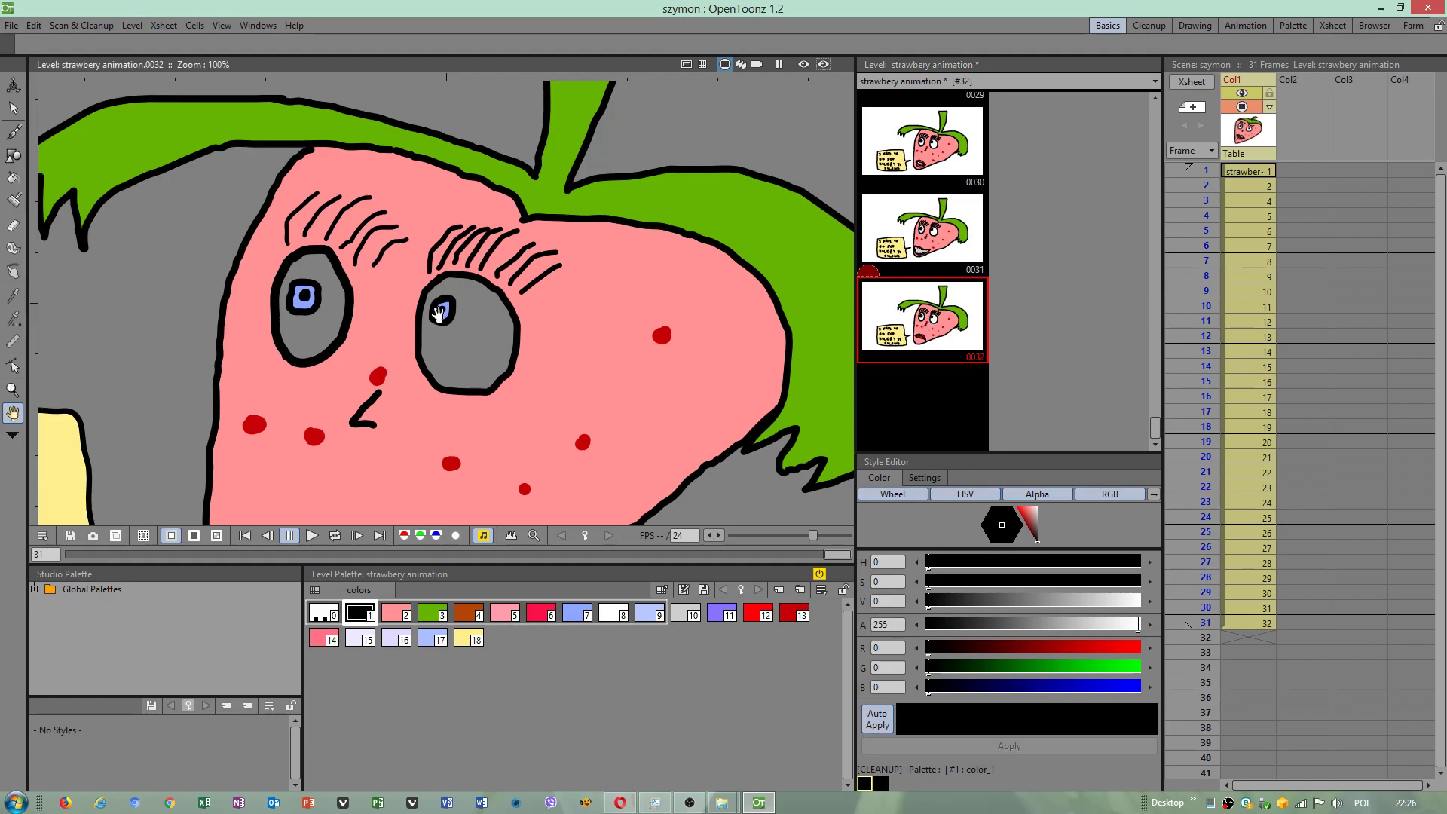
{"action": "scroll", "coordinate": [399, 387], "scroll_direction": "down", "scroll_amount": 4}
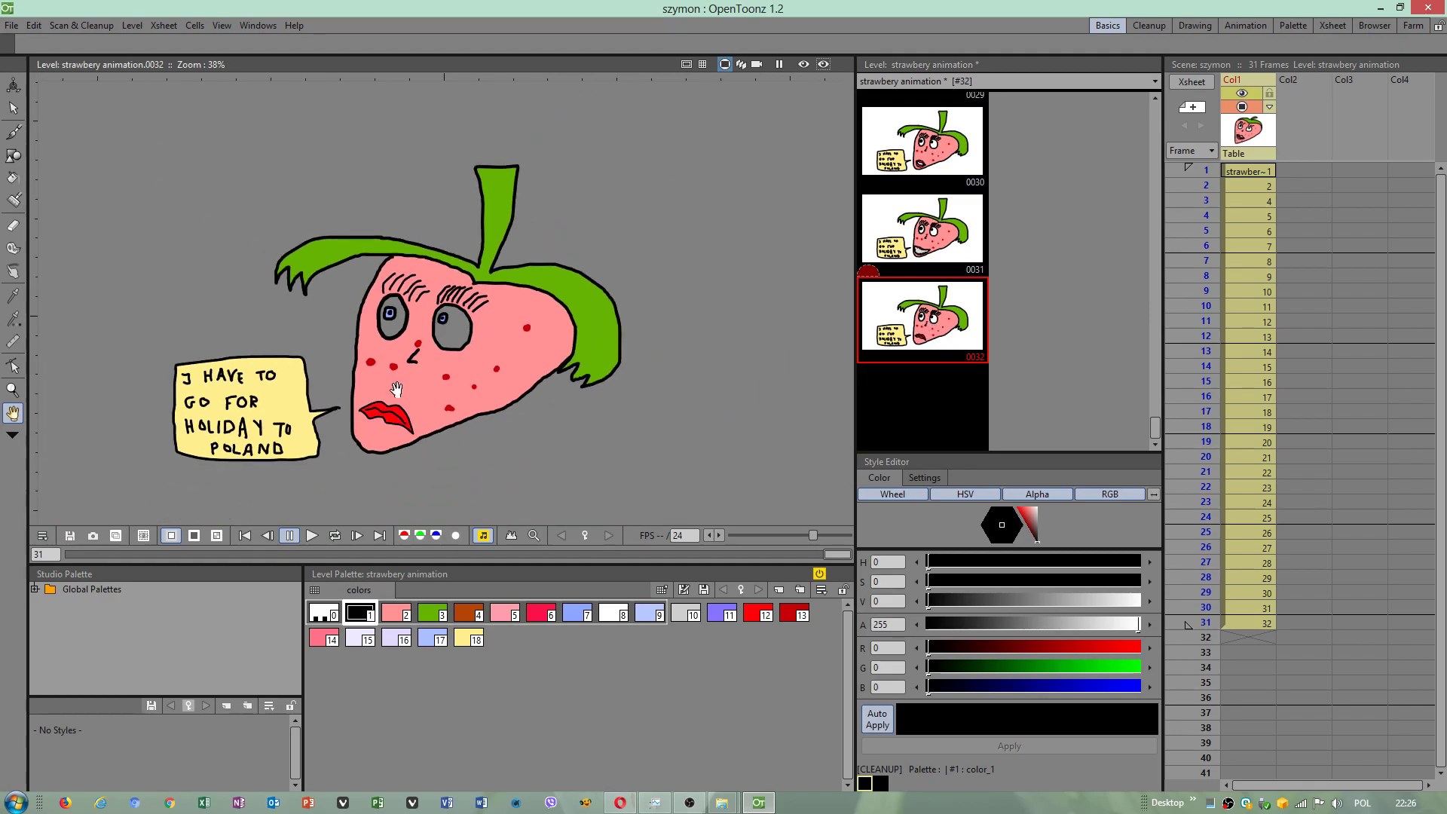
{"action": "left_click", "coordinate": [692, 803]}
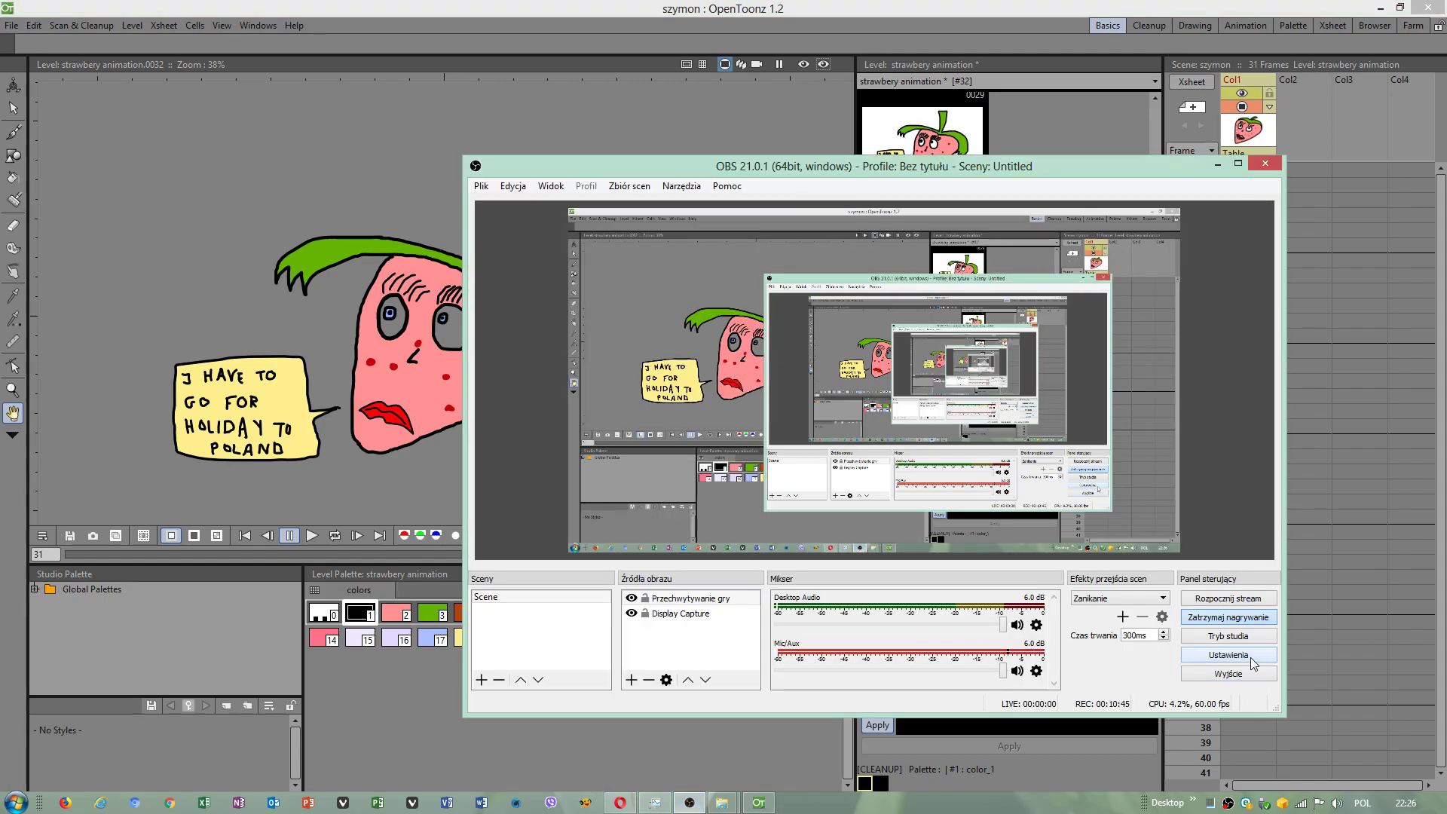